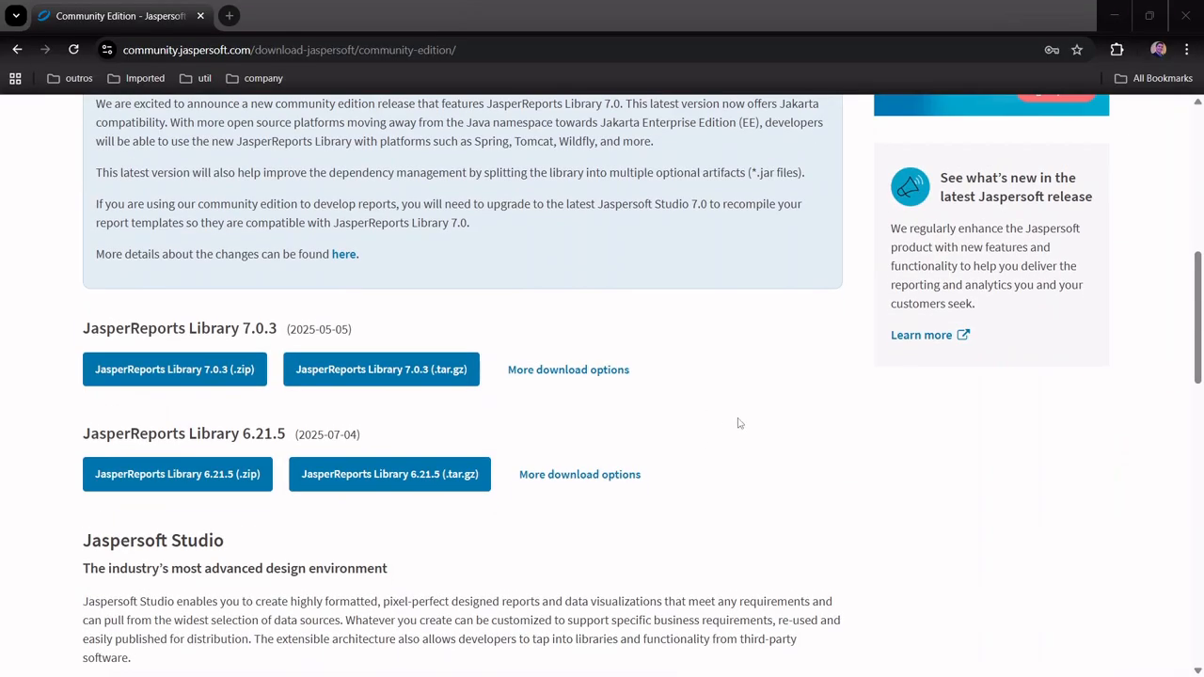
- Examine the JasperReports Library and Jaspersoft Studio download options on the Jaspersoft community edition page
{"action": "scroll", "coordinate": [739, 423], "scroll_direction": "down", "scroll_amount": 2}
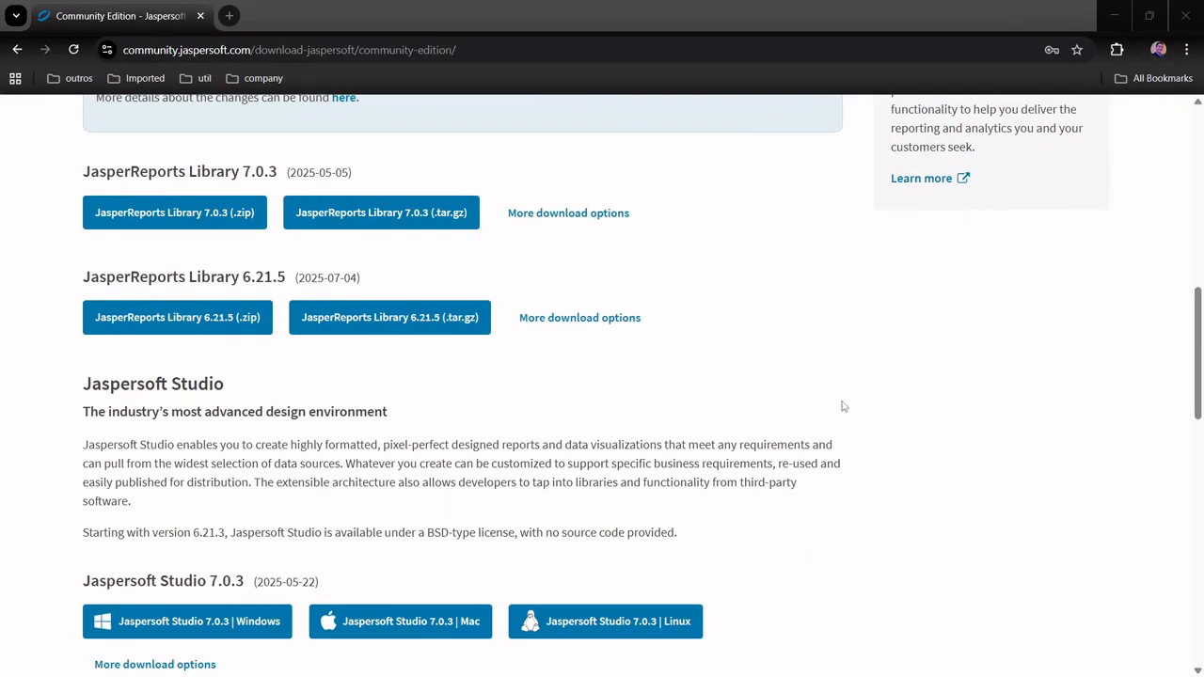
{"action": "scroll", "coordinate": [841, 405], "scroll_direction": "down", "scroll_amount": 2}
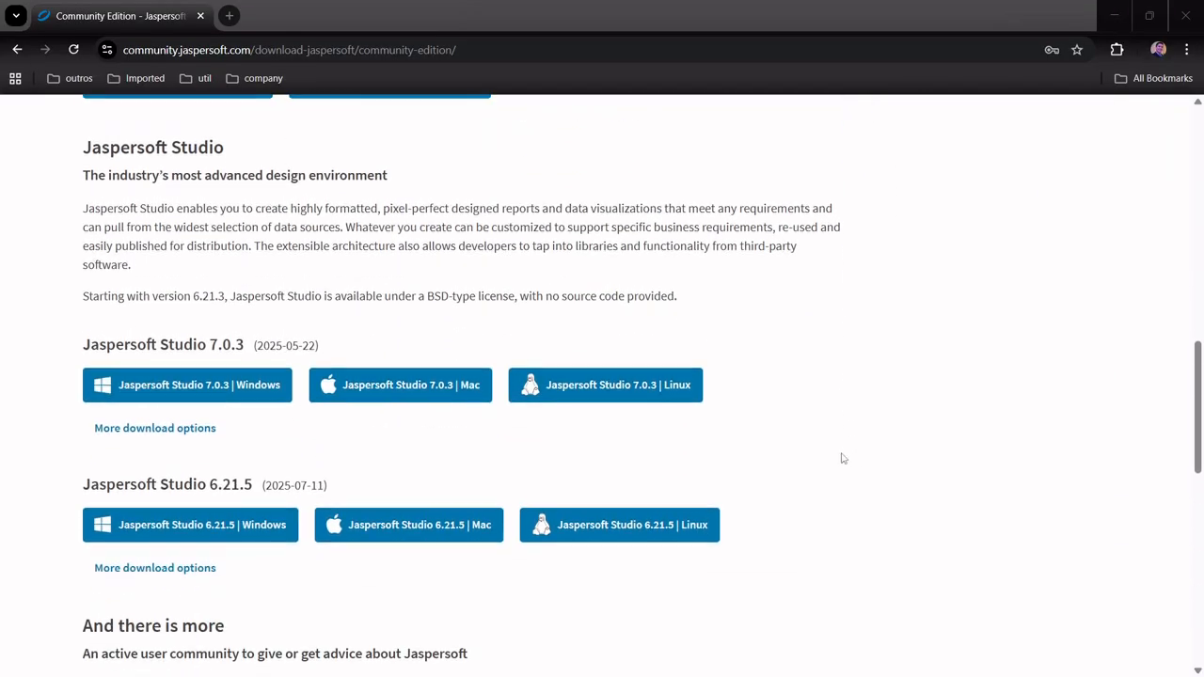
{"action": "scroll", "coordinate": [843, 458], "scroll_direction": "down", "scroll_amount": 1}
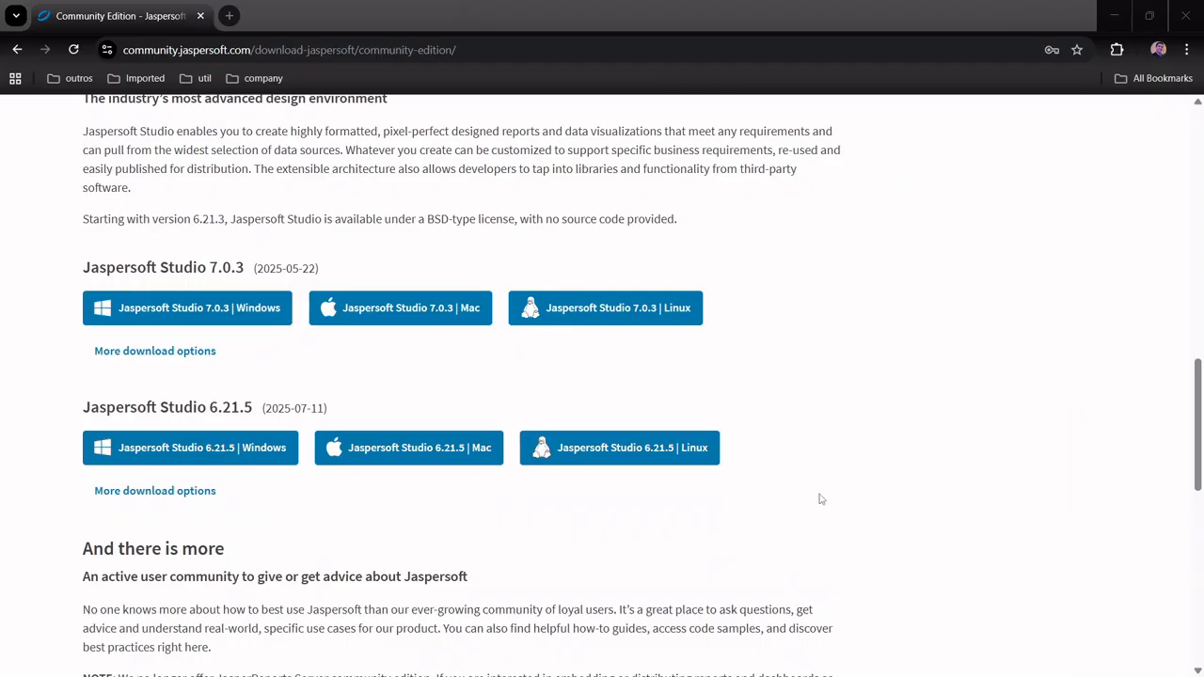
{"action": "scroll", "coordinate": [817, 461], "scroll_direction": "down", "scroll_amount": 3}
{"action": "scroll", "coordinate": [817, 458], "scroll_direction": "up", "scroll_amount": 5}
{"action": "scroll", "coordinate": [798, 425], "scroll_direction": "up", "scroll_amount": 3}
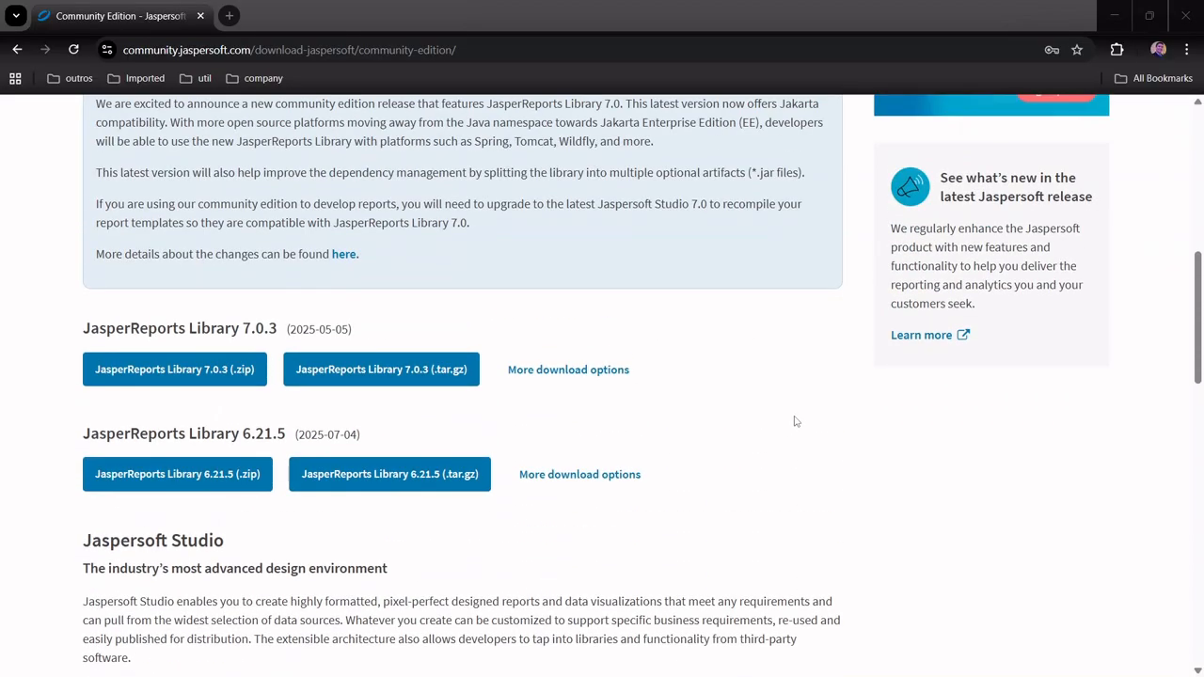
{"action": "scroll", "coordinate": [742, 570], "scroll_direction": "up", "scroll_amount": 4}
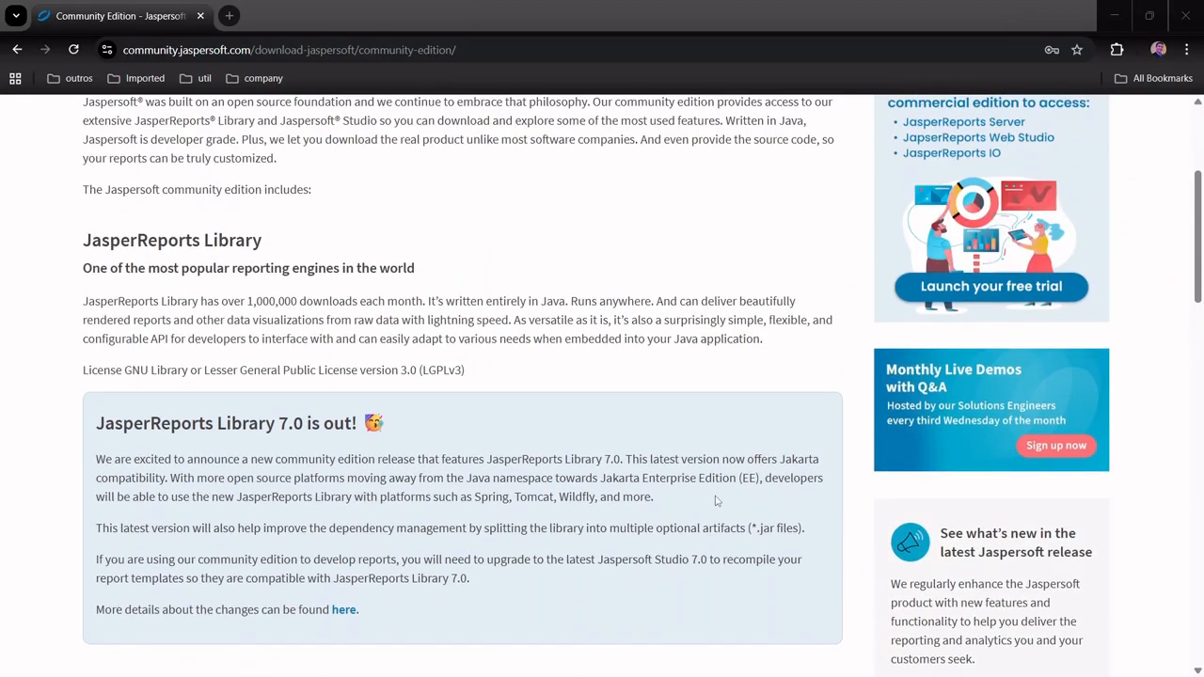
{"action": "scroll", "coordinate": [715, 501], "scroll_direction": "up", "scroll_amount": 3}
{"action": "scroll", "coordinate": [692, 415], "scroll_direction": "down", "scroll_amount": 2}
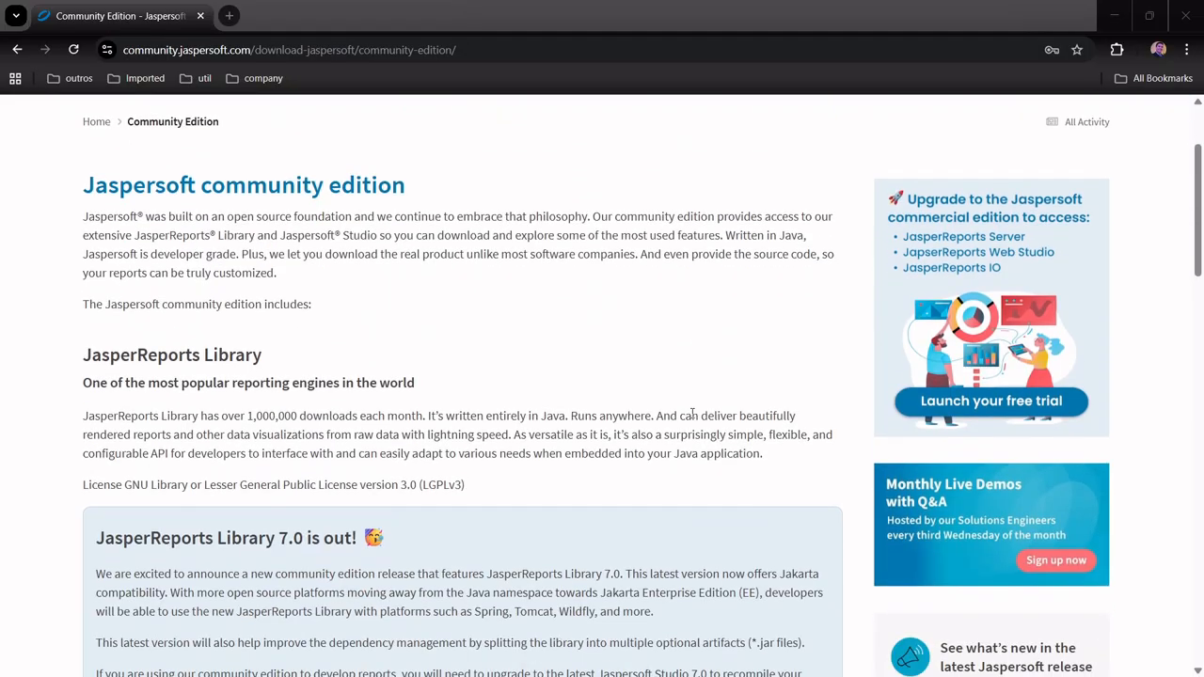
{"action": "scroll", "coordinate": [693, 414], "scroll_direction": "down", "scroll_amount": 5}
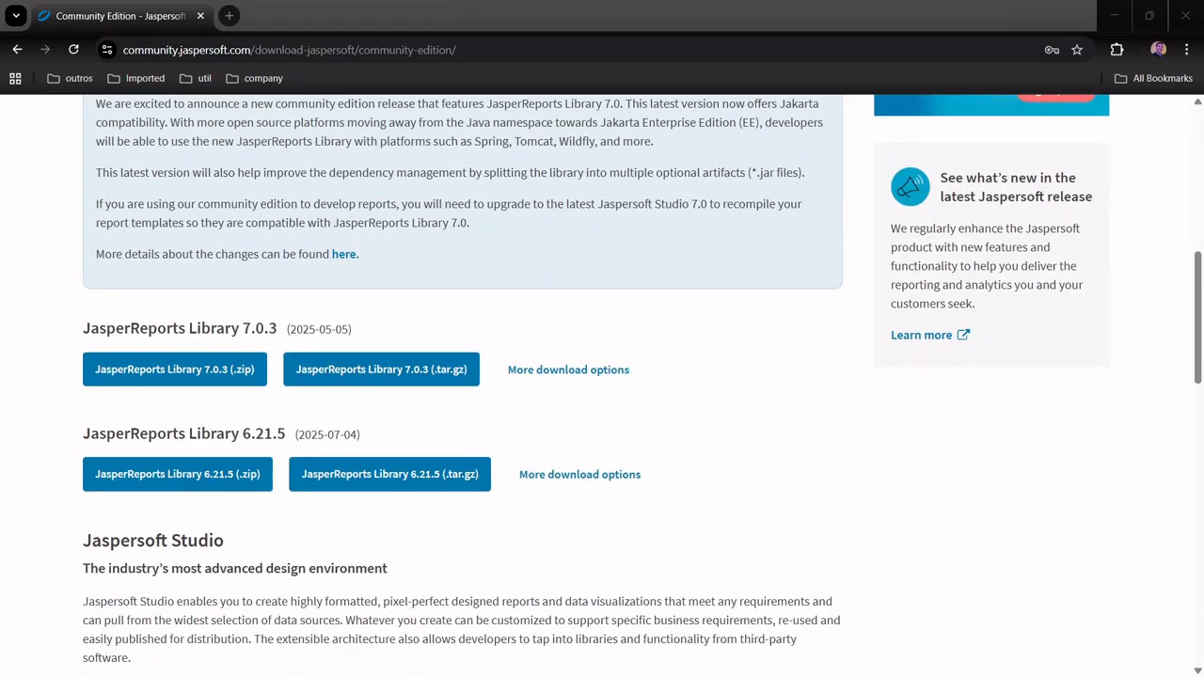
- Switch to File Explorer and review the Jaspersoft Studio, Tomcat, JasperReports Server, PostgreSQL and JDK packages in Downloads\jaspersoft
{"action": "key", "text": "alt+Tab"}
{"action": "left_click", "coordinate": [345, 290]}
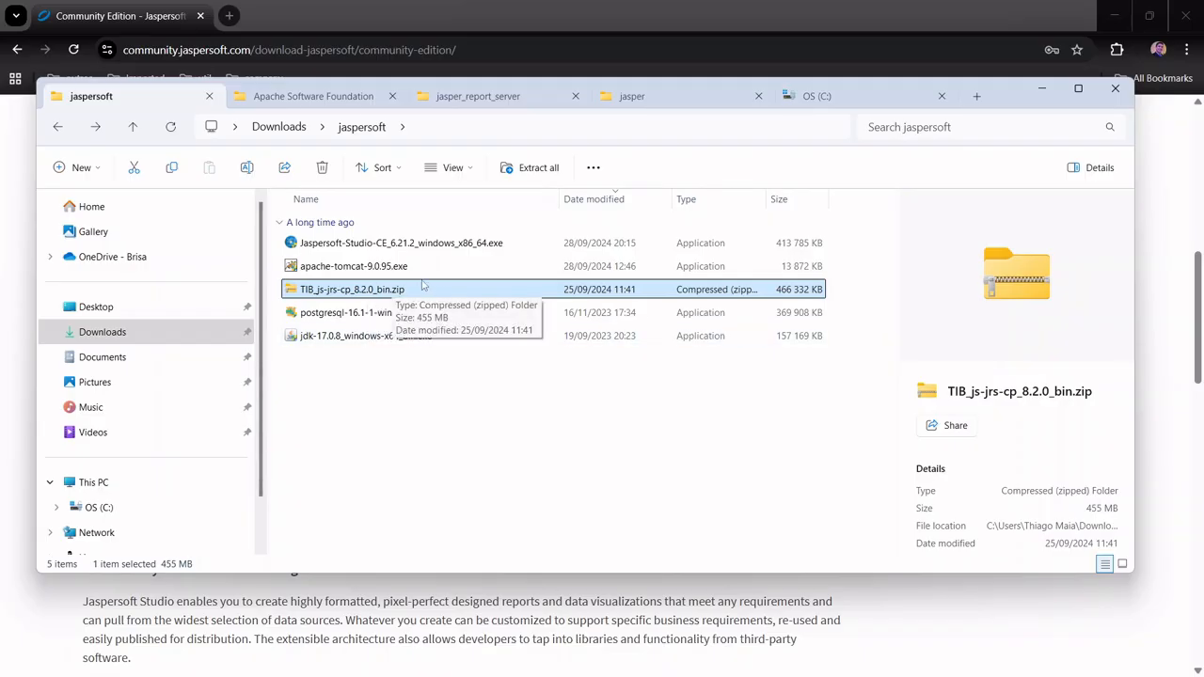
{"action": "left_click", "coordinate": [345, 382]}
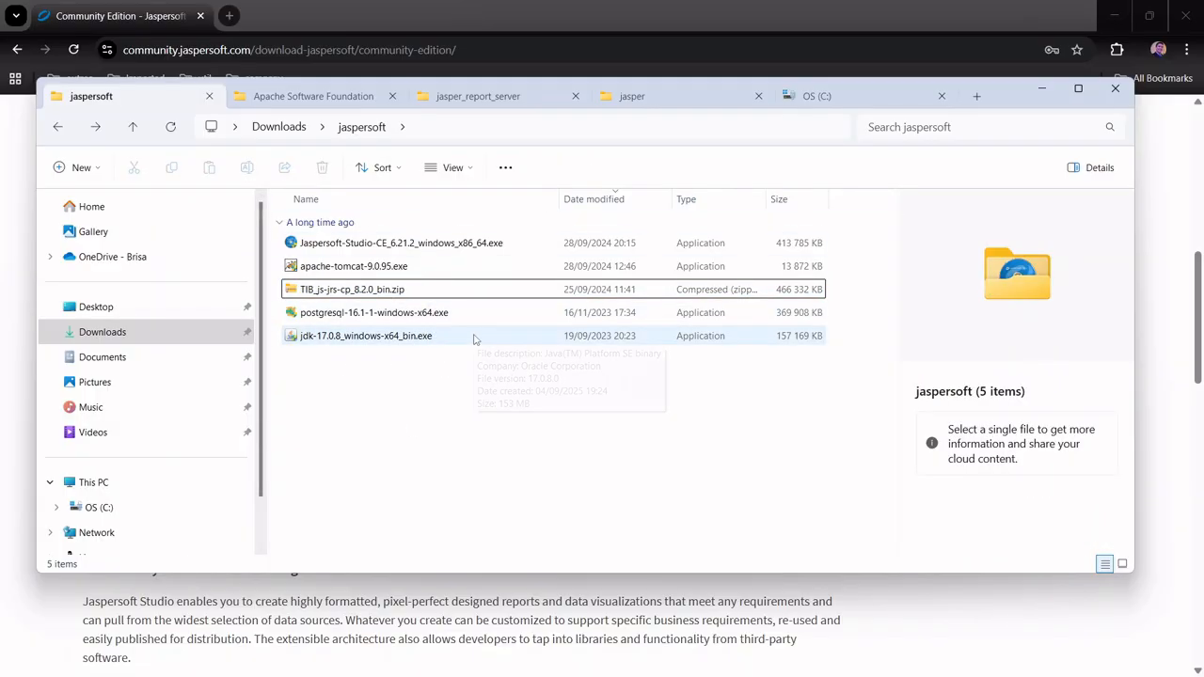
{"action": "left_click", "coordinate": [331, 245]}
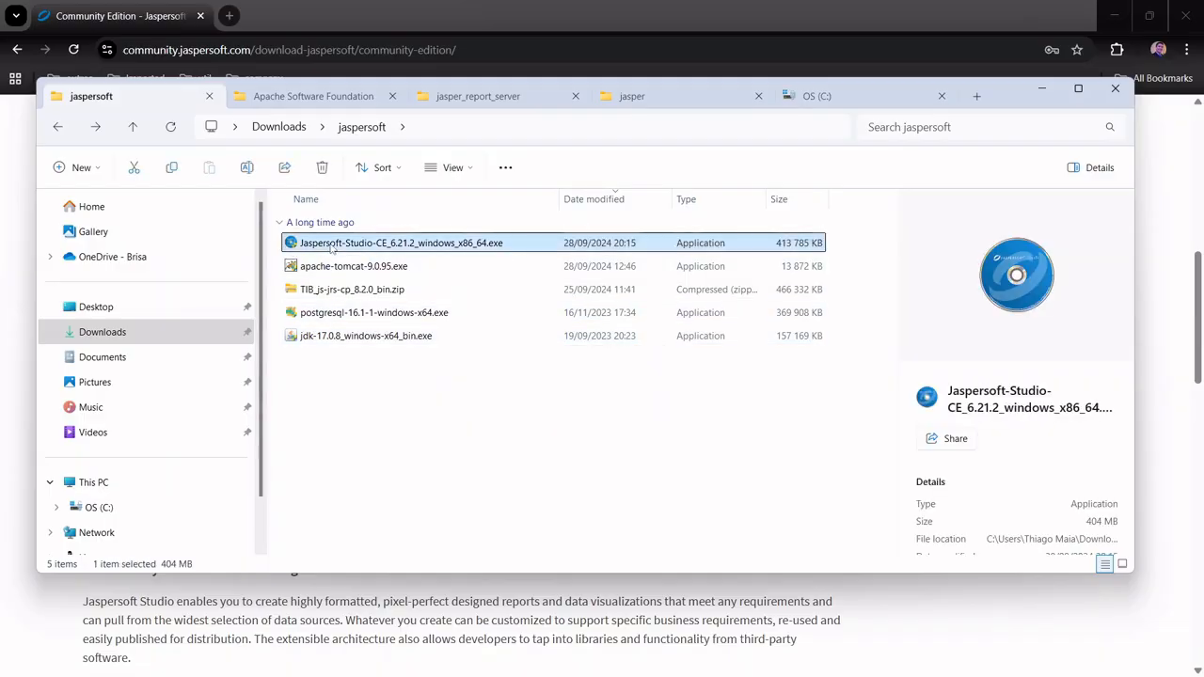
{"action": "left_click", "coordinate": [376, 268]}
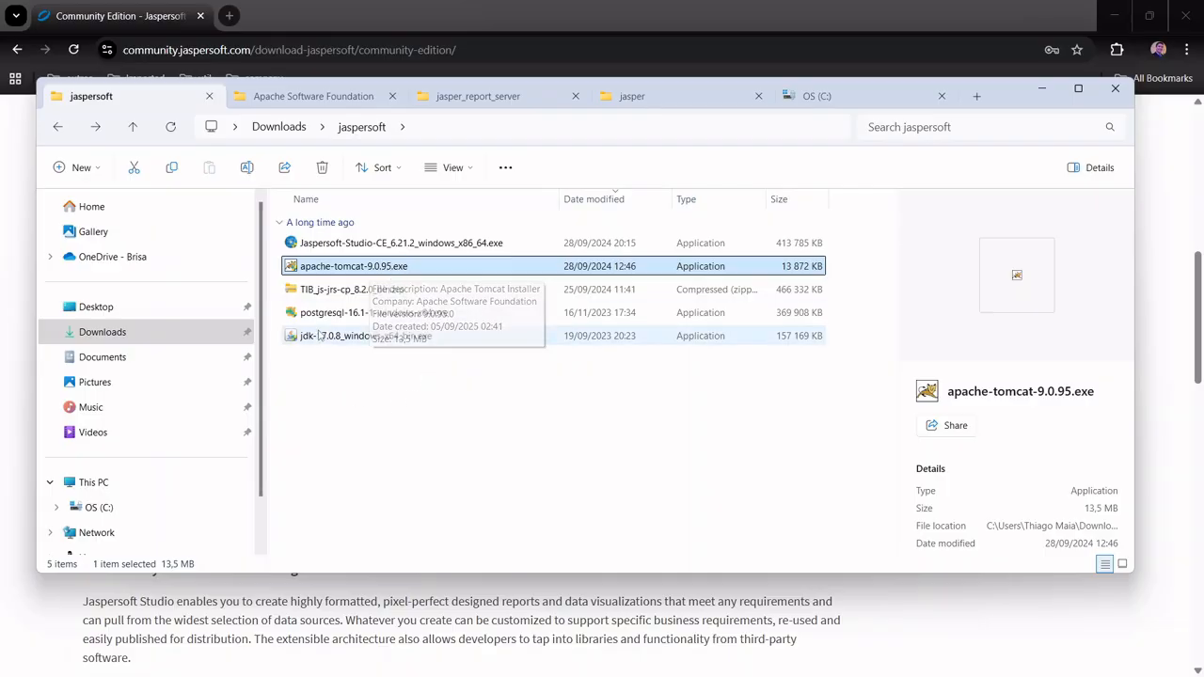
{"action": "left_click", "coordinate": [316, 314]}
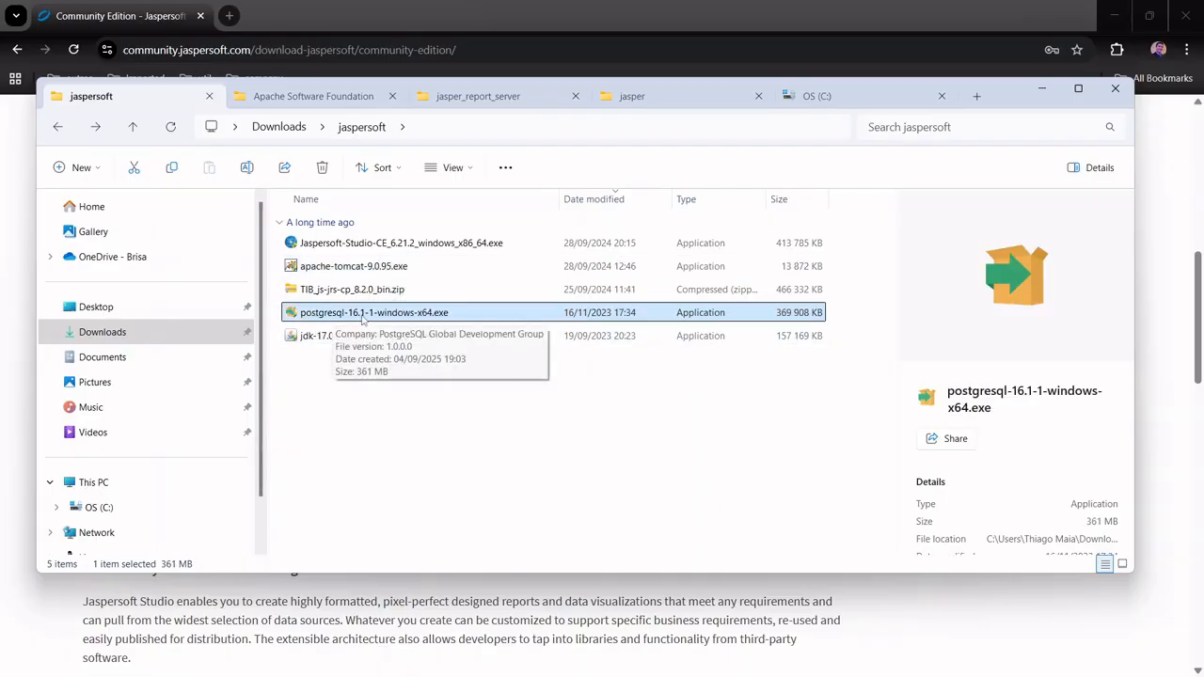
{"action": "left_click", "coordinate": [344, 338]}
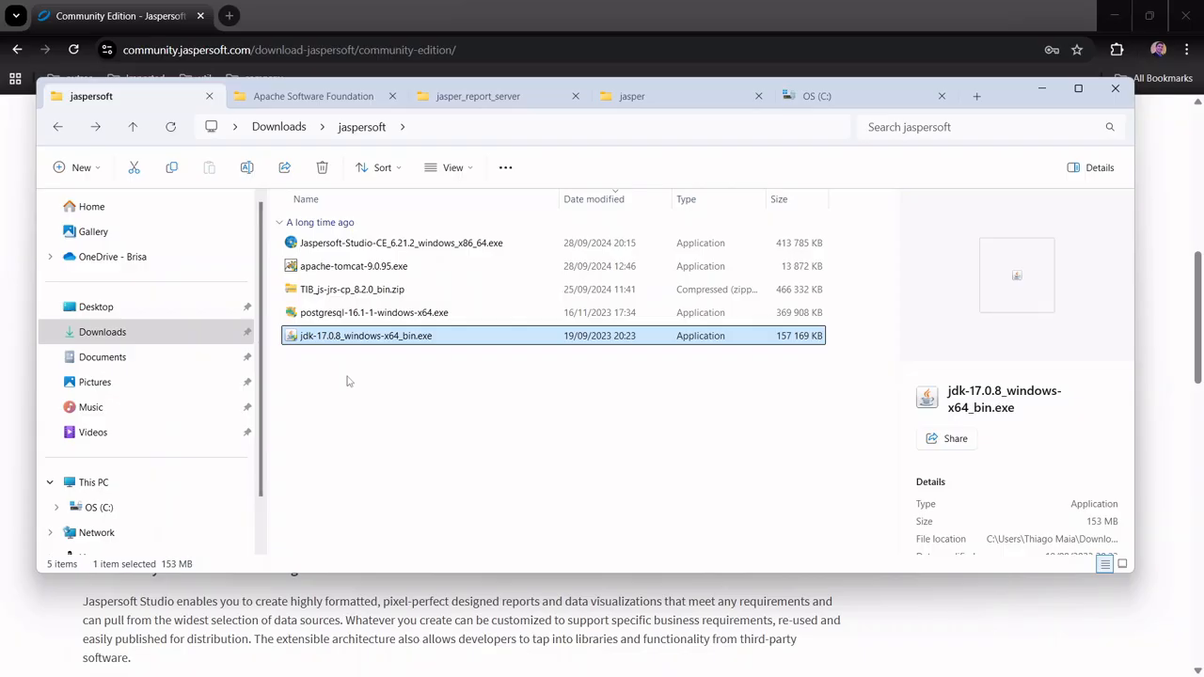
{"action": "left_click", "coordinate": [325, 272]}
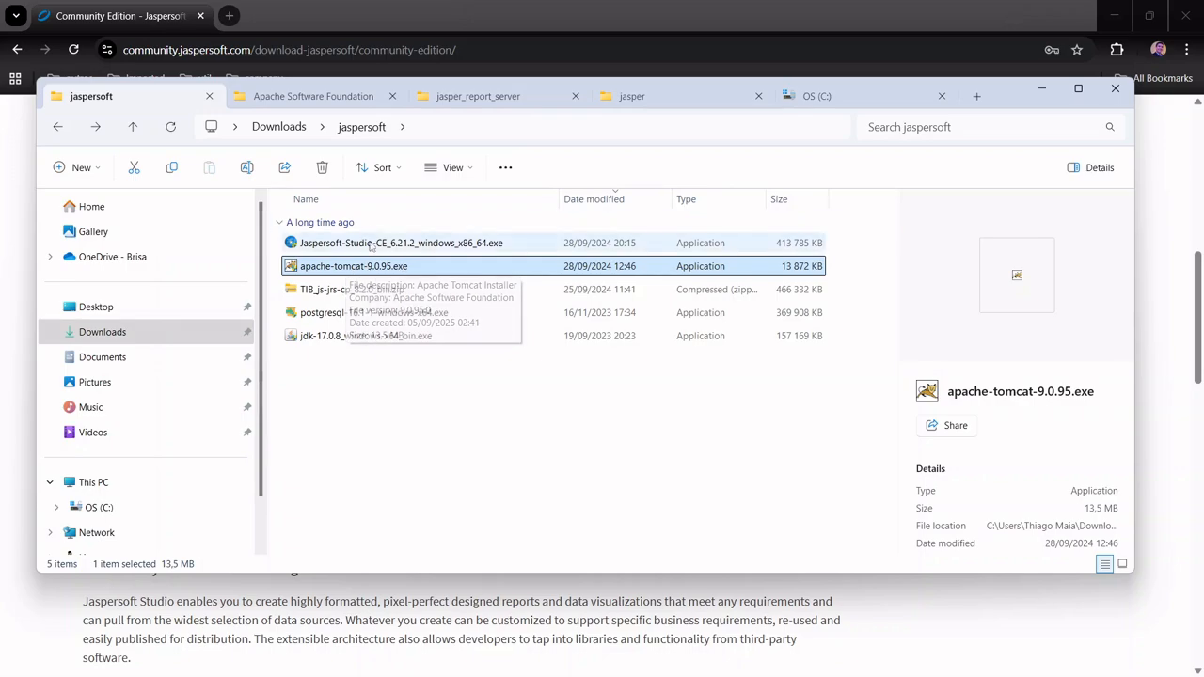
- Open server.xml from the conf folder of Tomcat 9.0 under Apache Software Foundation in Notepad++
{"action": "left_click", "coordinate": [329, 94]}
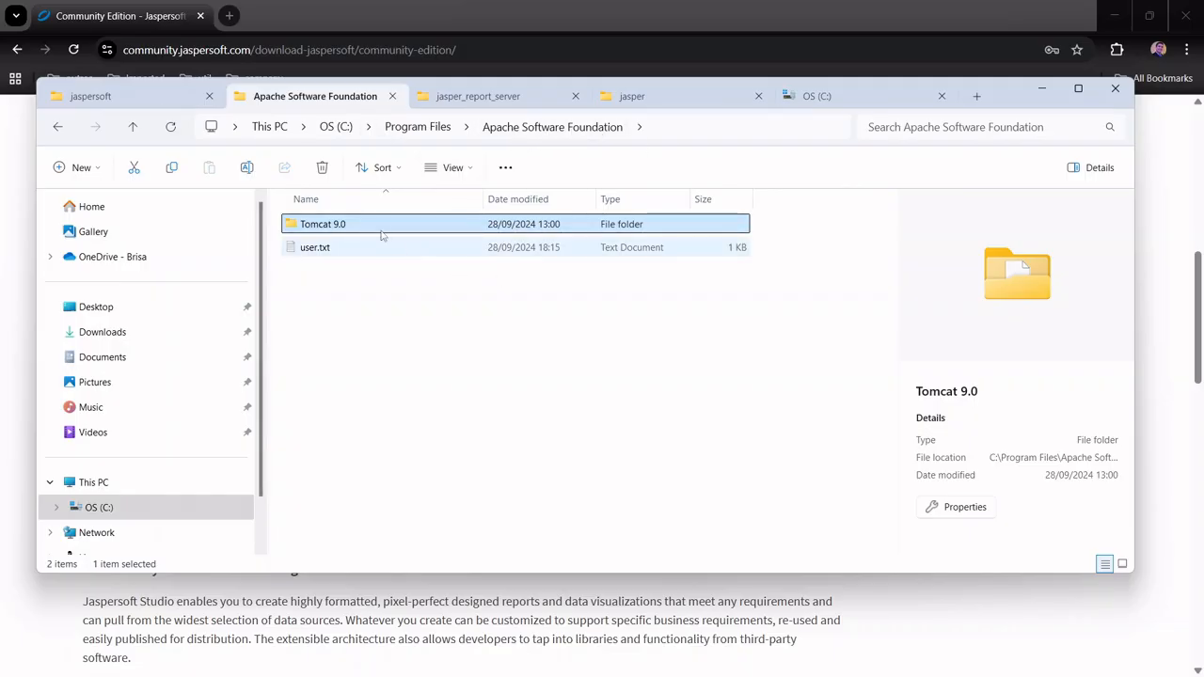
{"action": "double_click", "coordinate": [332, 224]}
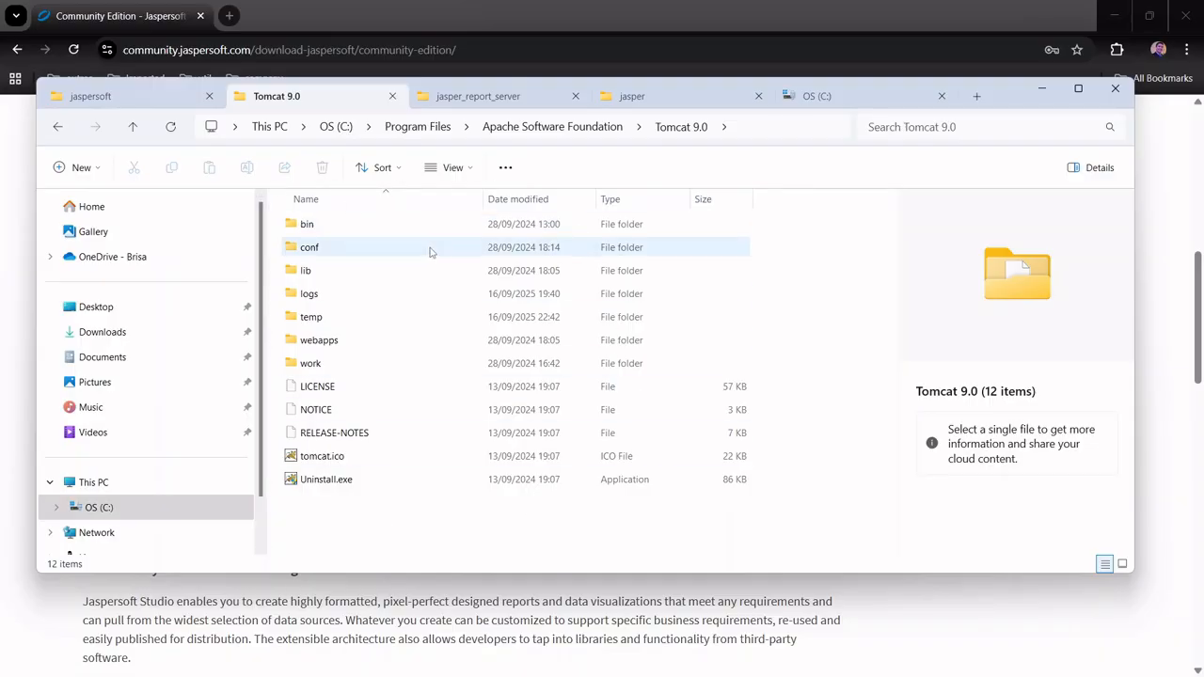
{"action": "left_click", "coordinate": [329, 249]}
{"action": "double_click", "coordinate": [329, 249]}
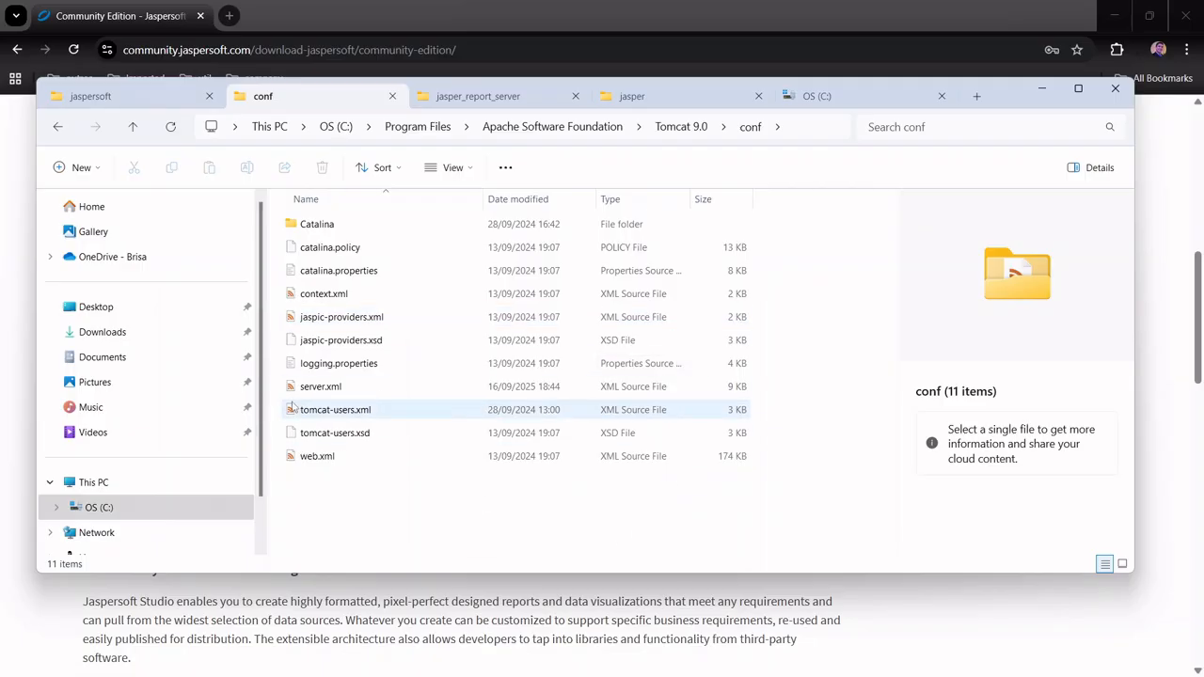
{"action": "left_click", "coordinate": [338, 393]}
{"action": "right_click", "coordinate": [339, 393]}
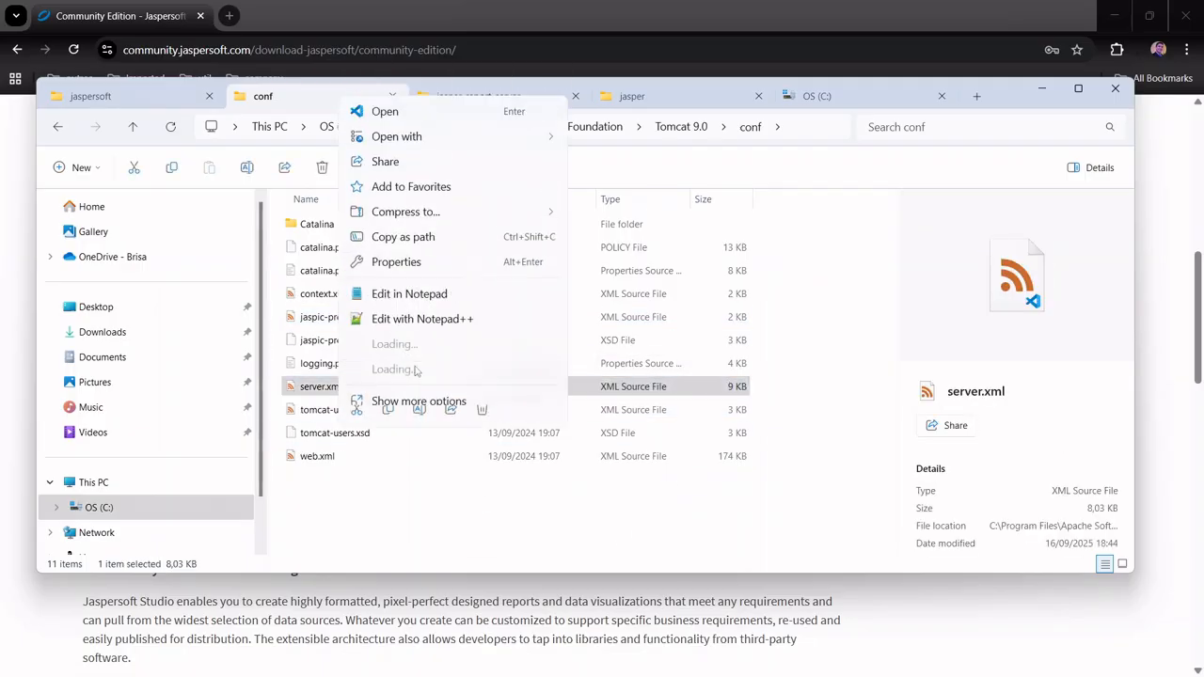
{"action": "left_click", "coordinate": [398, 322]}
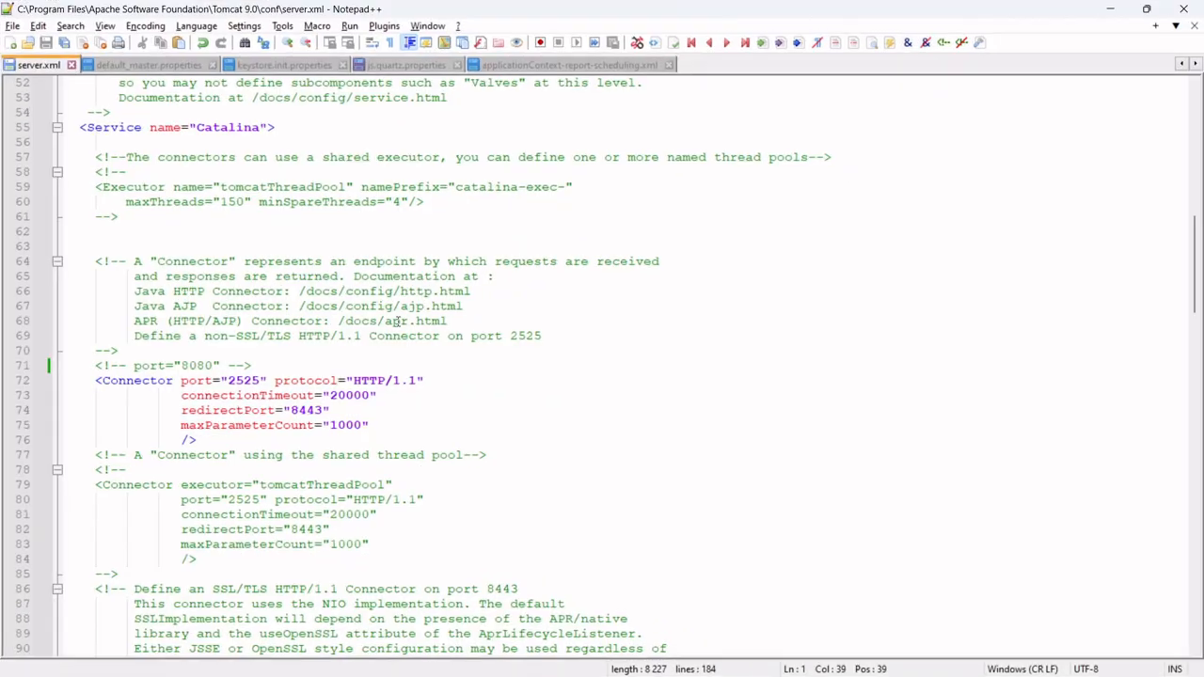
- Examine the HTTP/1.1 Connector port setting in server.xml and minimize the editor
{"action": "scroll", "coordinate": [381, 395], "scroll_direction": "up", "scroll_amount": 12}
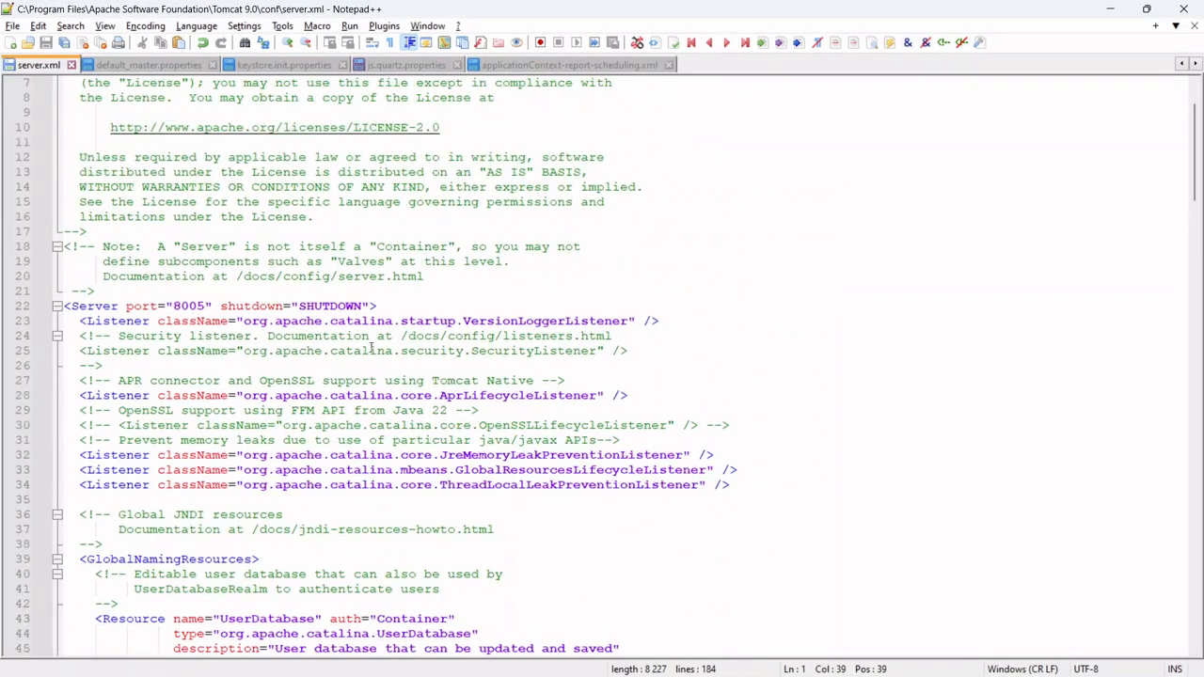
{"action": "scroll", "coordinate": [375, 348], "scroll_direction": "down", "scroll_amount": 10}
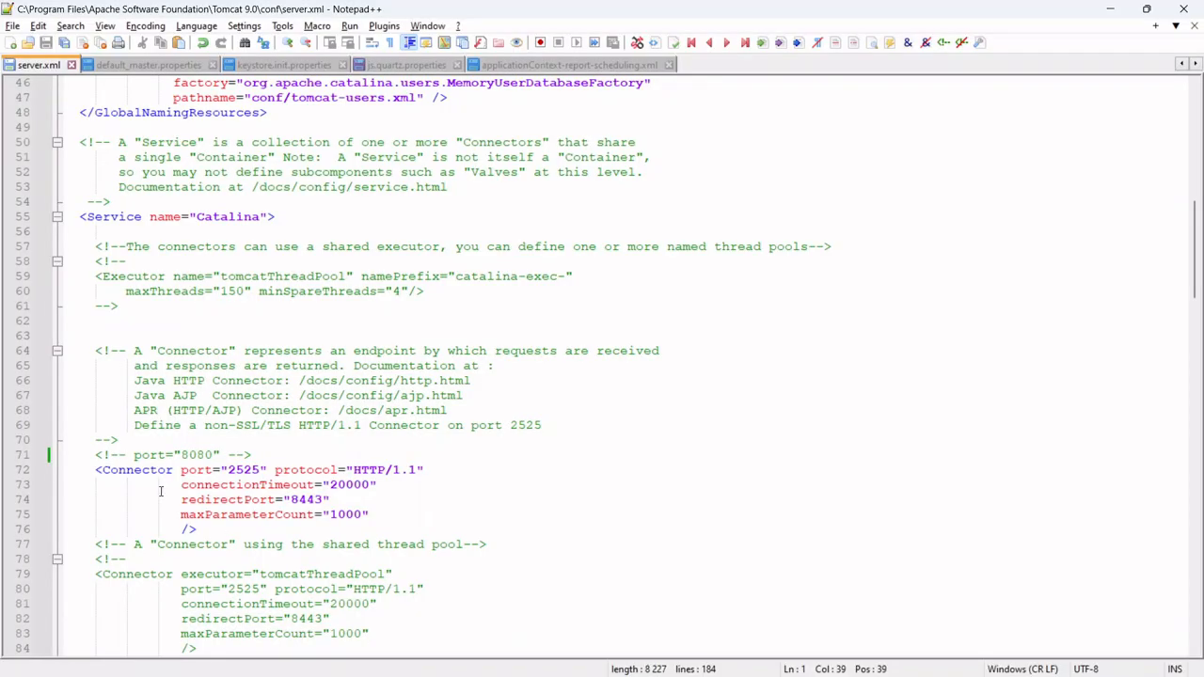
{"action": "scroll", "coordinate": [174, 450], "scroll_direction": "down", "scroll_amount": 3}
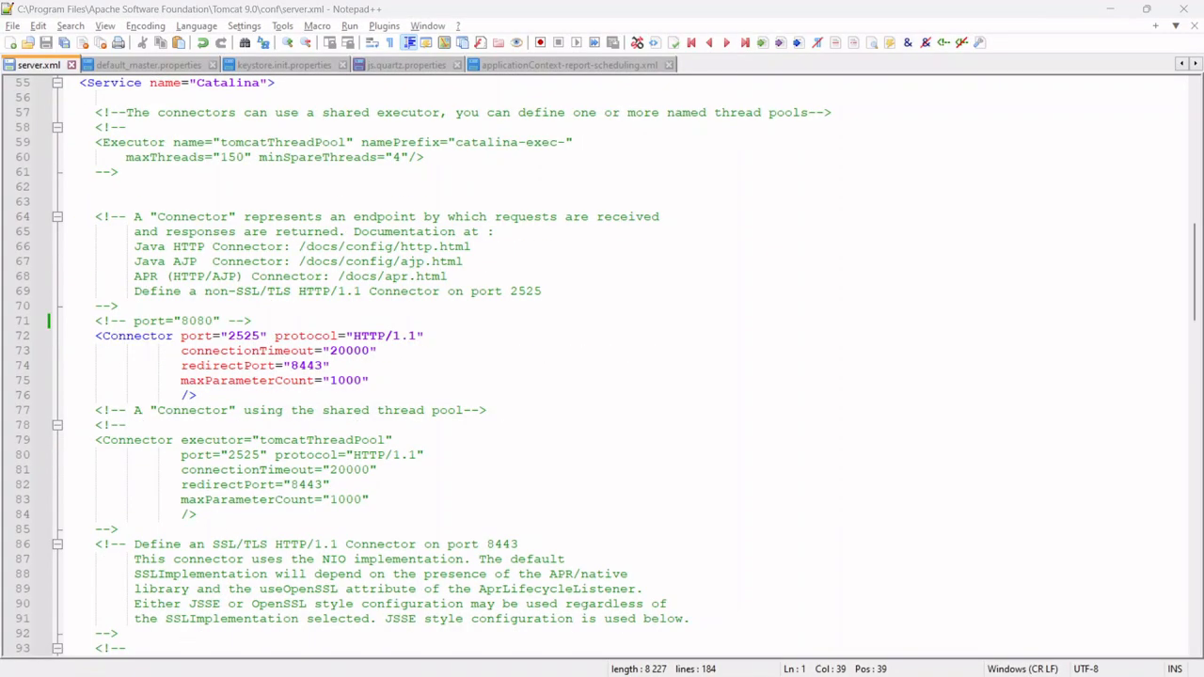
{"action": "scroll", "coordinate": [230, 451], "scroll_direction": "up", "scroll_amount": 3}
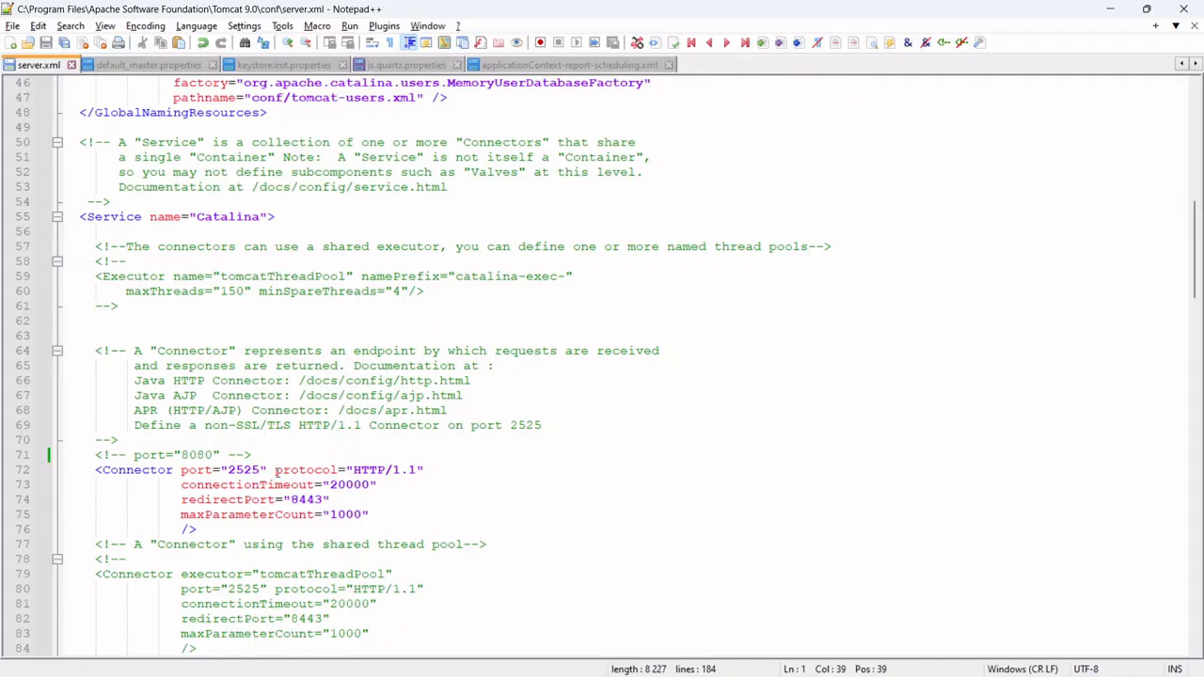
{"action": "scroll", "coordinate": [343, 420], "scroll_direction": "up", "scroll_amount": 1}
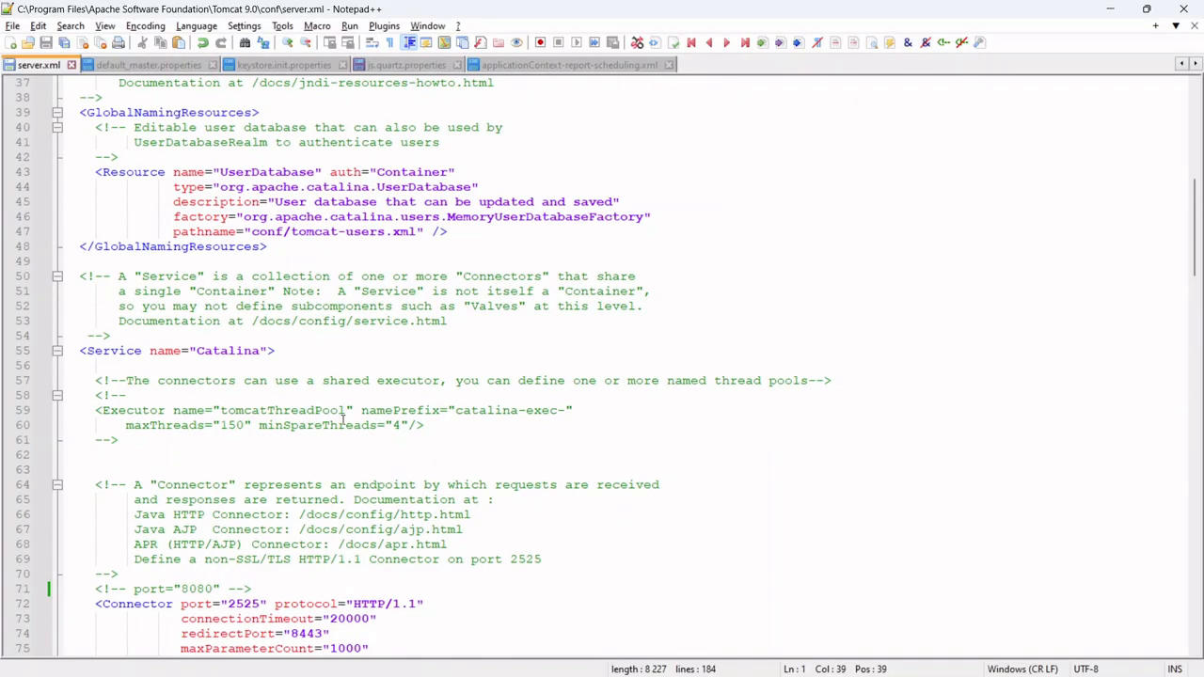
{"action": "scroll", "coordinate": [354, 445], "scroll_direction": "down", "scroll_amount": 1}
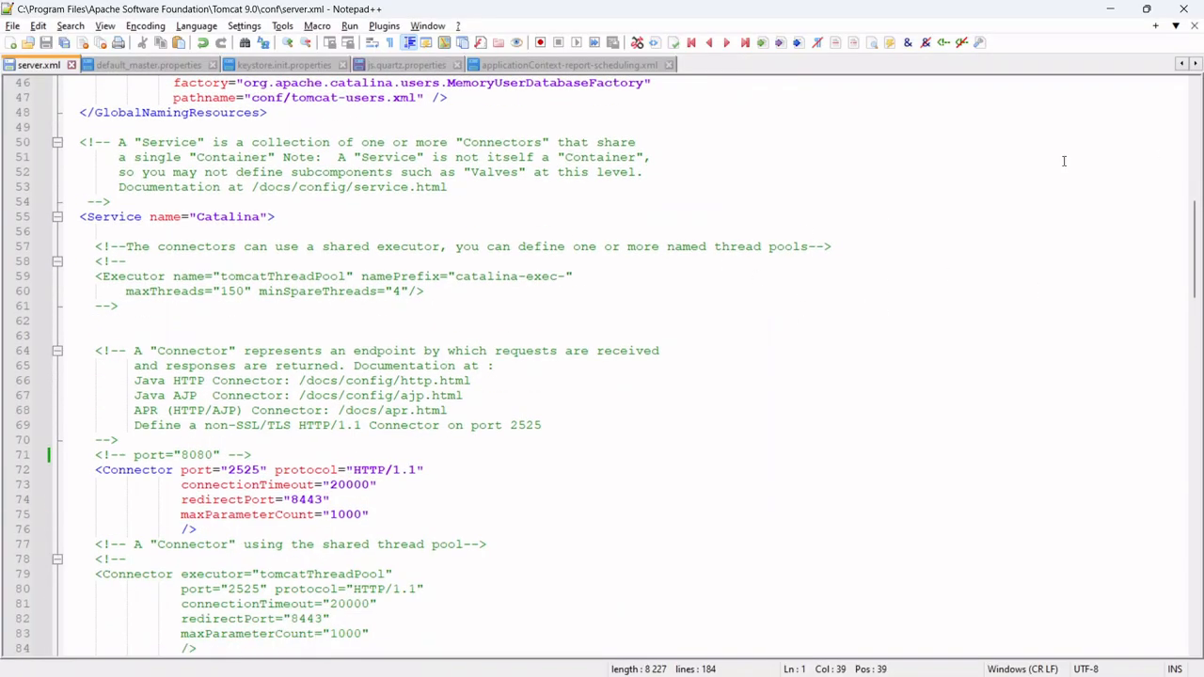
{"action": "left_click", "coordinate": [1109, 12]}
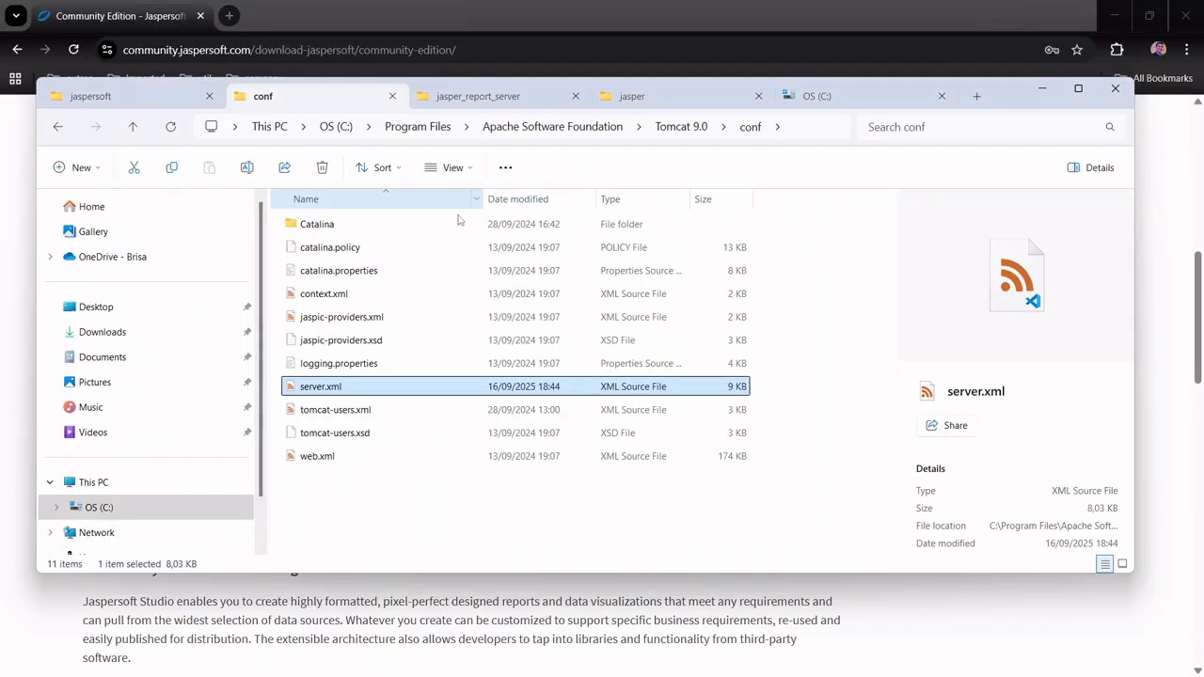
- Return to the Downloads\jaspersoft folder, select postgresql-16.1-1-windows-x64.exe, and launch pgAdmin 4
{"action": "left_click", "coordinate": [56, 129]}
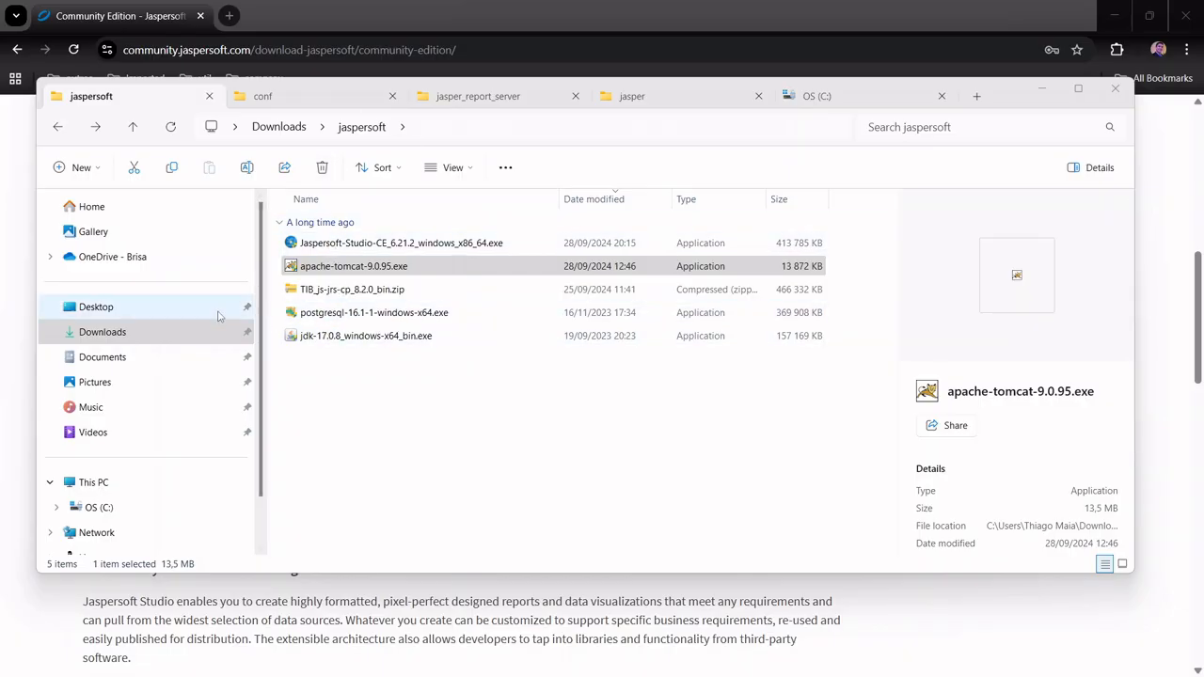
{"action": "left_click", "coordinate": [391, 314]}
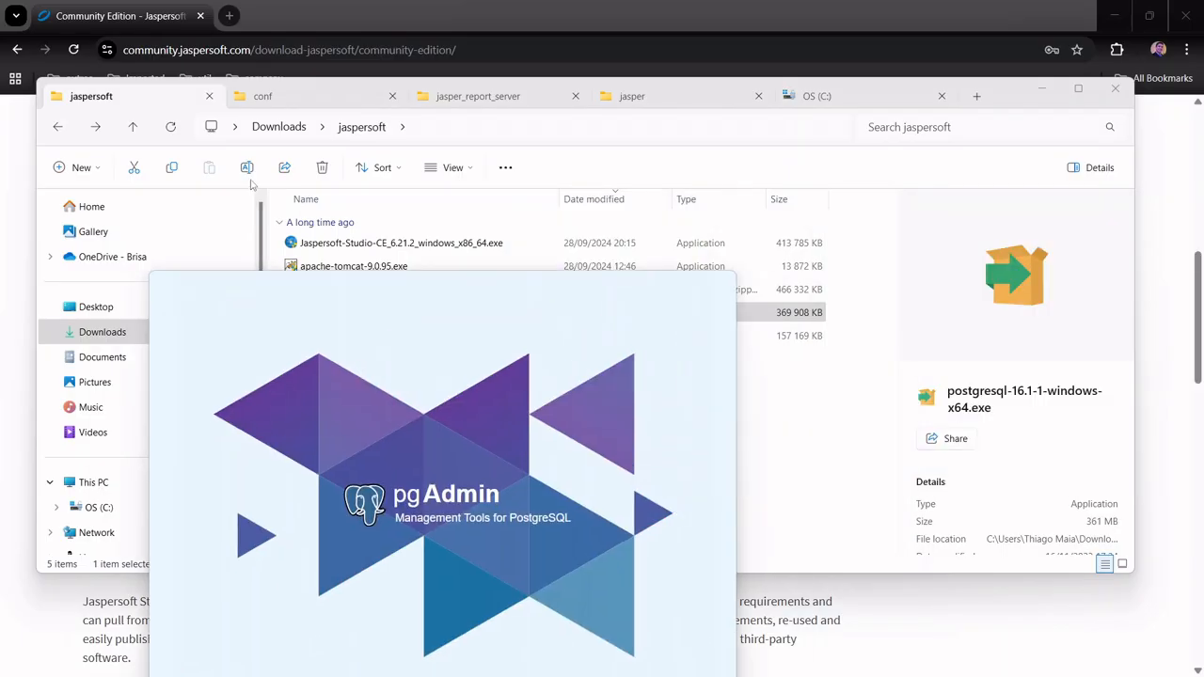
{"action": "left_click_drag", "start_coordinate": [511, 282], "coordinate": [650, 118]}
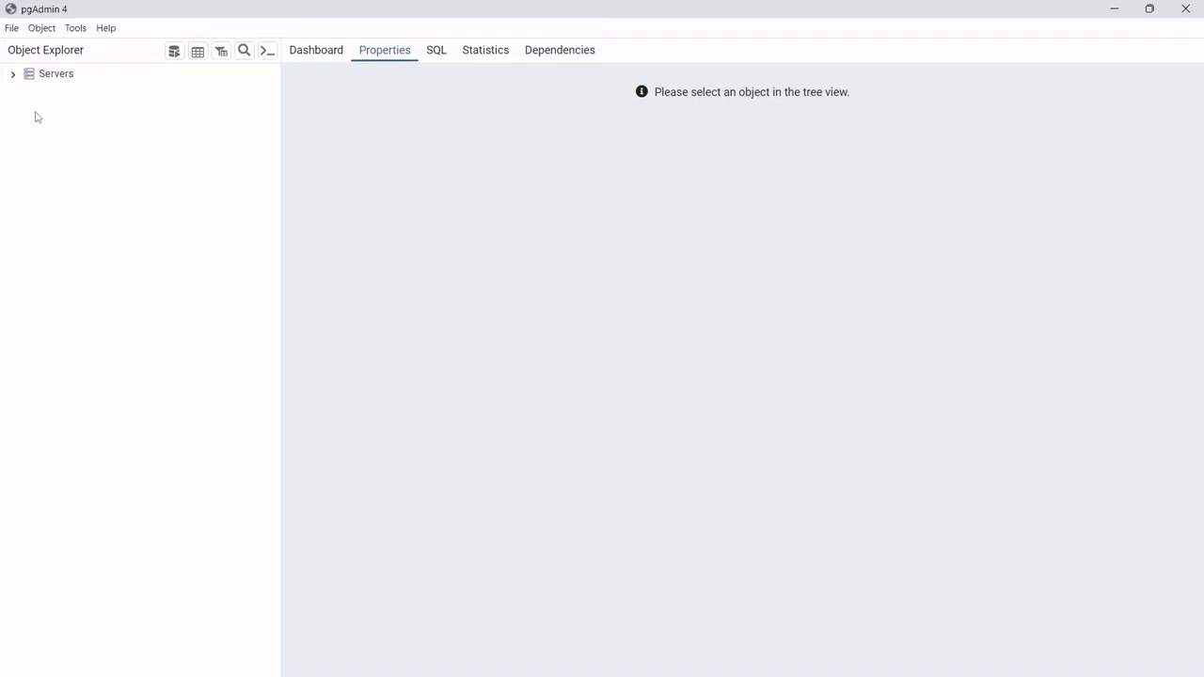
- Connect to the PostgreSQL 16 server by entering the database user's password
{"action": "left_click", "coordinate": [12, 74]}
{"action": "left_click", "coordinate": [45, 92]}
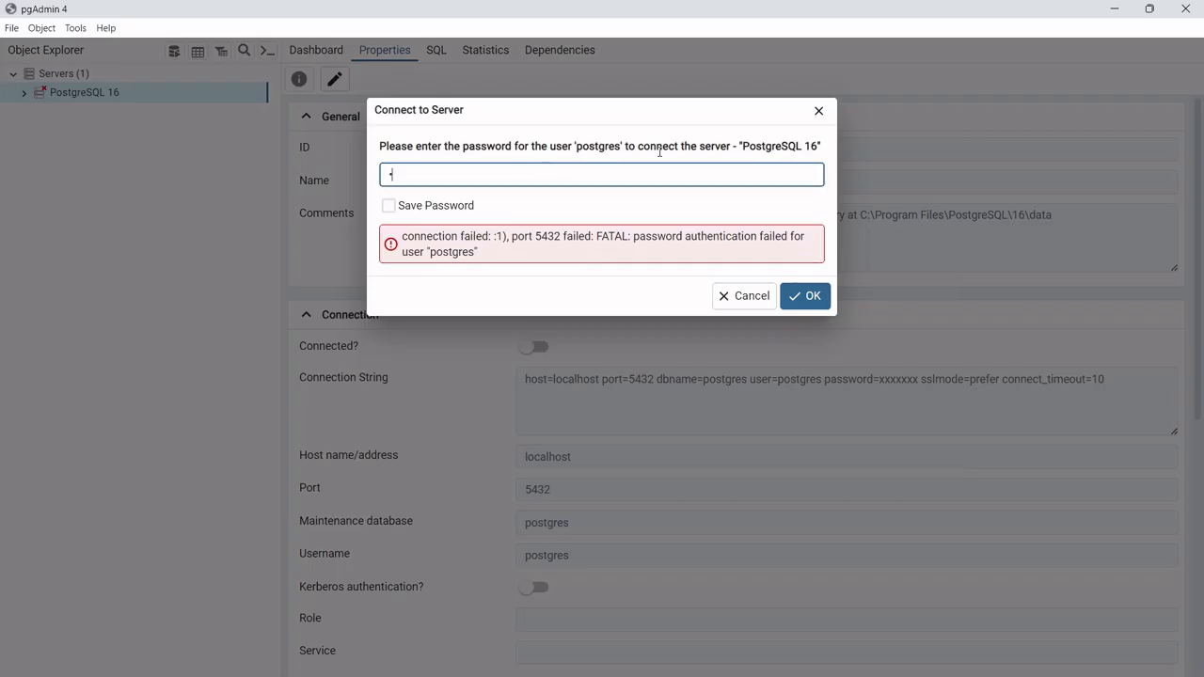
{"action": "key", "text": "Return"}
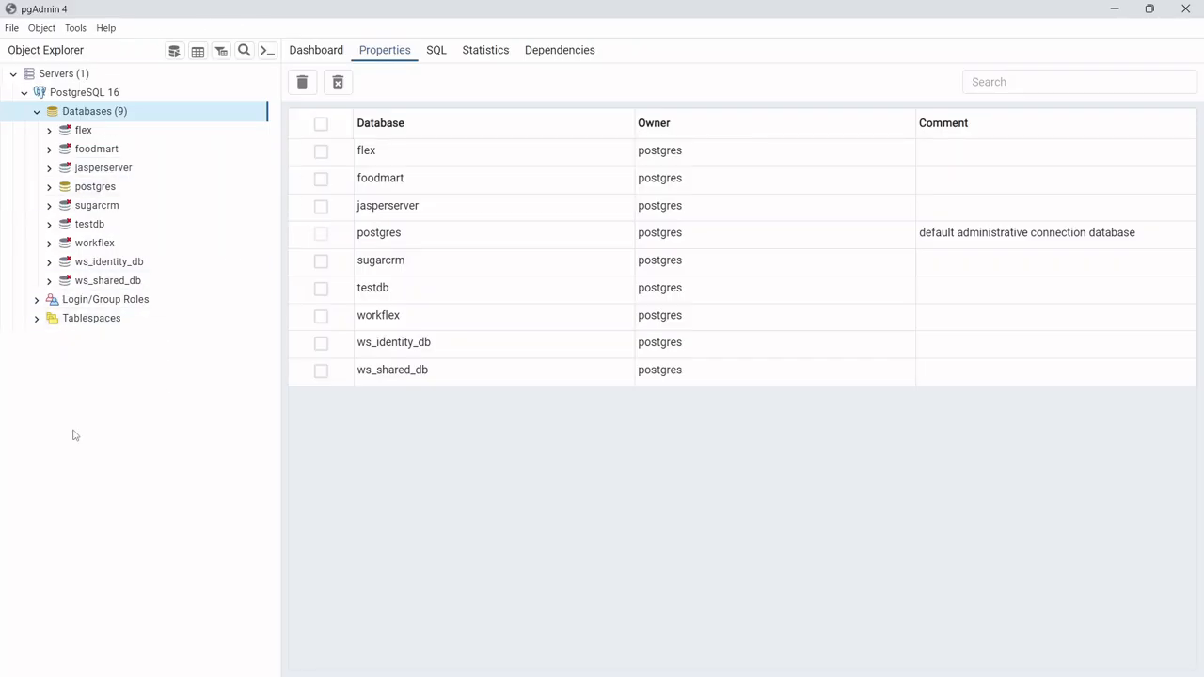
- Inspect the jasperserver database and its schemas in the object tree, collapse Schemas, and minimize pgAdmin
{"action": "left_click", "coordinate": [52, 170]}
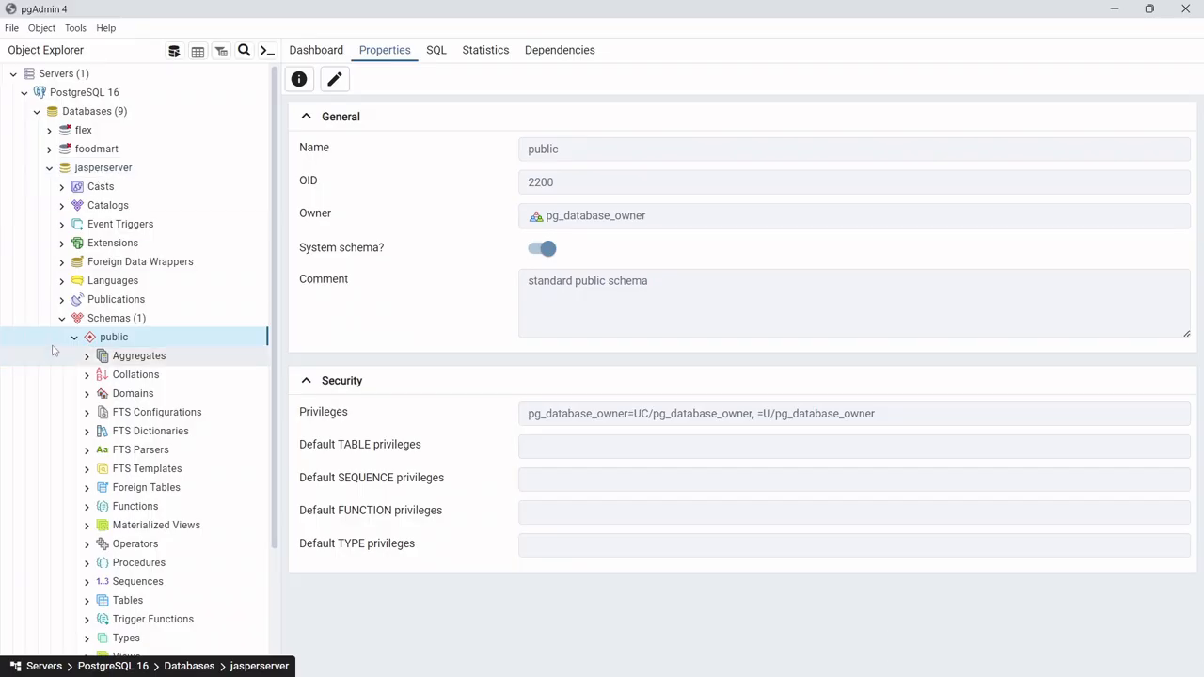
{"action": "left_click", "coordinate": [62, 319]}
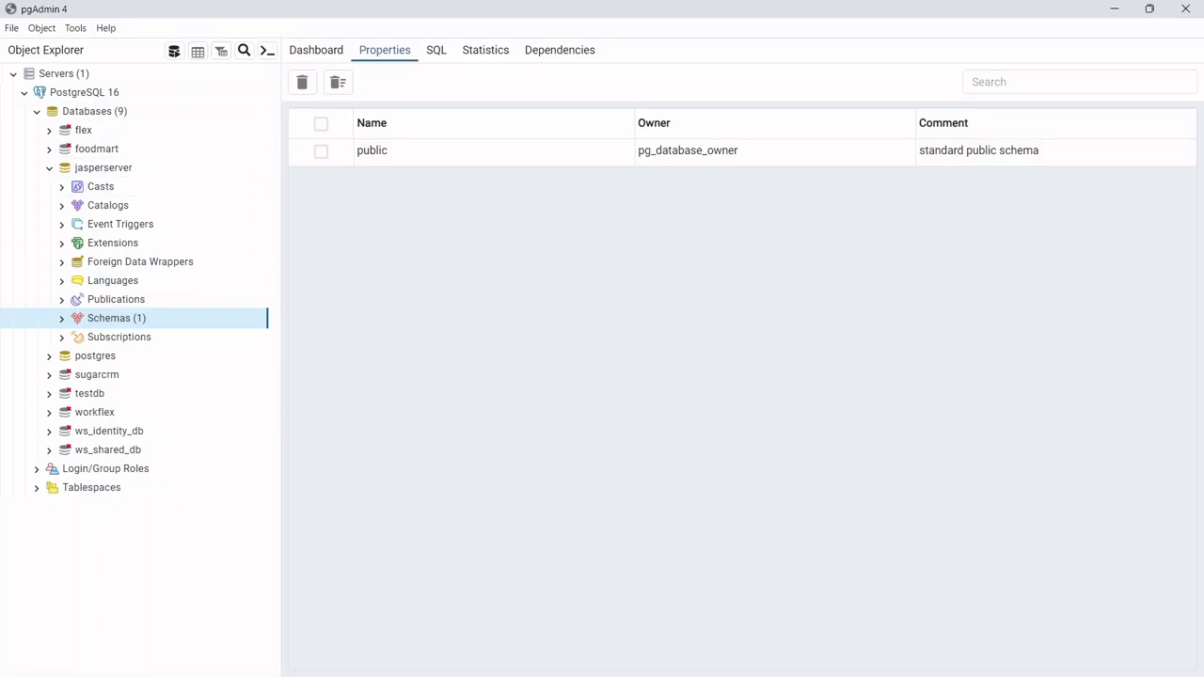
{"action": "left_click", "coordinate": [1114, 9]}
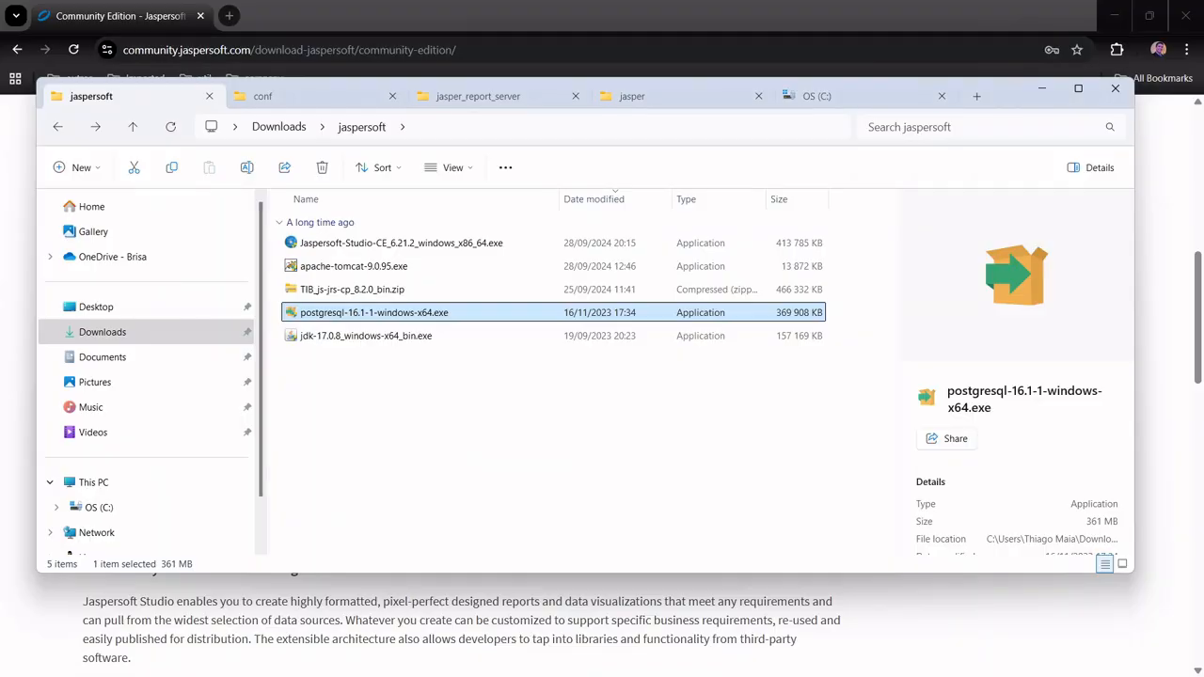
- Switch to DBeaver and expand the jasperserver connection down to the tables of its public schema
{"action": "key", "text": "alt+Tab"}
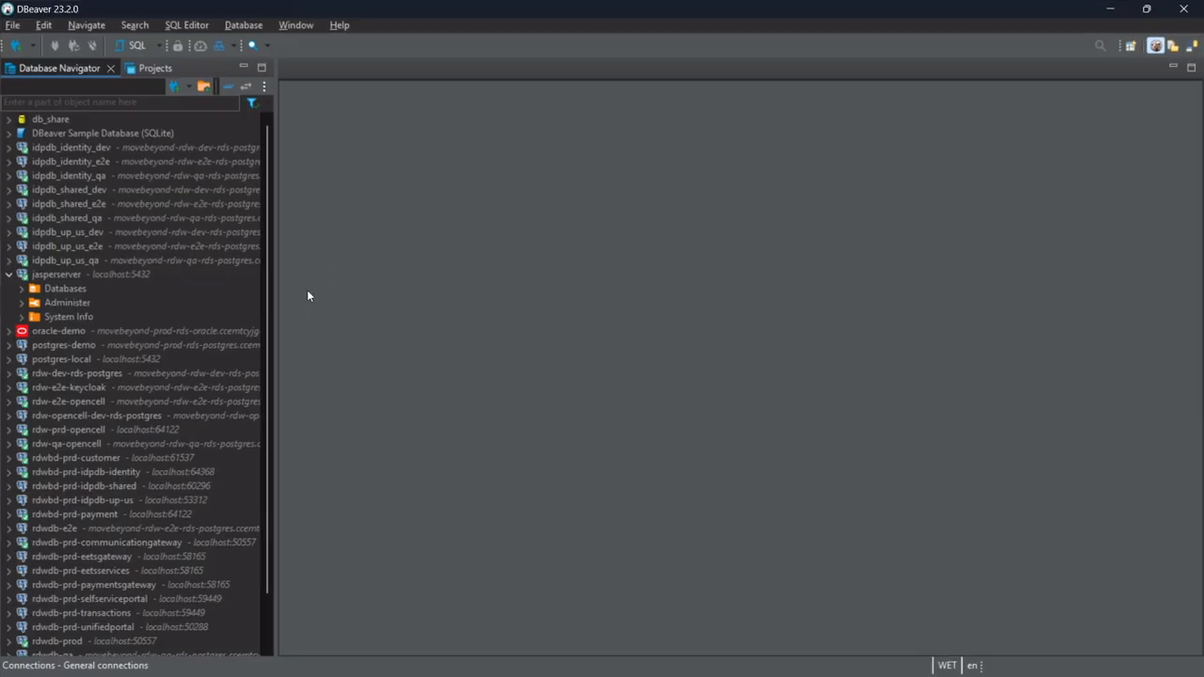
{"action": "left_click", "coordinate": [21, 289]}
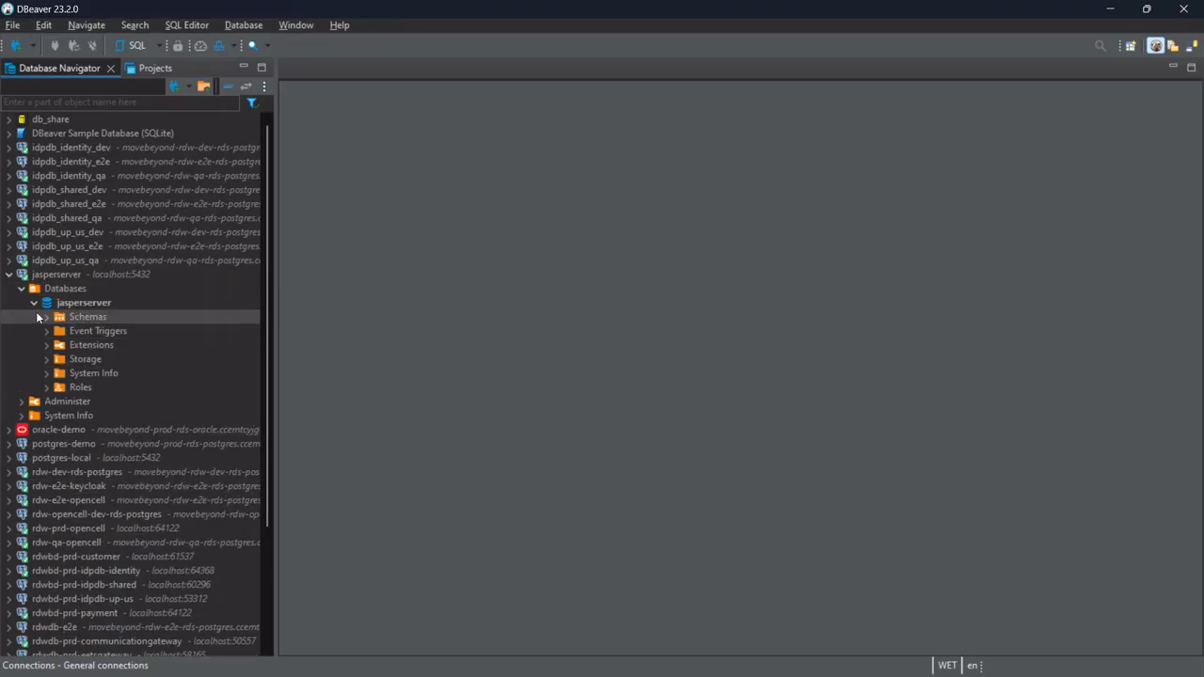
{"action": "left_click", "coordinate": [46, 318]}
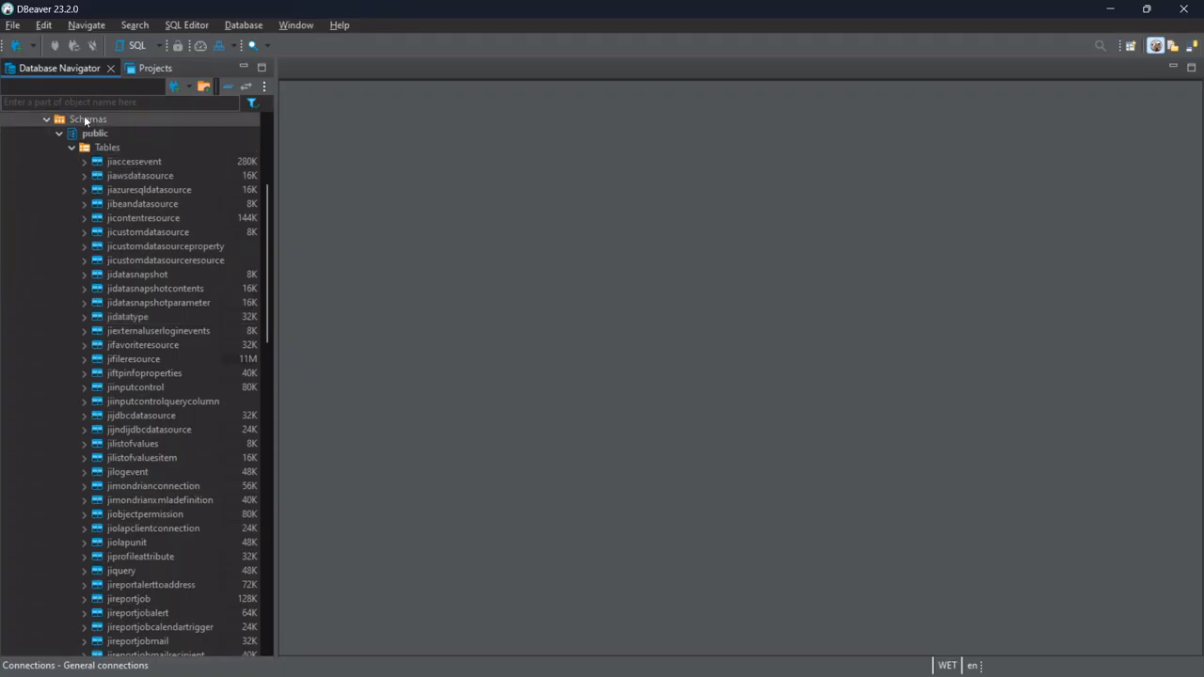
- Inspect the connection settings for a new PostgreSQL connection and close the dialog without creating one
{"action": "left_click", "coordinate": [31, 45]}
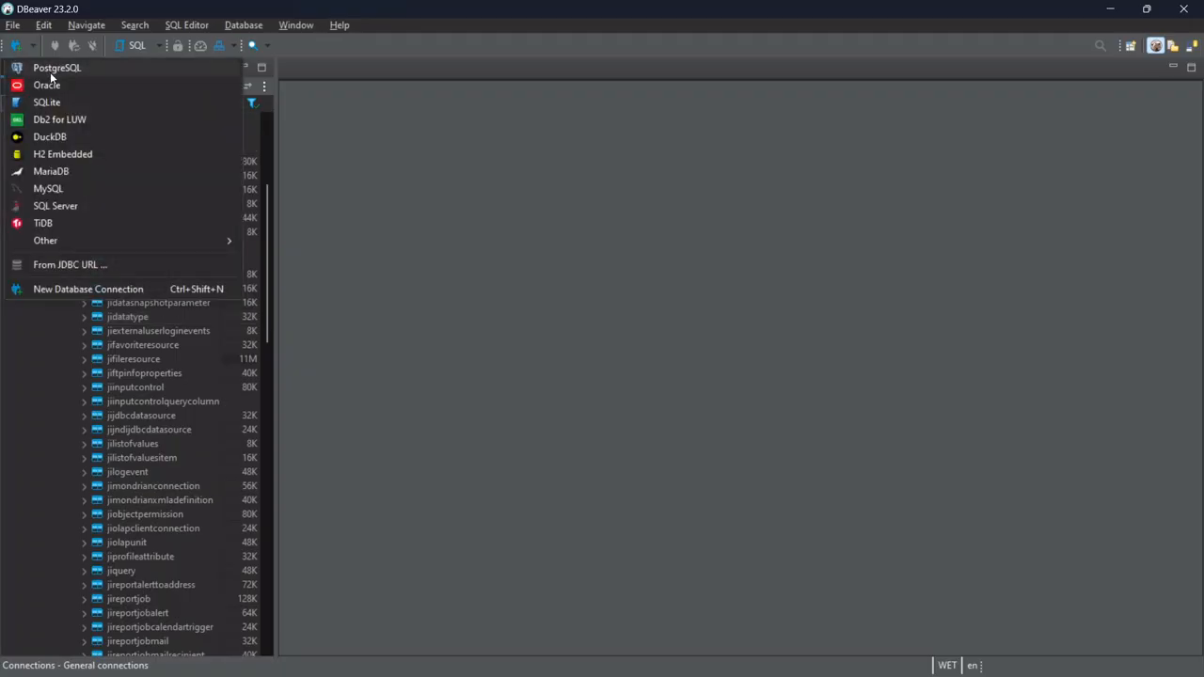
{"action": "left_click", "coordinate": [50, 68]}
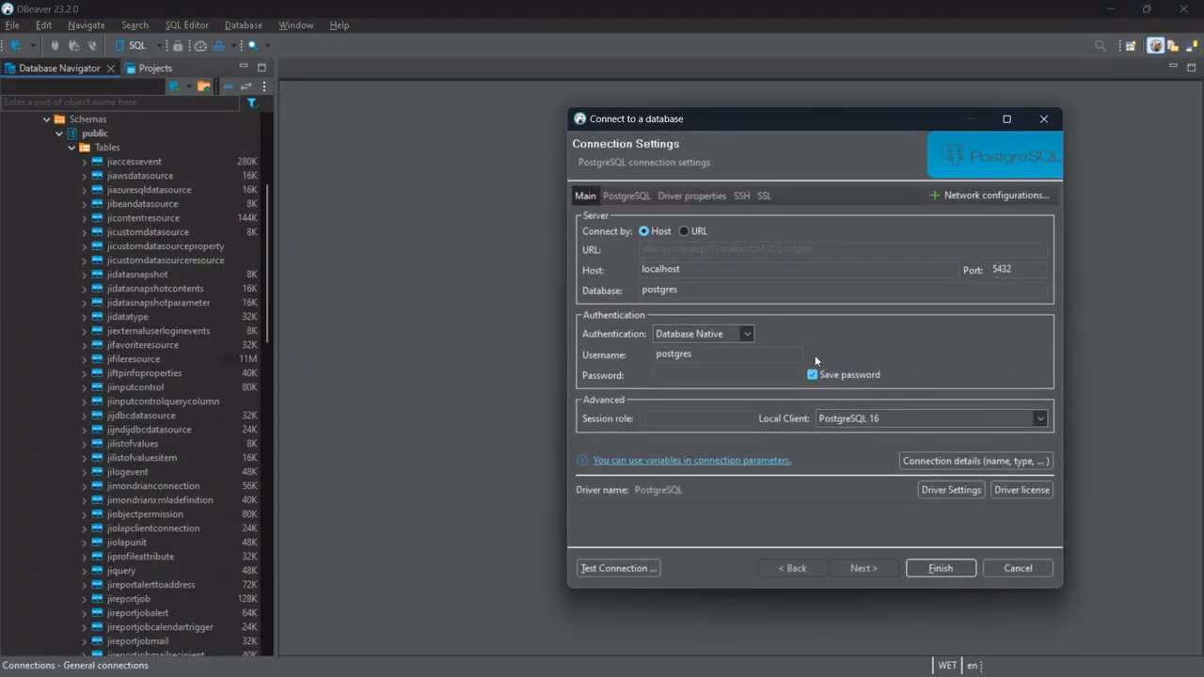
{"action": "left_click", "coordinate": [1044, 119]}
- Look through the public schema's tables and open the jireportjob table
{"action": "scroll", "coordinate": [165, 310], "scroll_direction": "down", "scroll_amount": 4}
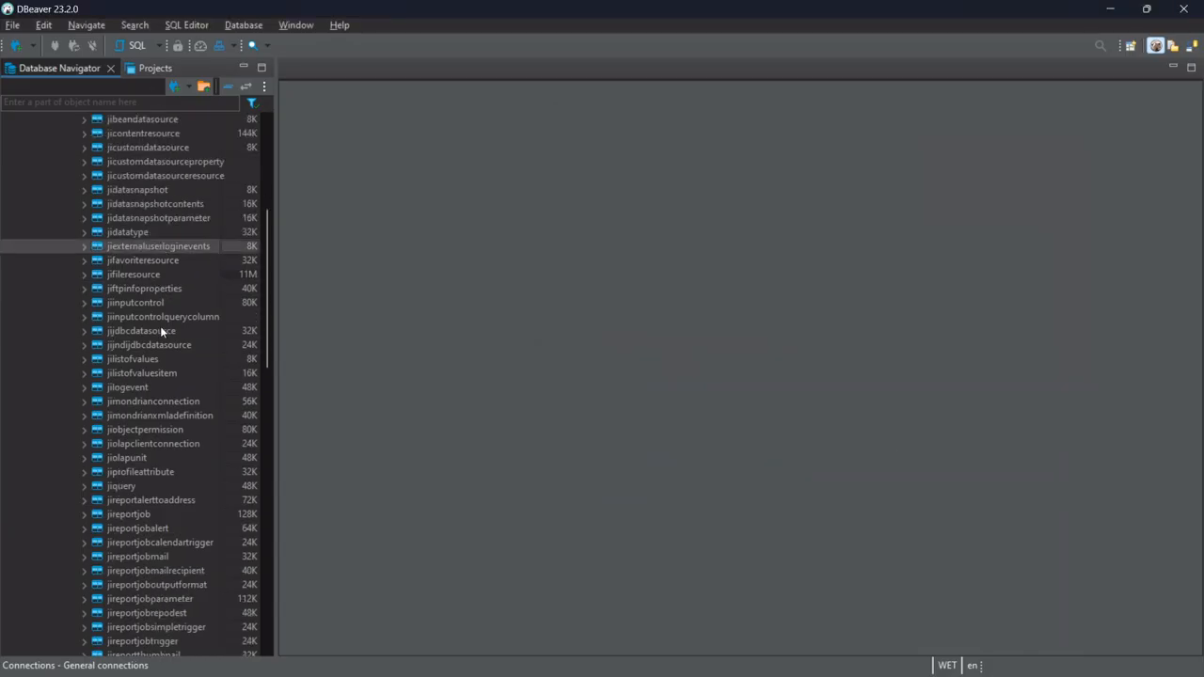
{"action": "scroll", "coordinate": [155, 325], "scroll_direction": "up", "scroll_amount": 6}
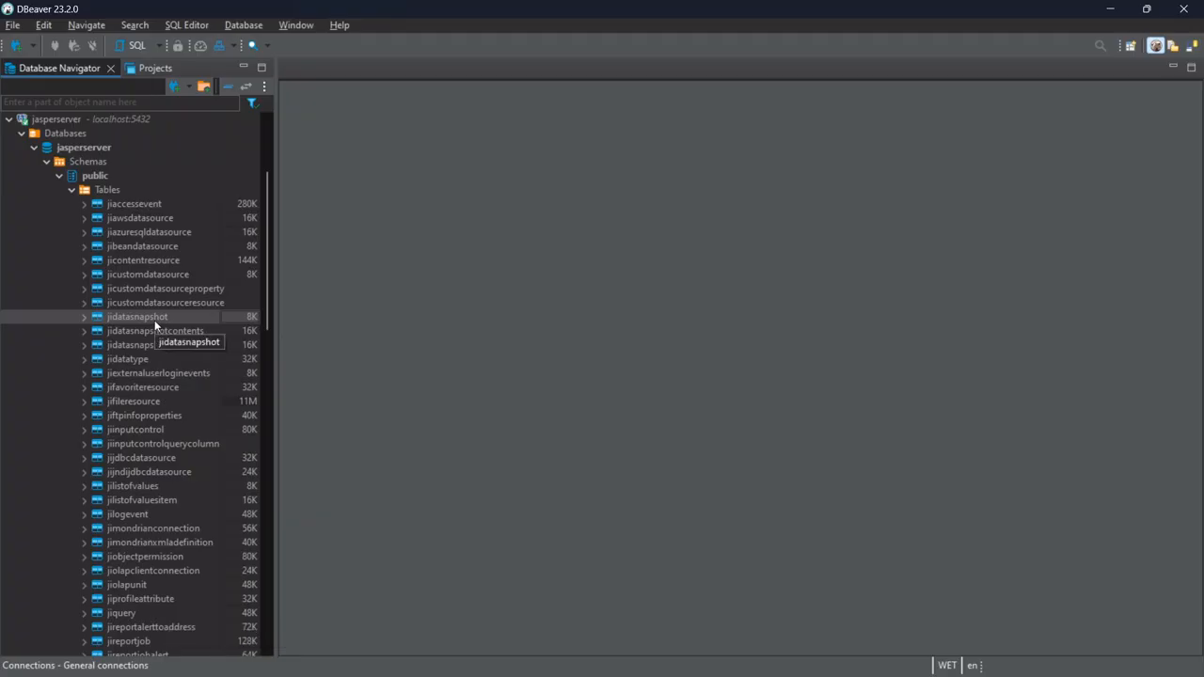
{"action": "scroll", "coordinate": [164, 395], "scroll_direction": "down", "scroll_amount": 13}
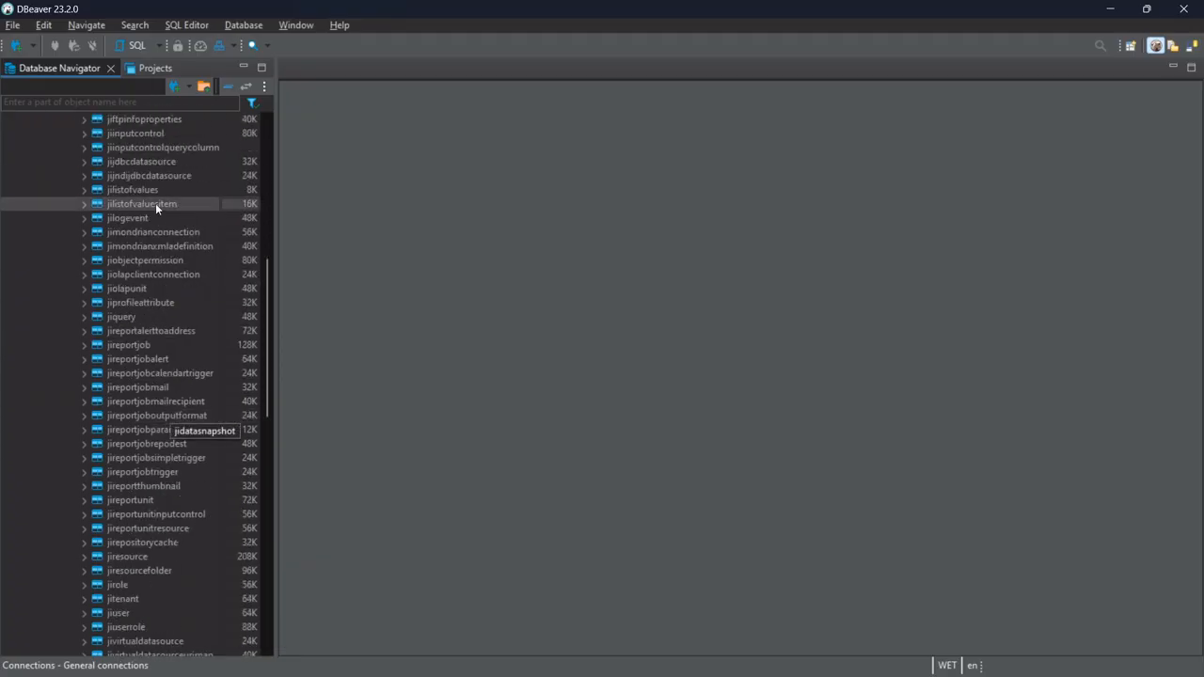
{"action": "scroll", "coordinate": [136, 376], "scroll_direction": "up", "scroll_amount": 2}
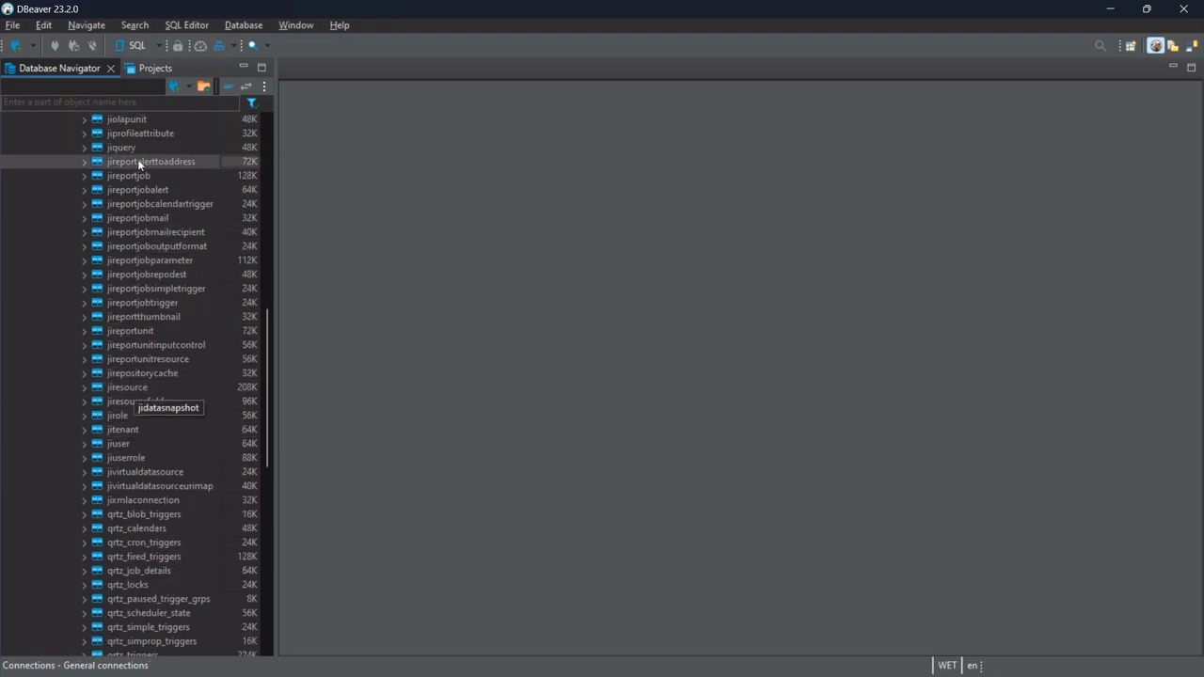
{"action": "left_click", "coordinate": [124, 185]}
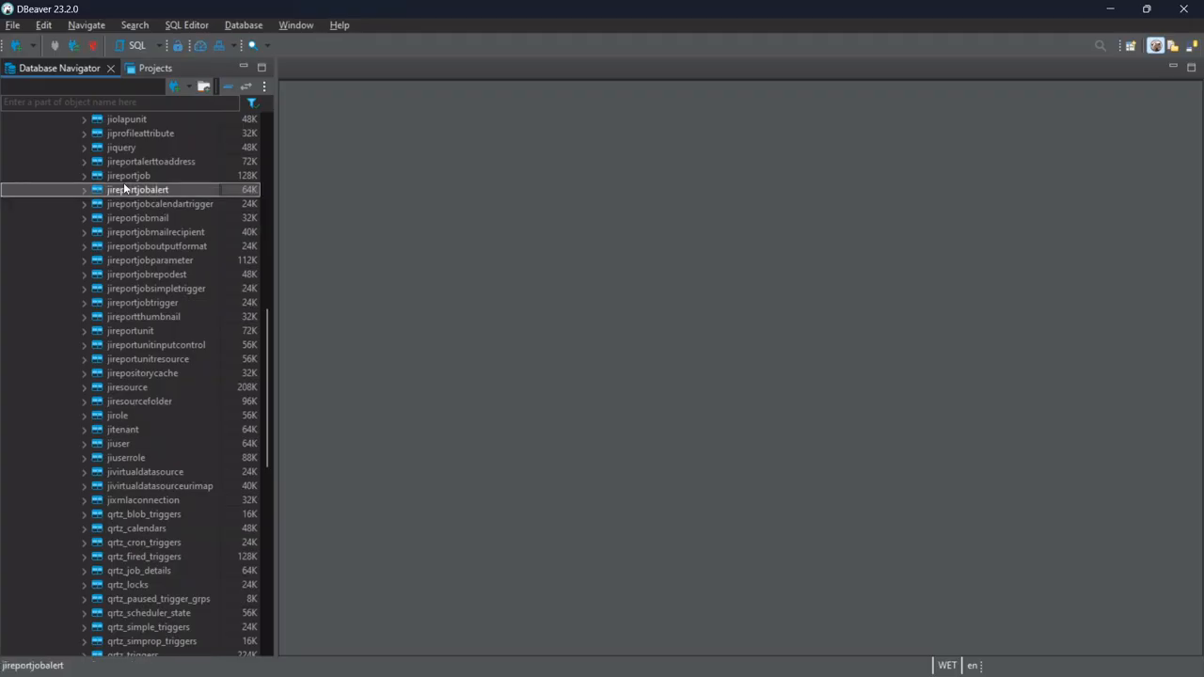
{"action": "double_click", "coordinate": [135, 175]}
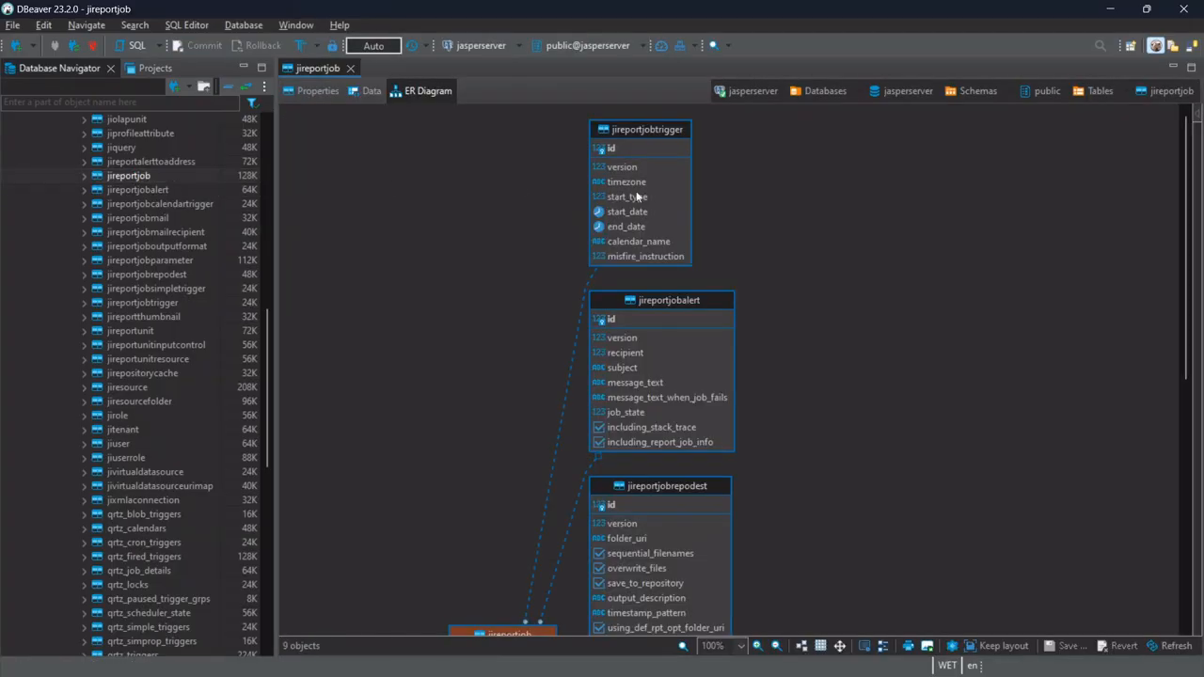
- Review the jireportjob table's column properties, data rows and ER diagram, and minimize DBeaver
{"action": "left_click", "coordinate": [315, 90]}
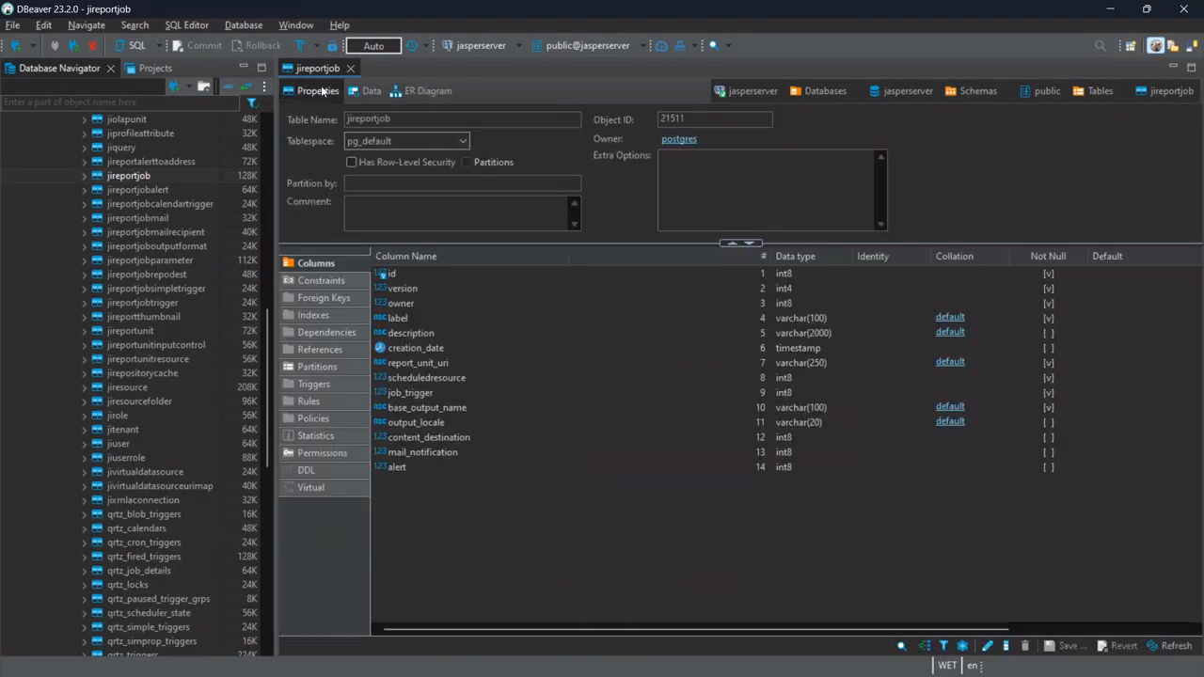
{"action": "left_click", "coordinate": [367, 91]}
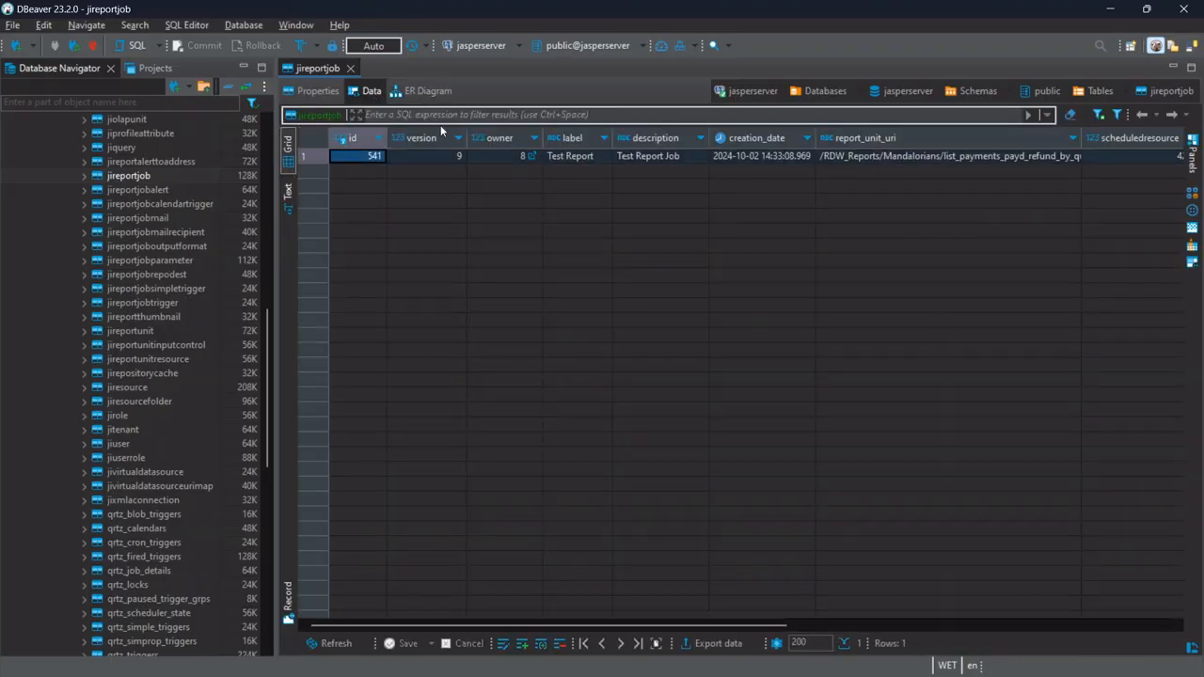
{"action": "left_click", "coordinate": [423, 91]}
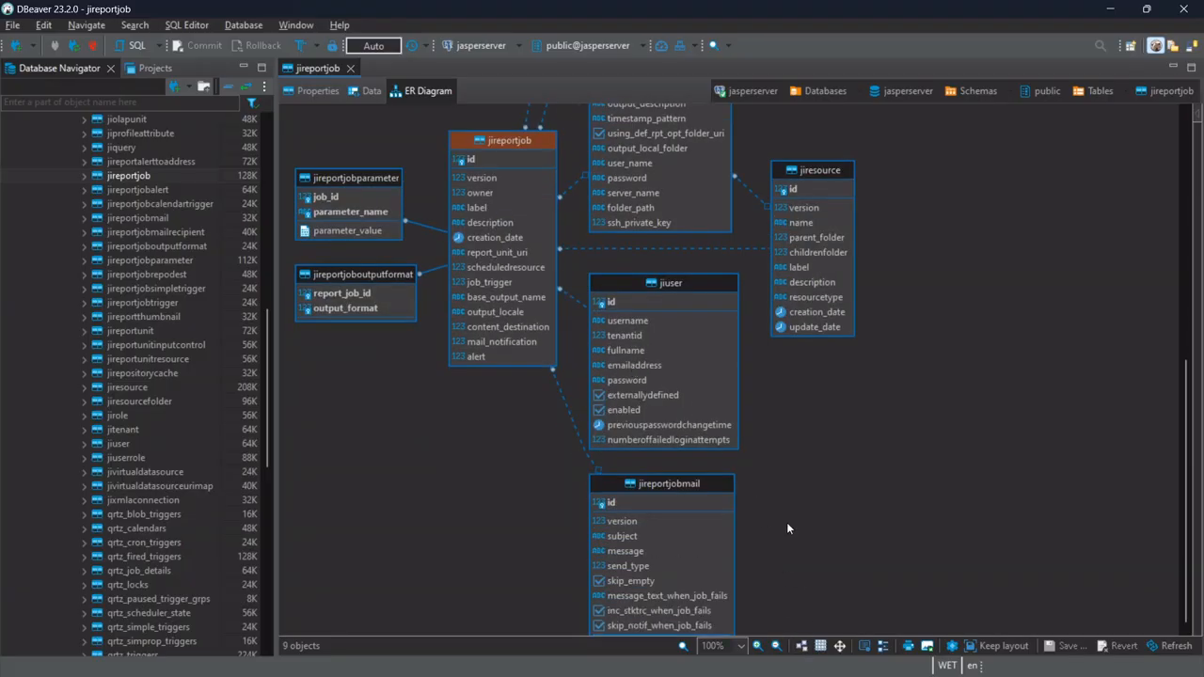
{"action": "scroll", "coordinate": [527, 508], "scroll_direction": "up", "scroll_amount": 2}
{"action": "scroll", "coordinate": [527, 442], "scroll_direction": "up", "scroll_amount": 10}
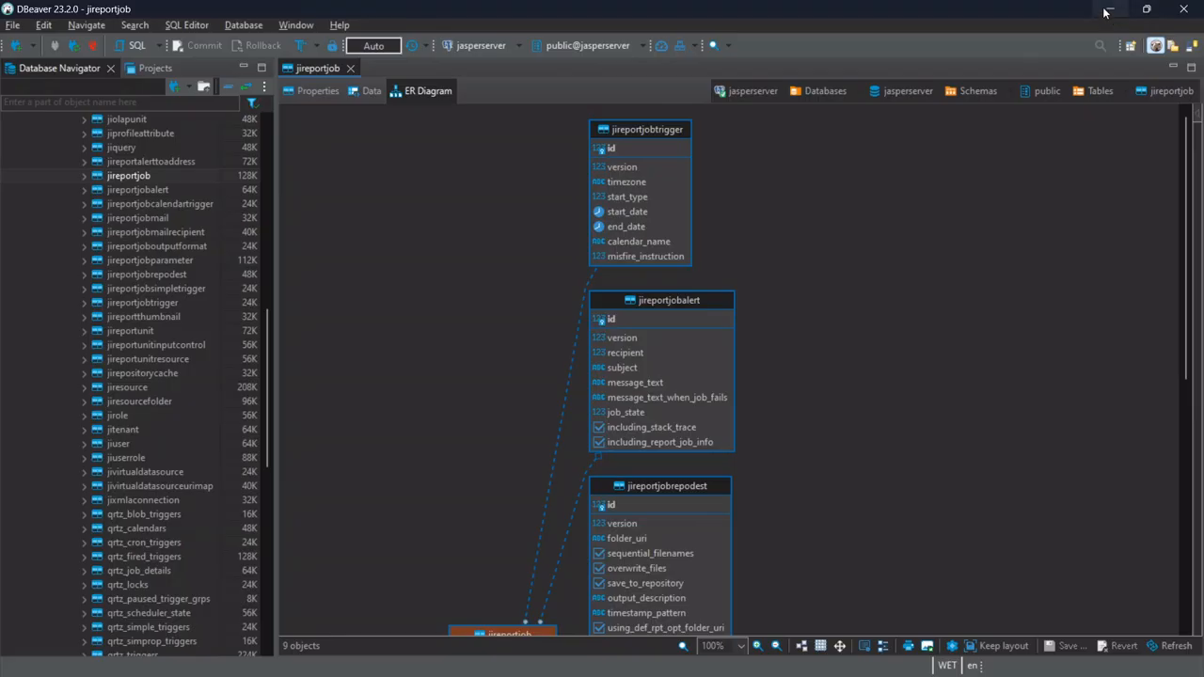
{"action": "scroll", "coordinate": [126, 391], "scroll_direction": "down", "scroll_amount": 3}
{"action": "scroll", "coordinate": [122, 422], "scroll_direction": "up", "scroll_amount": 5}
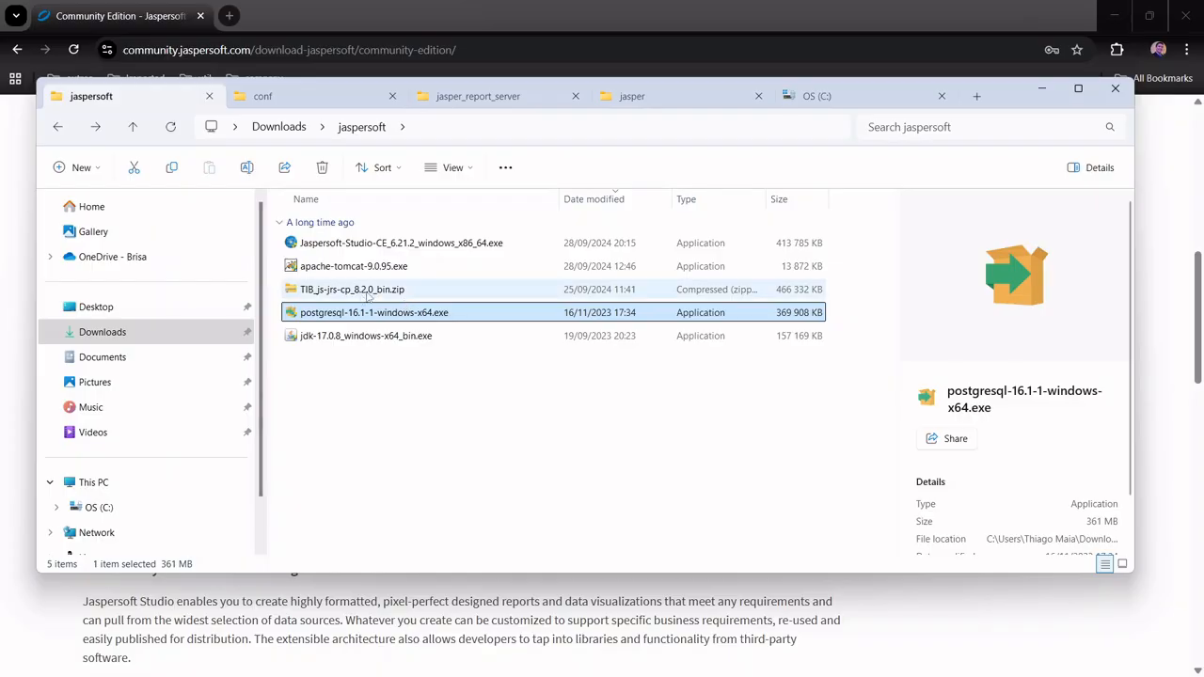
- Select TIB_js-jrs-cp_8.2.0_bin.zip and open the buildomatic folder of its extracted package under Program Files\jasper_report_server
{"action": "left_click", "coordinate": [368, 293]}
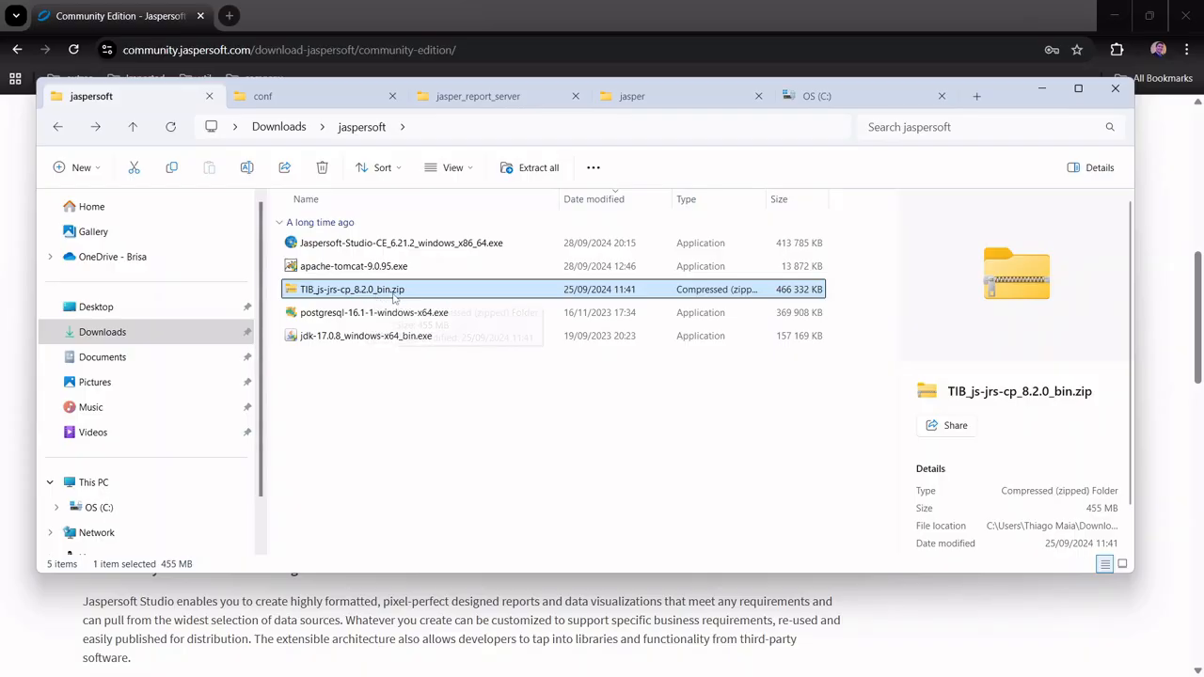
{"action": "left_click", "coordinate": [481, 95]}
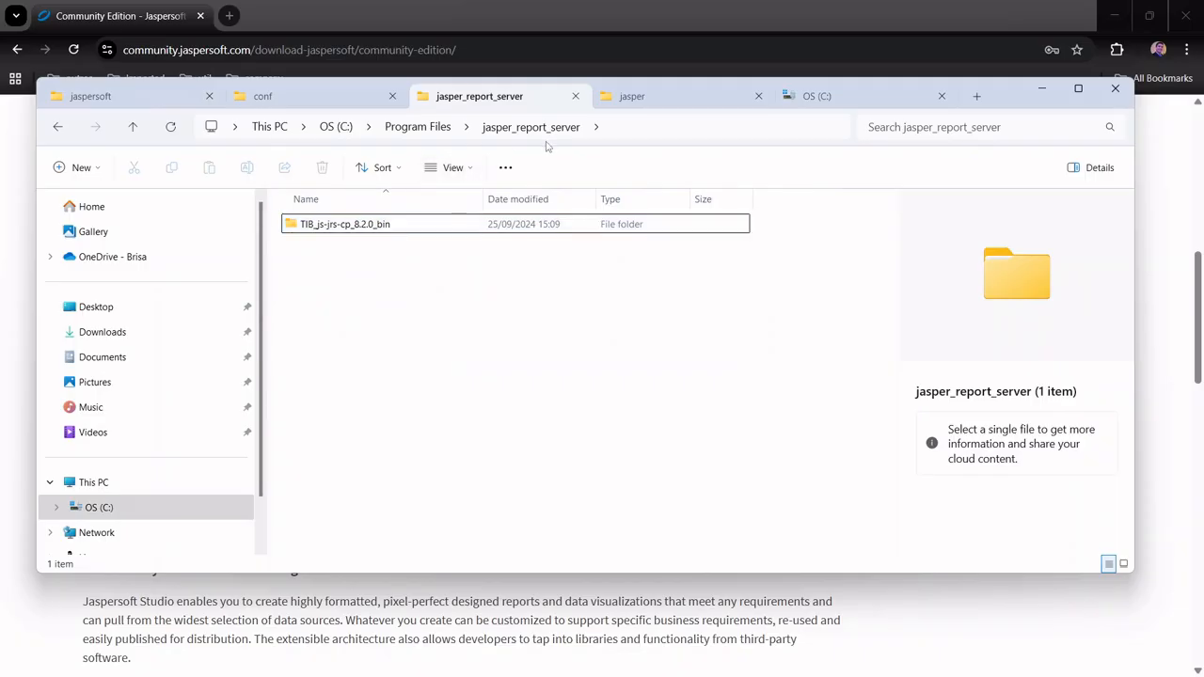
{"action": "left_click", "coordinate": [417, 130]}
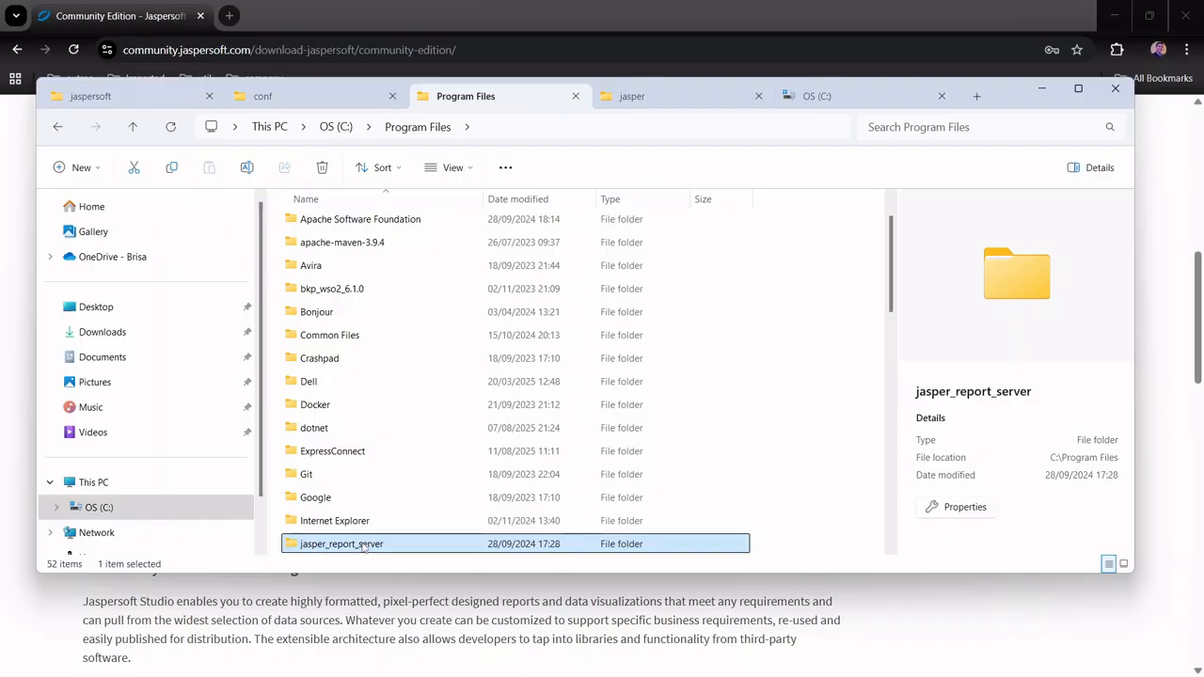
{"action": "double_click", "coordinate": [365, 545]}
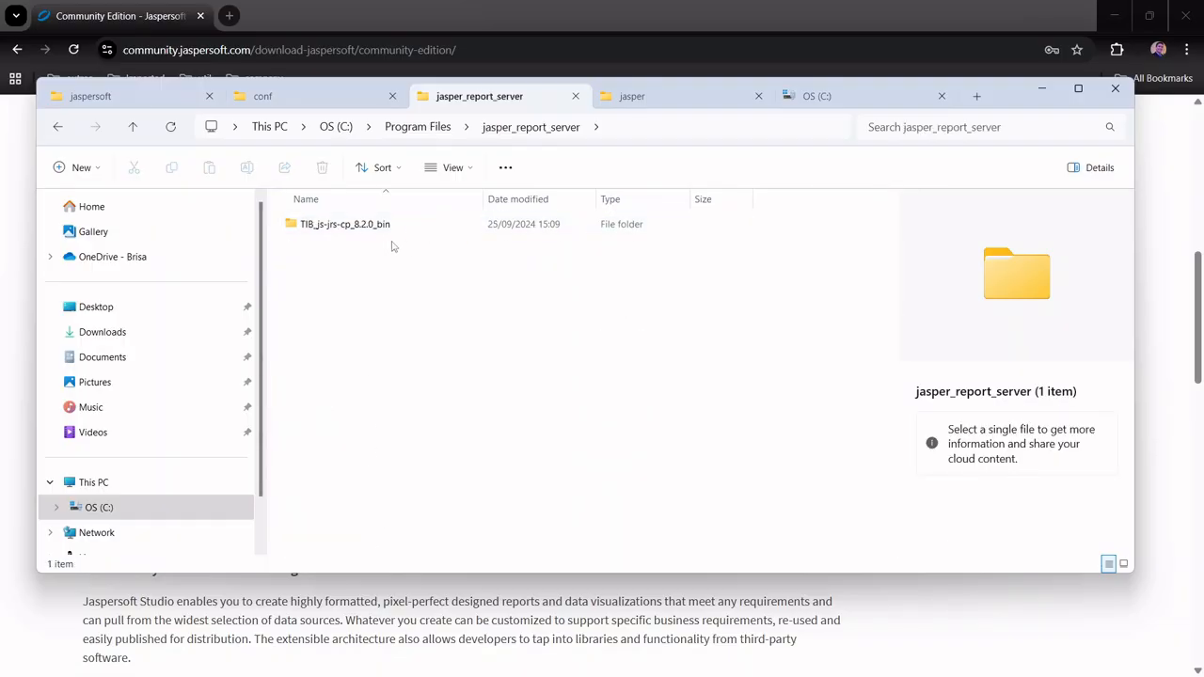
{"action": "double_click", "coordinate": [345, 227]}
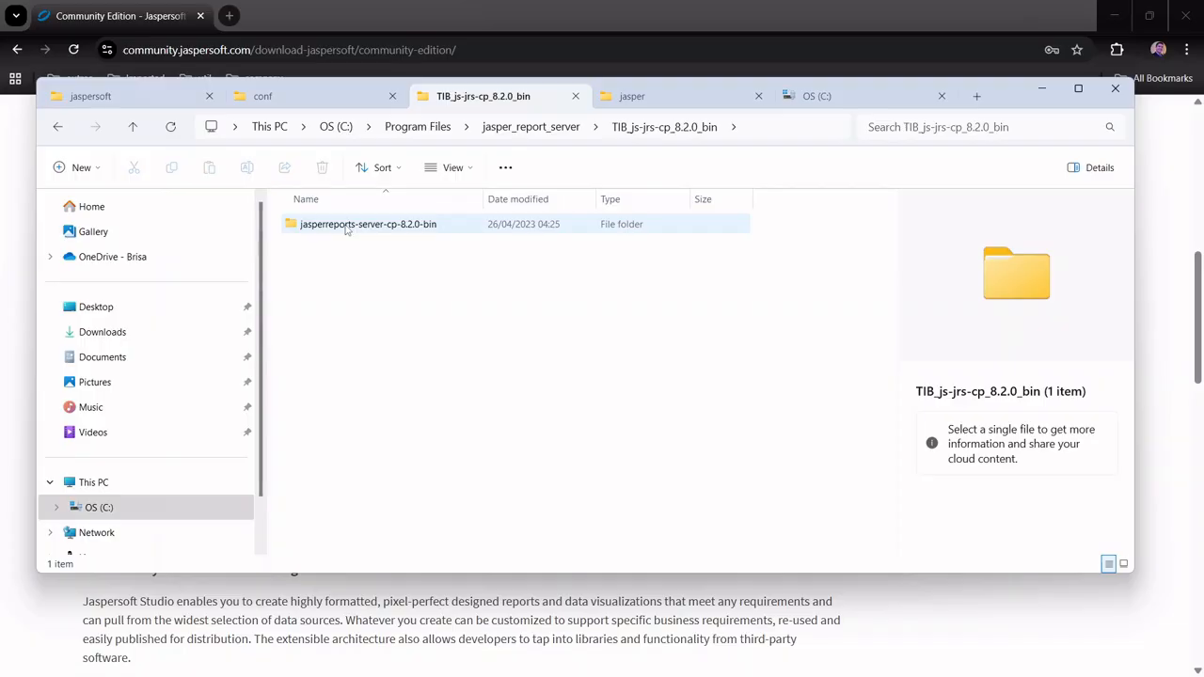
{"action": "double_click", "coordinate": [345, 225]}
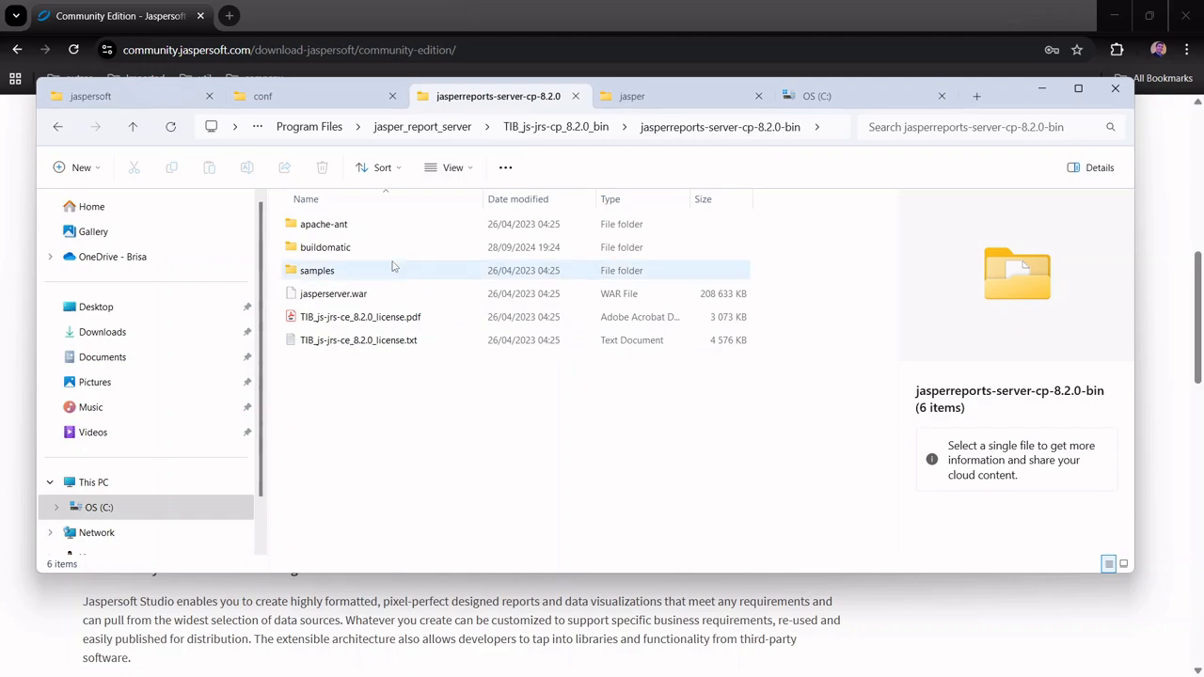
{"action": "double_click", "coordinate": [325, 247]}
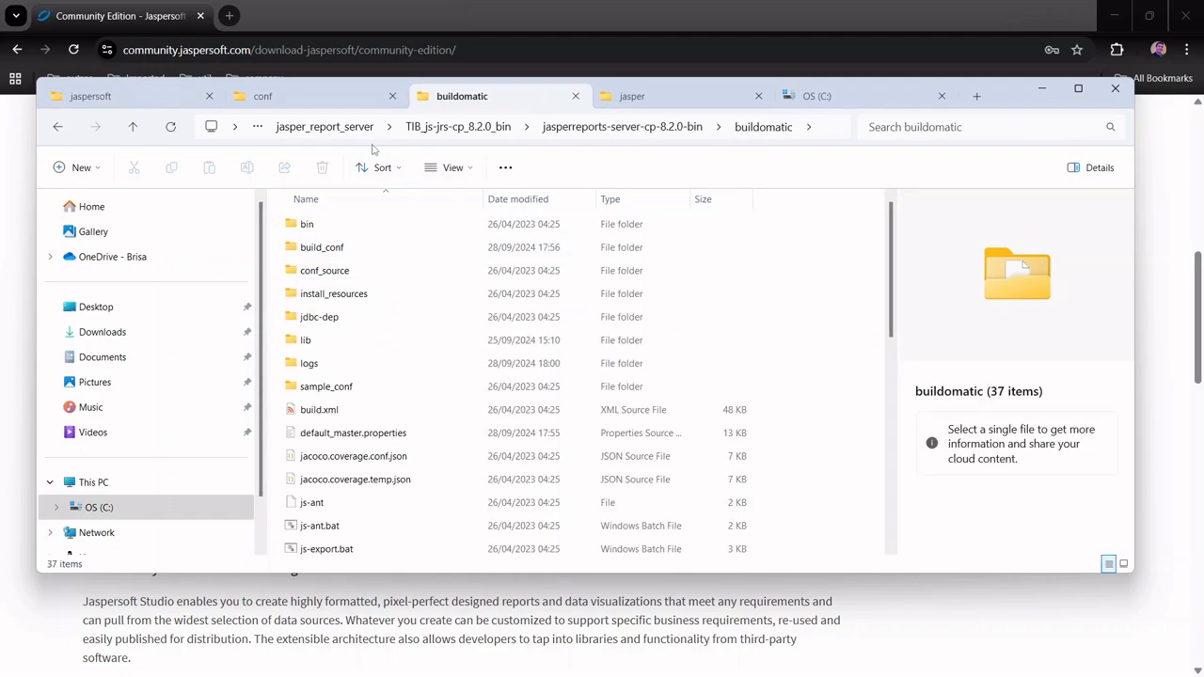
- Open default_master.properties from the buildomatic folder in Notepad++ and go to the start of the file
{"action": "scroll", "coordinate": [391, 372], "scroll_direction": "down", "scroll_amount": 5}
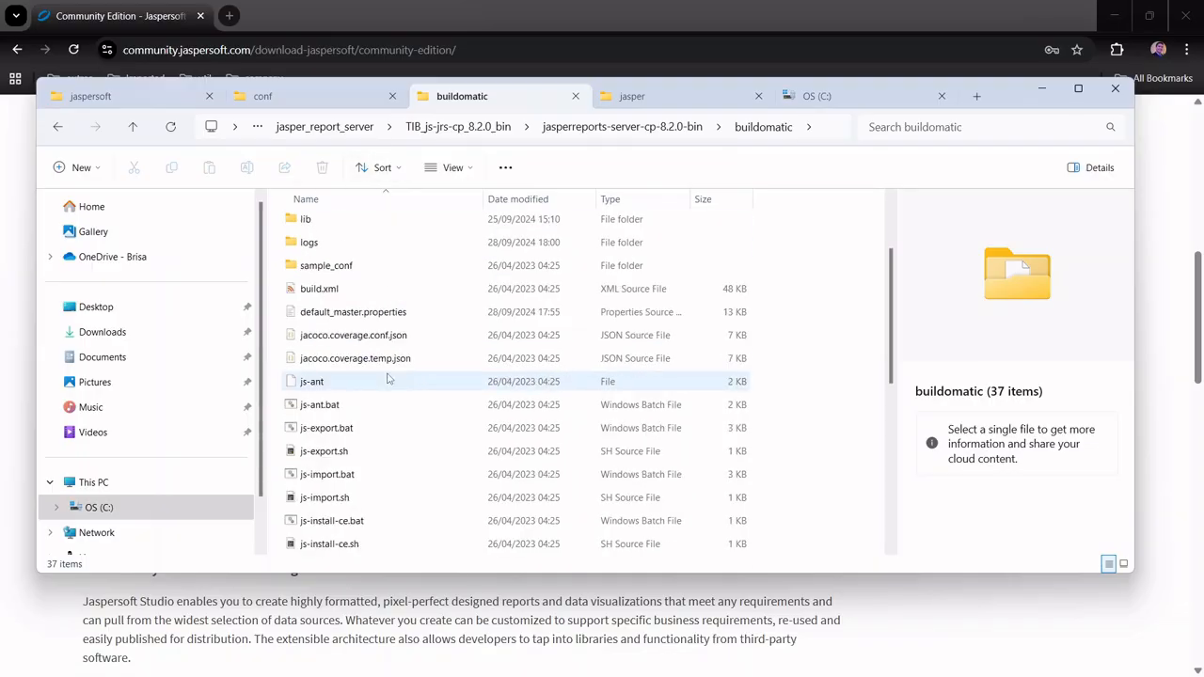
{"action": "scroll", "coordinate": [411, 395], "scroll_direction": "up", "scroll_amount": 5}
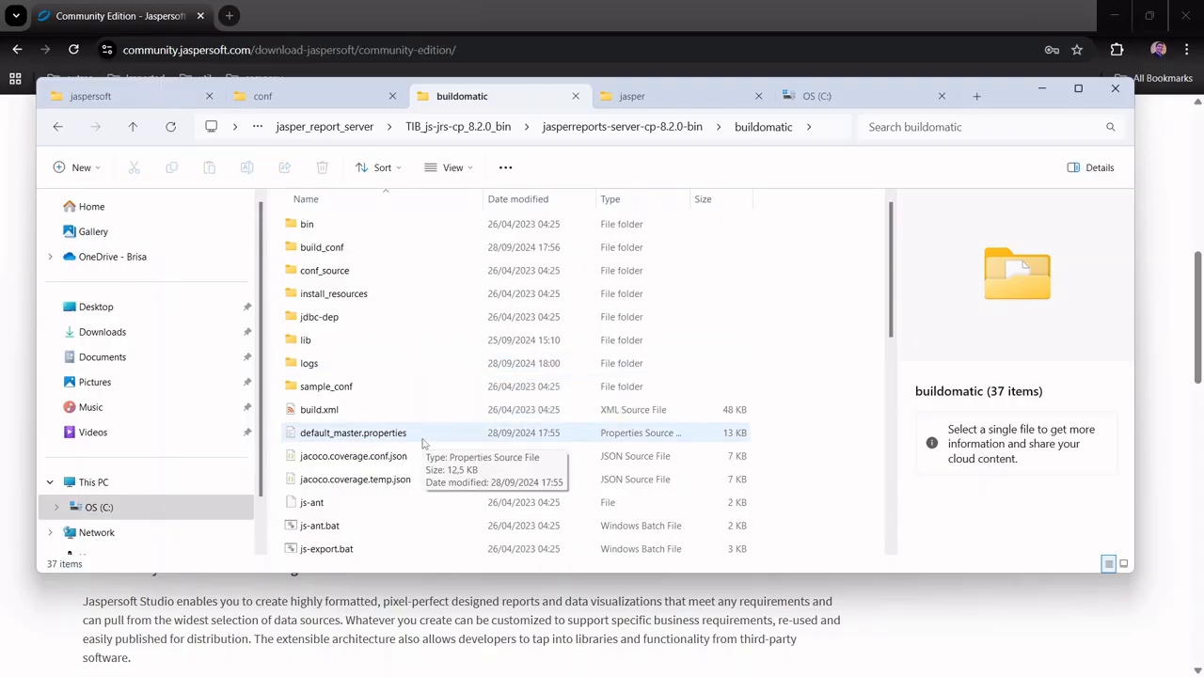
{"action": "left_click", "coordinate": [358, 435]}
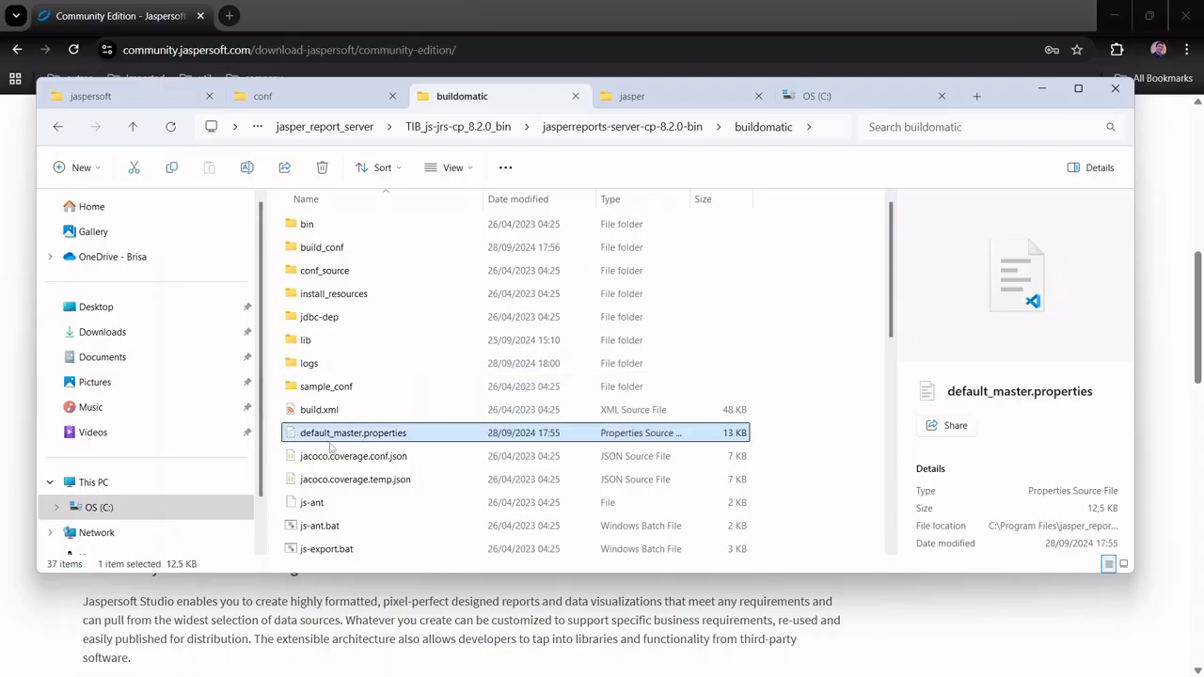
{"action": "right_click", "coordinate": [378, 434]}
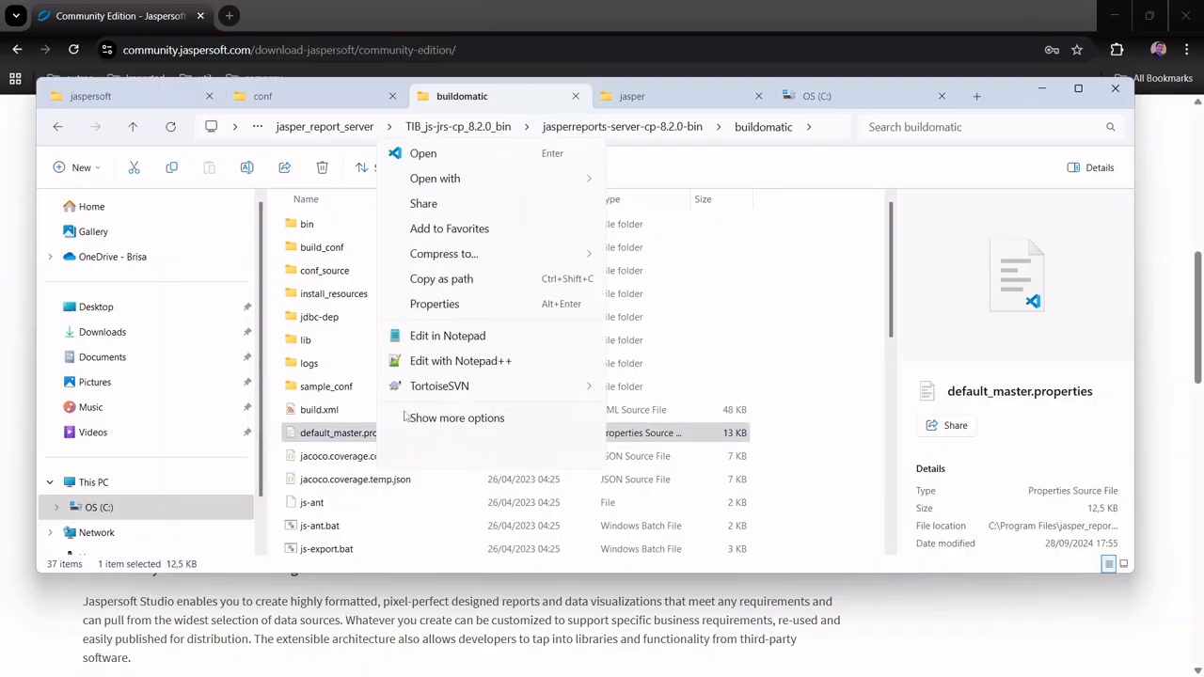
{"action": "left_click", "coordinate": [435, 363]}
{"action": "scroll", "coordinate": [434, 358], "scroll_direction": "up", "scroll_amount": 19}
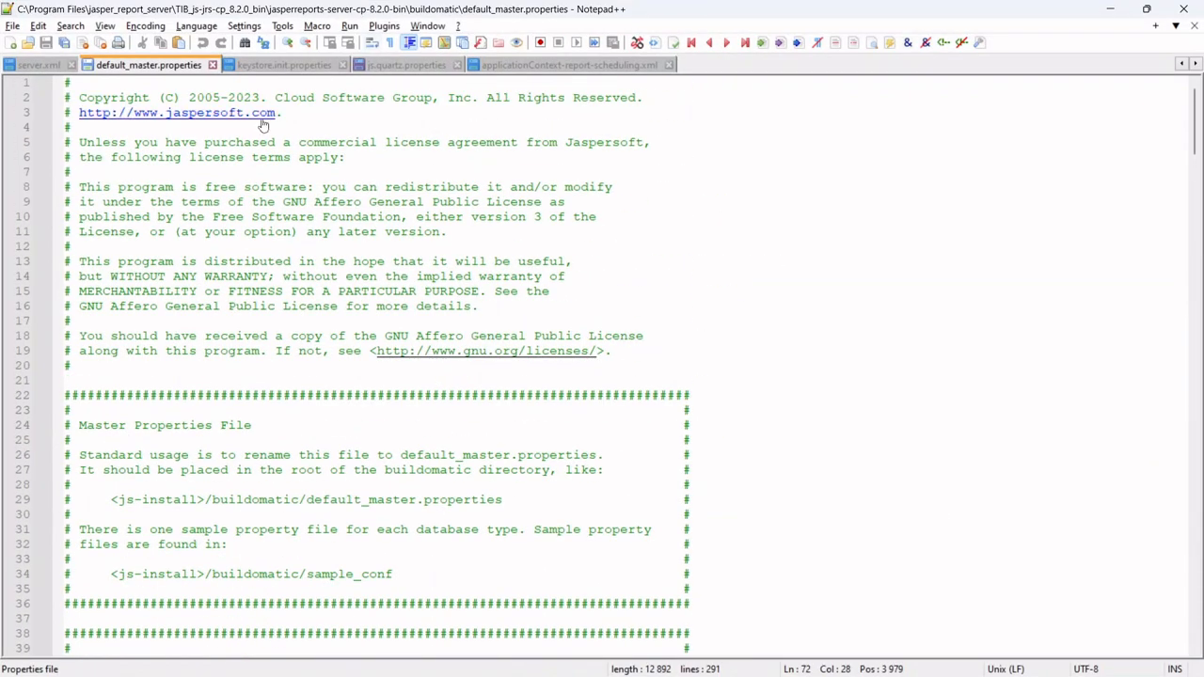
{"action": "left_click", "coordinate": [1110, 13]}
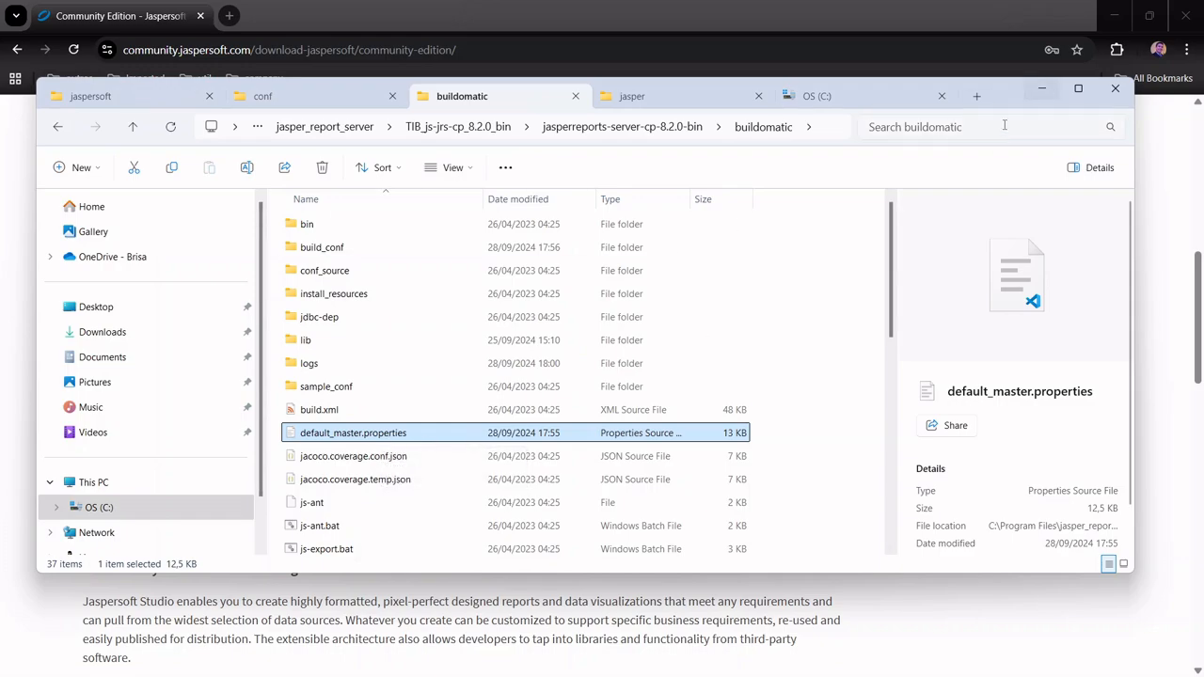
{"action": "left_click", "coordinate": [1040, 90]}
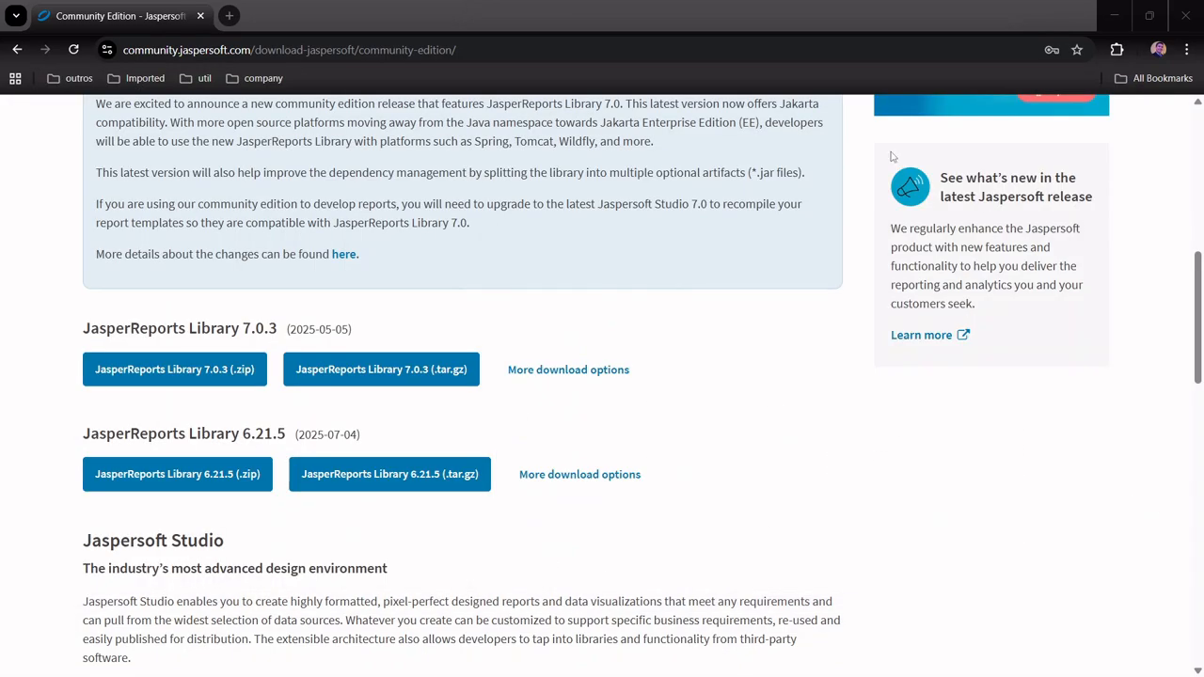
{"action": "key", "text": "alt+Tab"}
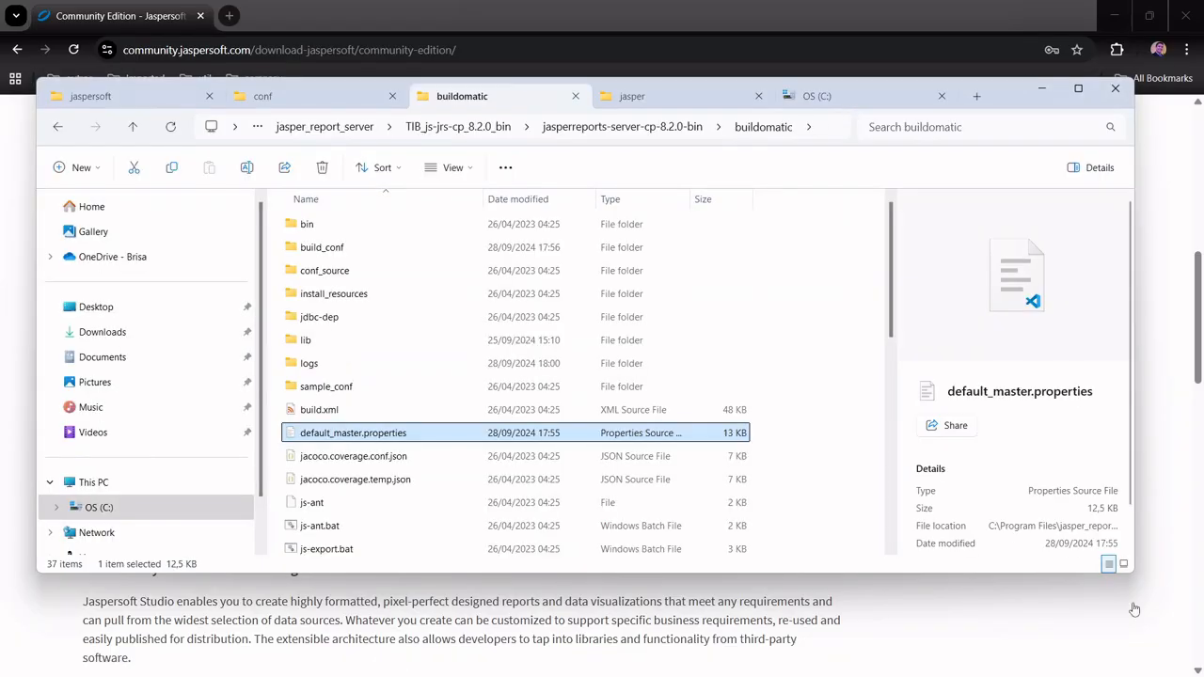
{"action": "key", "text": "Return"}
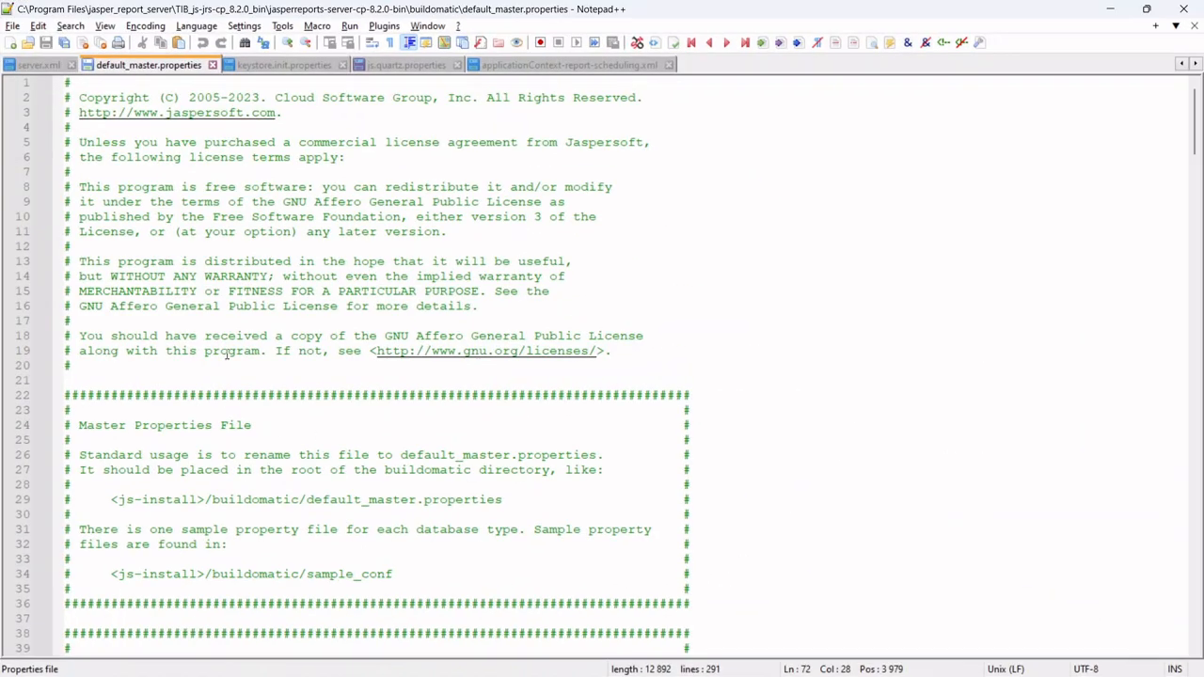
- Examine the Master Properties File notes and the application server type and directory settings in default_master.properties
{"action": "scroll", "coordinate": [269, 183], "scroll_direction": "down", "scroll_amount": 12}
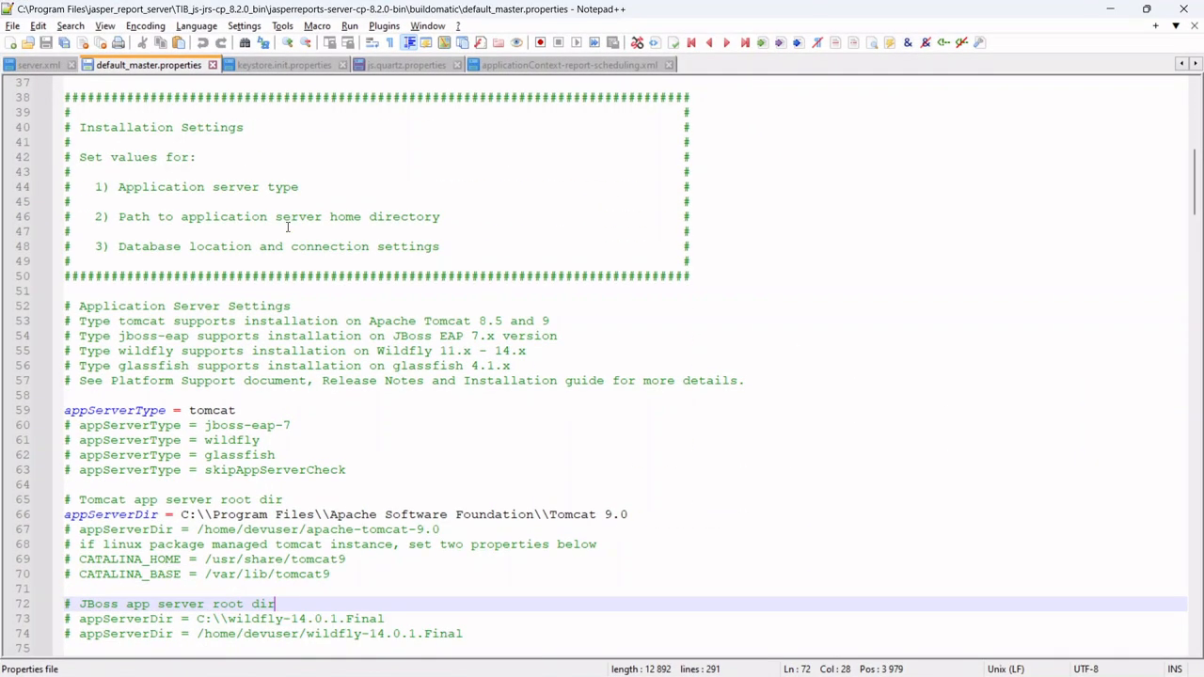
{"action": "scroll", "coordinate": [234, 209], "scroll_direction": "up", "scroll_amount": 10}
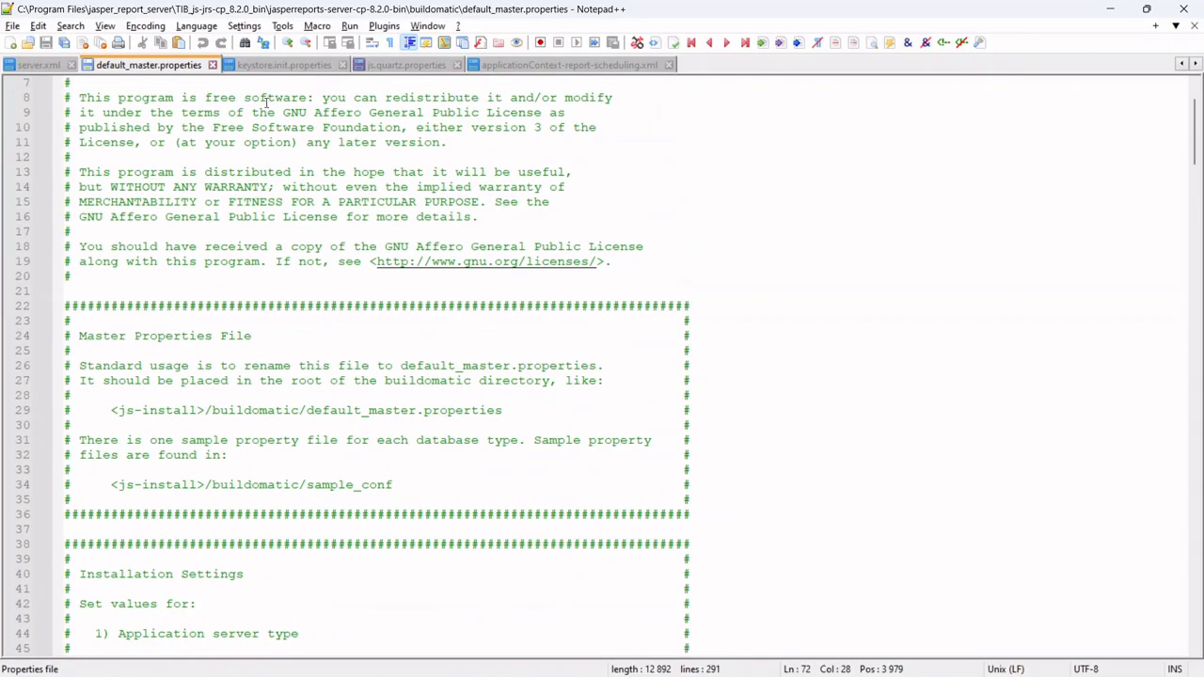
{"action": "scroll", "coordinate": [241, 204], "scroll_direction": "down", "scroll_amount": 5}
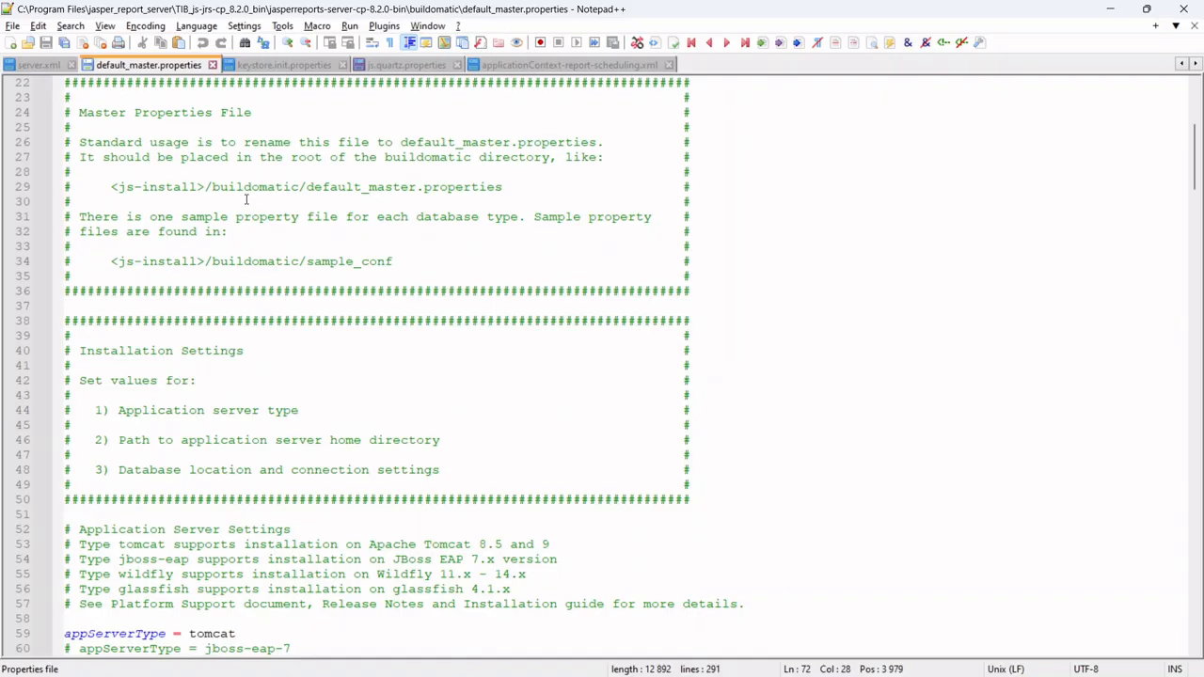
- Examine the Tomcat server type, root directory and PostgreSQL connection settings in default_master.properties, and minimize Notepad++
{"action": "scroll", "coordinate": [246, 199], "scroll_direction": "down", "scroll_amount": 11}
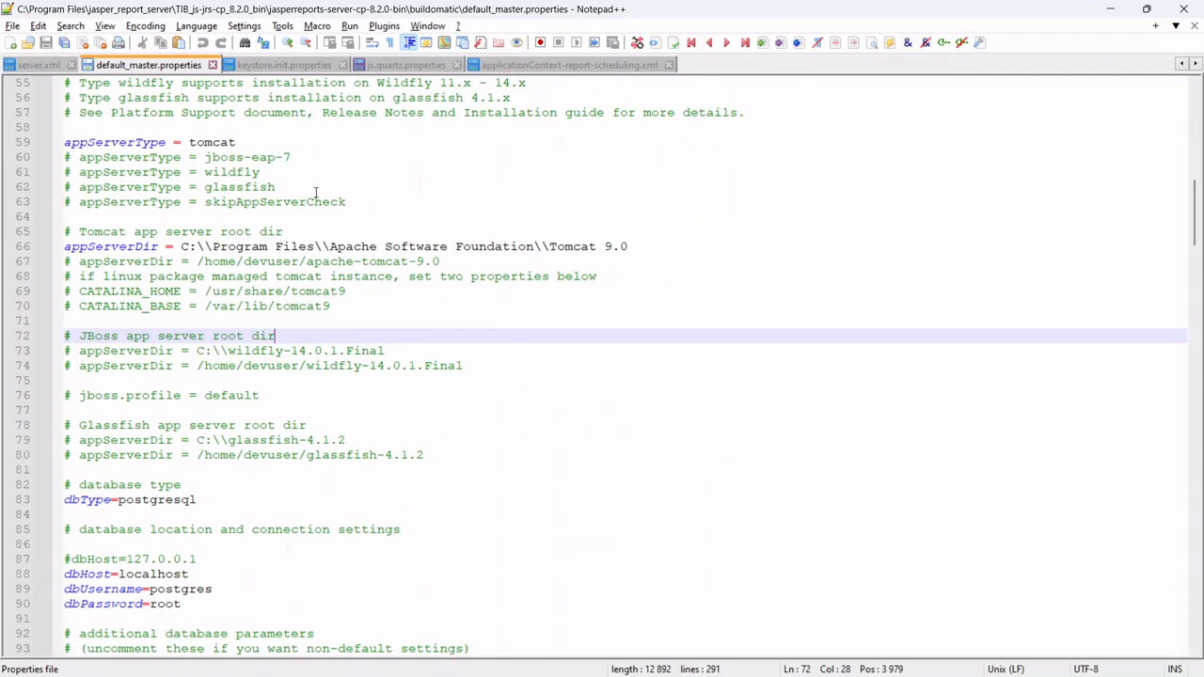
{"action": "scroll", "coordinate": [312, 192], "scroll_direction": "down", "scroll_amount": 1}
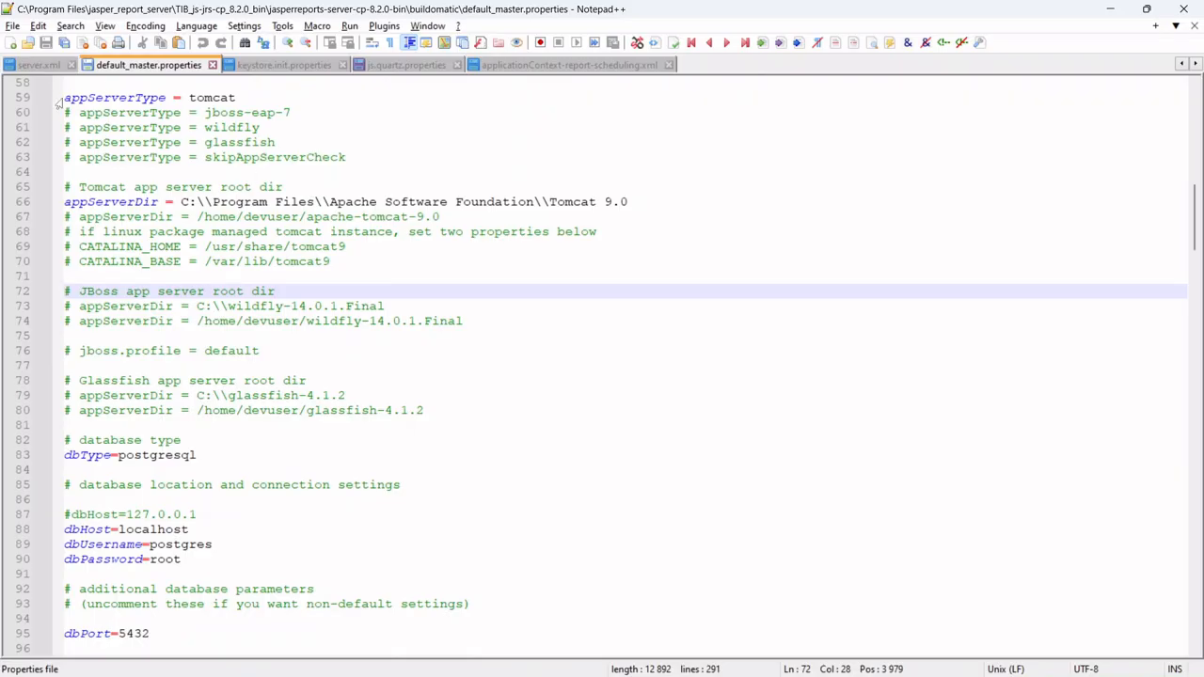
{"action": "left_click_drag", "start_coordinate": [59, 100], "coordinate": [153, 639]}
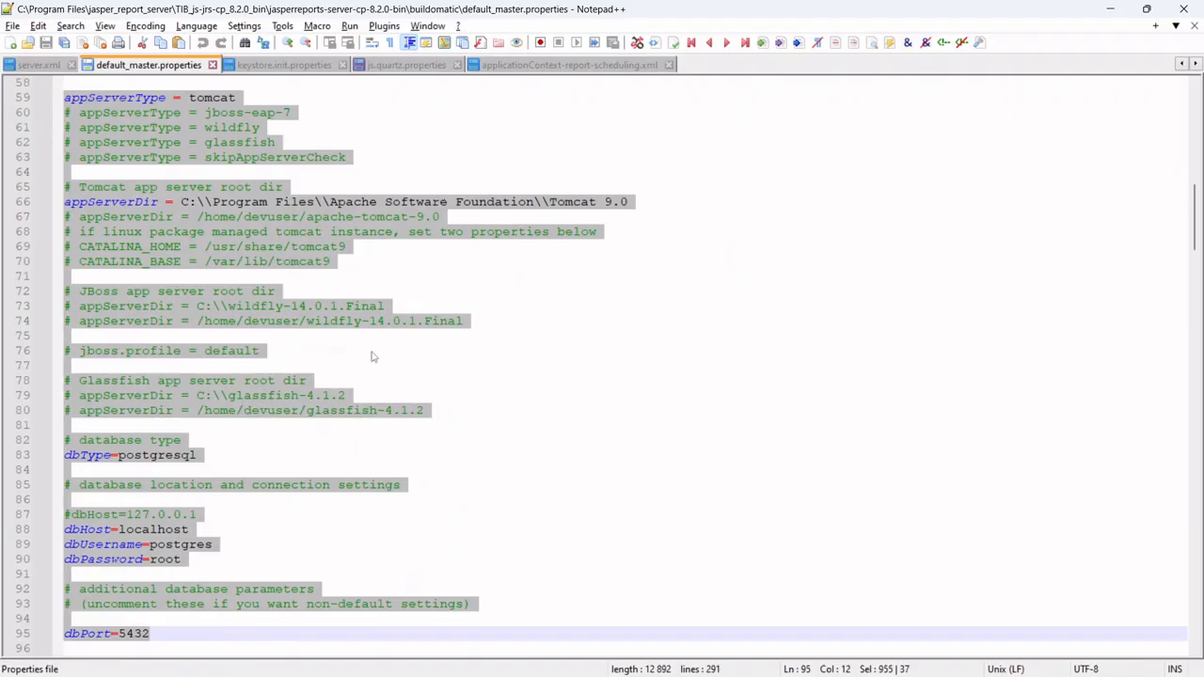
{"action": "left_click", "coordinate": [466, 423]}
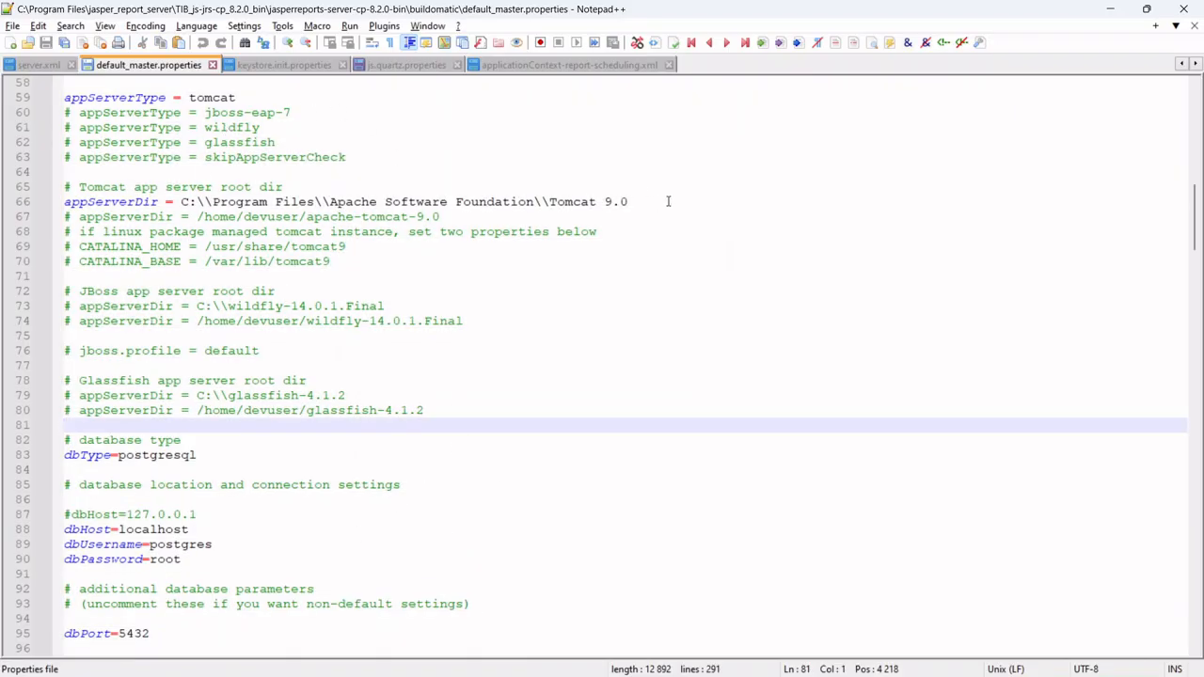
{"action": "left_click_drag", "start_coordinate": [668, 201], "coordinate": [181, 203]}
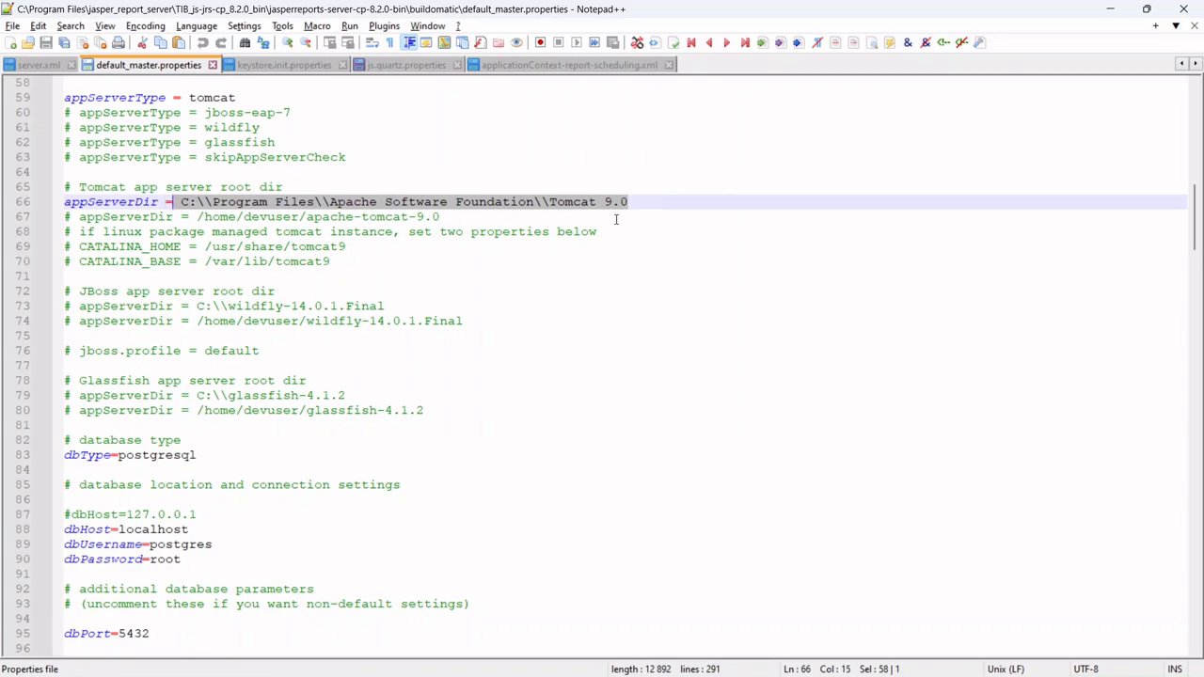
{"action": "left_click", "coordinate": [649, 201]}
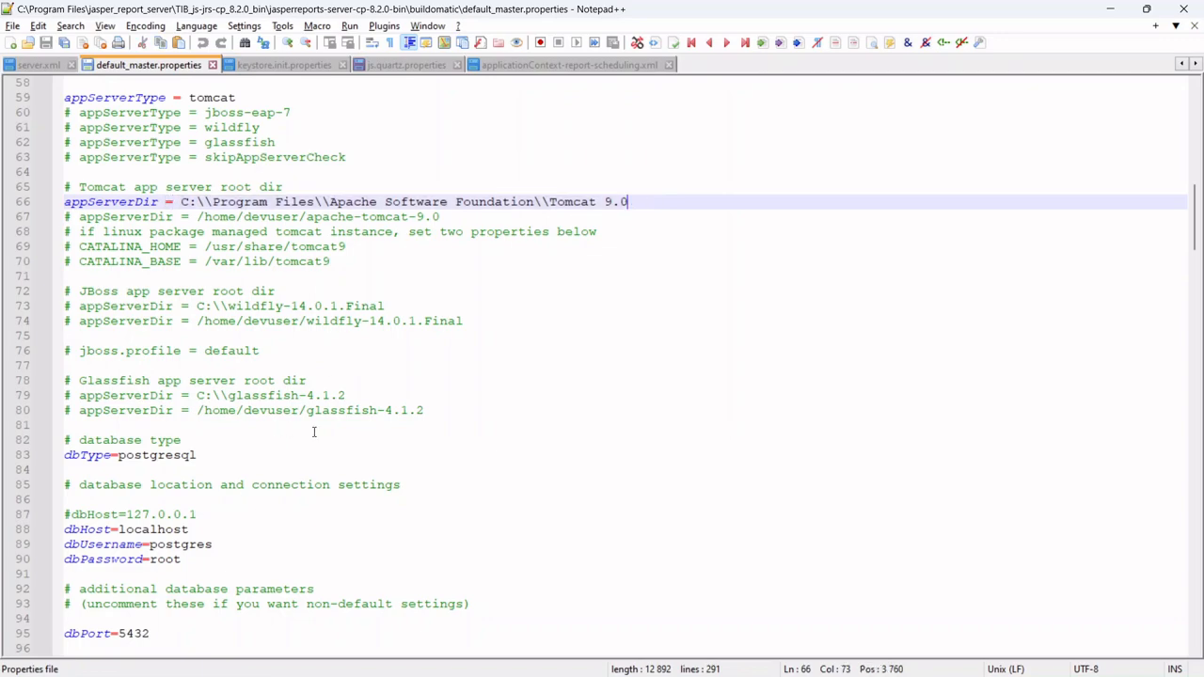
{"action": "scroll", "coordinate": [315, 432], "scroll_direction": "down", "scroll_amount": 2}
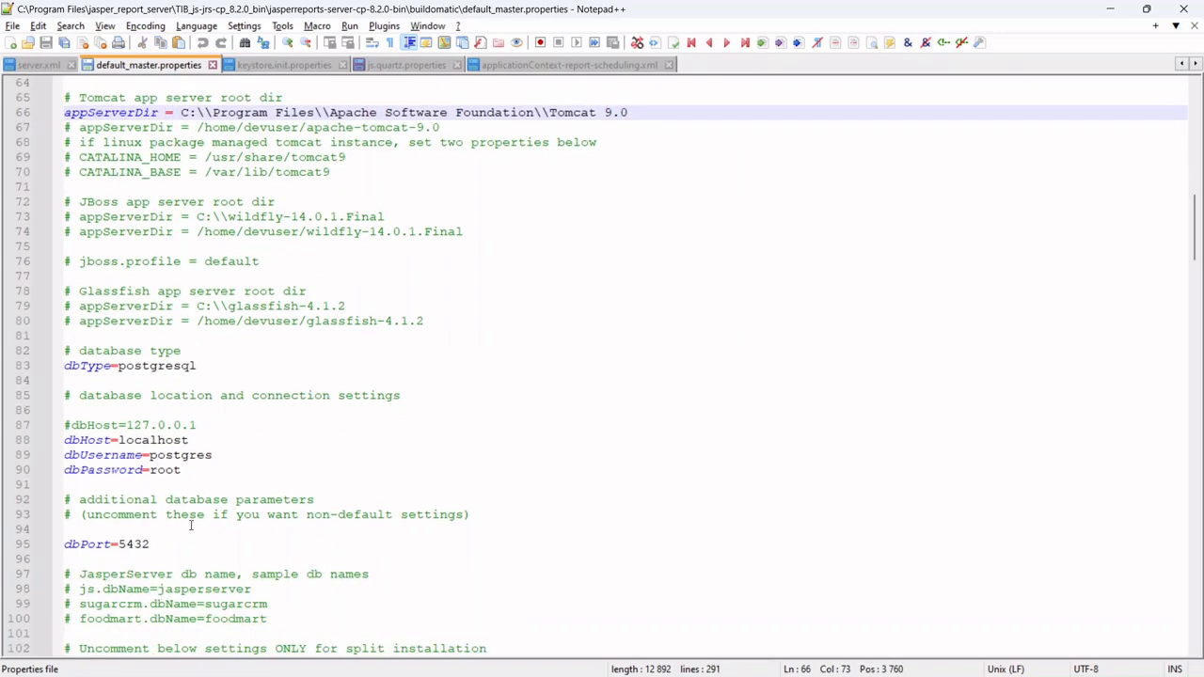
{"action": "left_click_drag", "start_coordinate": [167, 543], "coordinate": [47, 359]}
{"action": "left_click", "coordinate": [229, 367]}
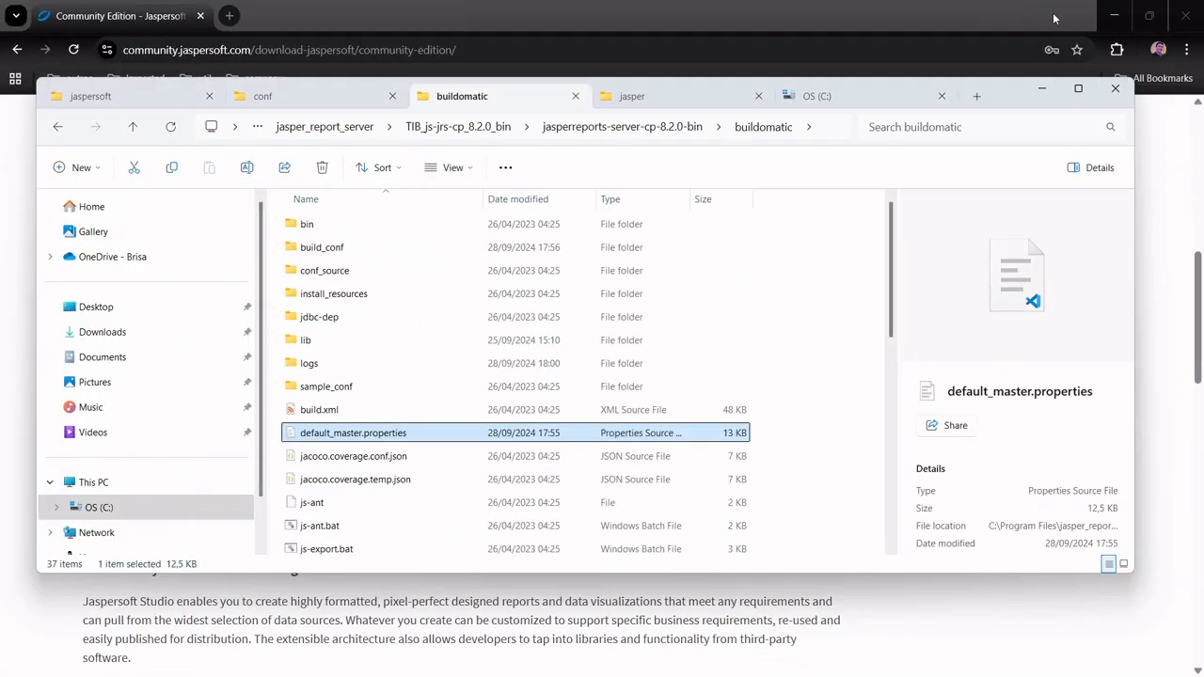
{"action": "left_click", "coordinate": [1110, 9]}
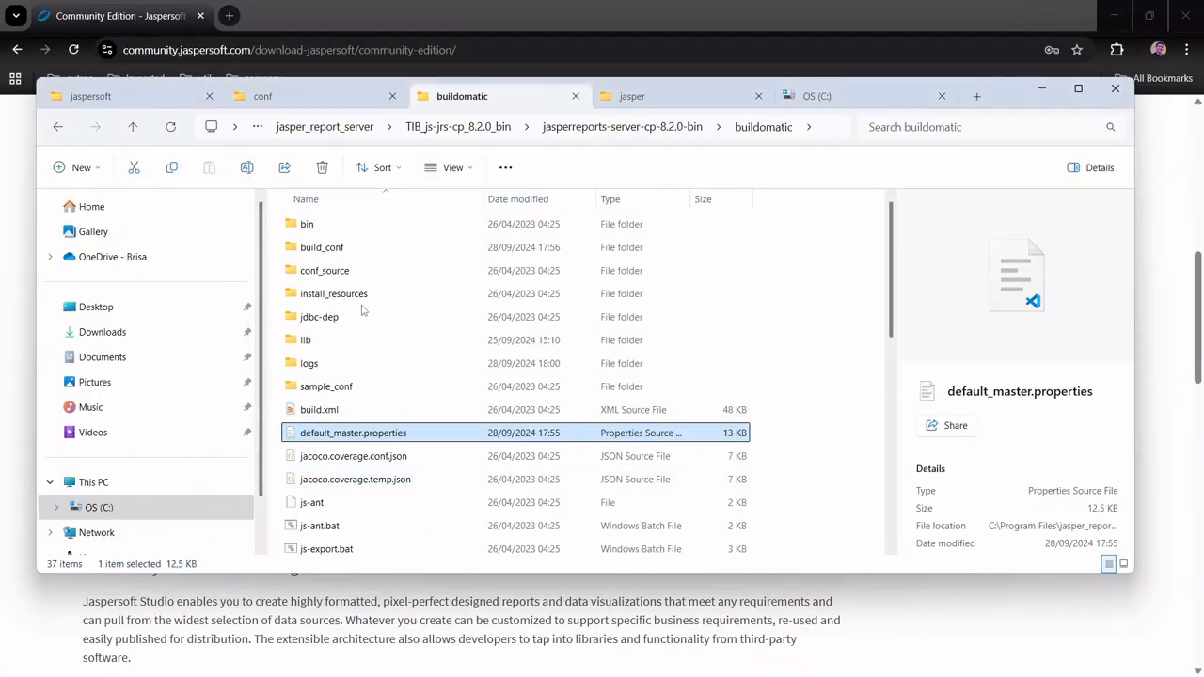
- Open keystore.init.properties from the buildomatic folder in Notepad++
{"action": "scroll", "coordinate": [364, 323], "scroll_direction": "down", "scroll_amount": 6}
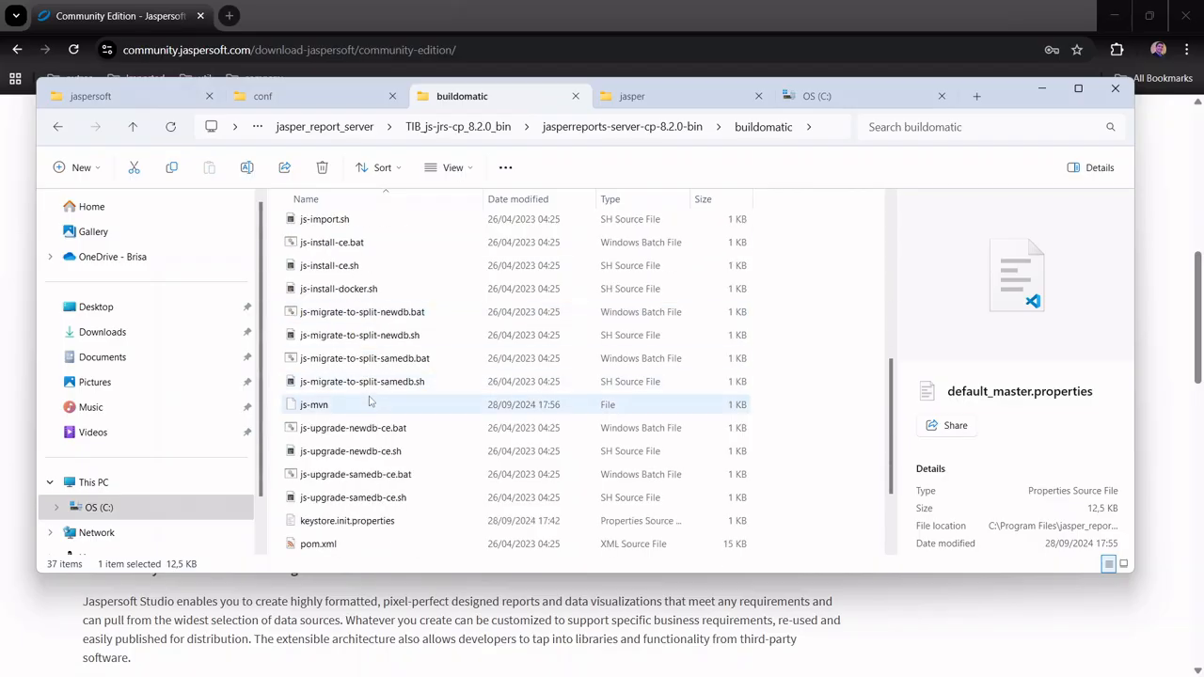
{"action": "left_click", "coordinate": [358, 520]}
{"action": "scroll", "coordinate": [347, 489], "scroll_direction": "down", "scroll_amount": 2}
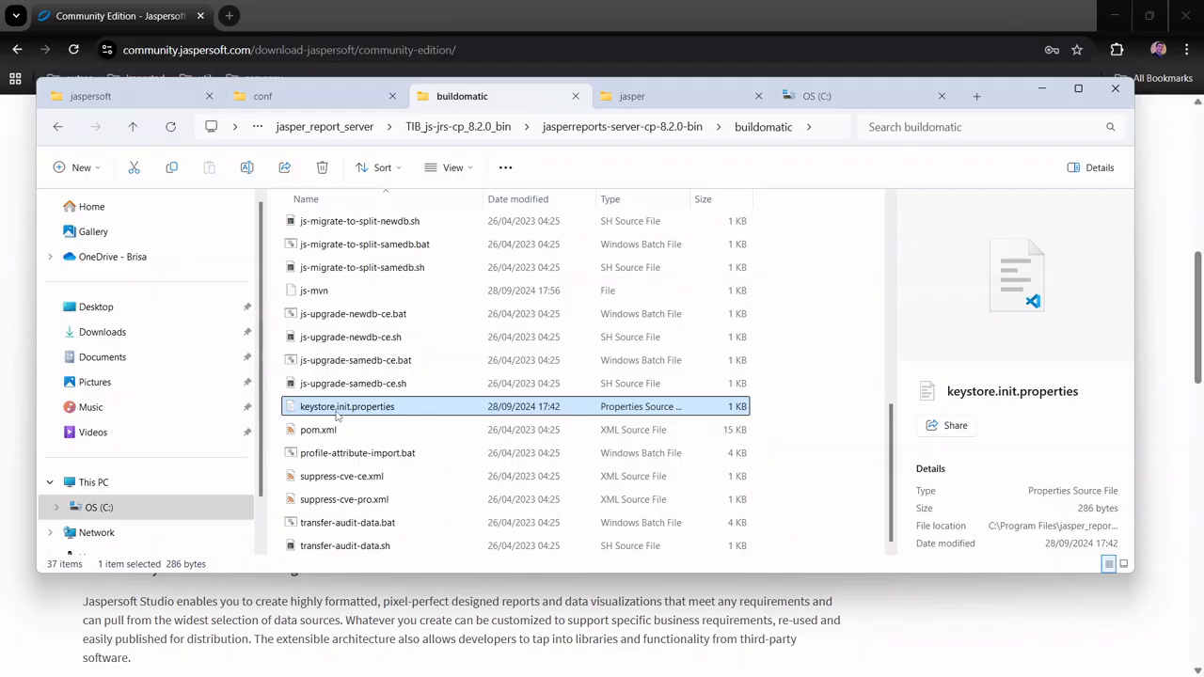
{"action": "right_click", "coordinate": [339, 414]}
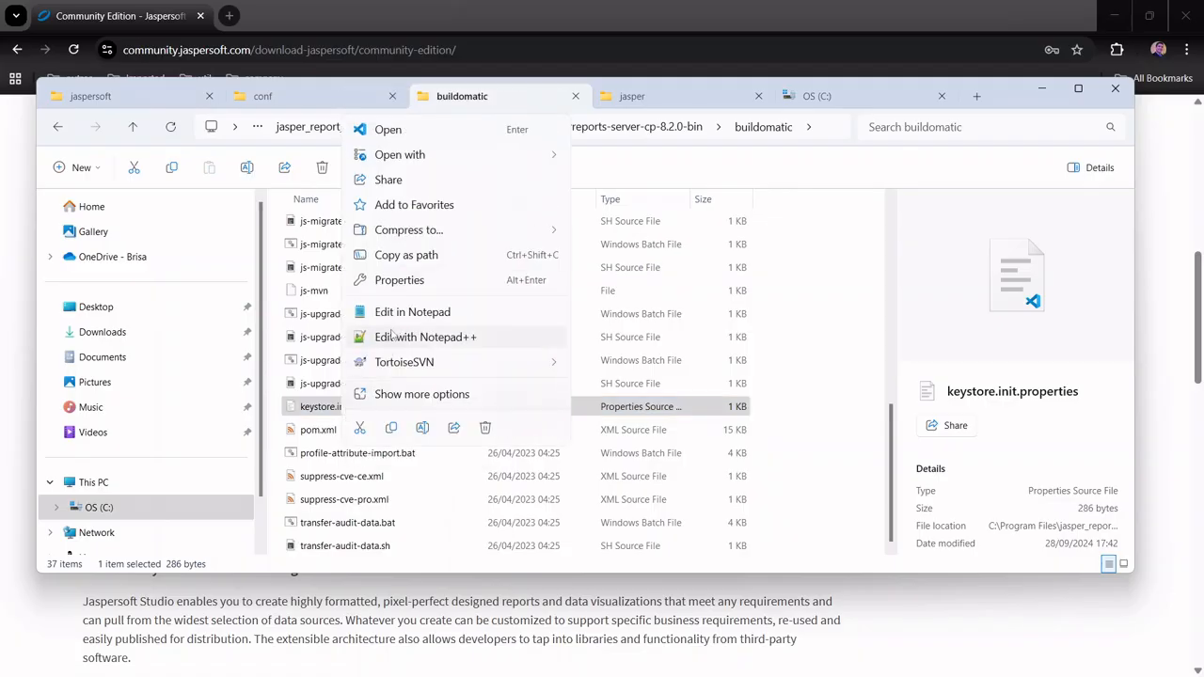
{"action": "left_click", "coordinate": [400, 336]}
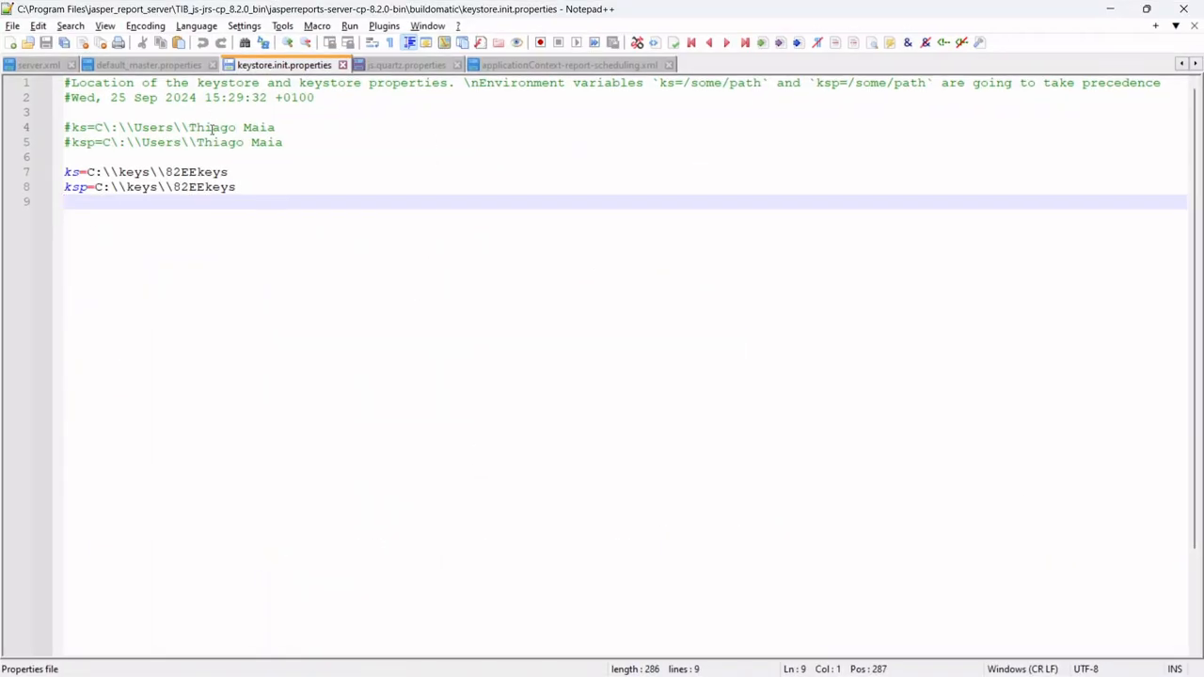
- Examine the ks and ksp keystore paths in keystore.init.properties, and minimize Notepad++
{"action": "left_click", "coordinate": [289, 191]}
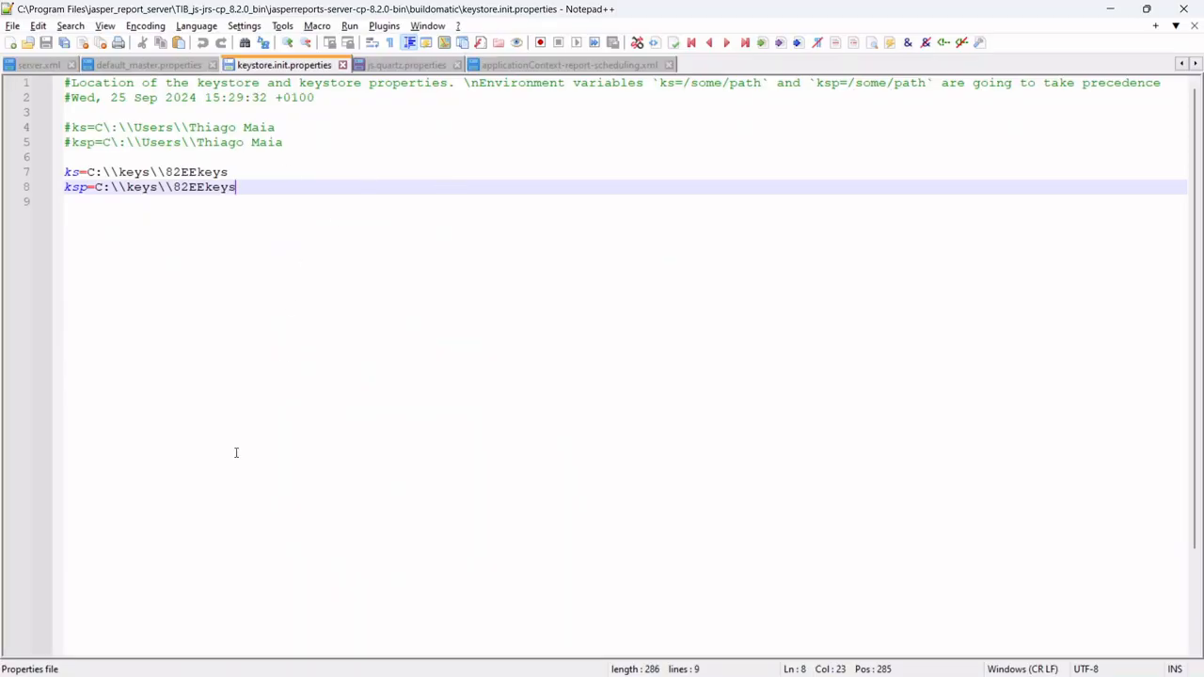
{"action": "double_click", "coordinate": [134, 172]}
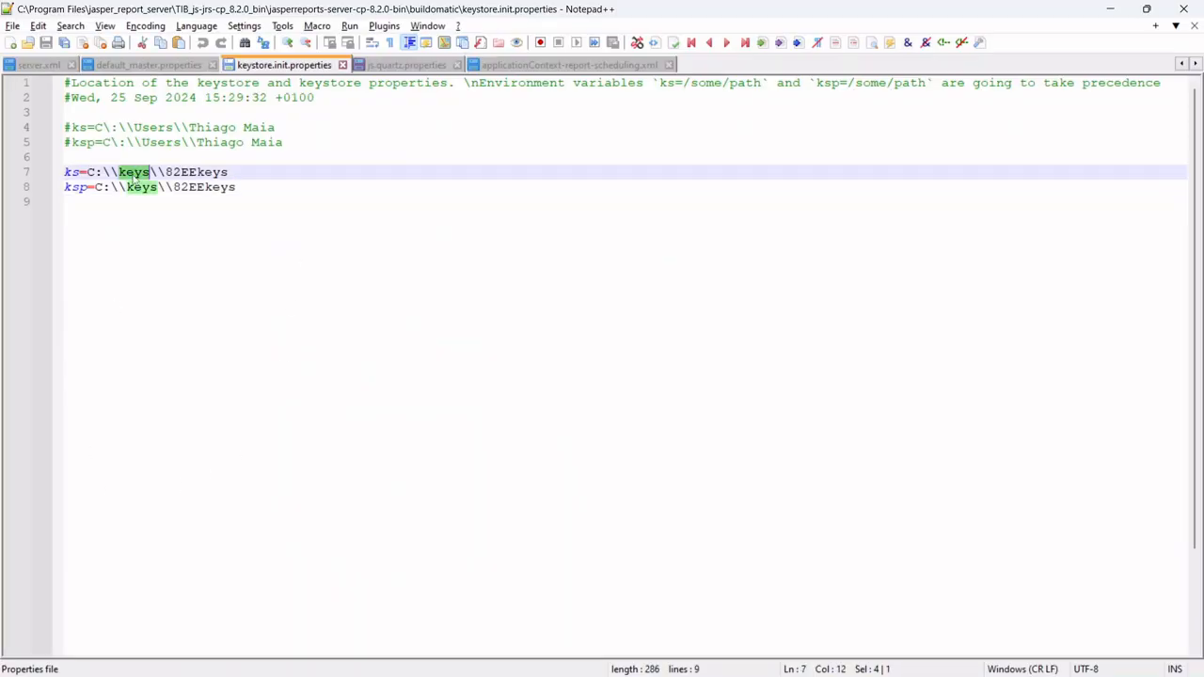
{"action": "double_click", "coordinate": [199, 186]}
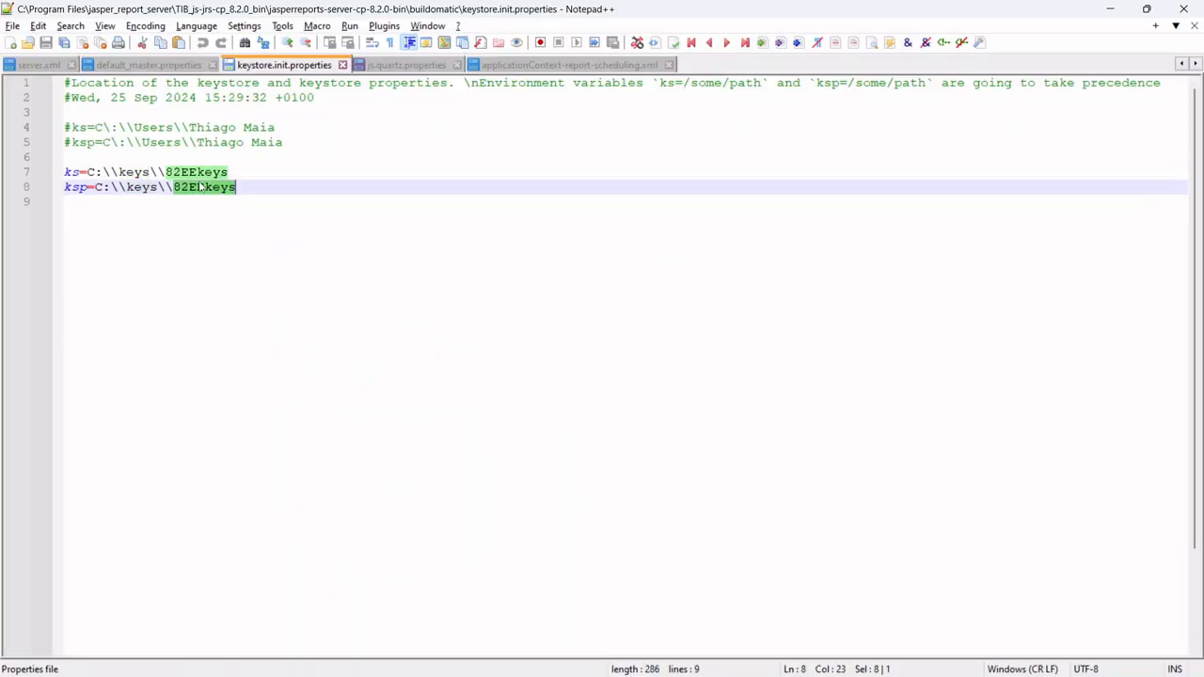
{"action": "left_click", "coordinate": [1109, 9]}
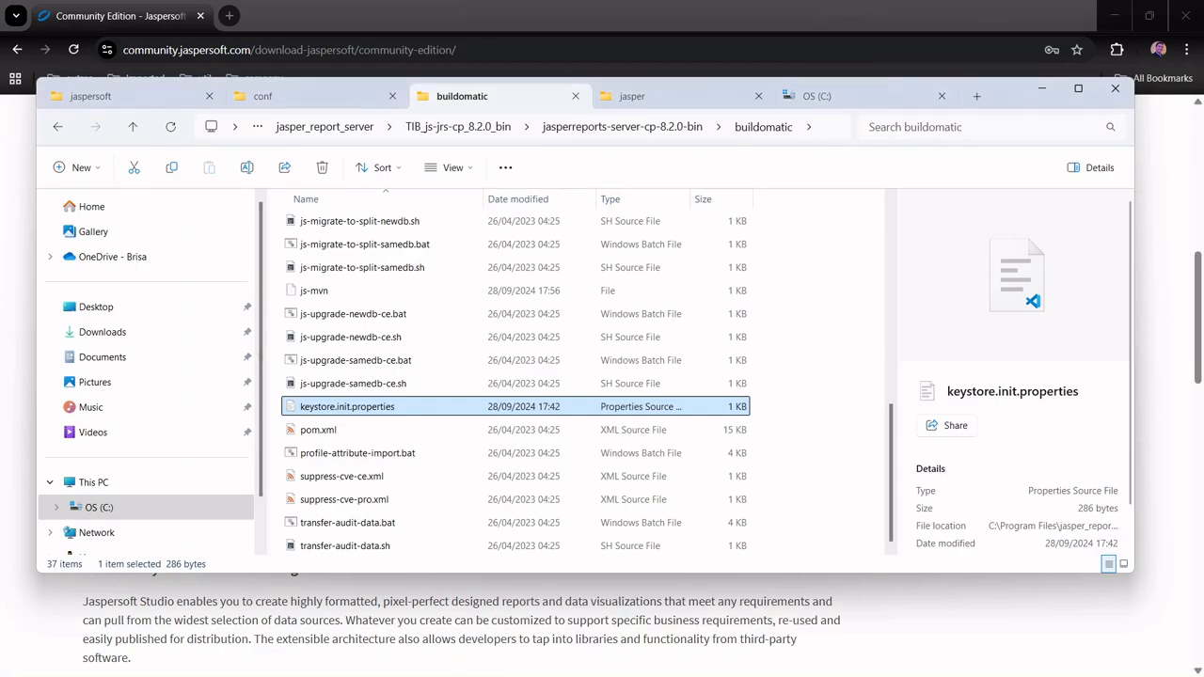
{"action": "left_click", "coordinate": [1115, 15]}
- Open the 82EEkeys folder inside the keys folder on drive C: and inspect its keystore files
{"action": "left_click", "coordinate": [810, 96]}
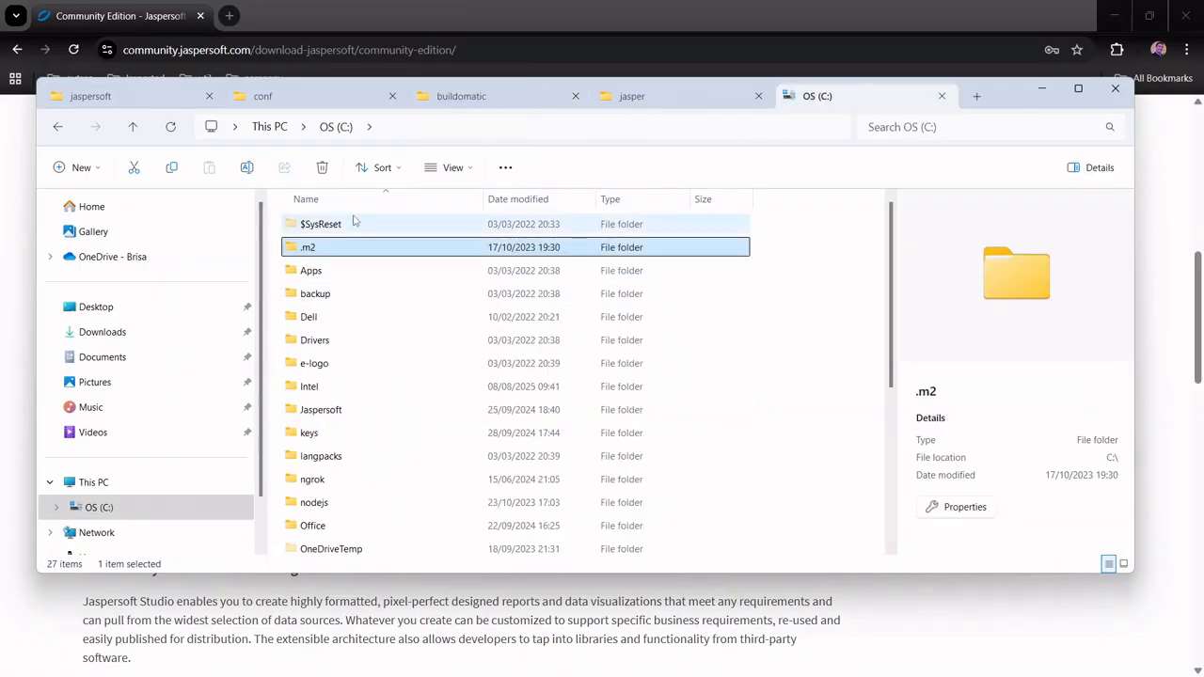
{"action": "double_click", "coordinate": [314, 434]}
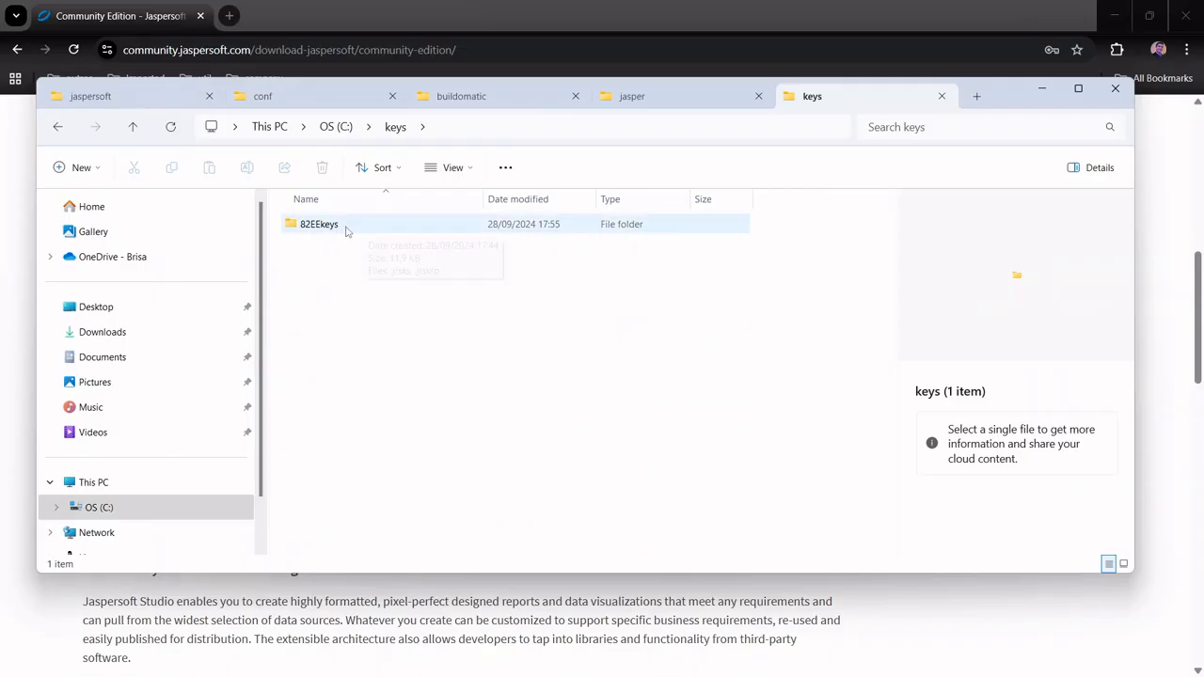
{"action": "double_click", "coordinate": [315, 229]}
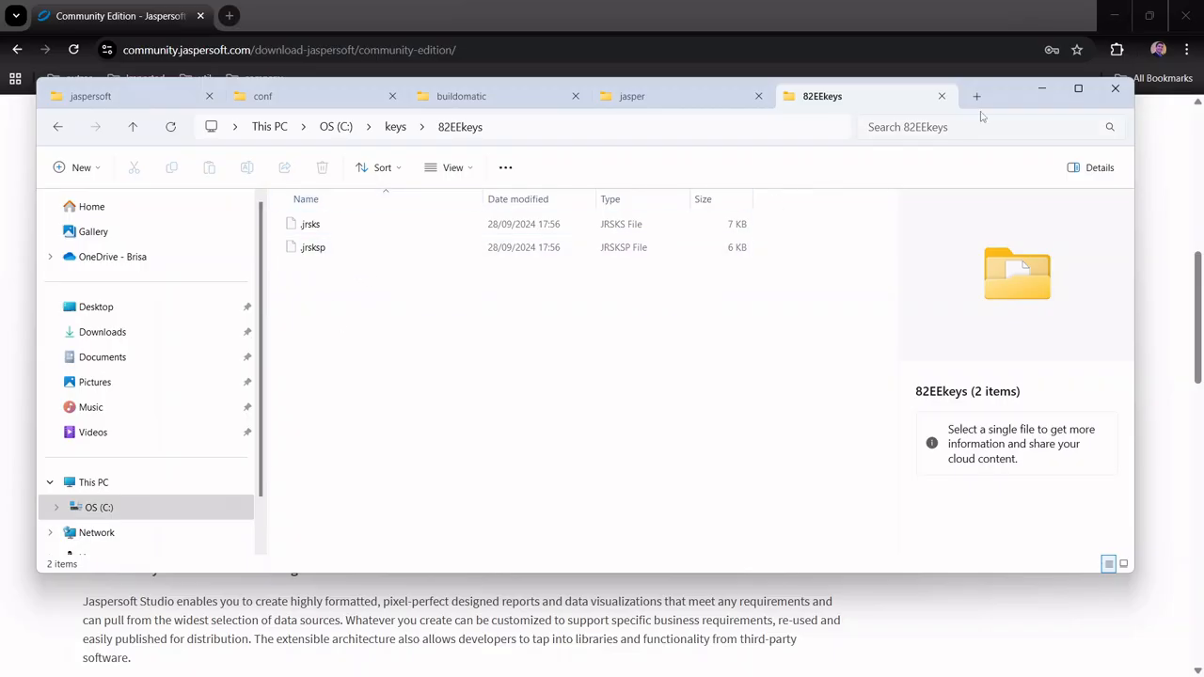
{"action": "left_click", "coordinate": [1044, 89]}
{"action": "key", "text": "alt+Tab"}
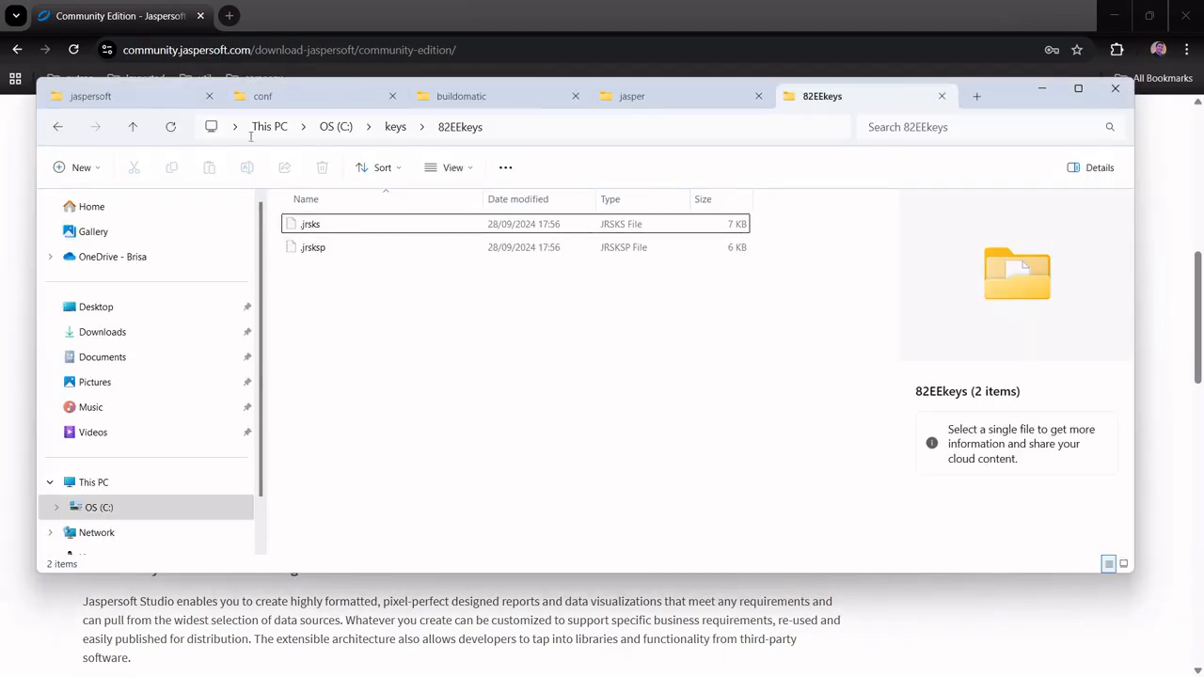
- Revisit the jaspersoft downloads and buildomatic folders, and open the bin folder of the Tomcat 9.0 installation
{"action": "left_click", "coordinate": [127, 96]}
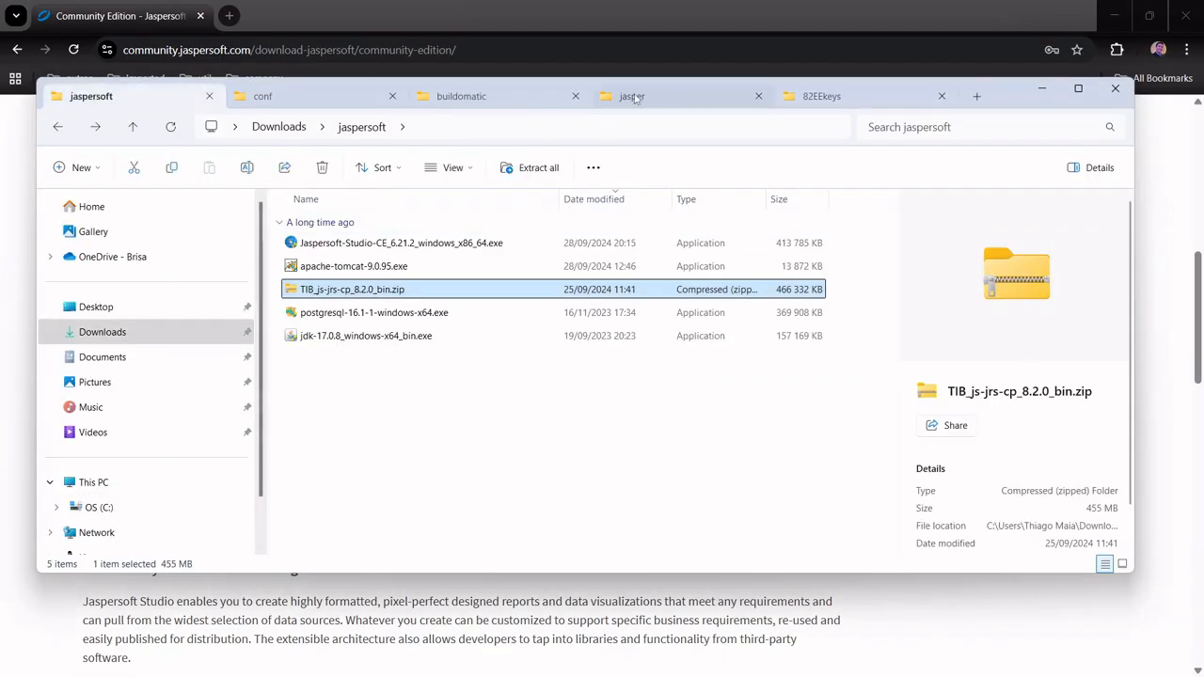
{"action": "left_click", "coordinate": [508, 103]}
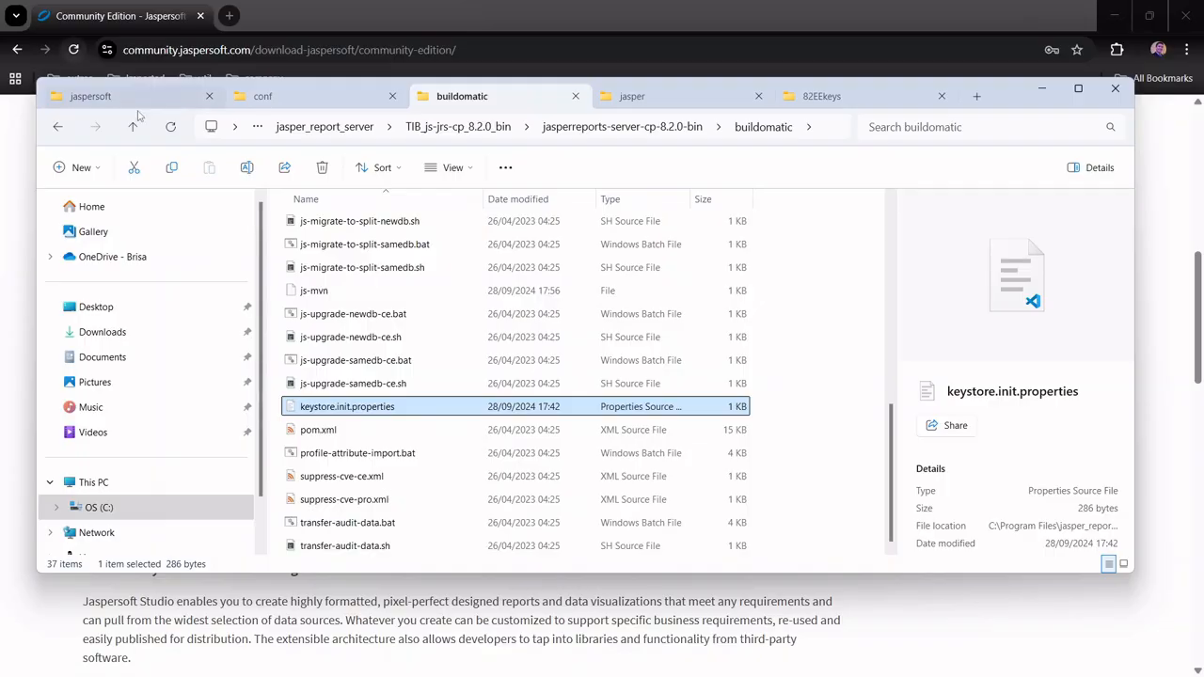
{"action": "left_click", "coordinate": [315, 97]}
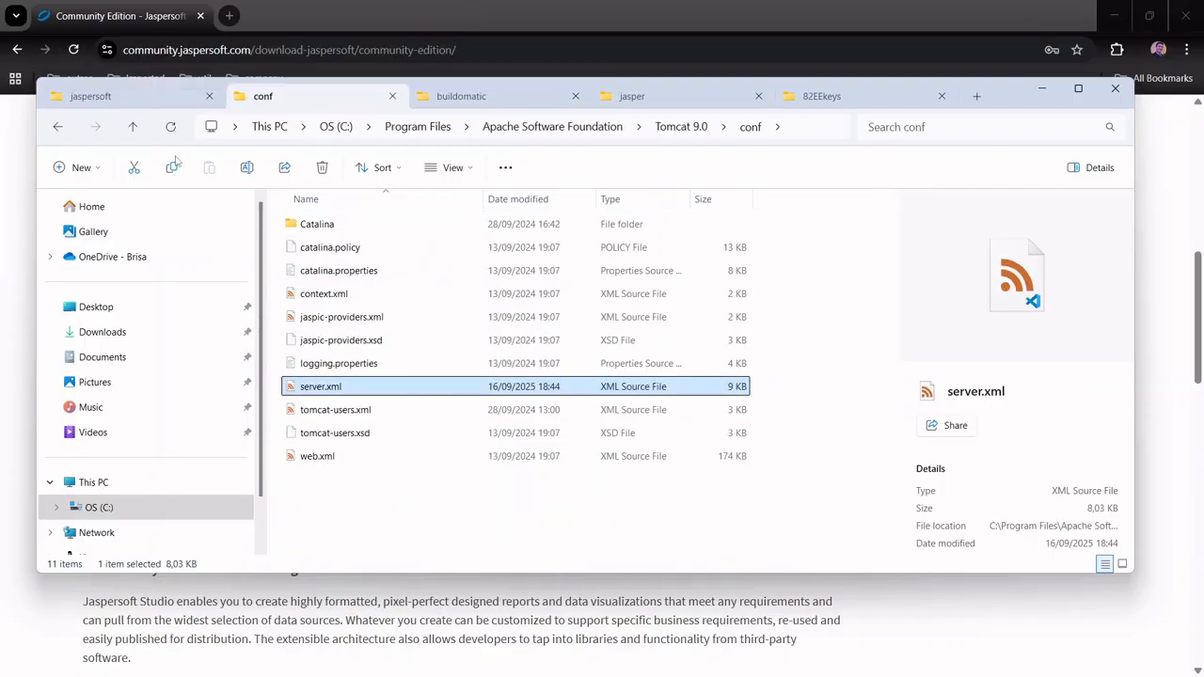
{"action": "left_click", "coordinate": [60, 127]}
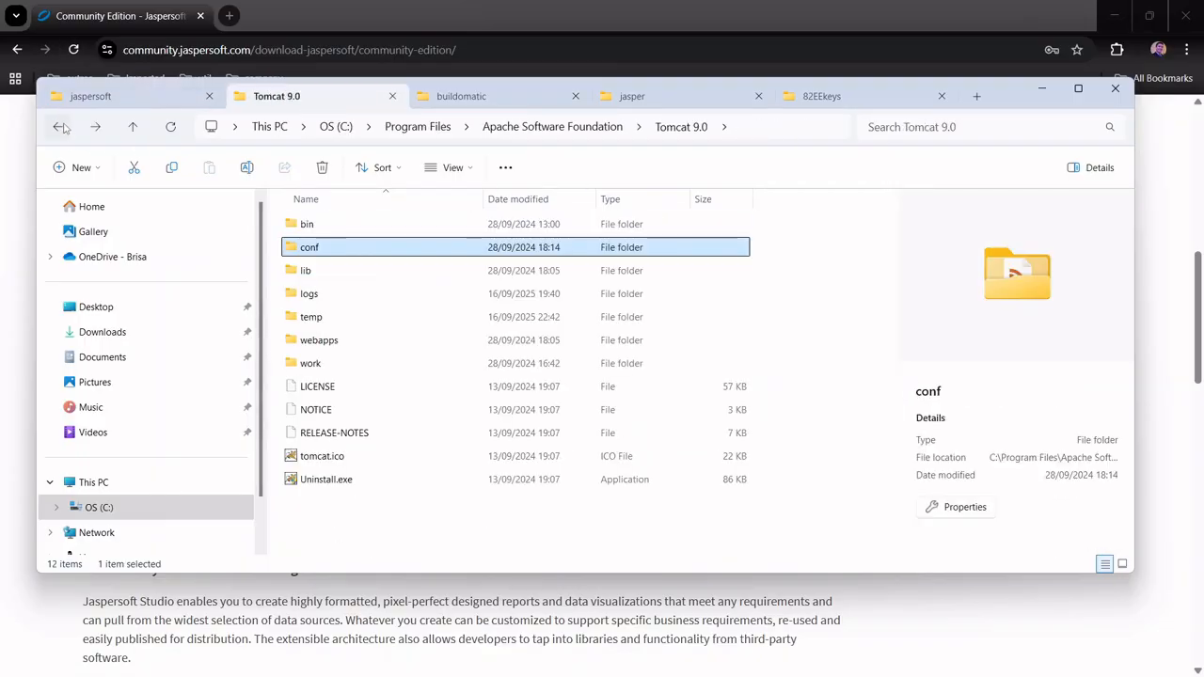
{"action": "double_click", "coordinate": [310, 228]}
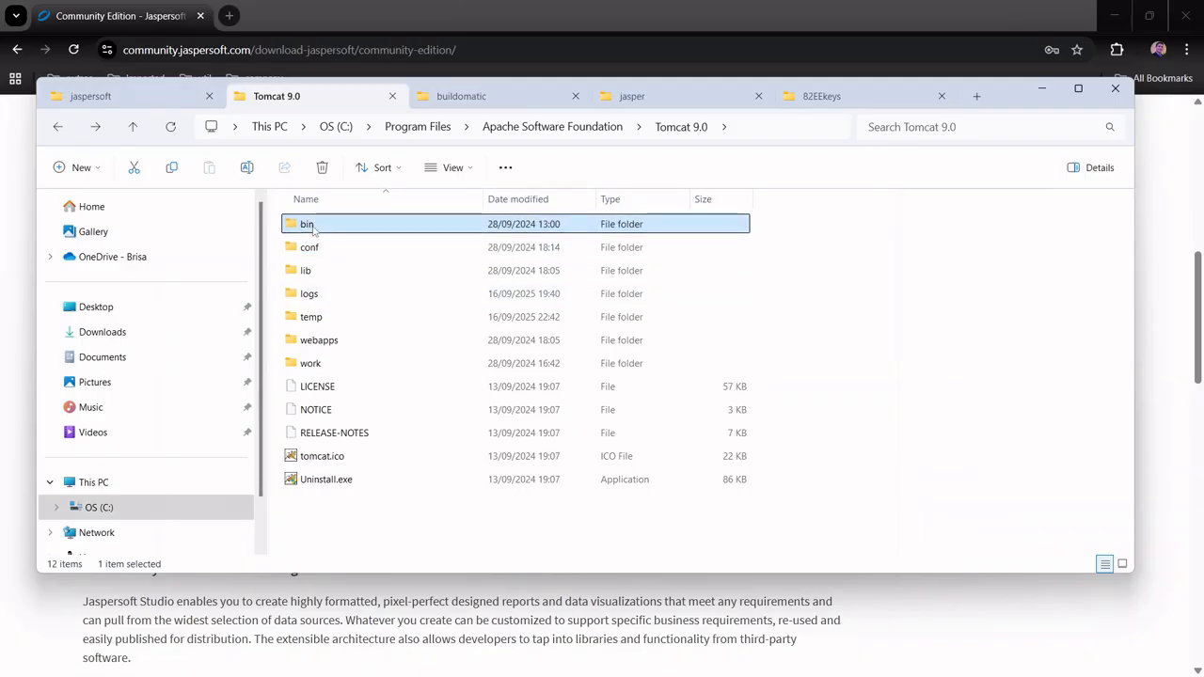
{"action": "scroll", "coordinate": [397, 408], "scroll_direction": "down", "scroll_amount": 1}
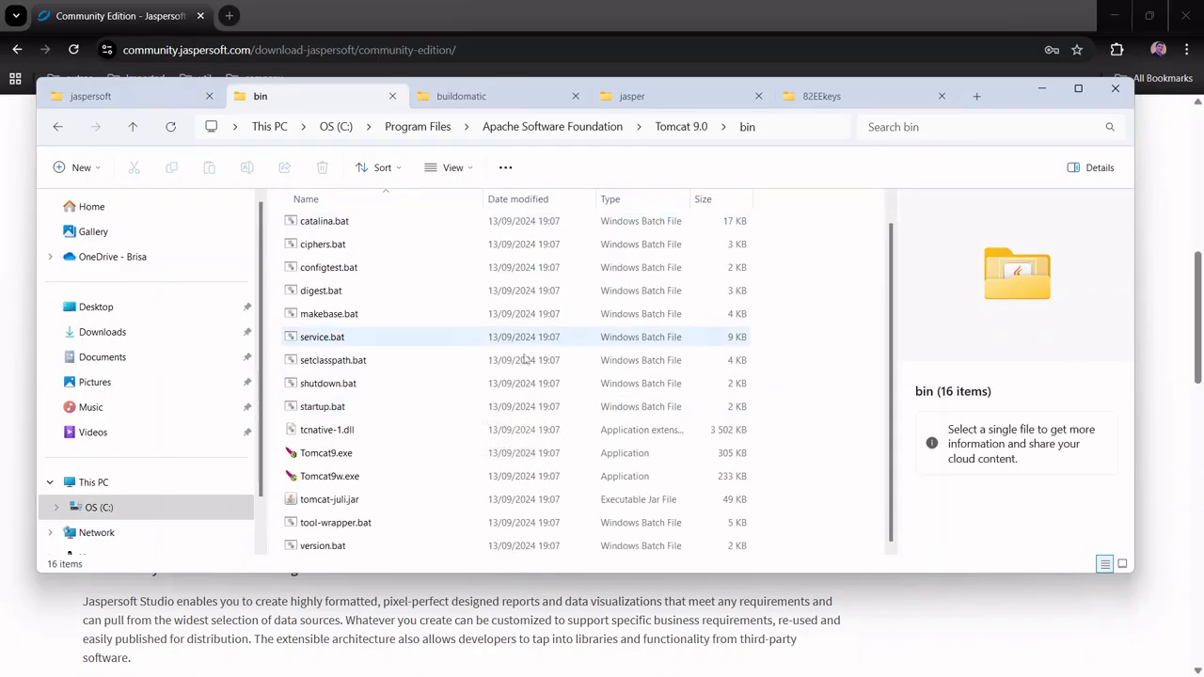
{"action": "scroll", "coordinate": [348, 419], "scroll_direction": "up", "scroll_amount": 1}
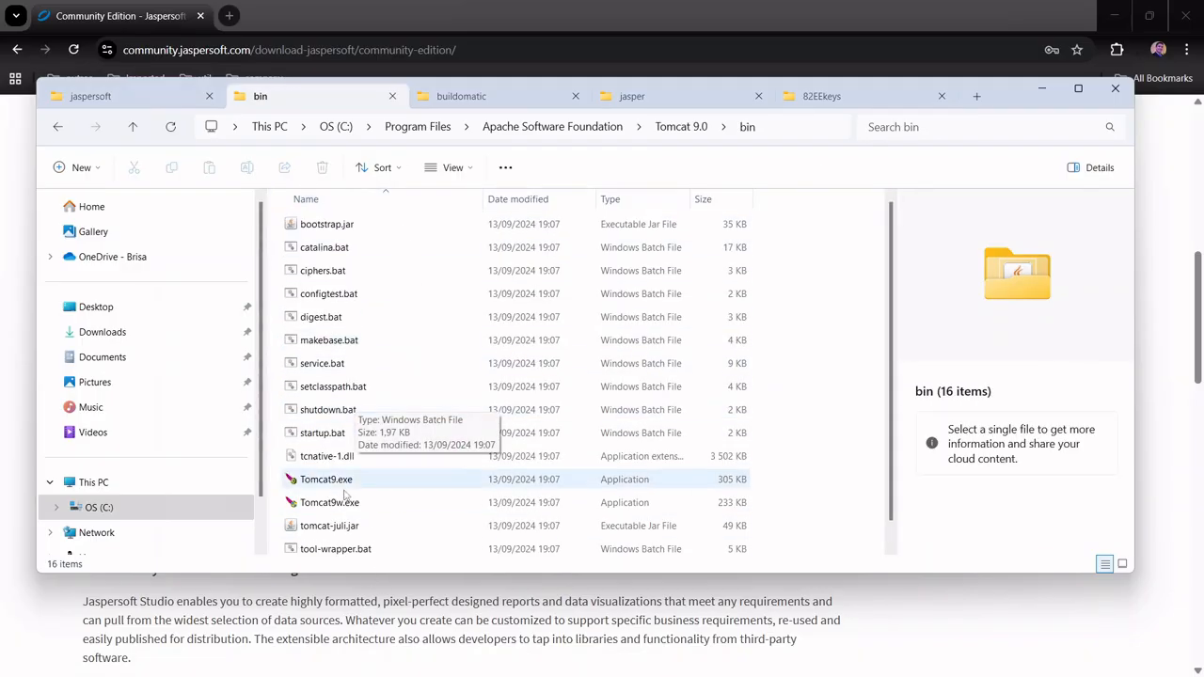
- Start Tomcat with startup.bat from its bin folder and minimize the server console
{"action": "left_click", "coordinate": [331, 435]}
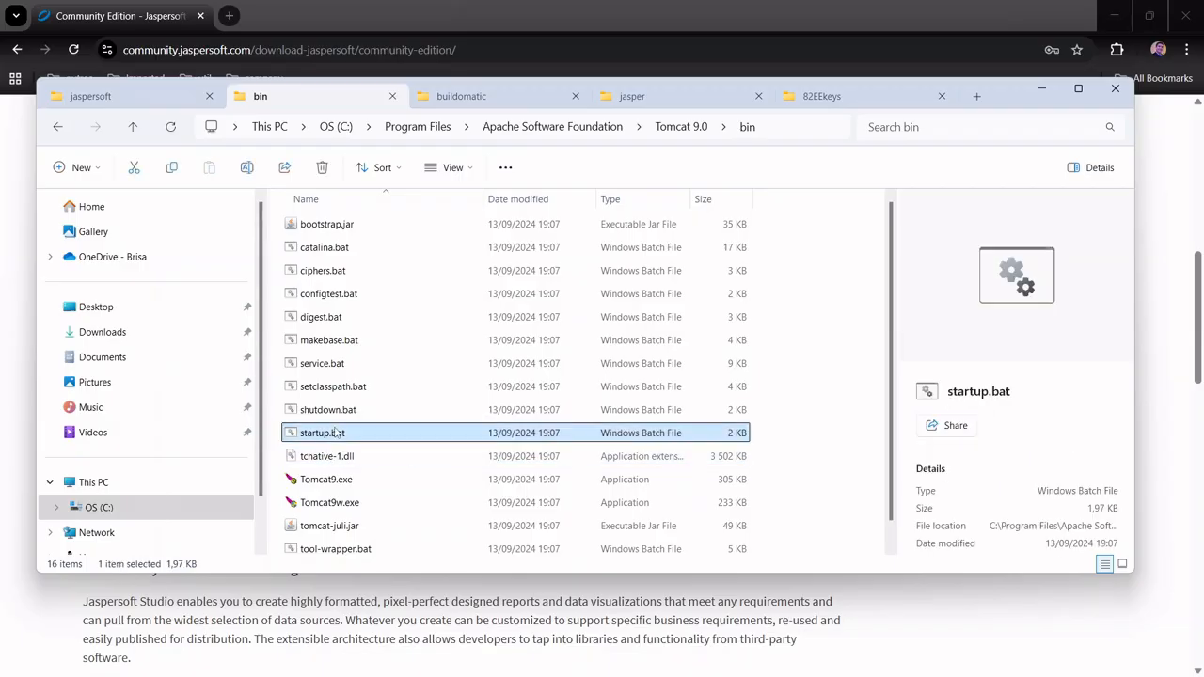
{"action": "left_click", "coordinate": [335, 419]}
{"action": "left_click", "coordinate": [346, 432]}
{"action": "double_click", "coordinate": [328, 438]}
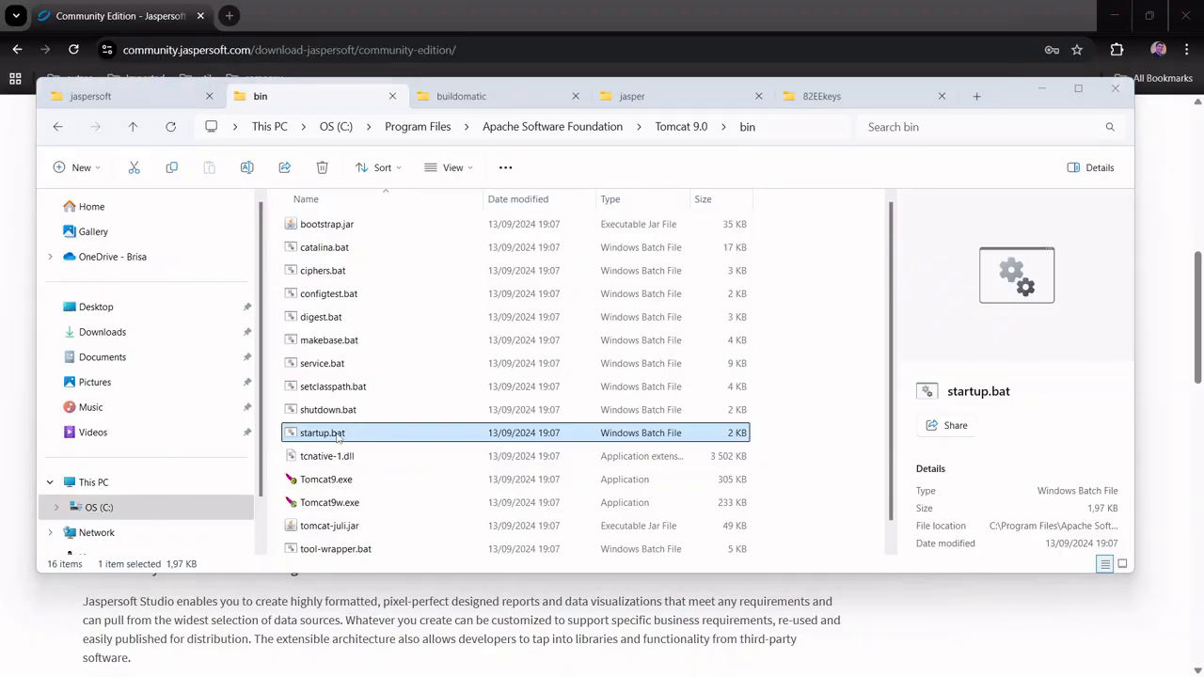
{"action": "left_click_drag", "start_coordinate": [1203, 109], "coordinate": [554, 97]}
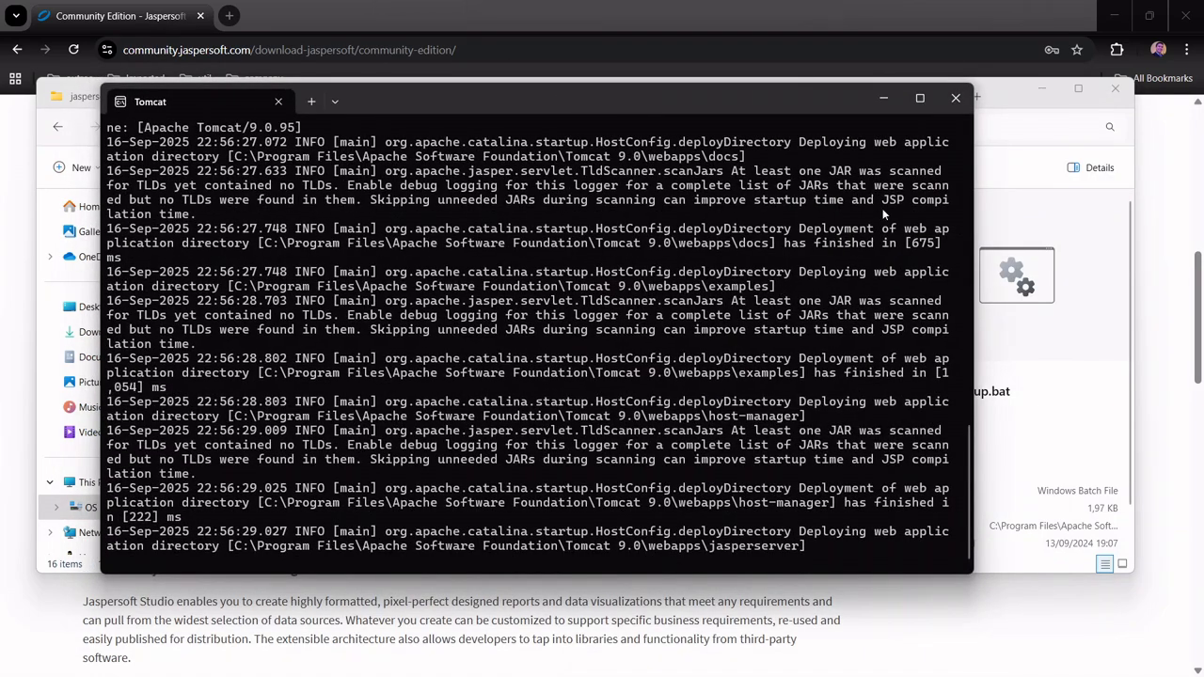
{"action": "left_click", "coordinate": [882, 99]}
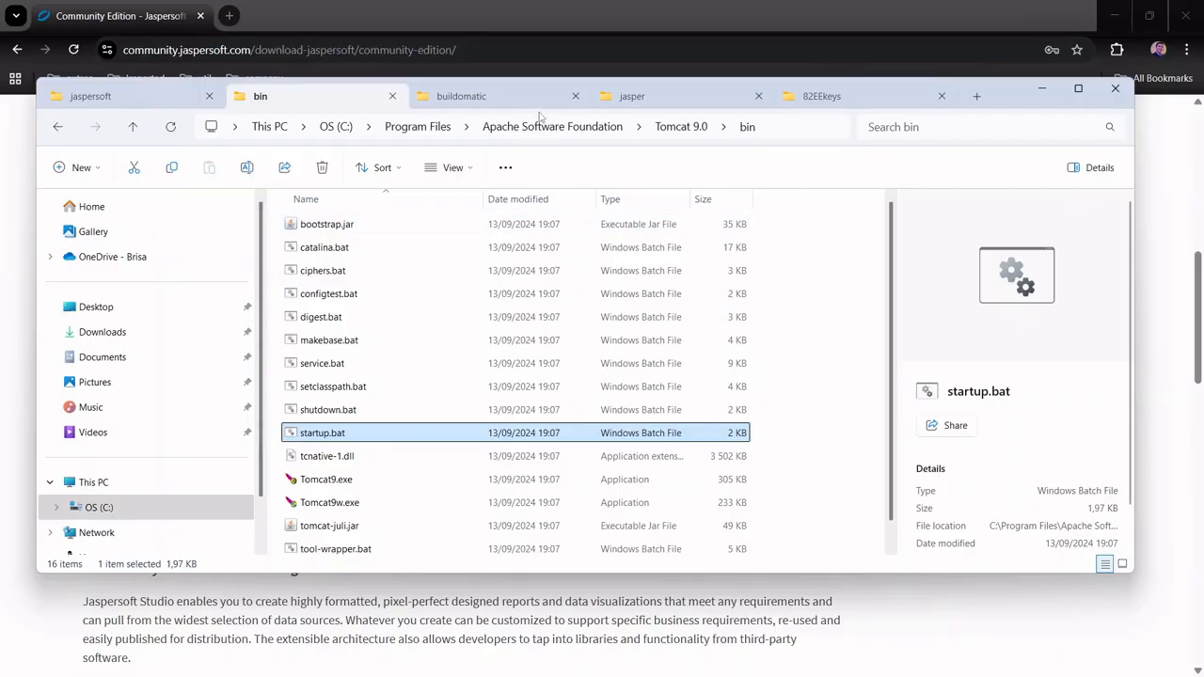
- Look through the js-install and related scripts in the buildomatic folder
{"action": "left_click", "coordinate": [487, 98]}
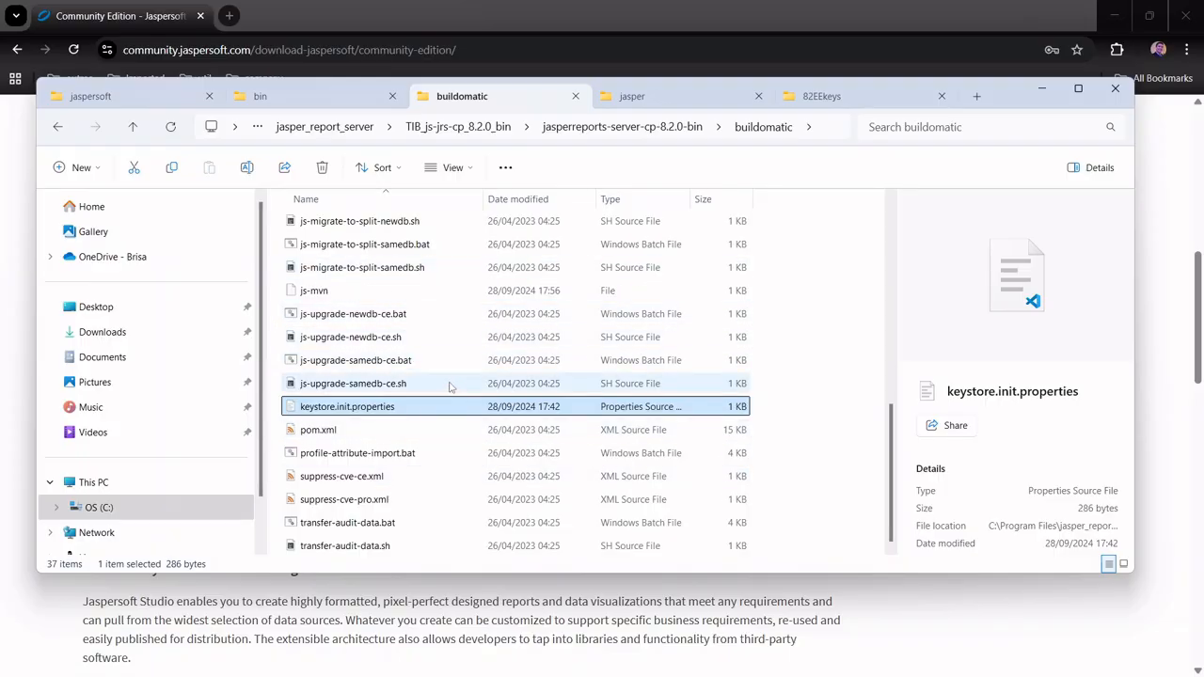
{"action": "scroll", "coordinate": [437, 395], "scroll_direction": "up", "scroll_amount": 1}
{"action": "scroll", "coordinate": [438, 414], "scroll_direction": "up", "scroll_amount": 1}
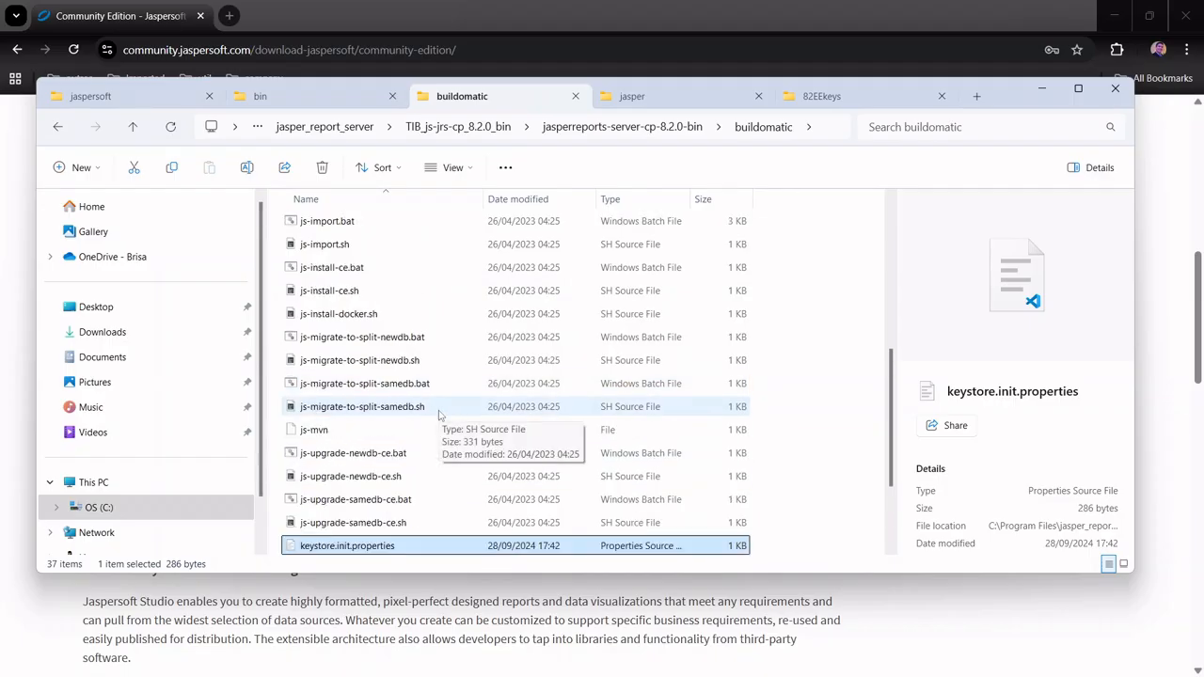
{"action": "scroll", "coordinate": [439, 415], "scroll_direction": "up", "scroll_amount": 1}
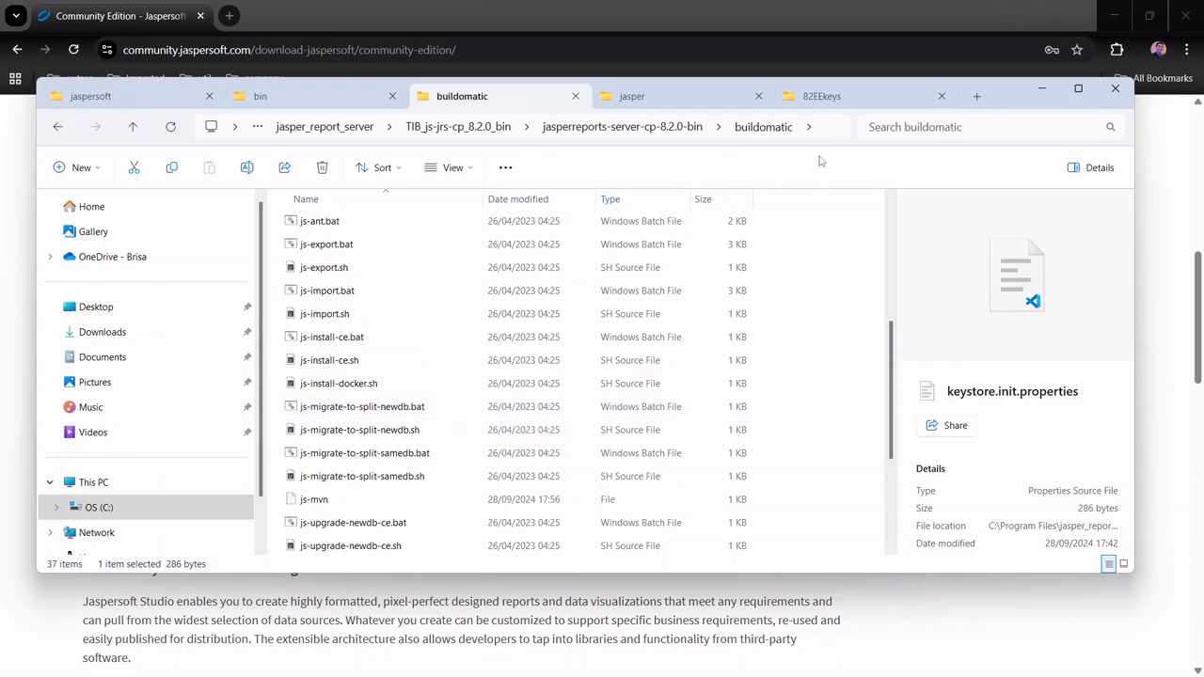
- Open a command prompt in the buildomatic folder of jasperreports-server-cp-8.2.0-bin
{"action": "left_click", "coordinate": [838, 129]}
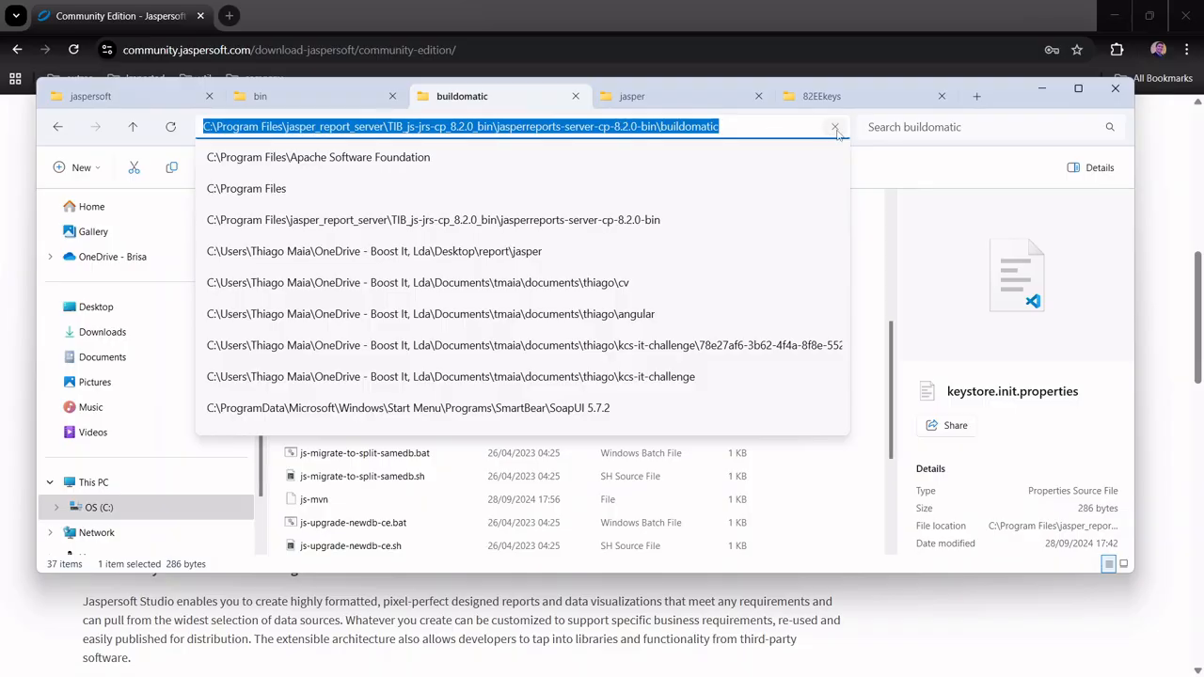
{"action": "left_click", "coordinate": [784, 126]}
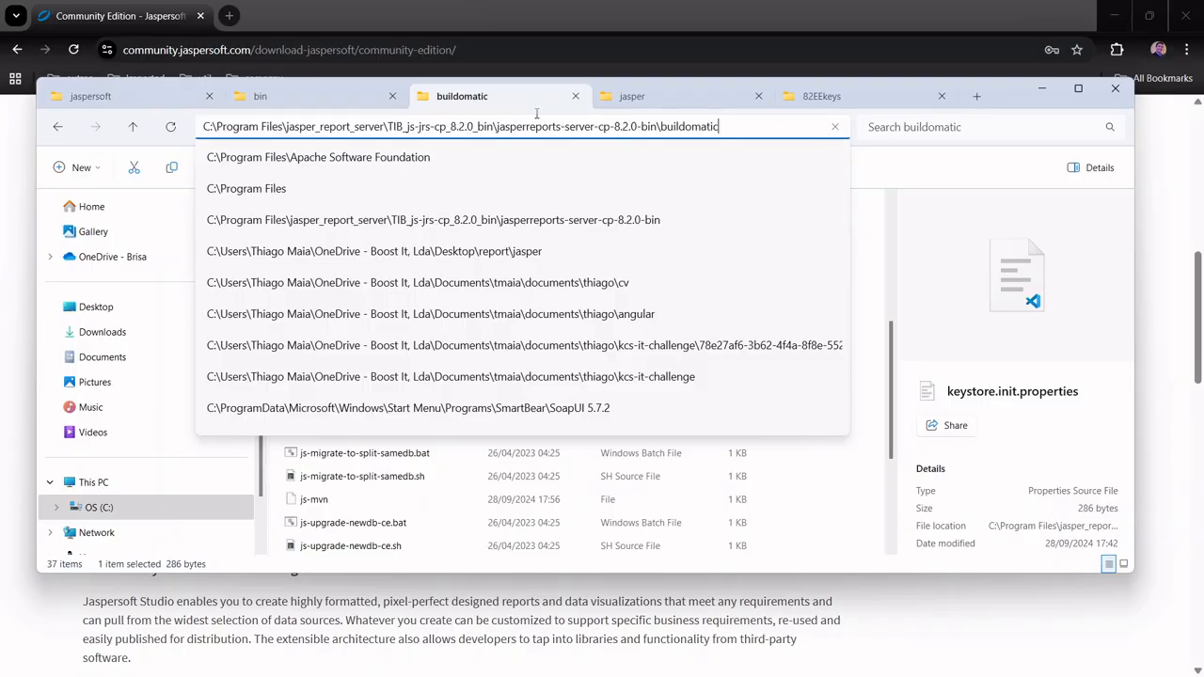
{"action": "key", "text": "ctrl+a"}
{"action": "type", "text": "cmd"}
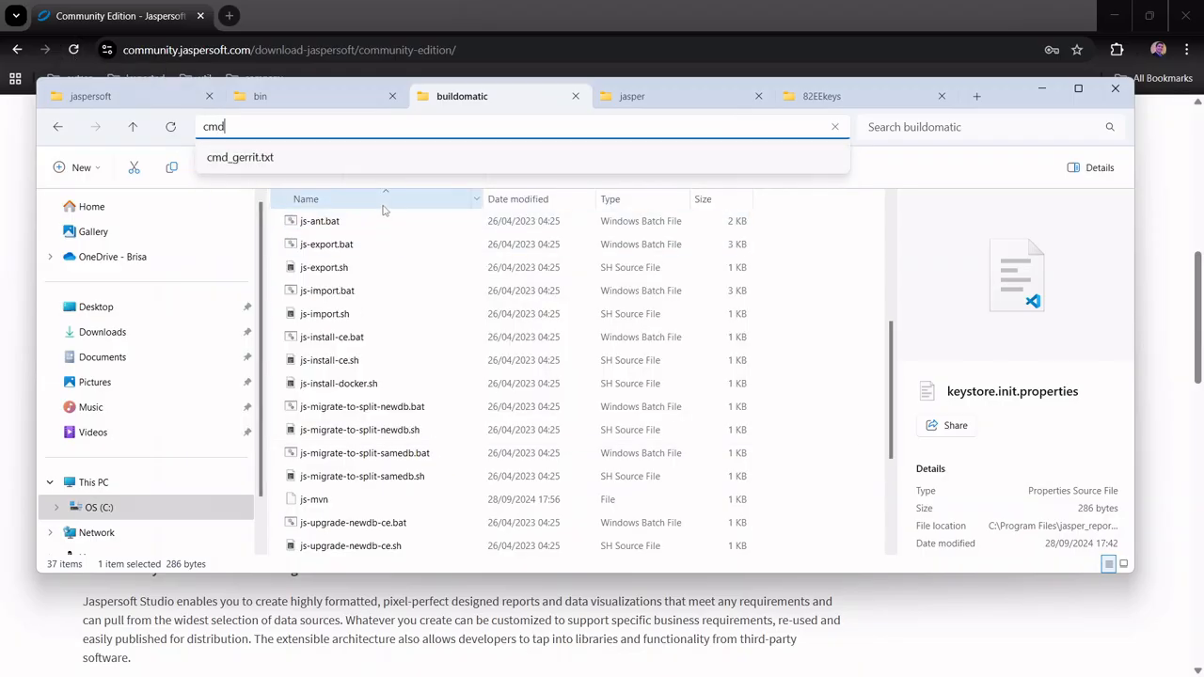
{"action": "key", "text": "Return"}
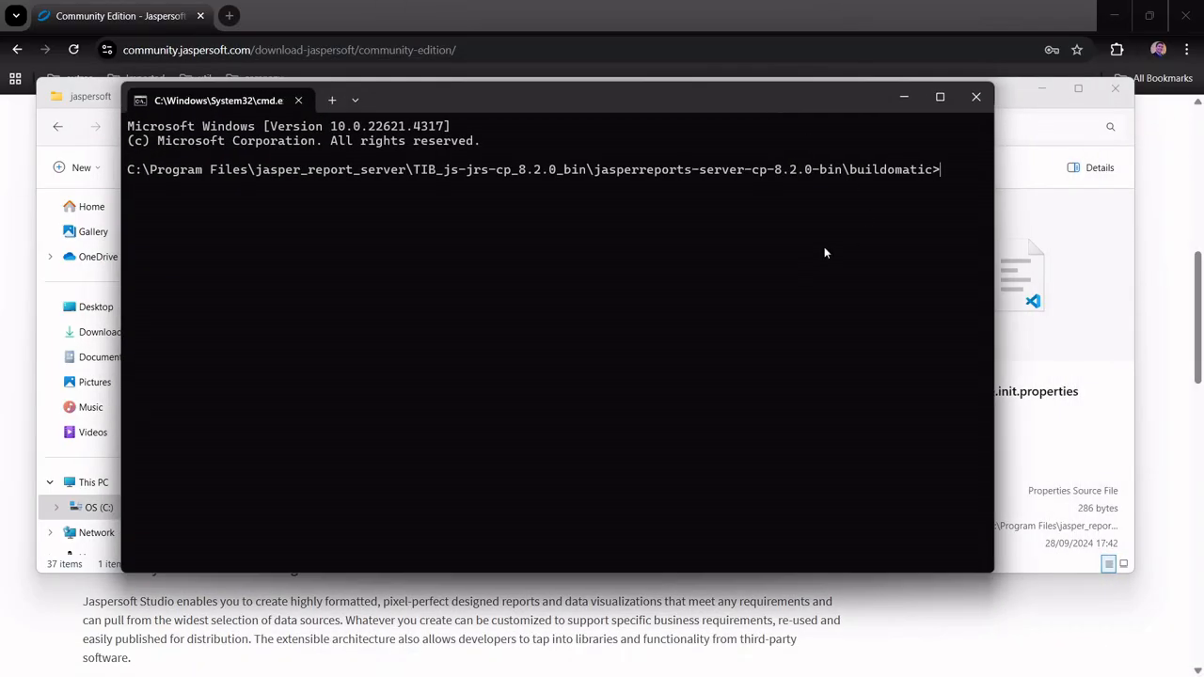
- Enter js-install-ce.bat at the buildomatic prompt without running it, fit the console to the full command line, and minimize it
{"action": "type", "text": "js"}
{"action": "key", "text": "Tab"}
{"action": "key", "text": "Tab"}
{"action": "key", "text": "Tab"}
{"action": "key", "text": "Tab"}
{"action": "key", "text": "Tab"}
{"action": "key", "text": "Tab"}
{"action": "key", "text": "Tab"}
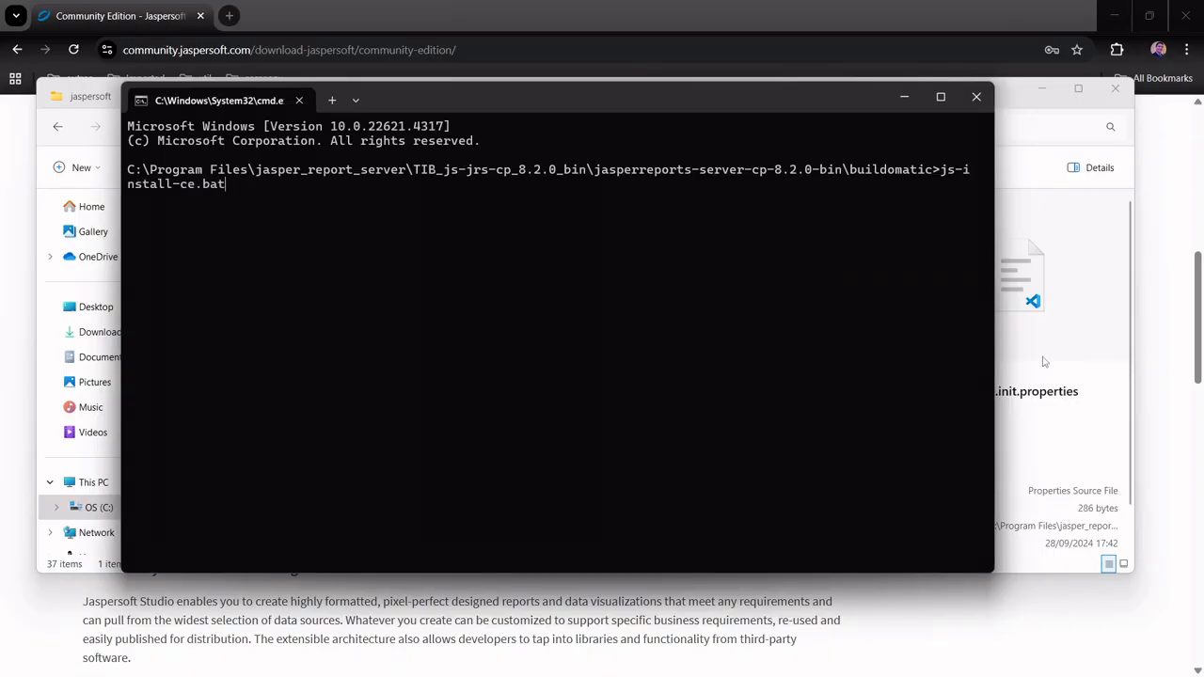
{"action": "left_click_drag", "start_coordinate": [995, 309], "coordinate": [1127, 303]}
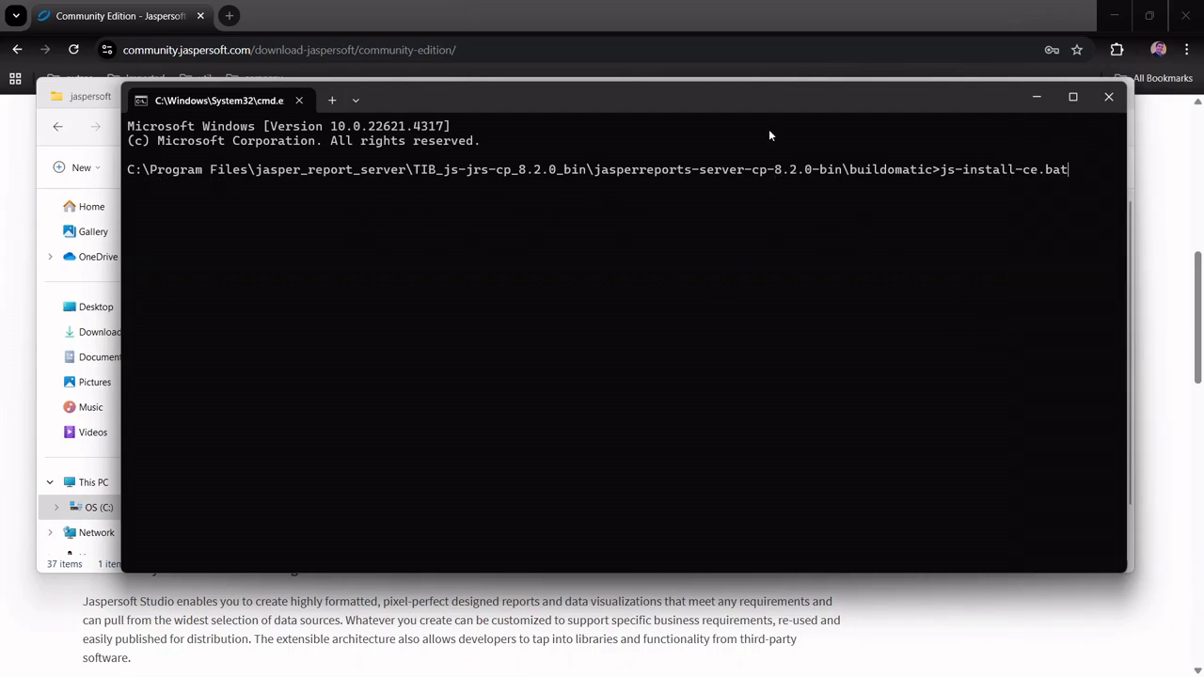
{"action": "left_click_drag", "start_coordinate": [776, 97], "coordinate": [732, 101]}
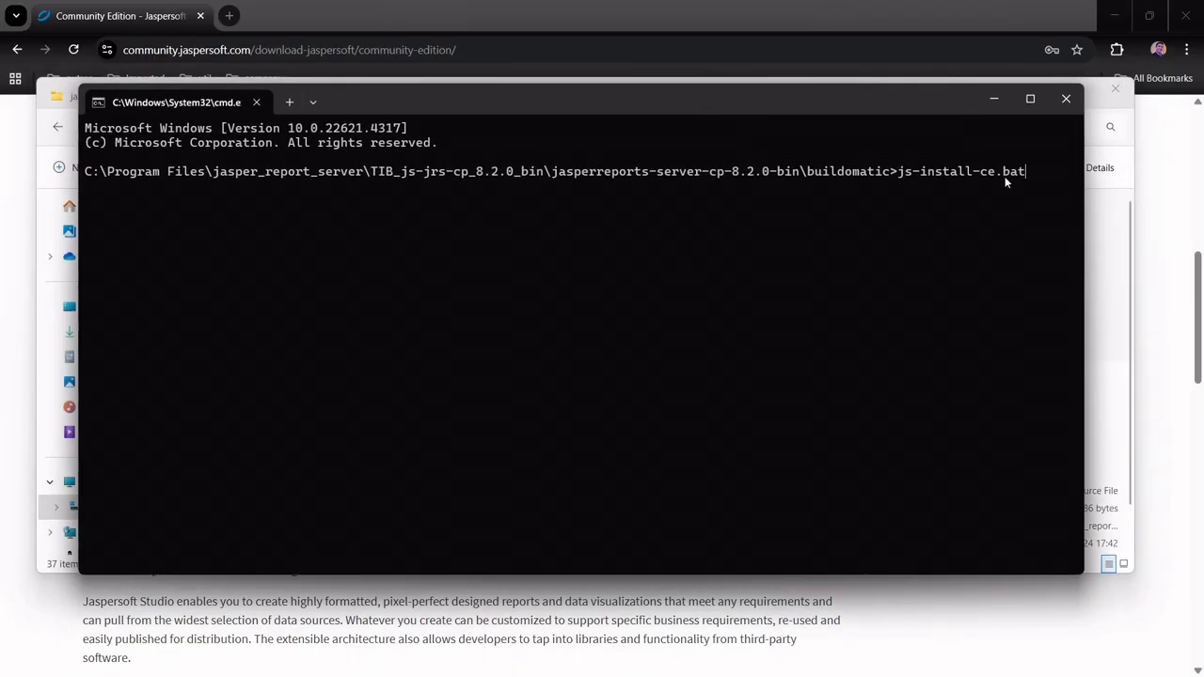
{"action": "left_click_drag", "start_coordinate": [1032, 171], "coordinate": [903, 174]}
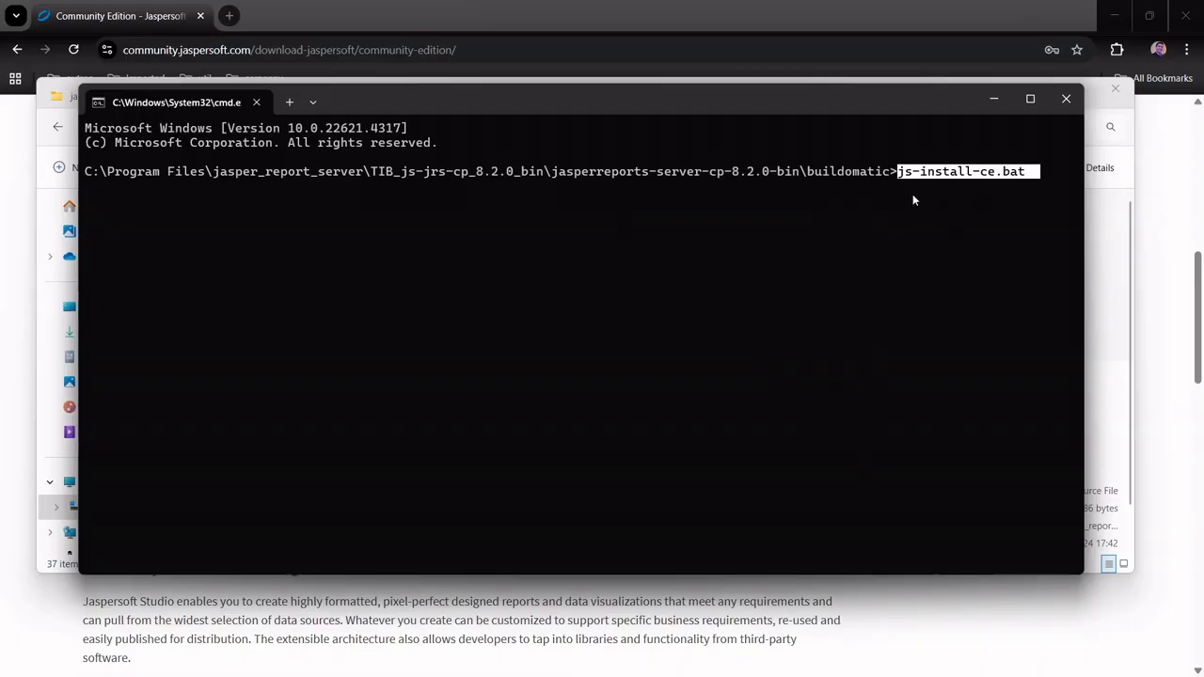
{"action": "left_click", "coordinate": [981, 231]}
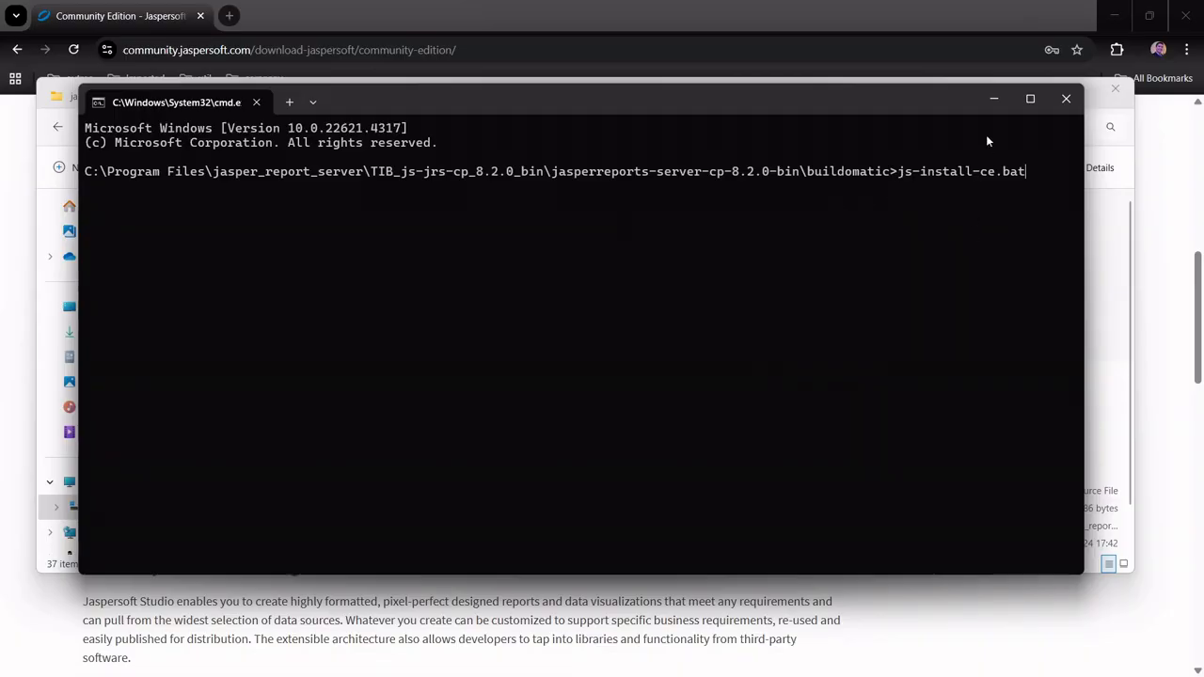
{"action": "left_click", "coordinate": [993, 101]}
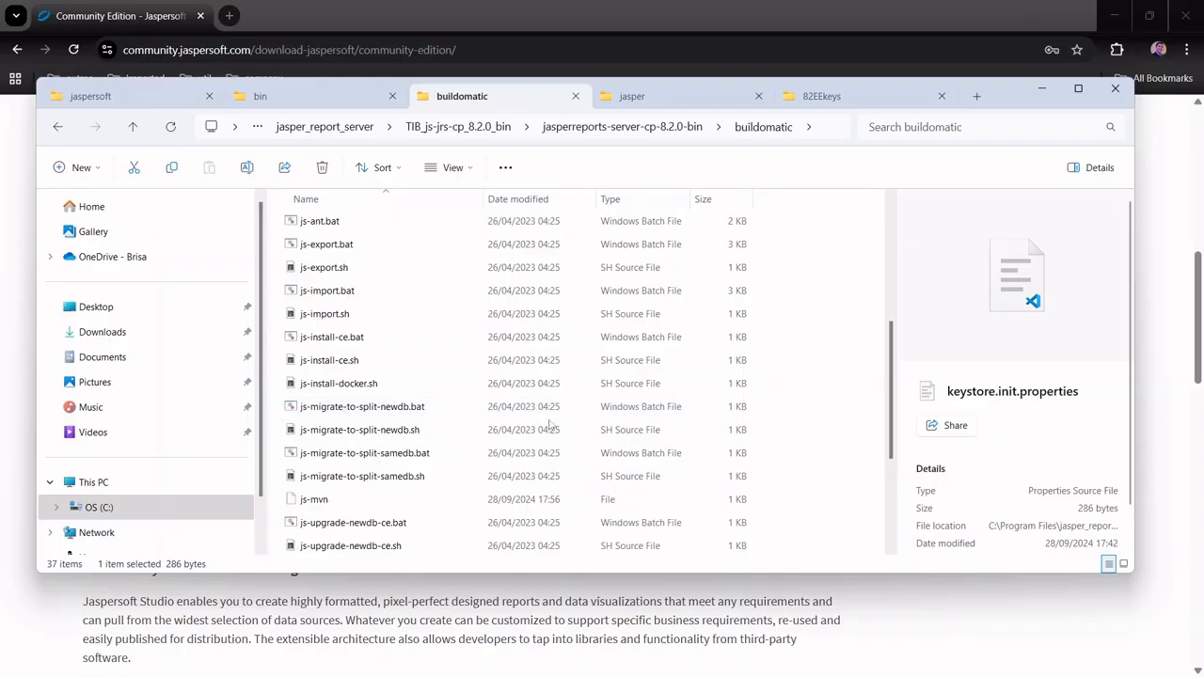
- Clear the browser out of view and revisit the Tomcat bin folder and the 82EEkeys folder
{"action": "left_click", "coordinate": [1042, 89]}
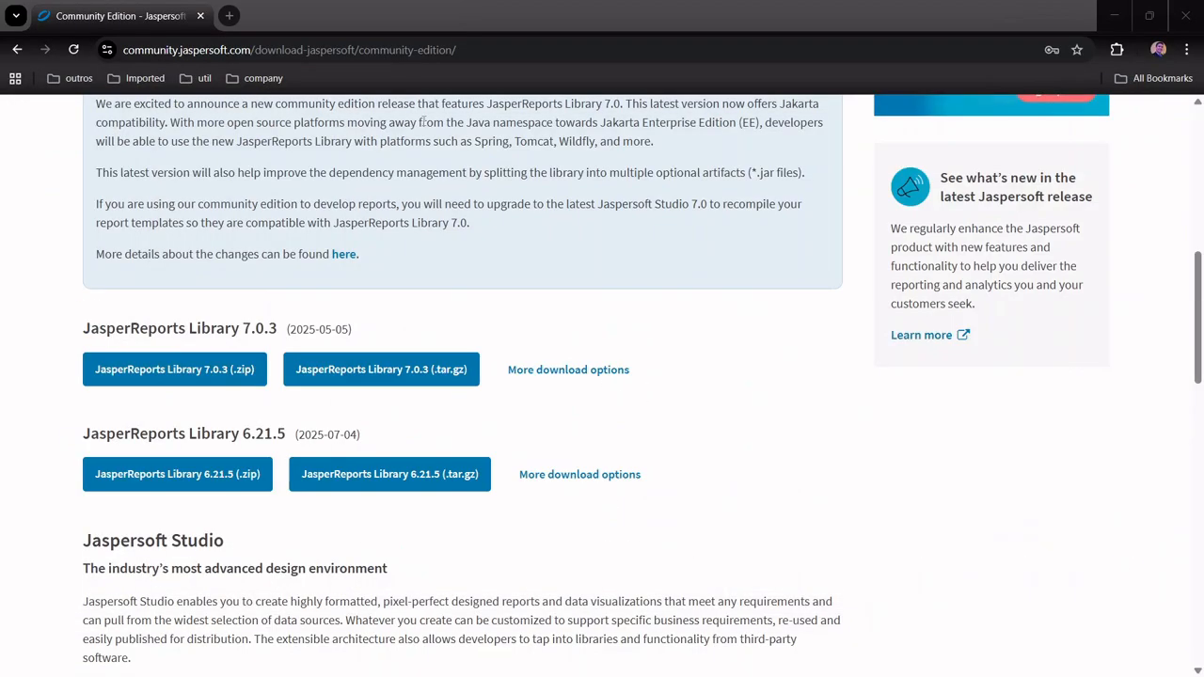
{"action": "left_click", "coordinate": [1113, 15]}
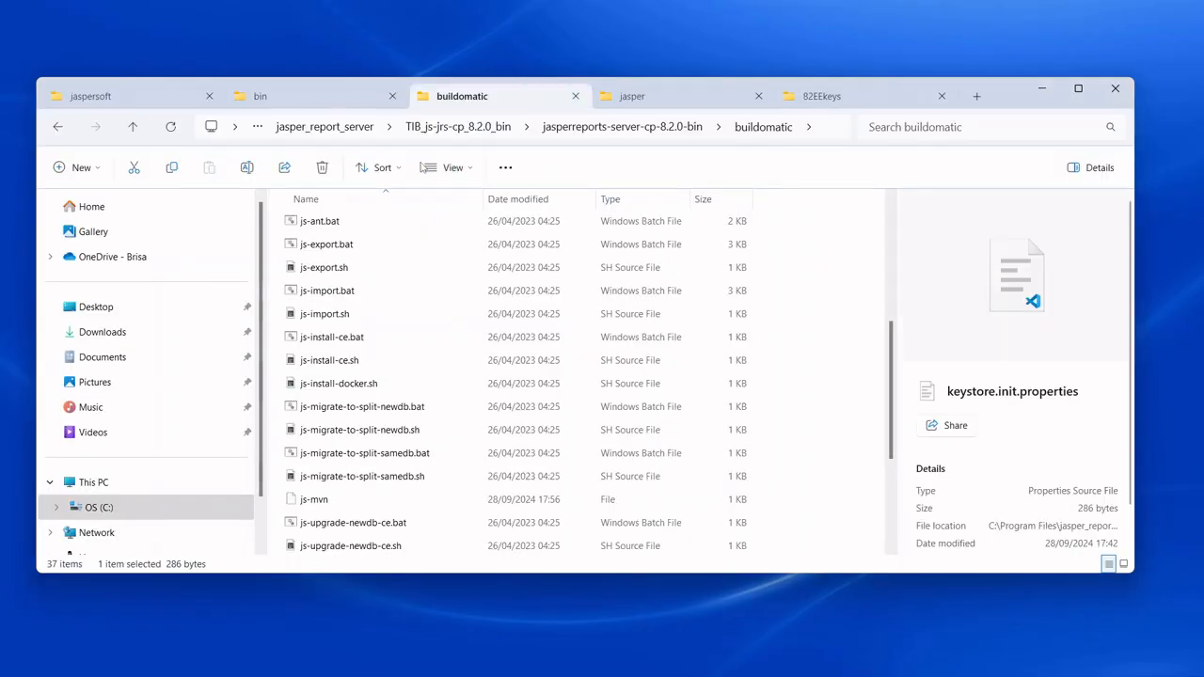
{"action": "left_click", "coordinate": [327, 104]}
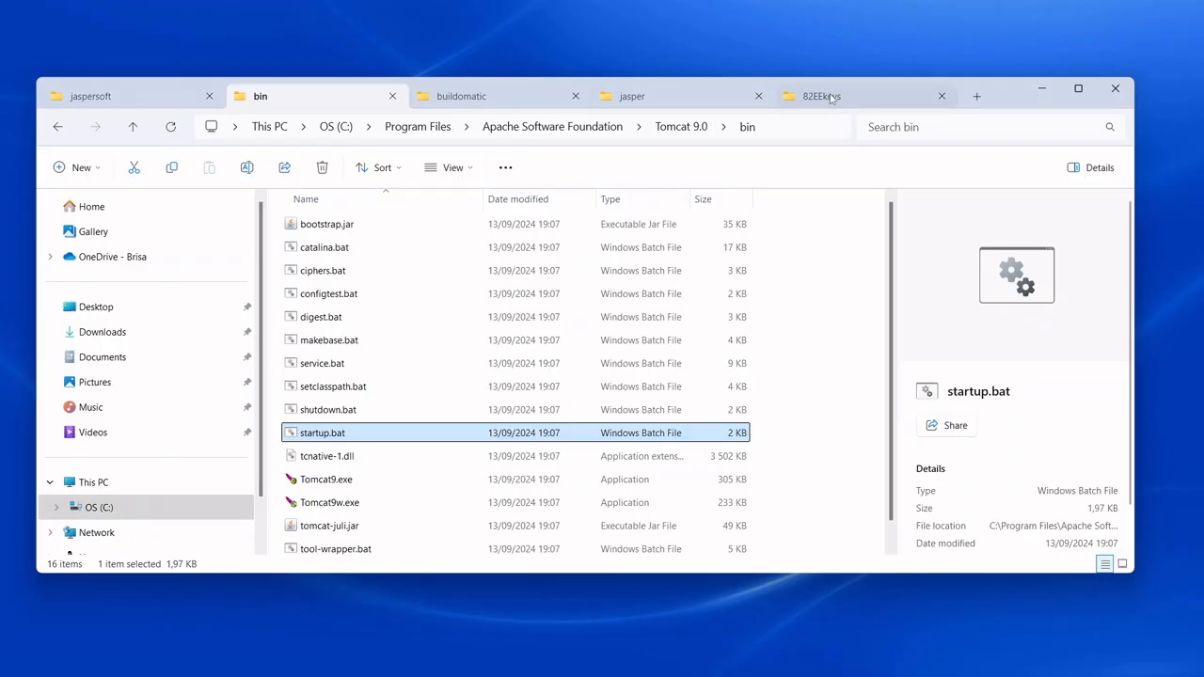
{"action": "left_click", "coordinate": [795, 96]}
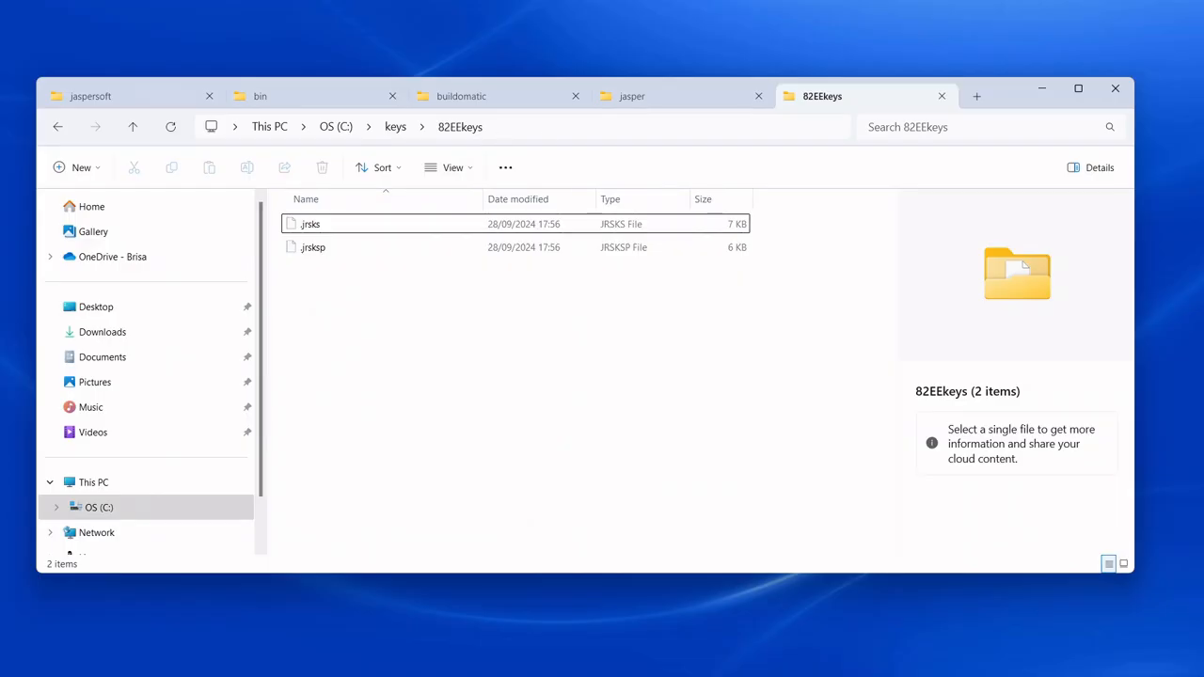
- Switch to the browser and open localhost:2525/jasperserver/login.html in a new tab
{"action": "key", "text": "alt+Tab"}
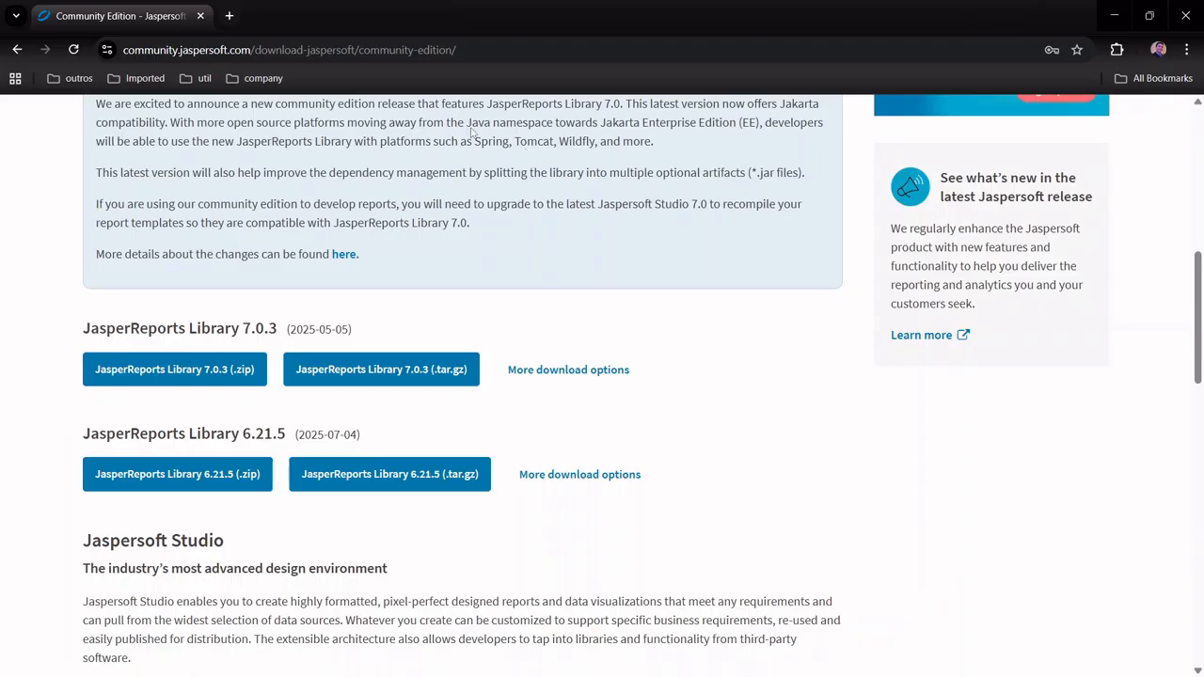
{"action": "left_click", "coordinate": [231, 16]}
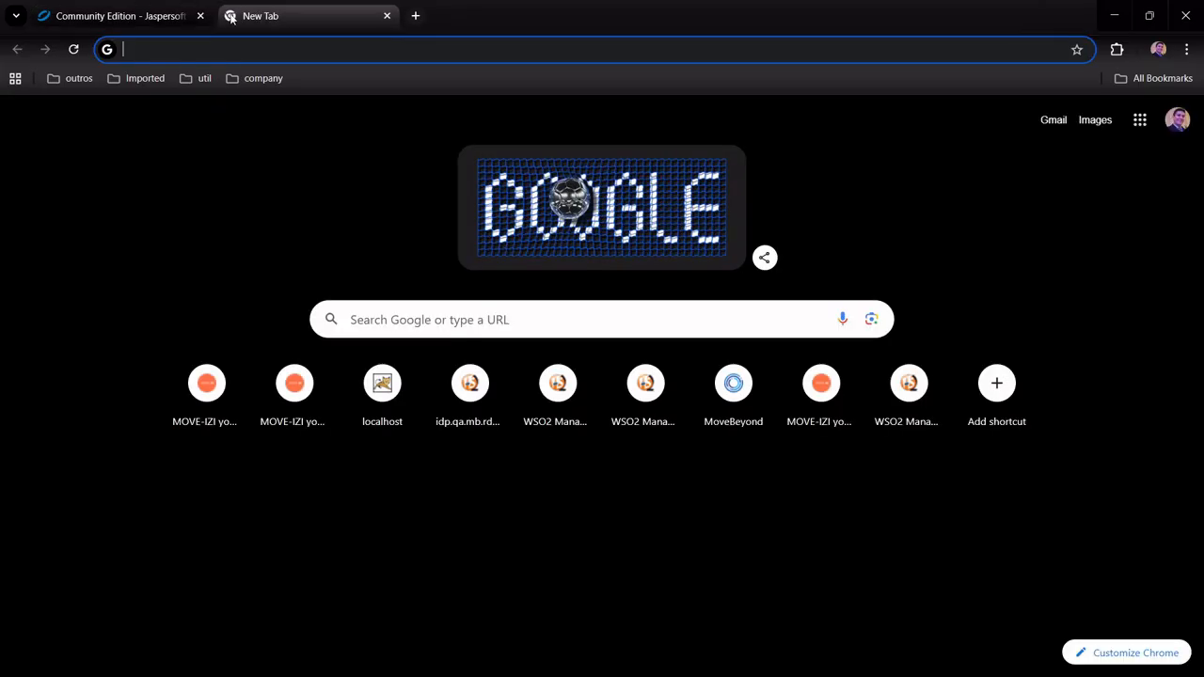
{"action": "type", "text": "localhost:"}
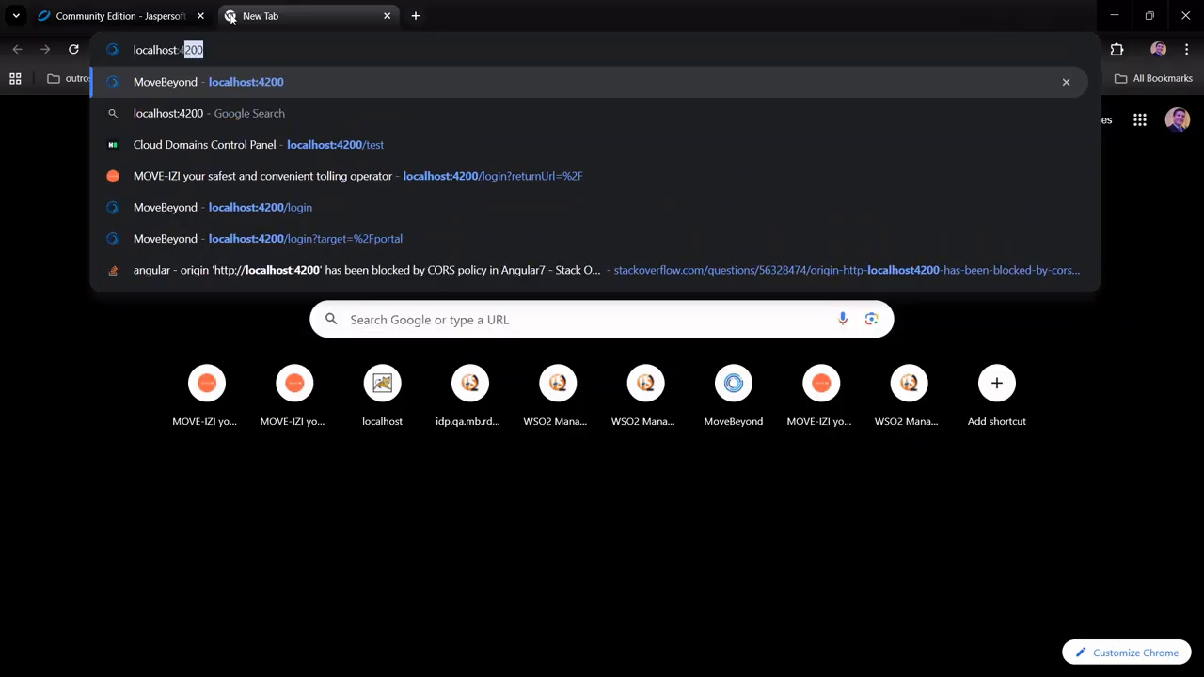
{"action": "key", "text": "shift+Left"}
{"action": "type", "text": "25/jasperserver/login.html"}
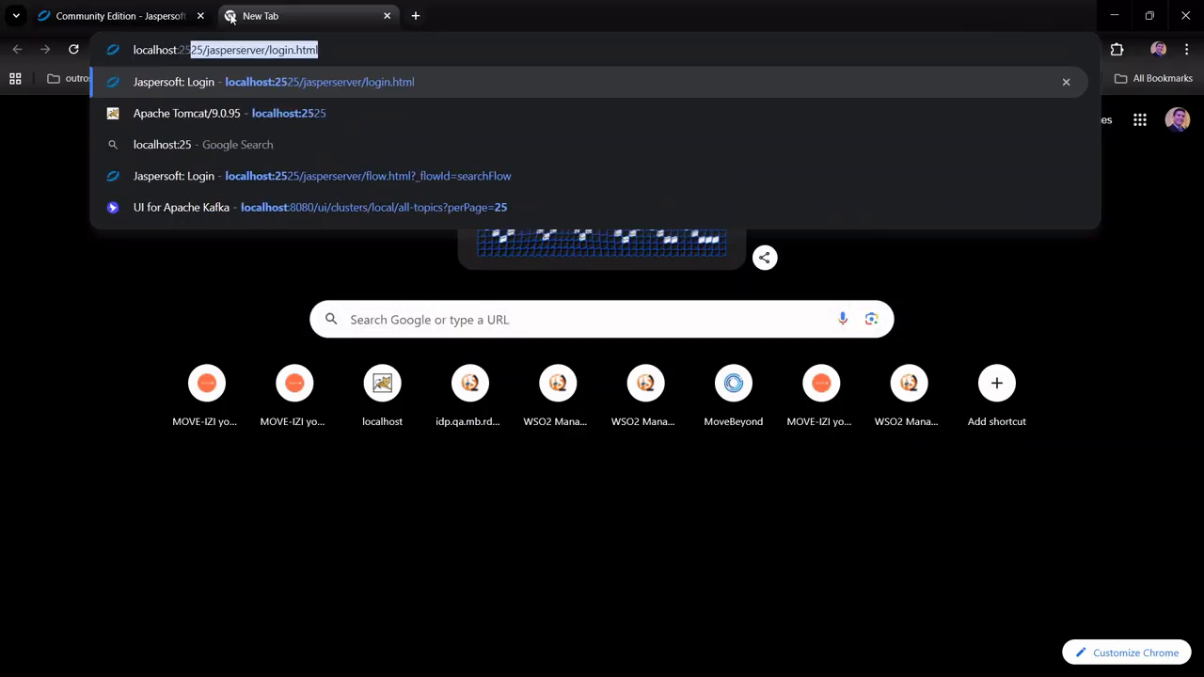
{"action": "key", "text": "Right"}
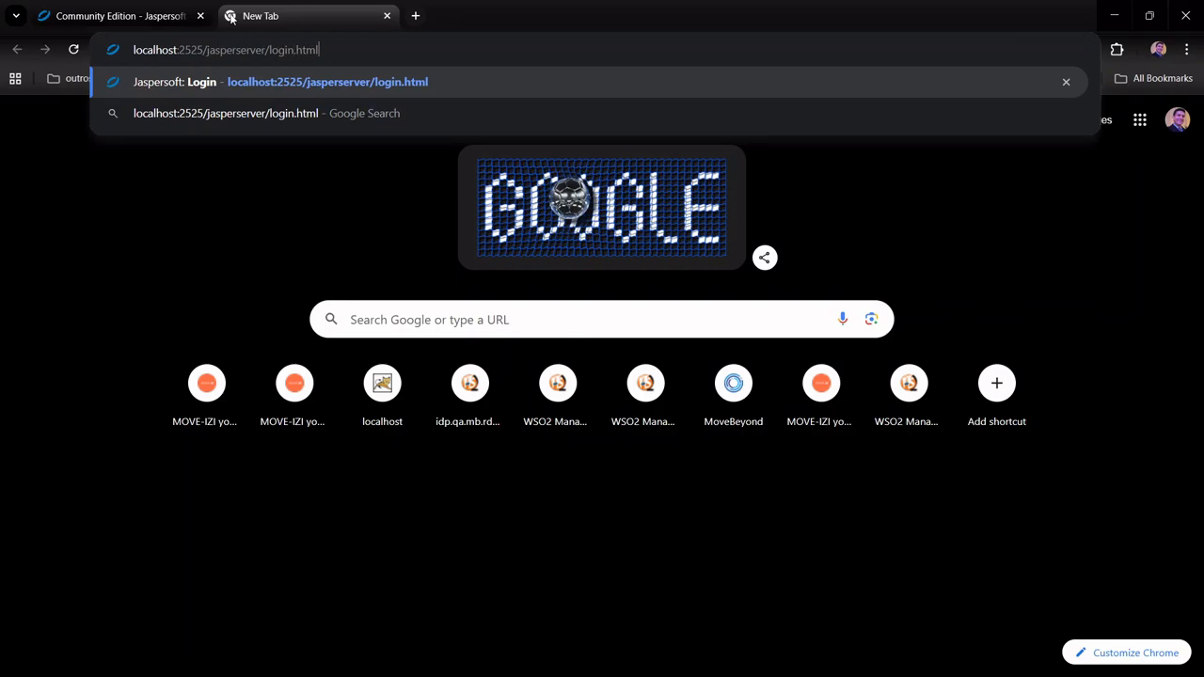
{"action": "key", "text": "Return"}
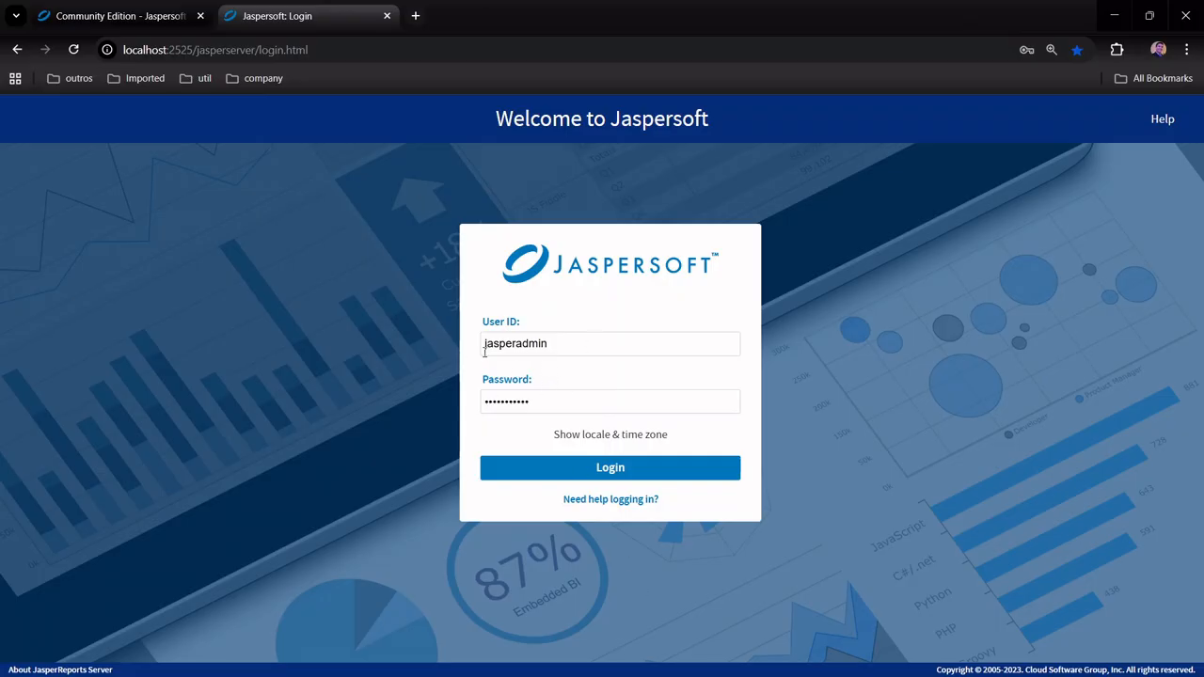
- Log in to JasperReports Server as jasperadmin with the prefilled password and dismiss the browser's password warning
{"action": "double_click", "coordinate": [569, 344]}
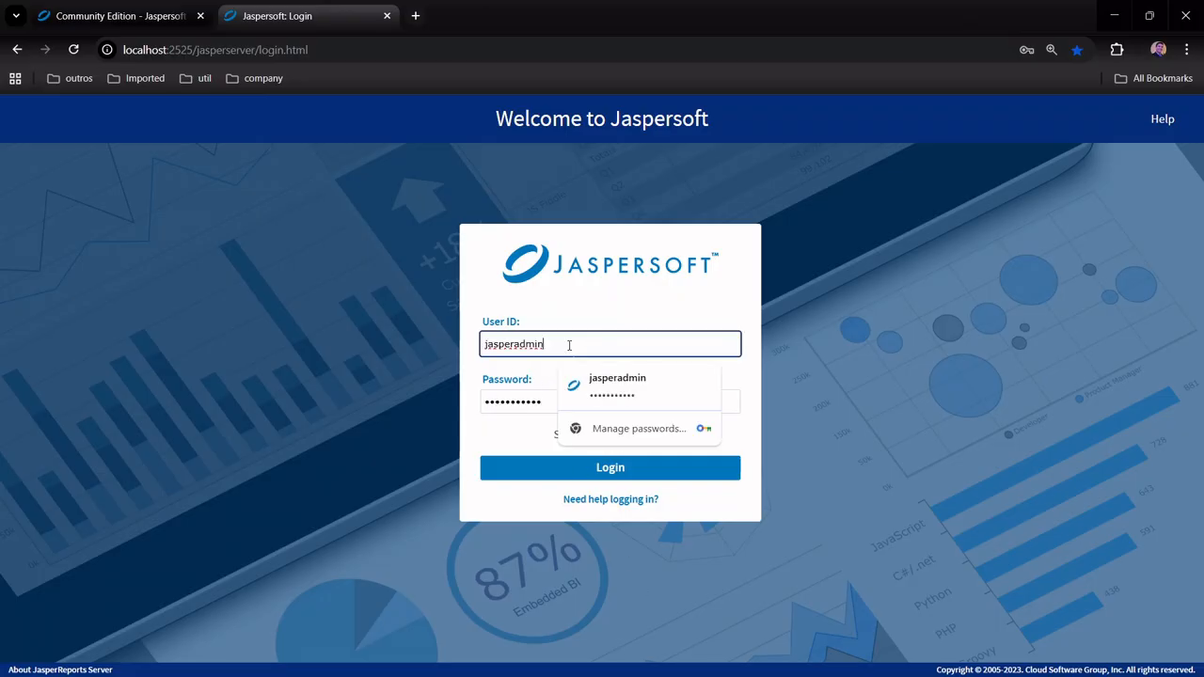
{"action": "left_click", "coordinate": [438, 348]}
{"action": "left_click", "coordinate": [562, 397]}
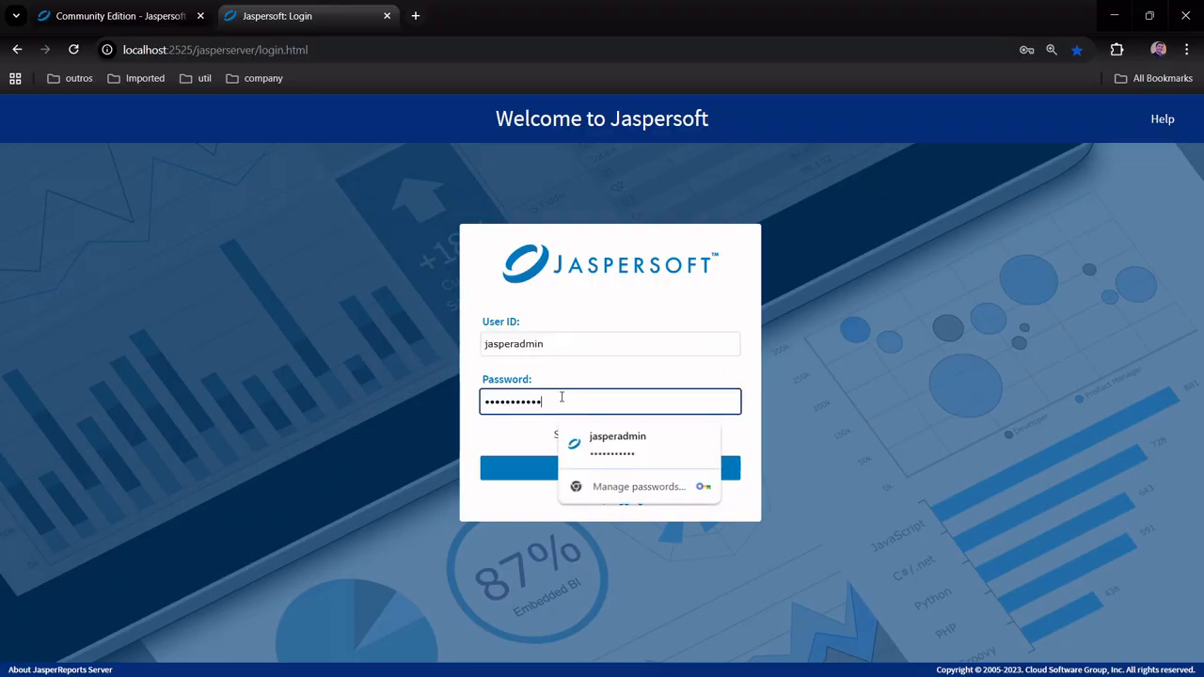
{"action": "left_click", "coordinate": [609, 467]}
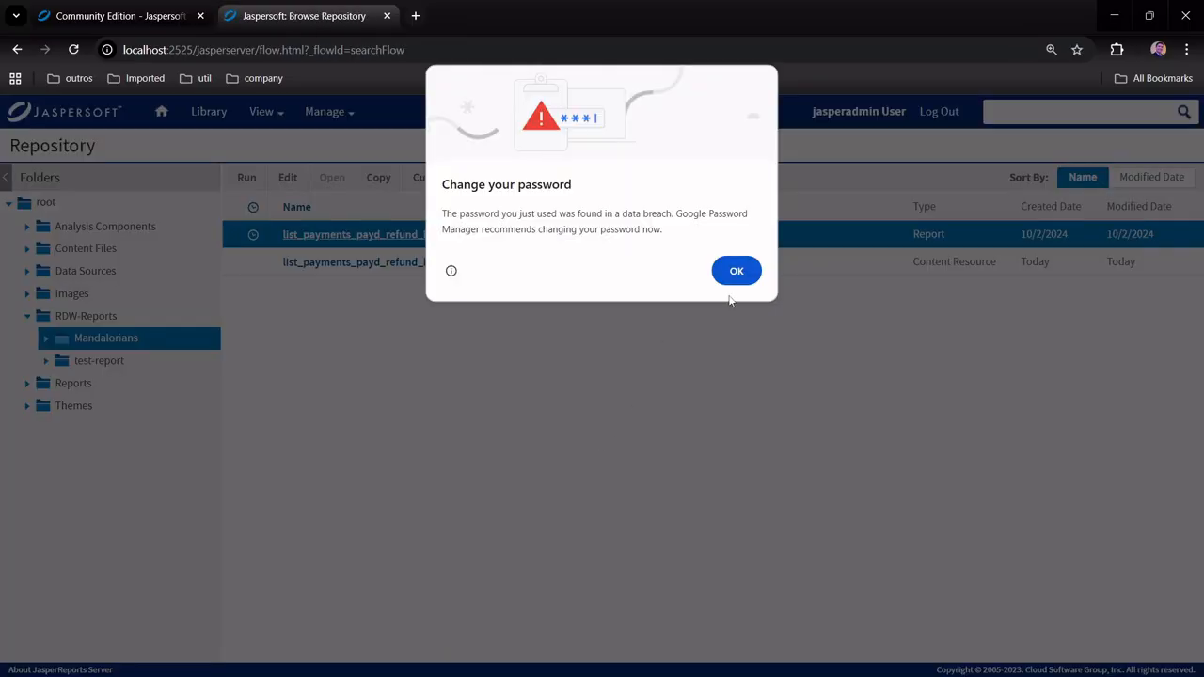
{"action": "left_click", "coordinate": [739, 271]}
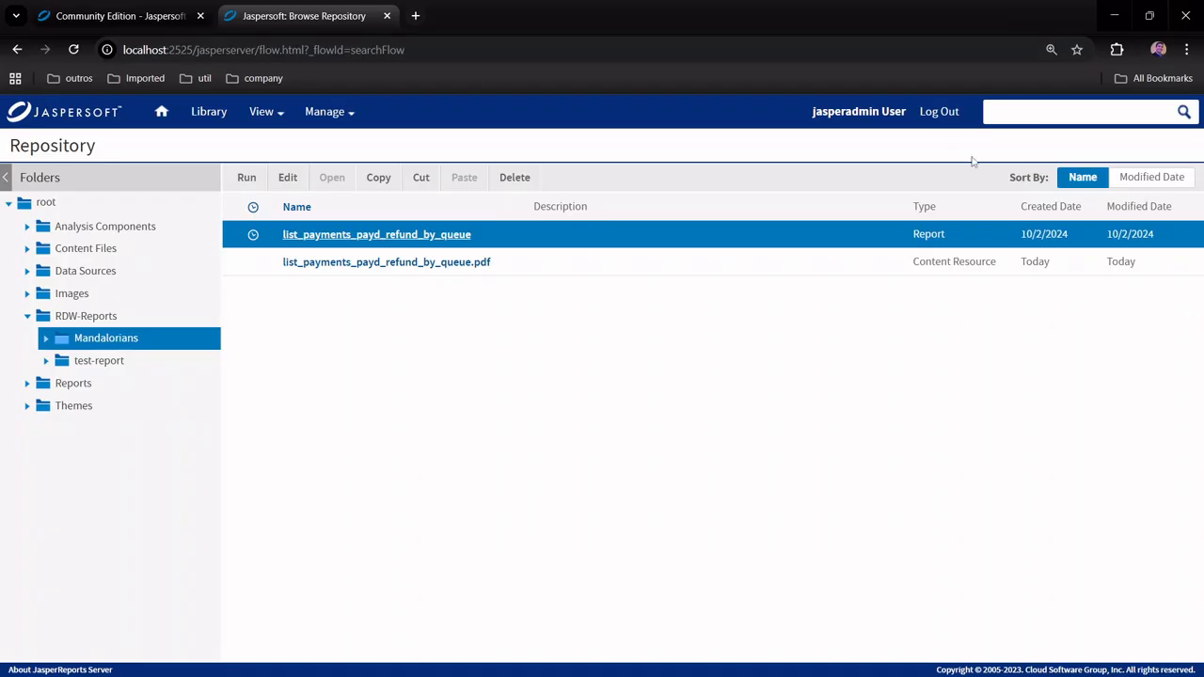
- Log out of JasperReports Server, stop Tomcat from its console, and minimize the browser
{"action": "left_click", "coordinate": [947, 112]}
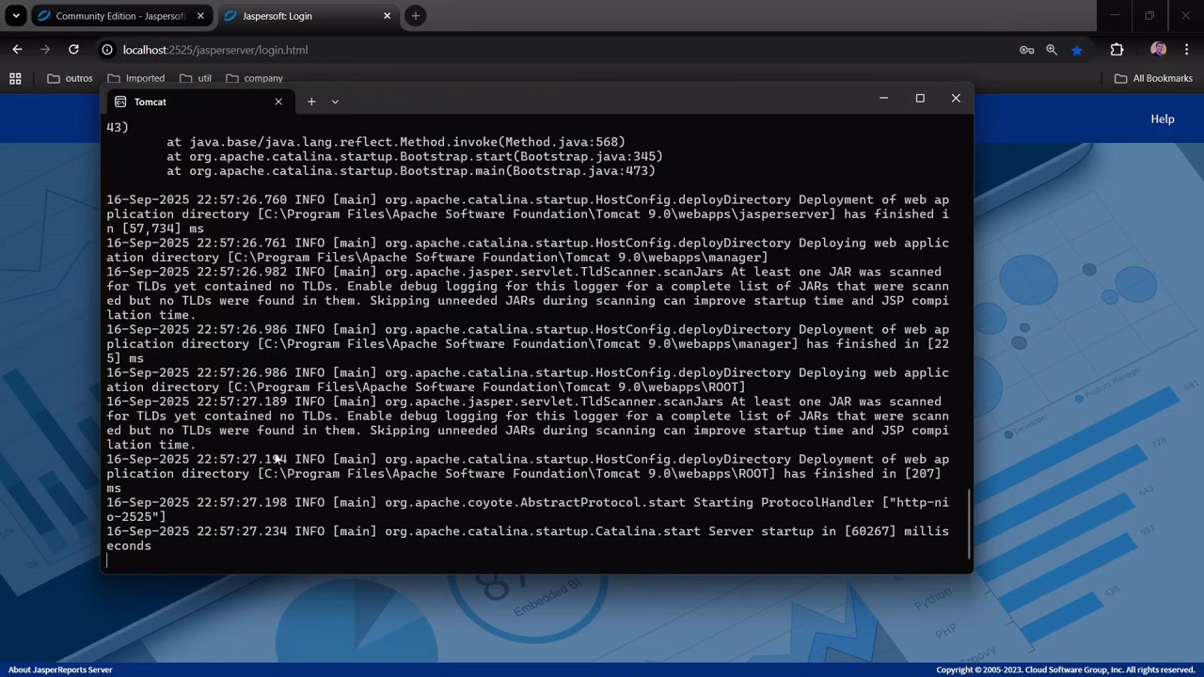
{"action": "key", "text": "ctrl+c"}
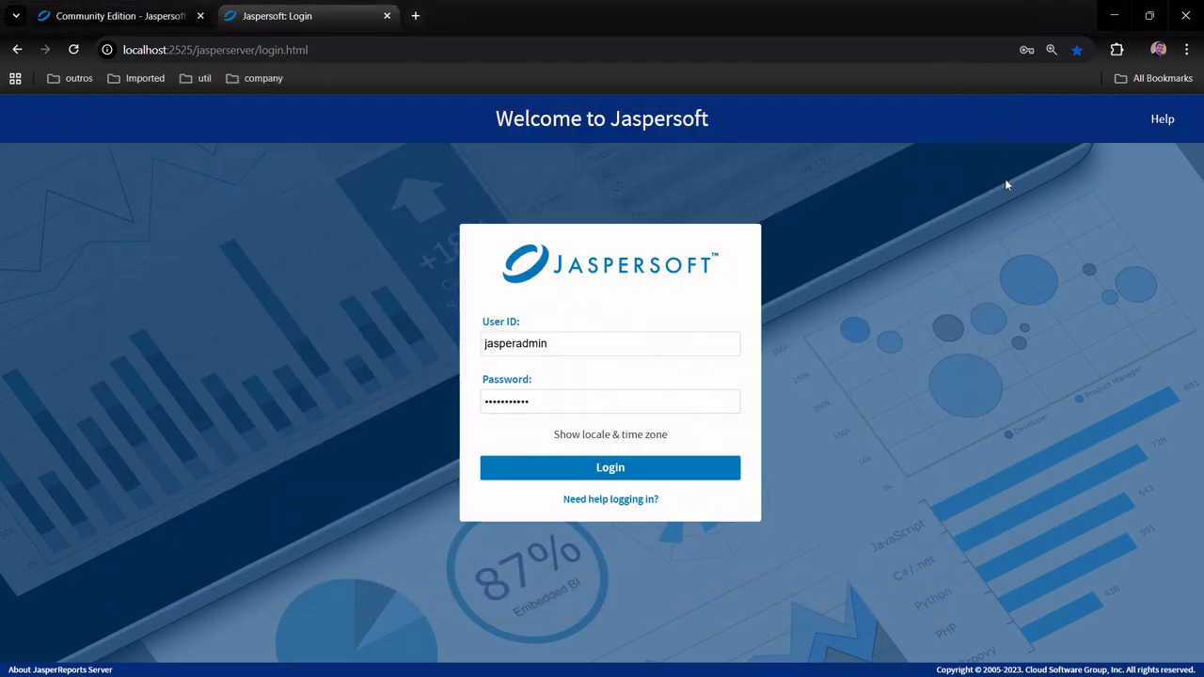
{"action": "left_click", "coordinate": [1114, 15]}
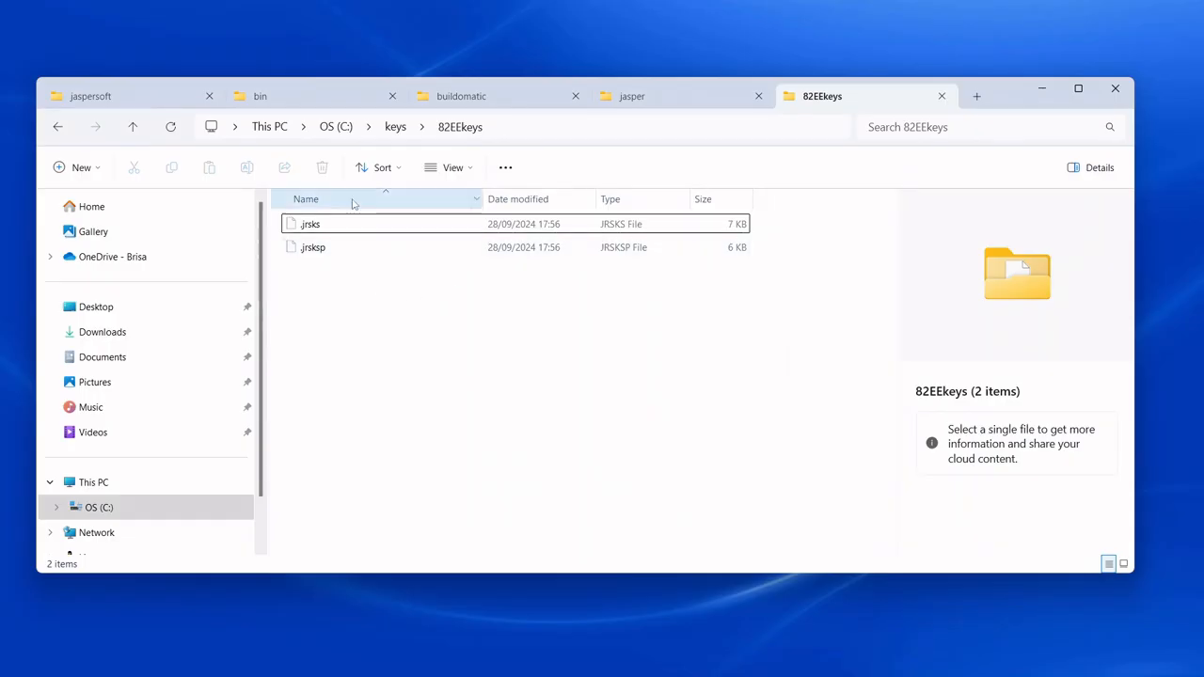
- Open the WEB-INF folder of the jasperserver web app inside Tomcat 9.0's webapps folder
{"action": "left_click", "coordinate": [312, 92]}
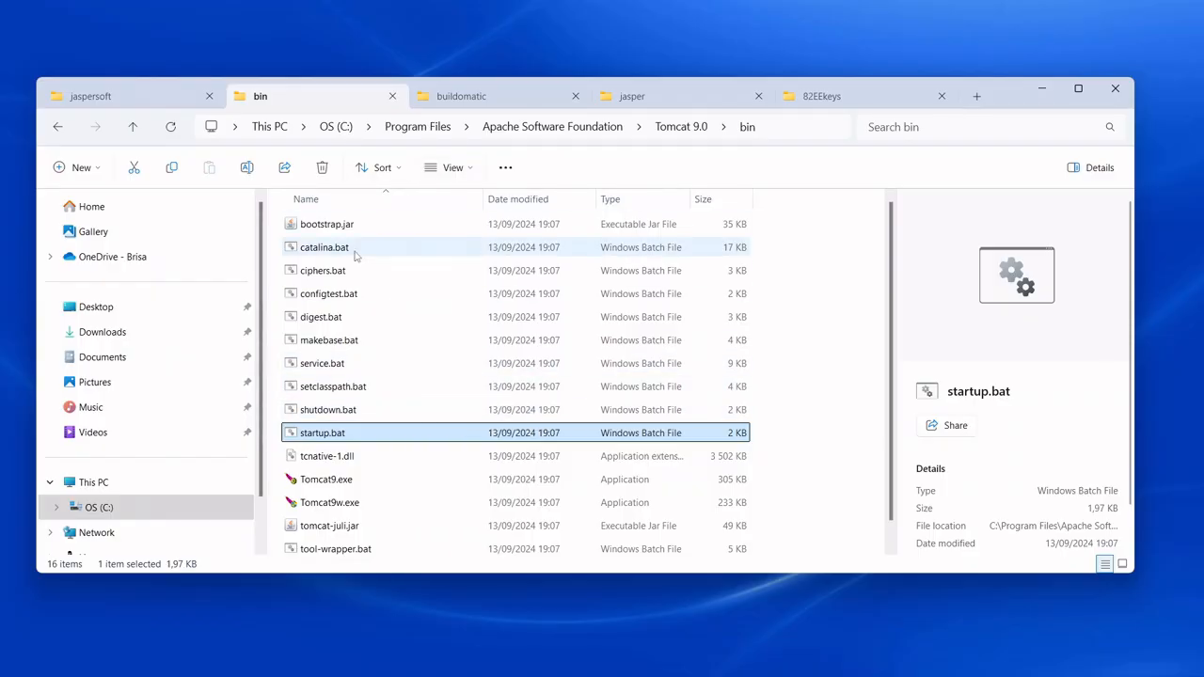
{"action": "left_click", "coordinate": [683, 127]}
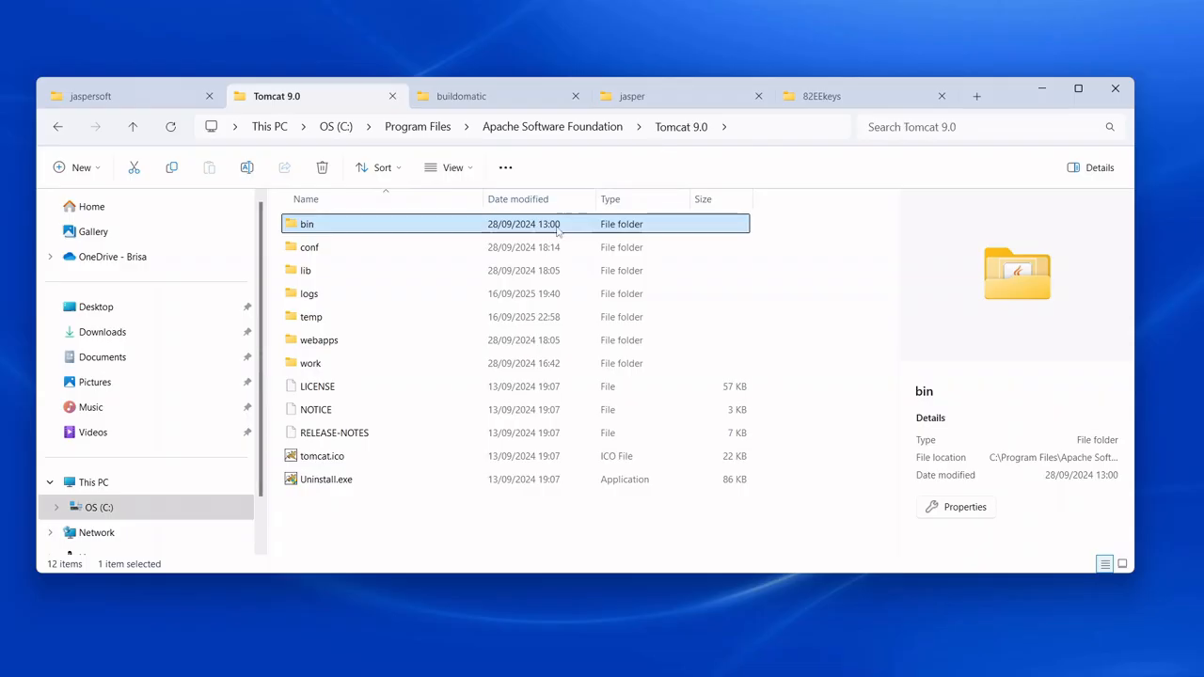
{"action": "left_click", "coordinate": [344, 350]}
{"action": "double_click", "coordinate": [344, 350]}
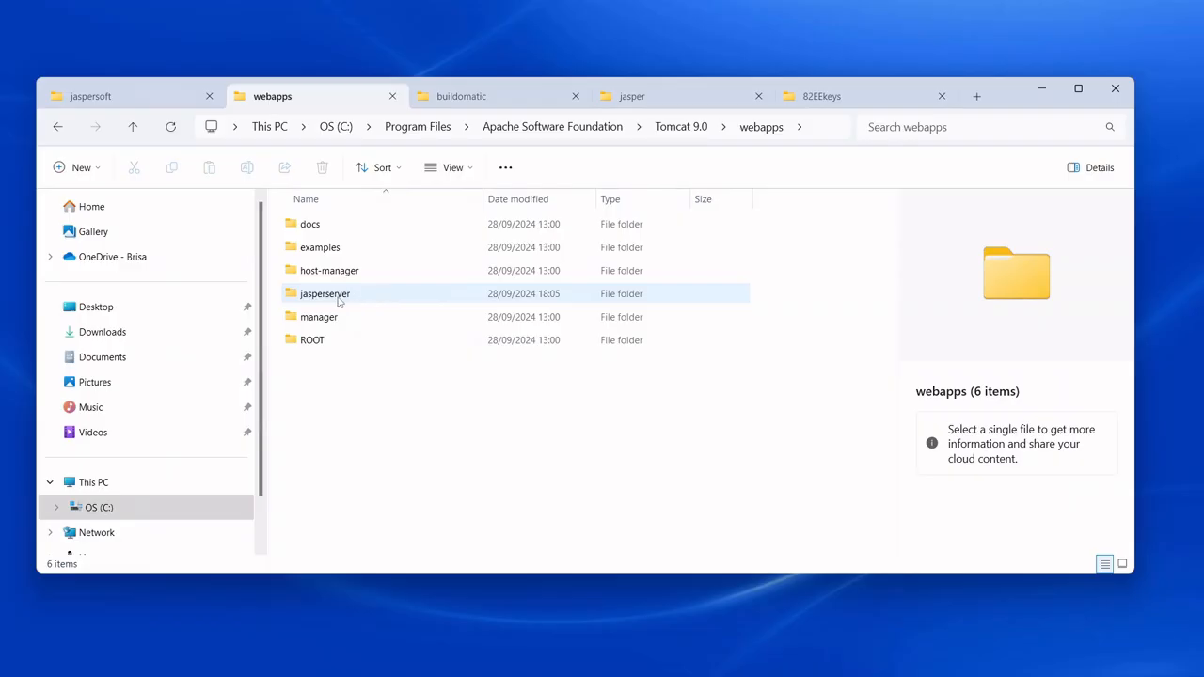
{"action": "double_click", "coordinate": [339, 302]}
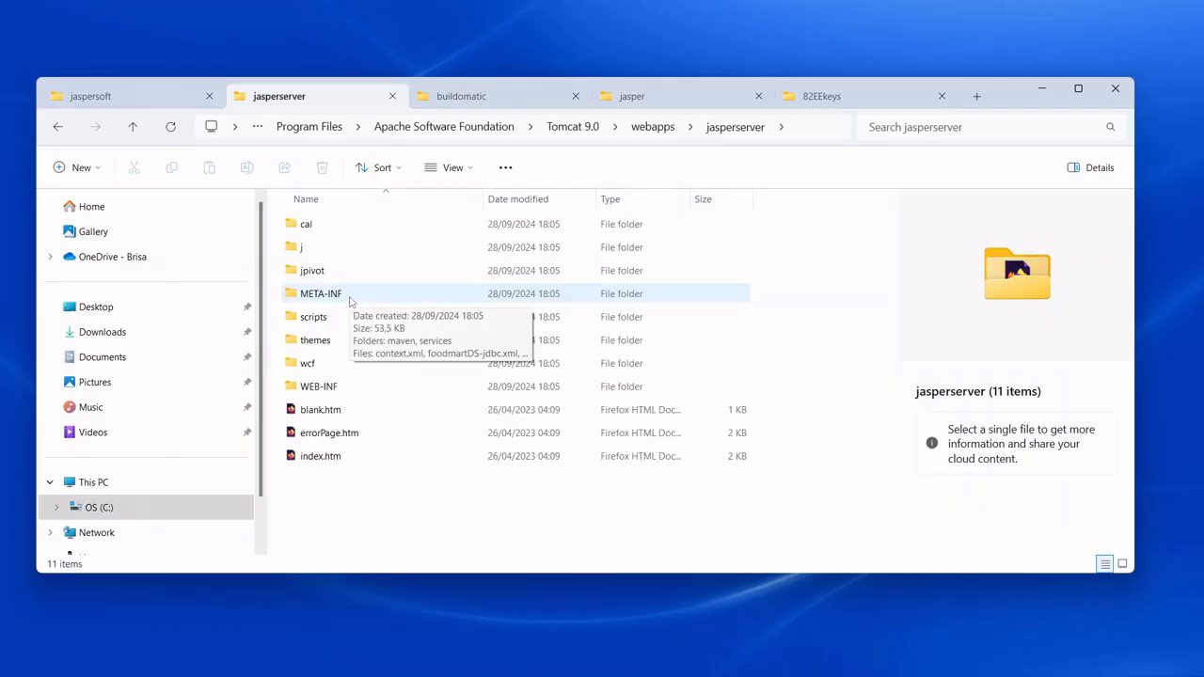
{"action": "double_click", "coordinate": [318, 388]}
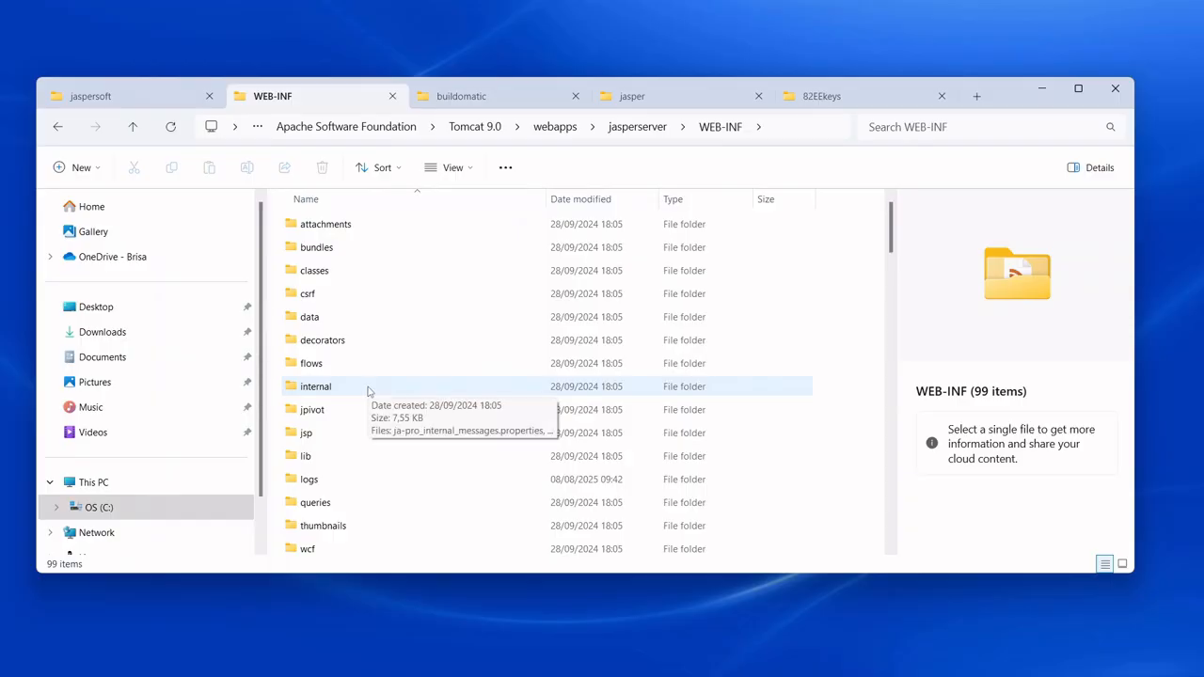
- Open js.quartz.properties from the WEB-INF folder in Notepad++
{"action": "scroll", "coordinate": [433, 317], "scroll_direction": "down", "scroll_amount": 2}
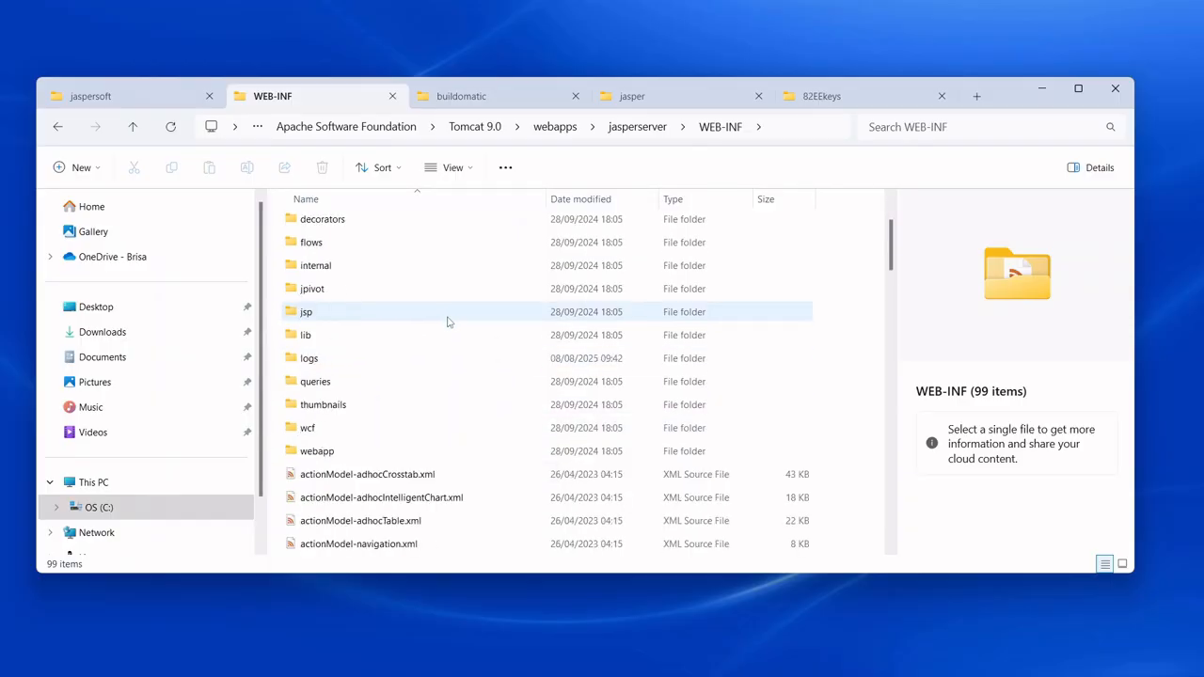
{"action": "scroll", "coordinate": [445, 323], "scroll_direction": "down", "scroll_amount": 2}
{"action": "scroll", "coordinate": [462, 278], "scroll_direction": "down", "scroll_amount": 15}
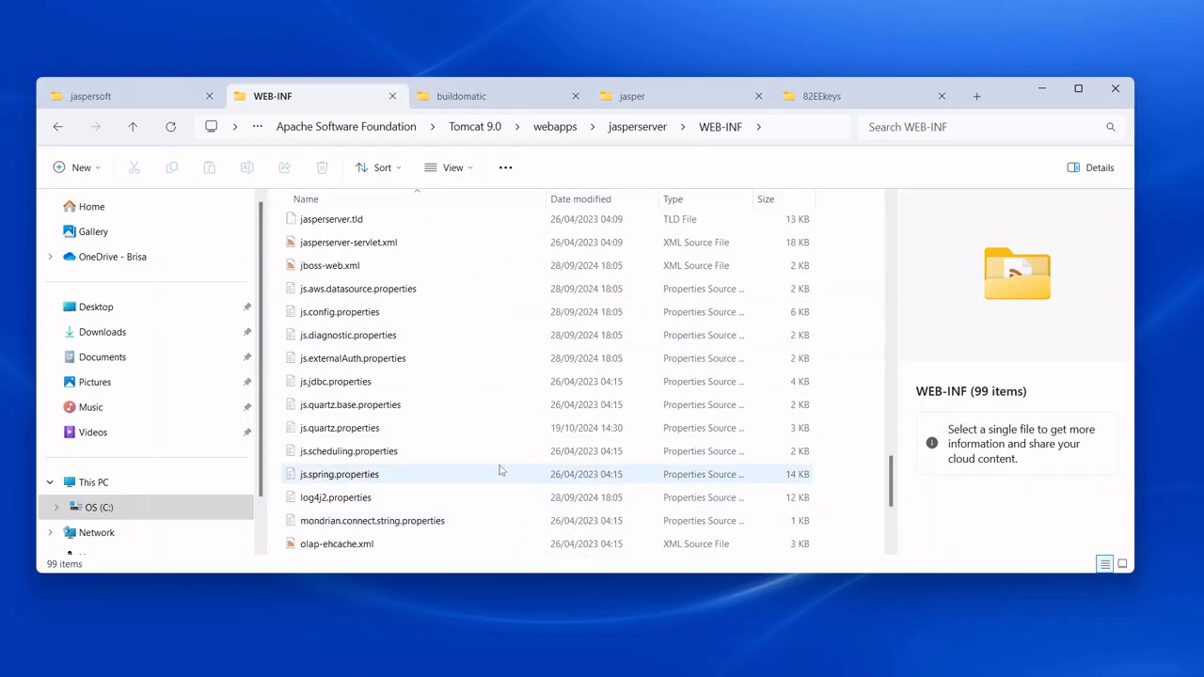
{"action": "right_click", "coordinate": [325, 431]}
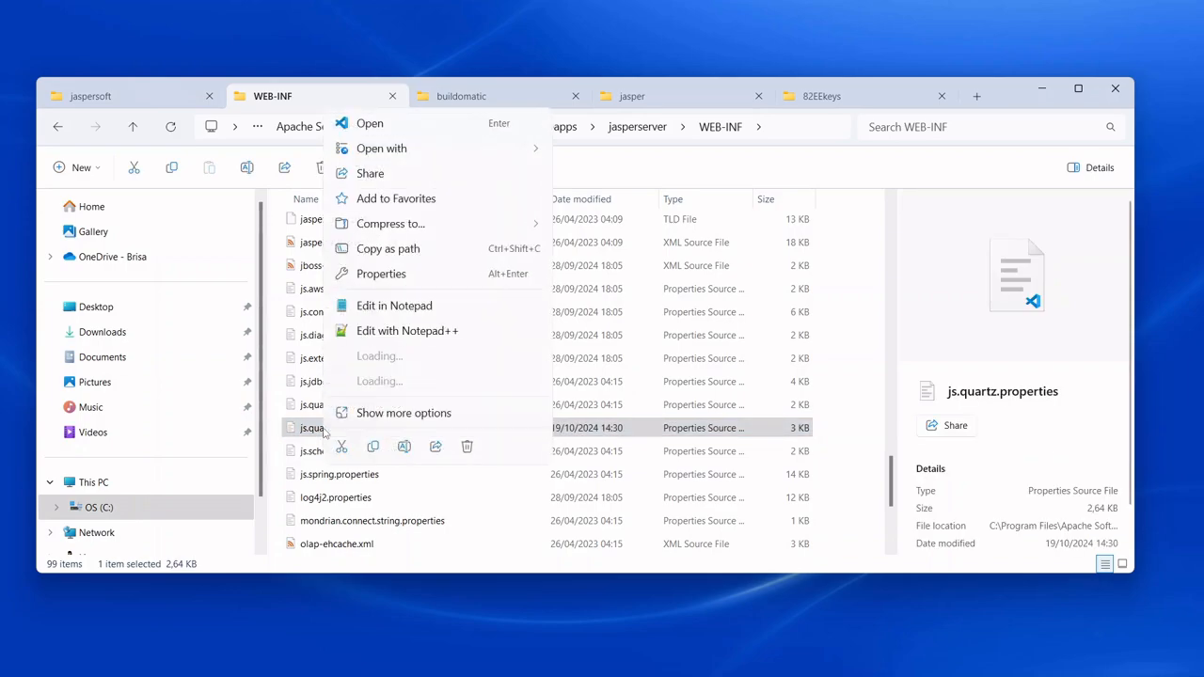
{"action": "left_click", "coordinate": [425, 355]}
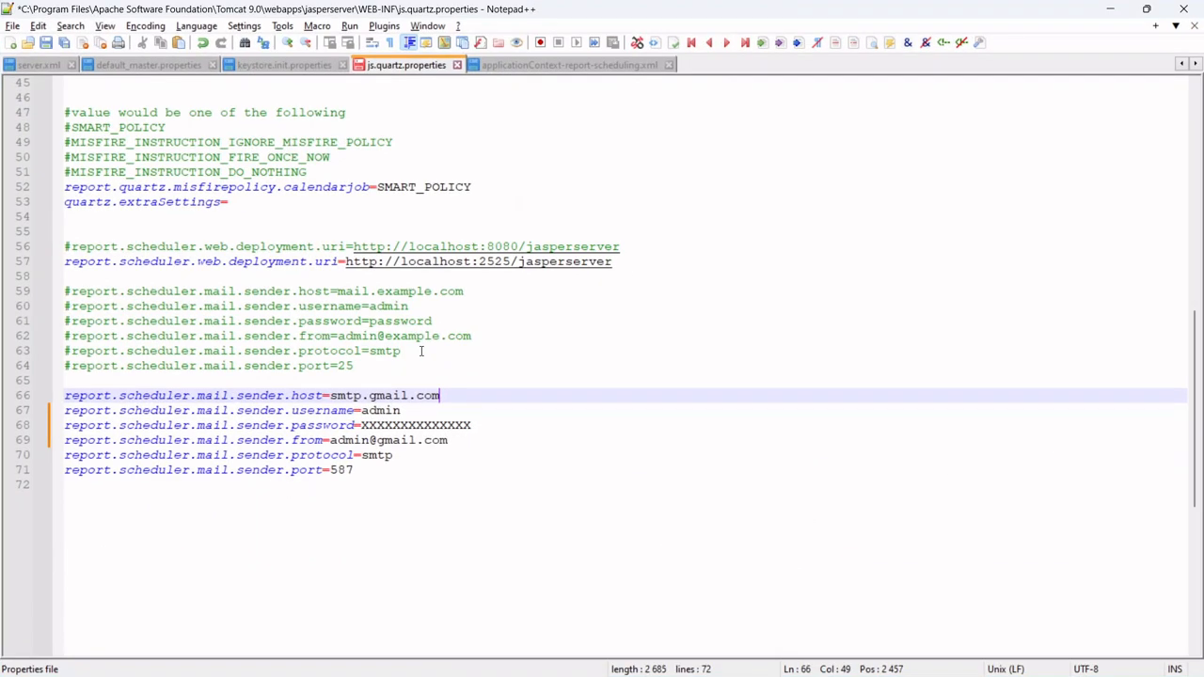
- Return to the WEB-INF folder, open applicationContext-report-scheduling.xml in Notepad++, and go to the start of the file
{"action": "key", "text": "alt+Tab"}
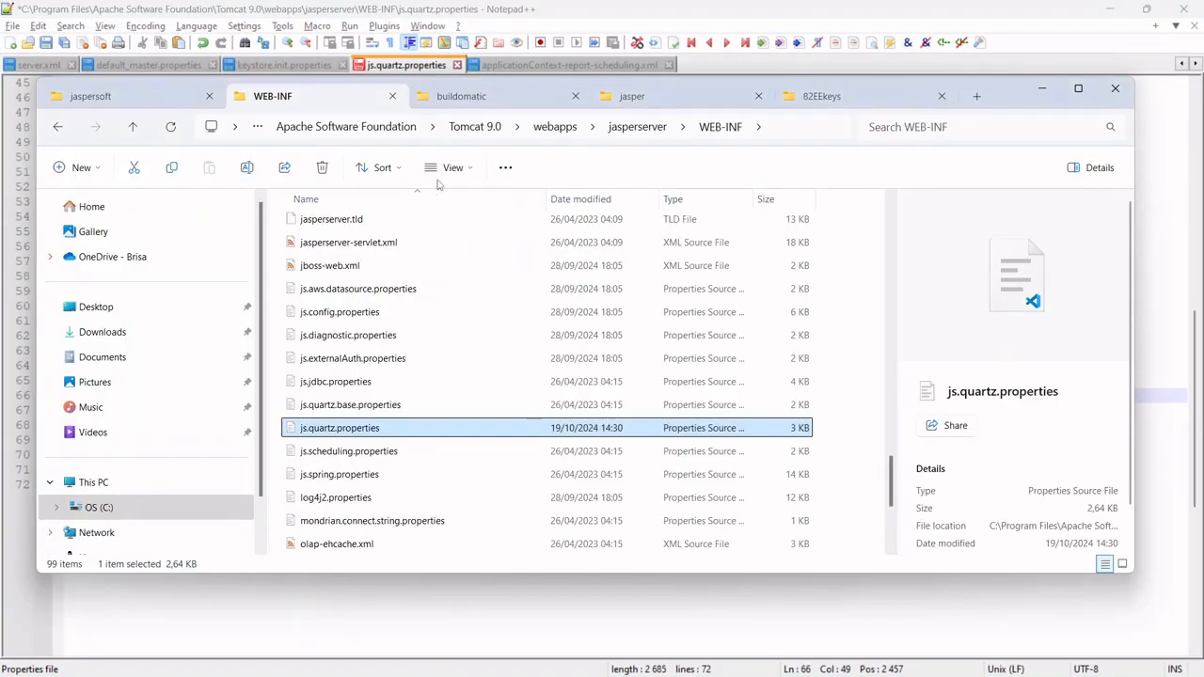
{"action": "scroll", "coordinate": [343, 341], "scroll_direction": "up", "scroll_amount": 3}
{"action": "scroll", "coordinate": [343, 340], "scroll_direction": "up", "scroll_amount": 8}
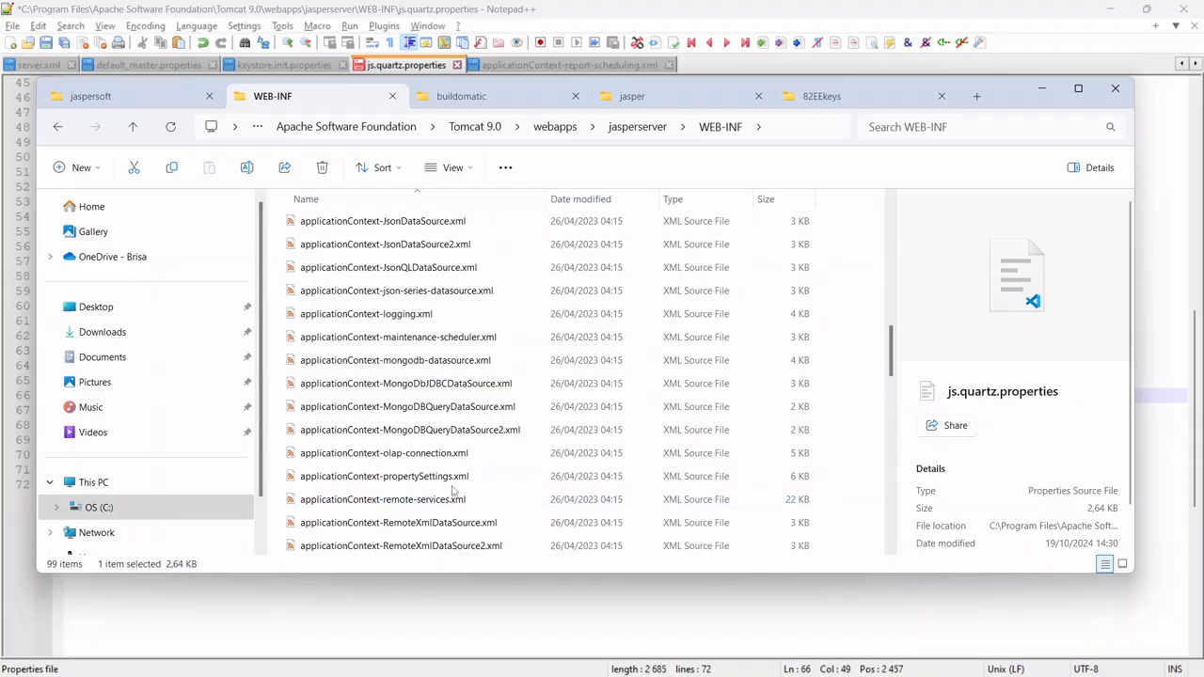
{"action": "scroll", "coordinate": [474, 478], "scroll_direction": "up", "scroll_amount": 1}
{"action": "scroll", "coordinate": [466, 357], "scroll_direction": "up", "scroll_amount": 4}
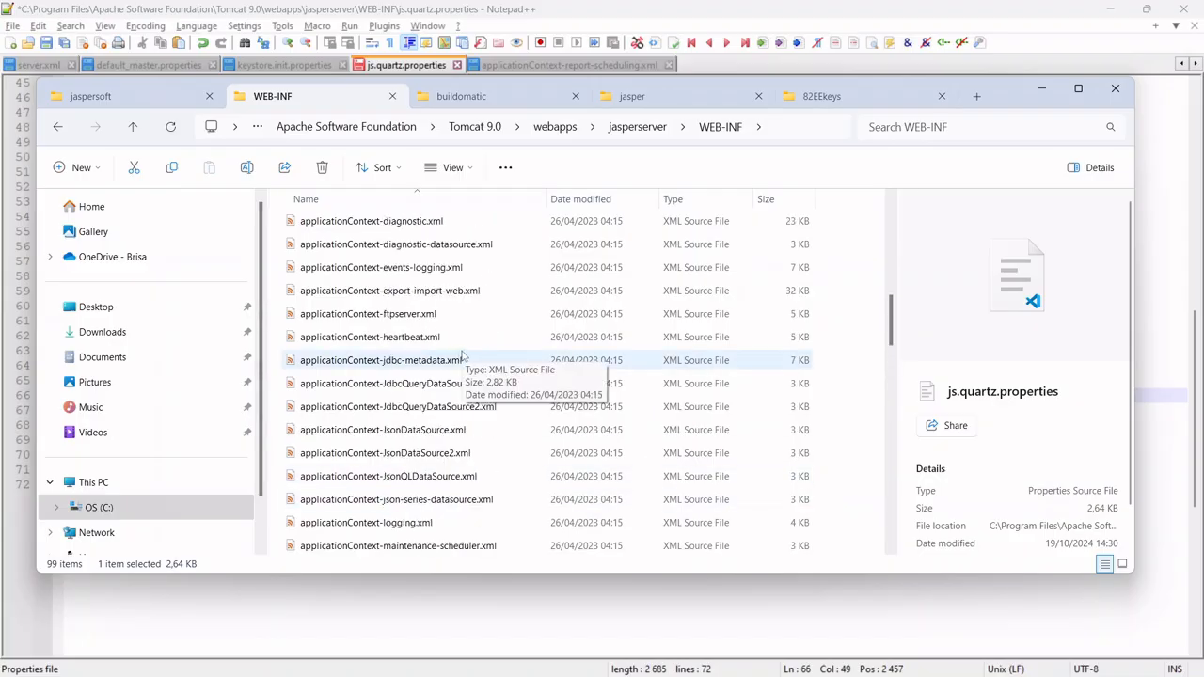
{"action": "scroll", "coordinate": [465, 350], "scroll_direction": "down", "scroll_amount": 1}
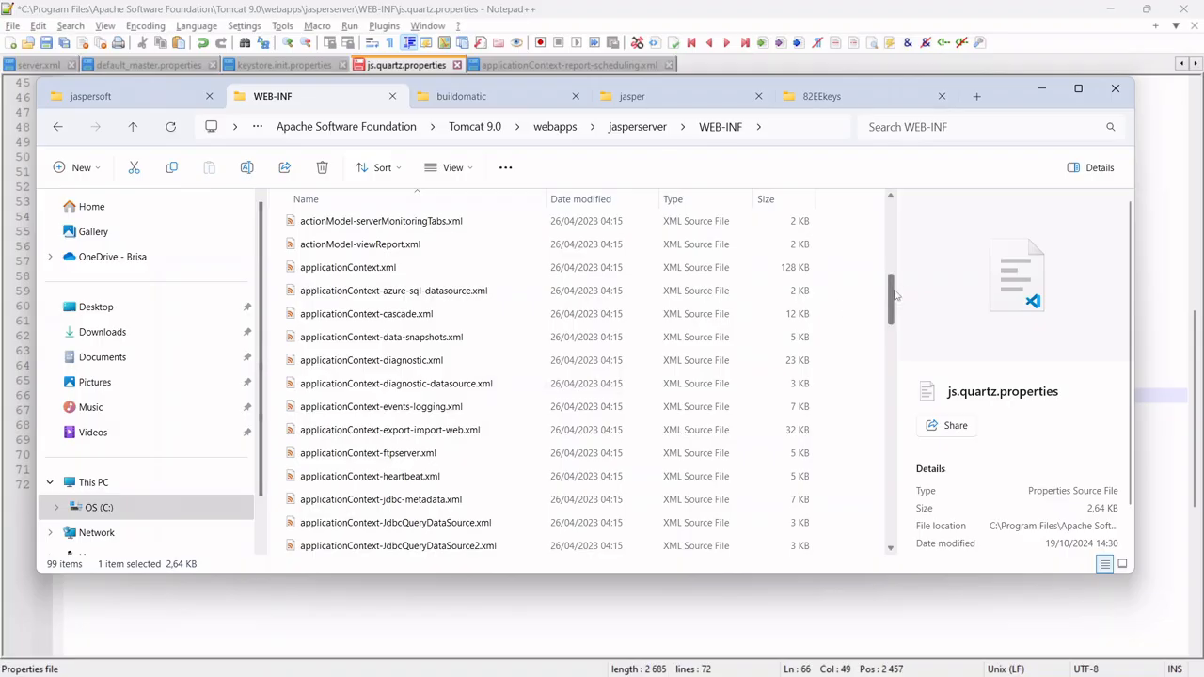
{"action": "left_click_drag", "start_coordinate": [891, 298], "coordinate": [898, 377]}
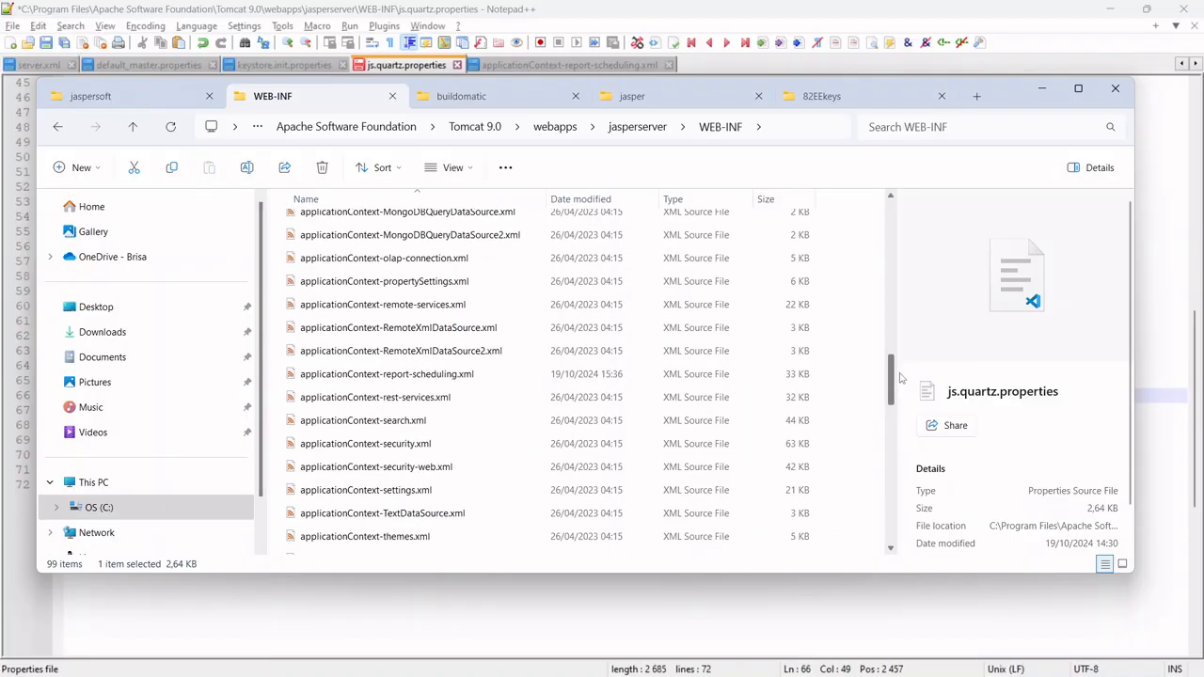
{"action": "right_click", "coordinate": [435, 381]}
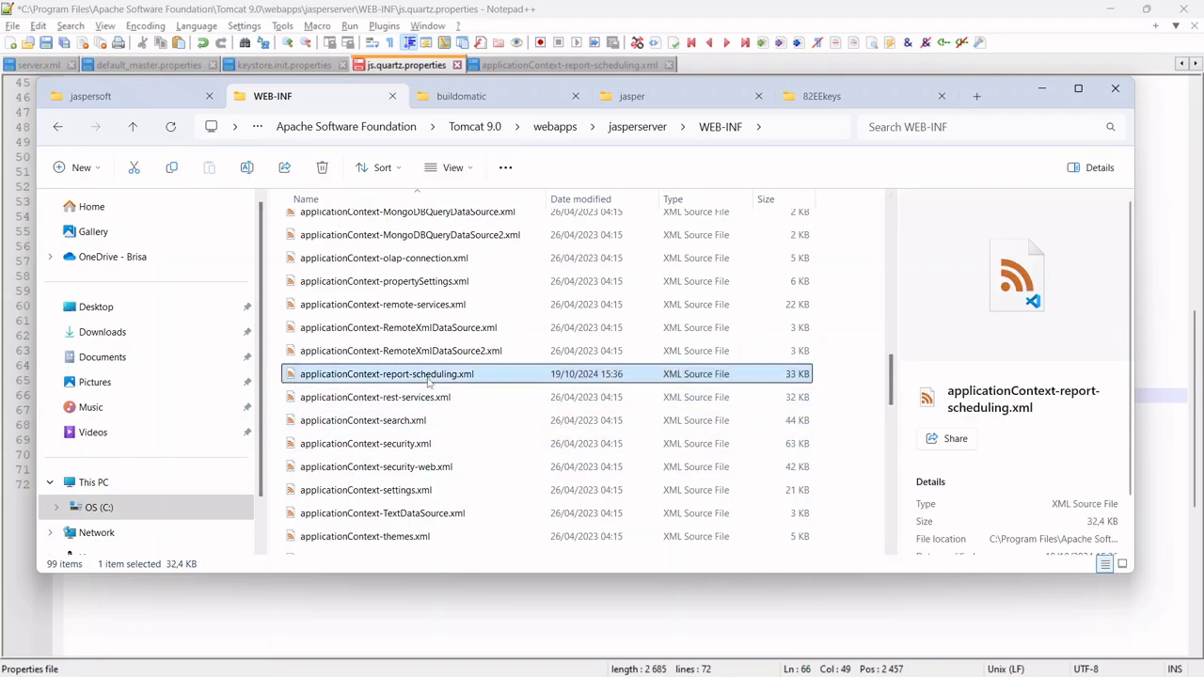
{"action": "left_click", "coordinate": [503, 510]}
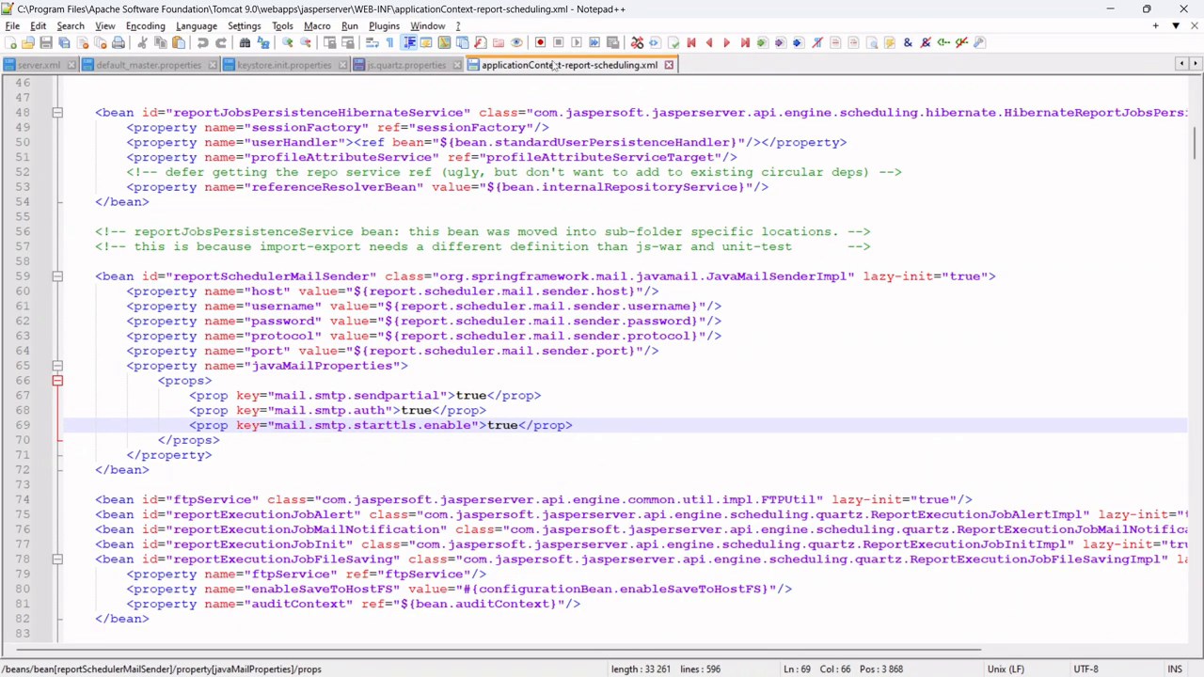
{"action": "scroll", "coordinate": [548, 180], "scroll_direction": "up", "scroll_amount": 15}
- Review js.quartz.properties from the beginning, examining the scheduler deployment URI and the report.scheduler.mail.sender settings
{"action": "left_click", "coordinate": [405, 65]}
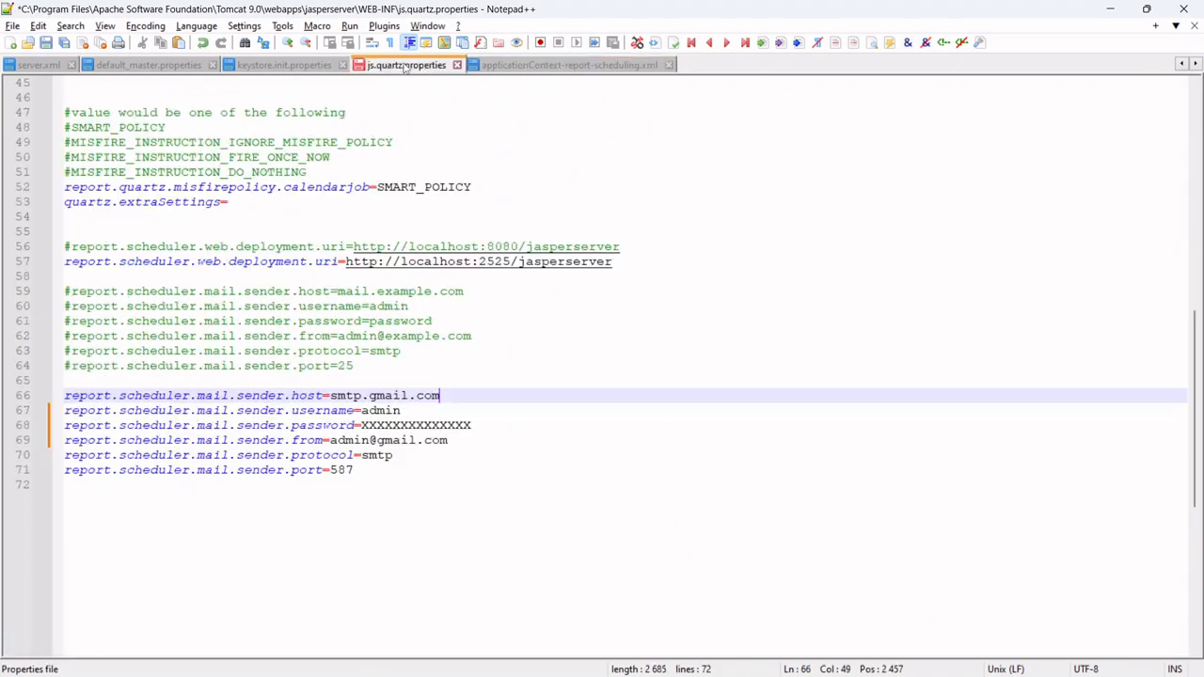
{"action": "scroll", "coordinate": [545, 271], "scroll_direction": "up", "scroll_amount": 15}
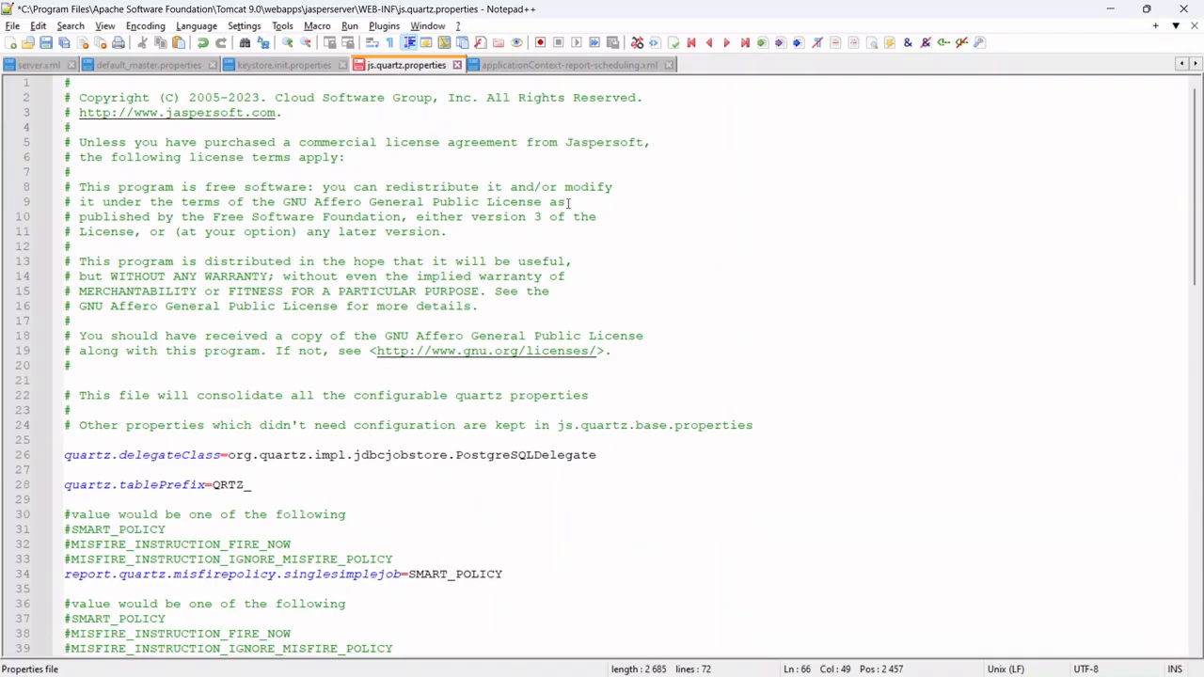
{"action": "scroll", "coordinate": [570, 204], "scroll_direction": "down", "scroll_amount": 5}
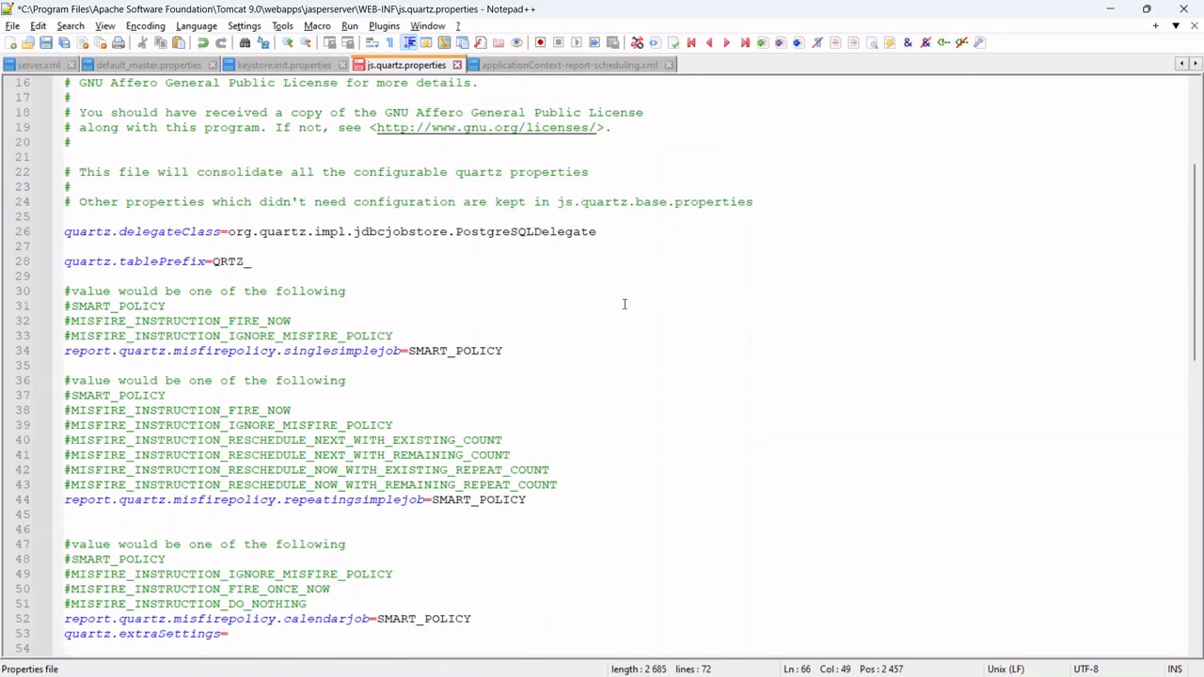
{"action": "scroll", "coordinate": [623, 304], "scroll_direction": "down", "scroll_amount": 11}
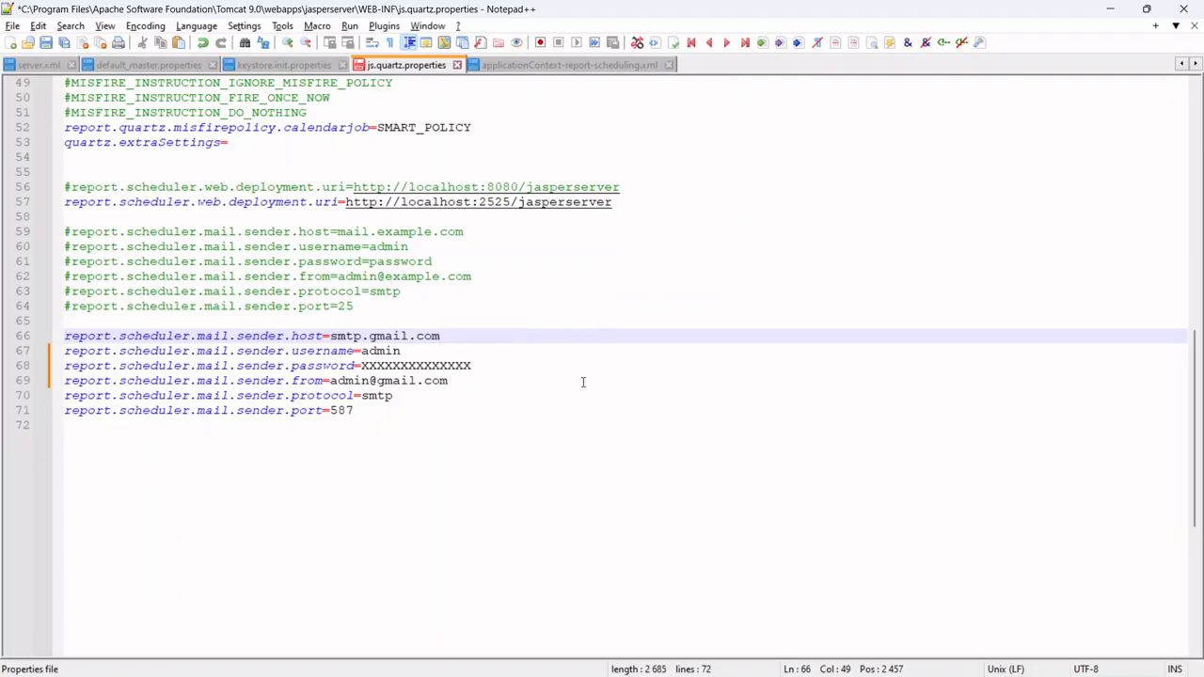
{"action": "scroll", "coordinate": [582, 382], "scroll_direction": "up", "scroll_amount": 2}
{"action": "scroll", "coordinate": [384, 472], "scroll_direction": "down", "scroll_amount": 1}
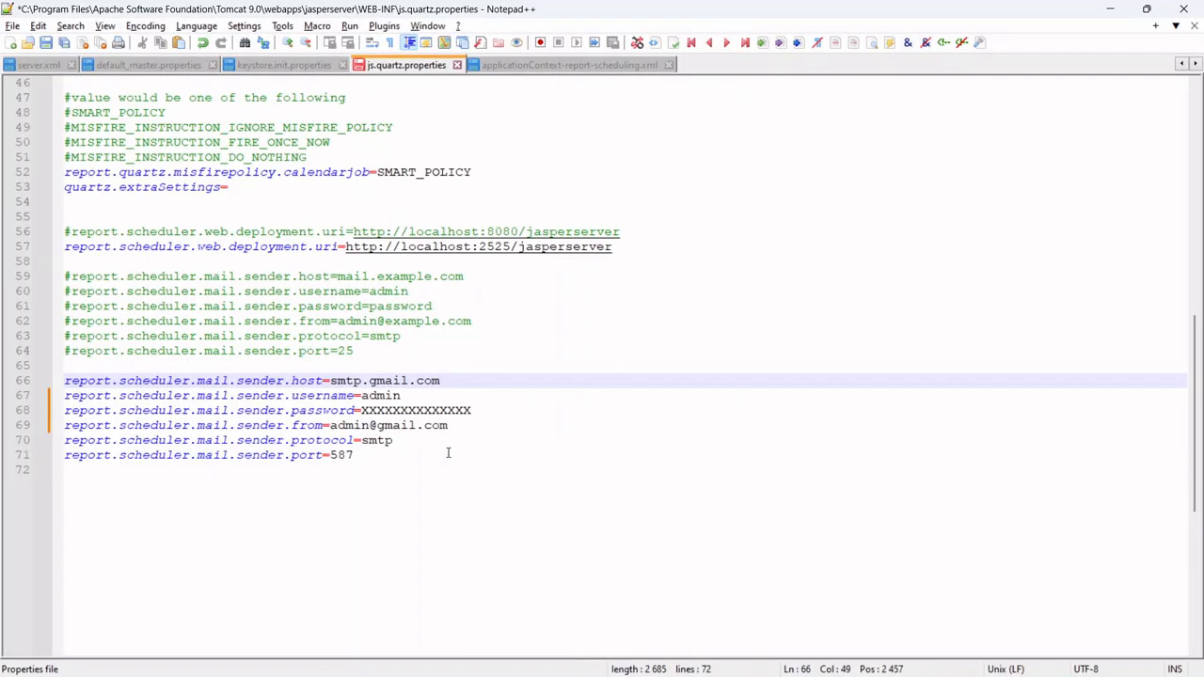
{"action": "left_click_drag", "start_coordinate": [419, 456], "coordinate": [242, 381]}
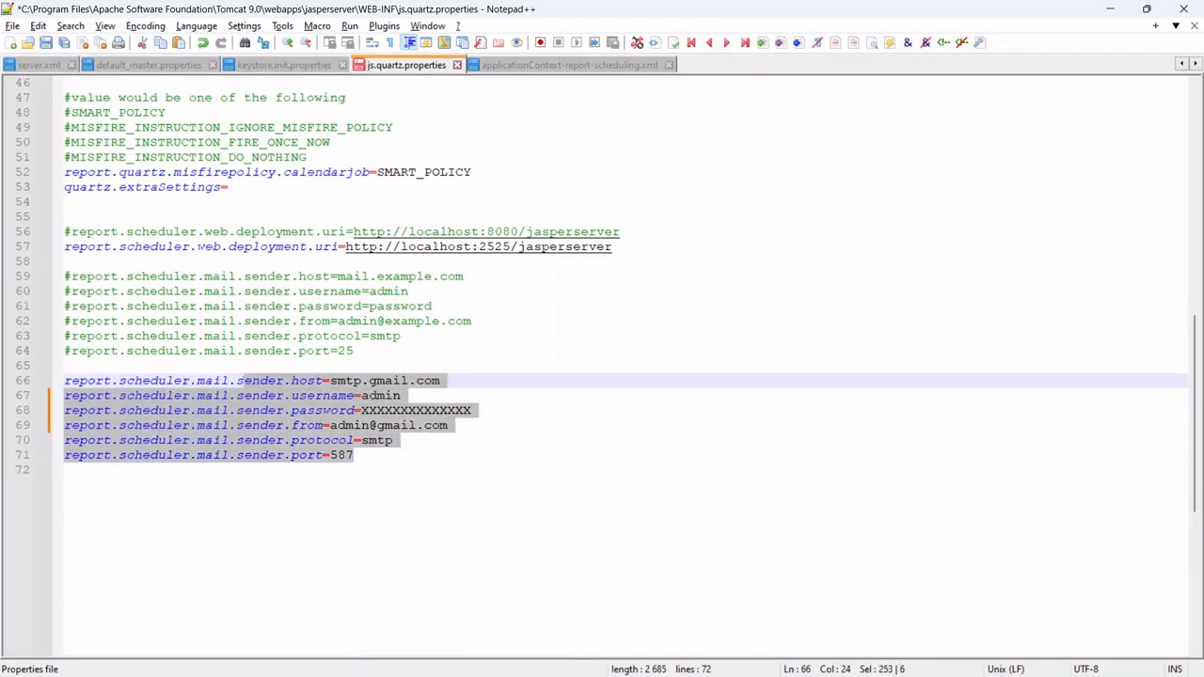
{"action": "left_click", "coordinate": [477, 380]}
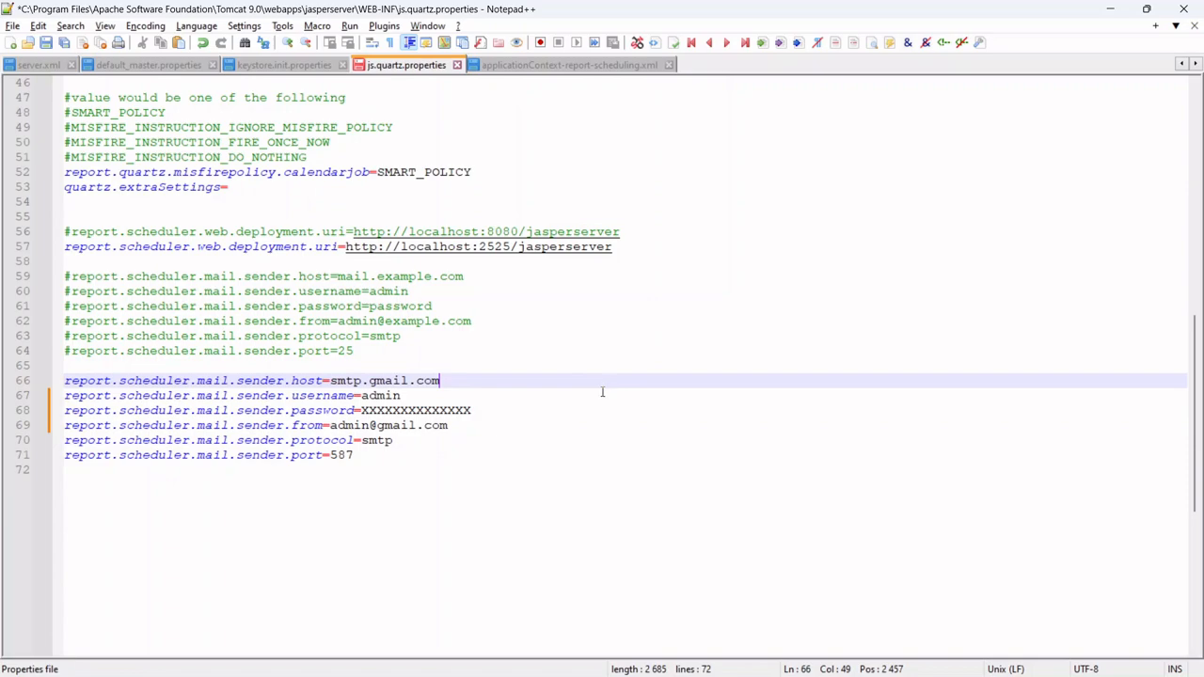
- Examine the reportSchedulerMailSender bean and its javaMailProperties in applicationContext-report-scheduling.xml, and minimize Notepad++
{"action": "left_click", "coordinate": [585, 67]}
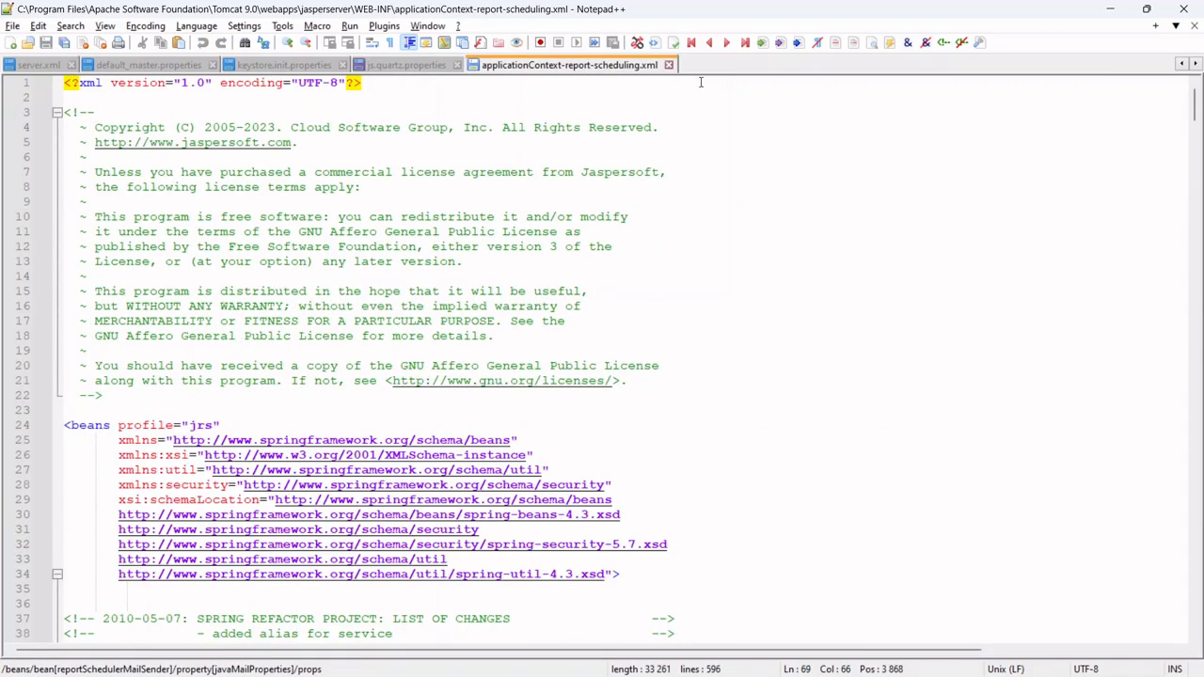
{"action": "scroll", "coordinate": [653, 244], "scroll_direction": "down", "scroll_amount": 14}
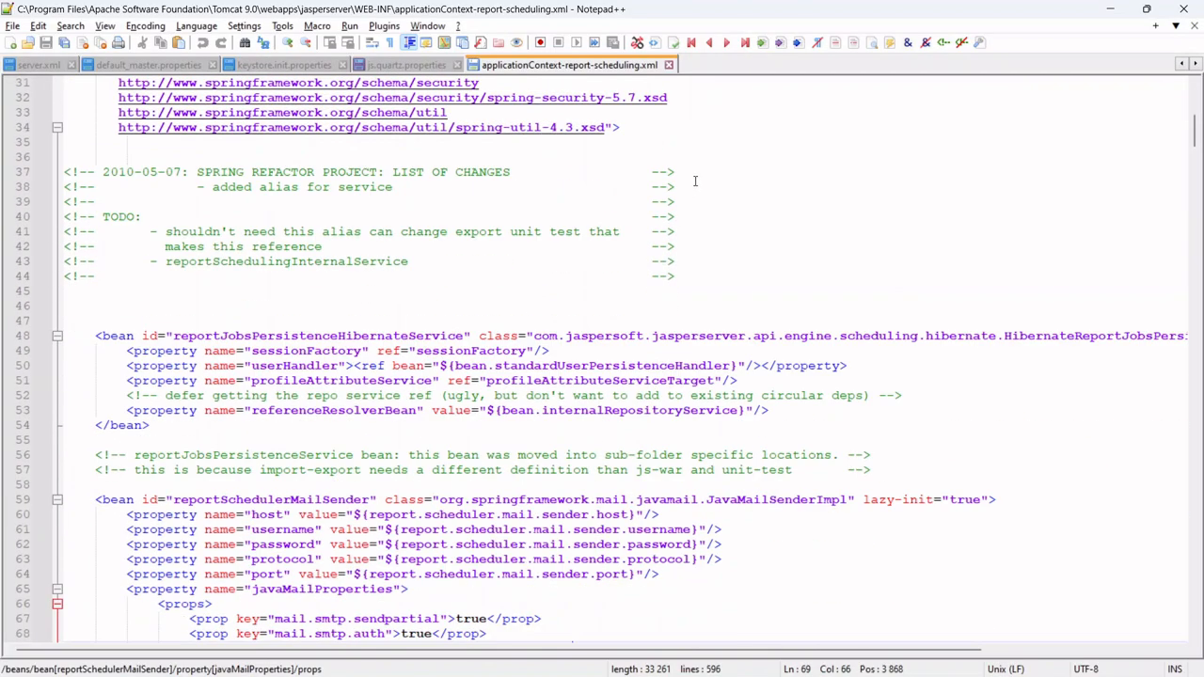
{"action": "scroll", "coordinate": [697, 191], "scroll_direction": "down", "scroll_amount": 5}
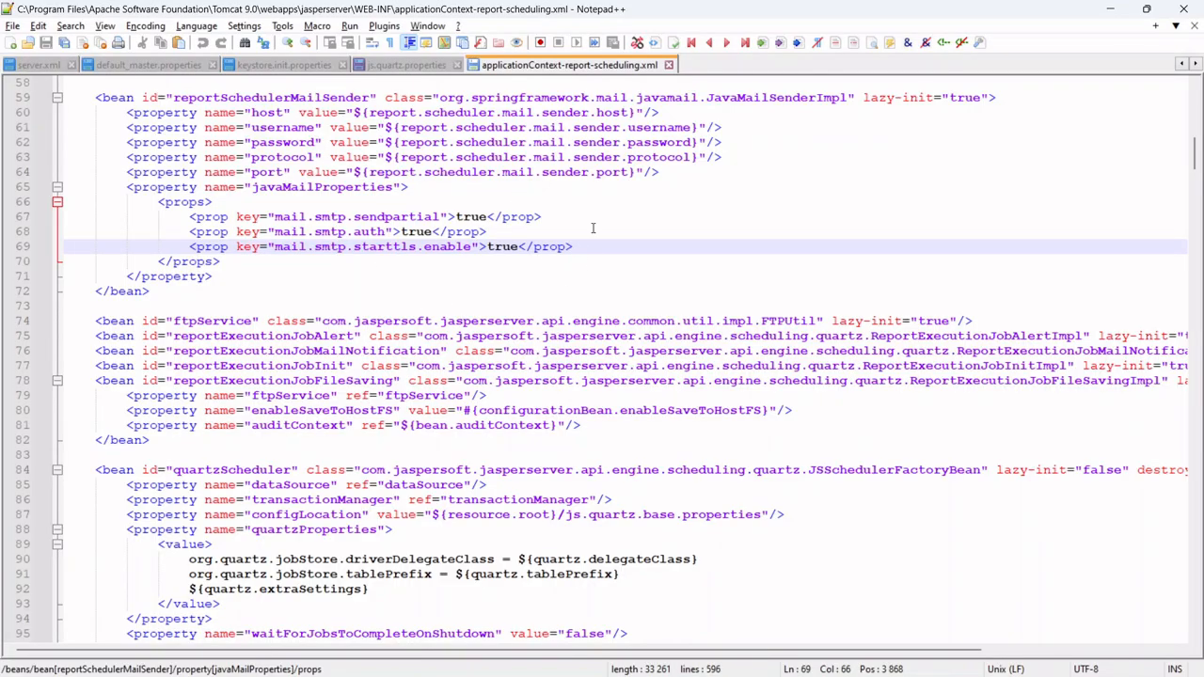
{"action": "left_click", "coordinate": [1111, 8]}
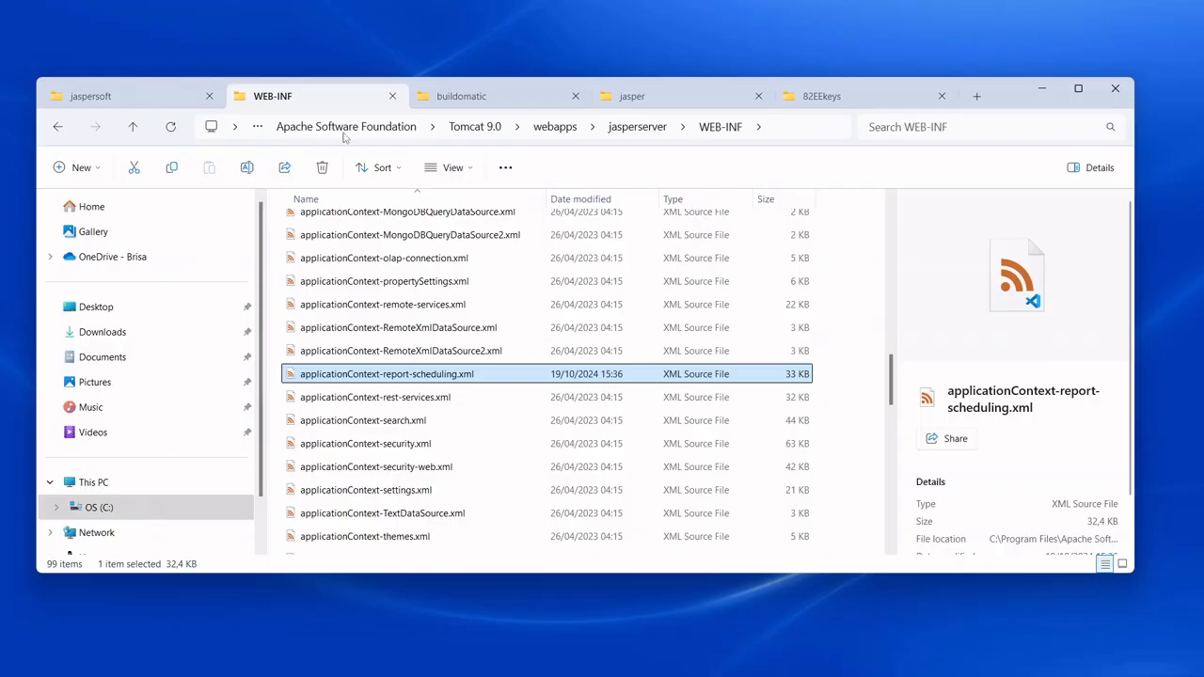
- Go back to Tomcat 9.0's bin folder, run startup.bat, and move the Tomcat console fully into view
{"action": "left_click", "coordinate": [179, 97]}
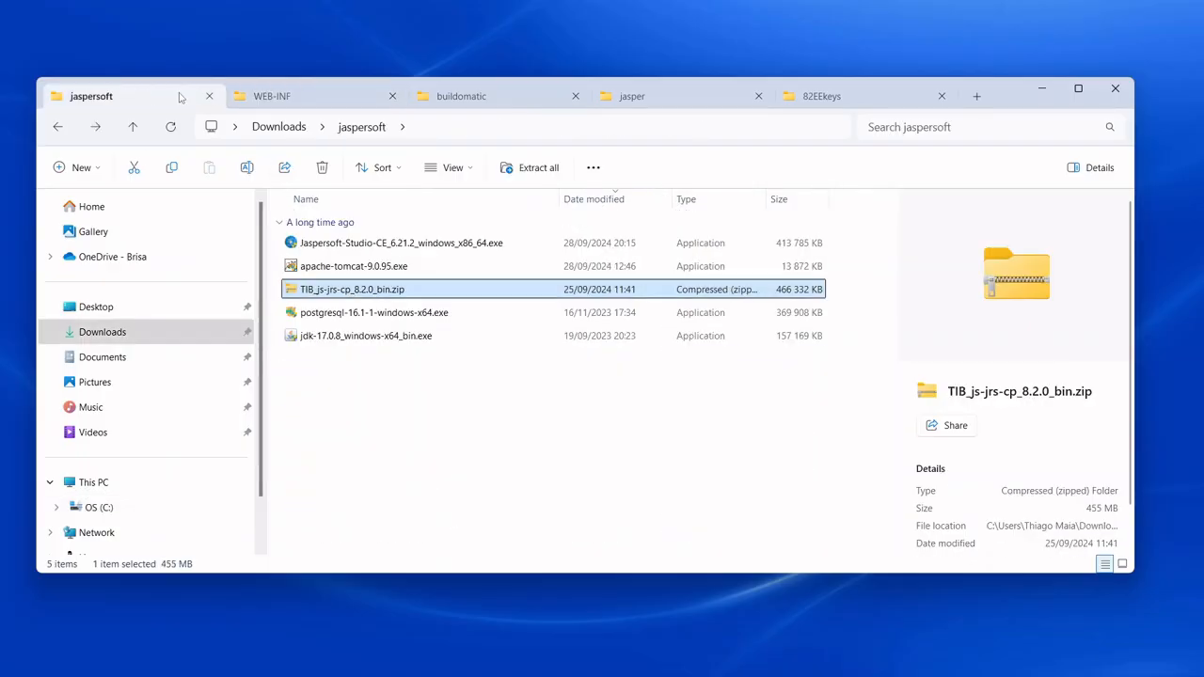
{"action": "left_click", "coordinate": [252, 96]}
{"action": "left_click", "coordinate": [57, 127]}
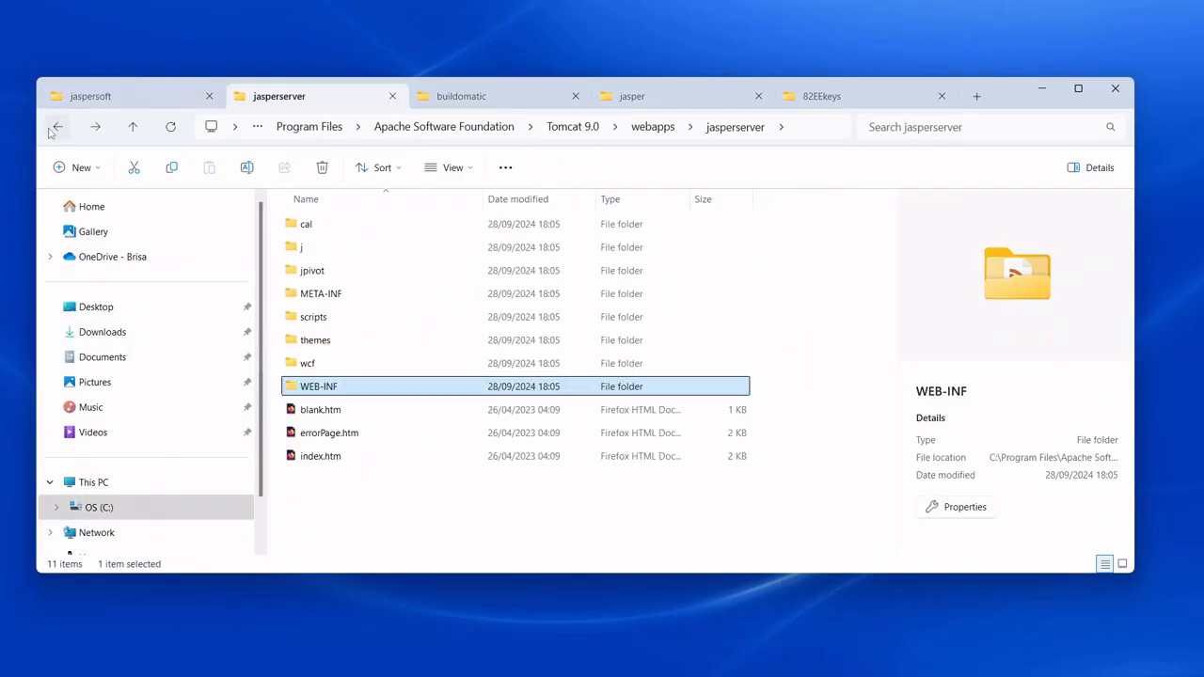
{"action": "left_click", "coordinate": [57, 127]}
{"action": "left_click", "coordinate": [56, 127]}
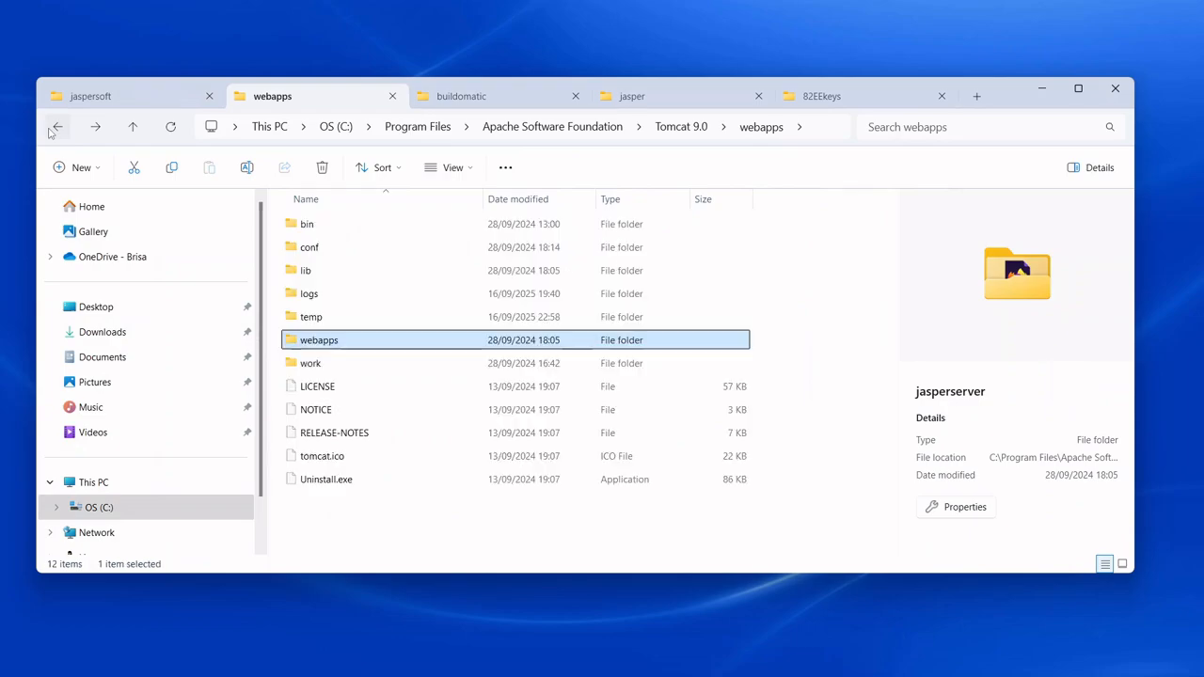
{"action": "left_click", "coordinate": [54, 128]}
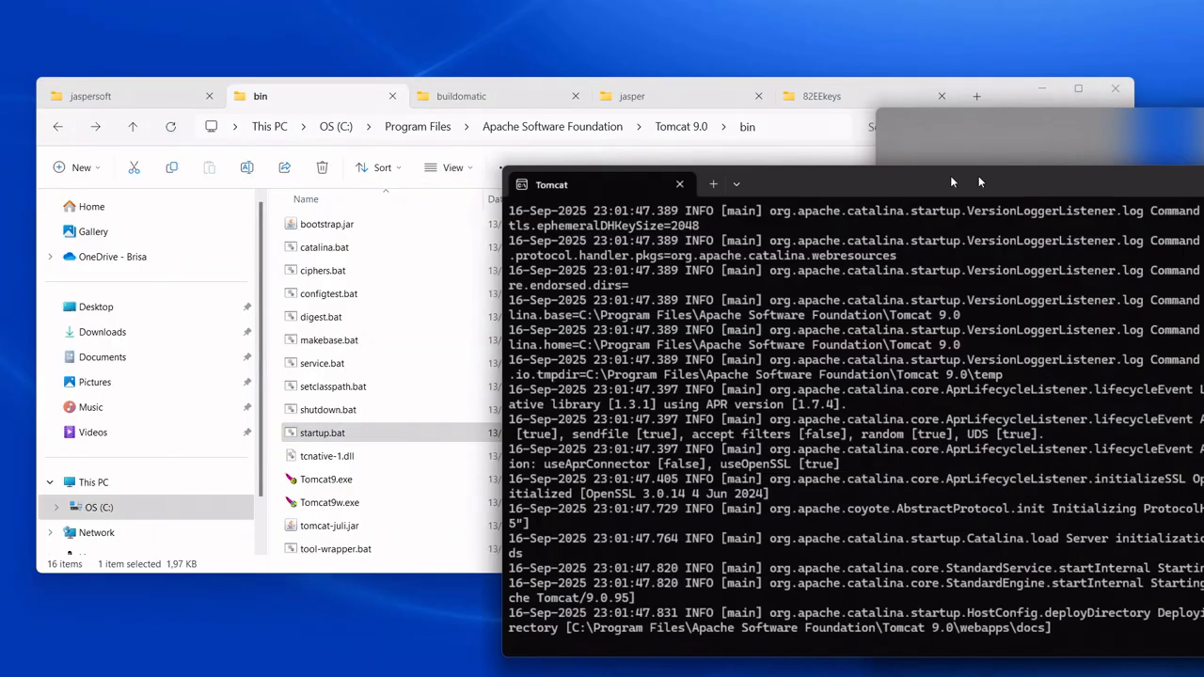
{"action": "left_click_drag", "start_coordinate": [977, 175], "coordinate": [673, 70]}
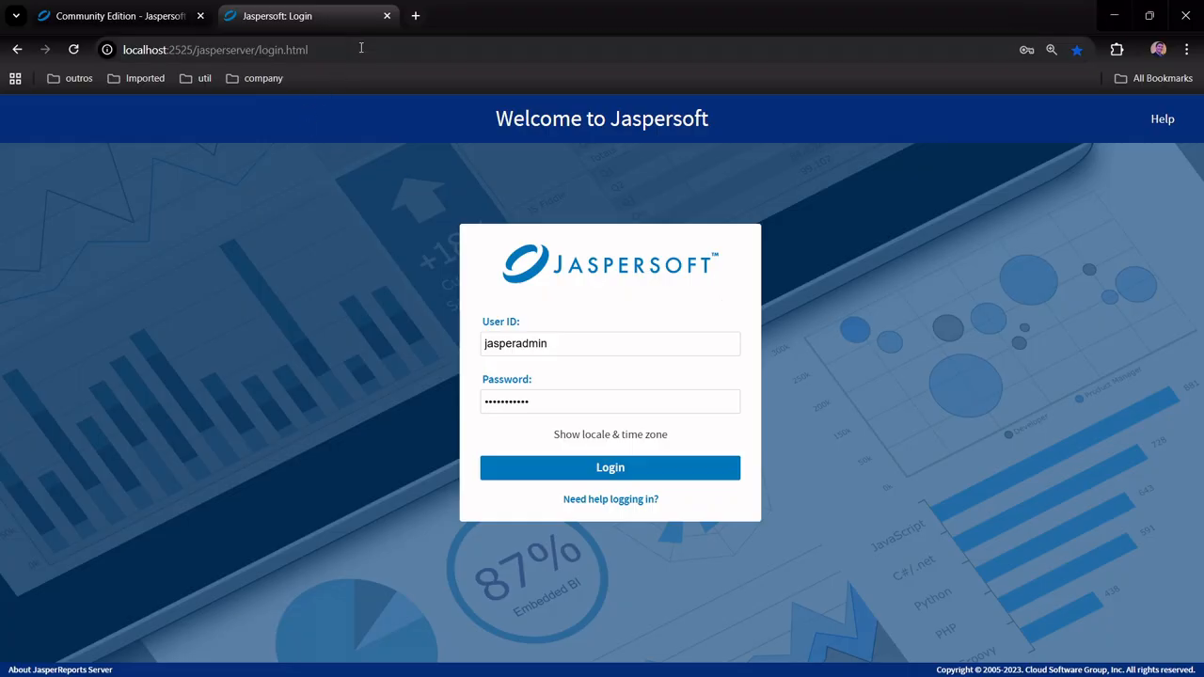
- Reload localhost:2525/jasperserver/login.html in the browser
{"action": "left_click", "coordinate": [360, 47]}
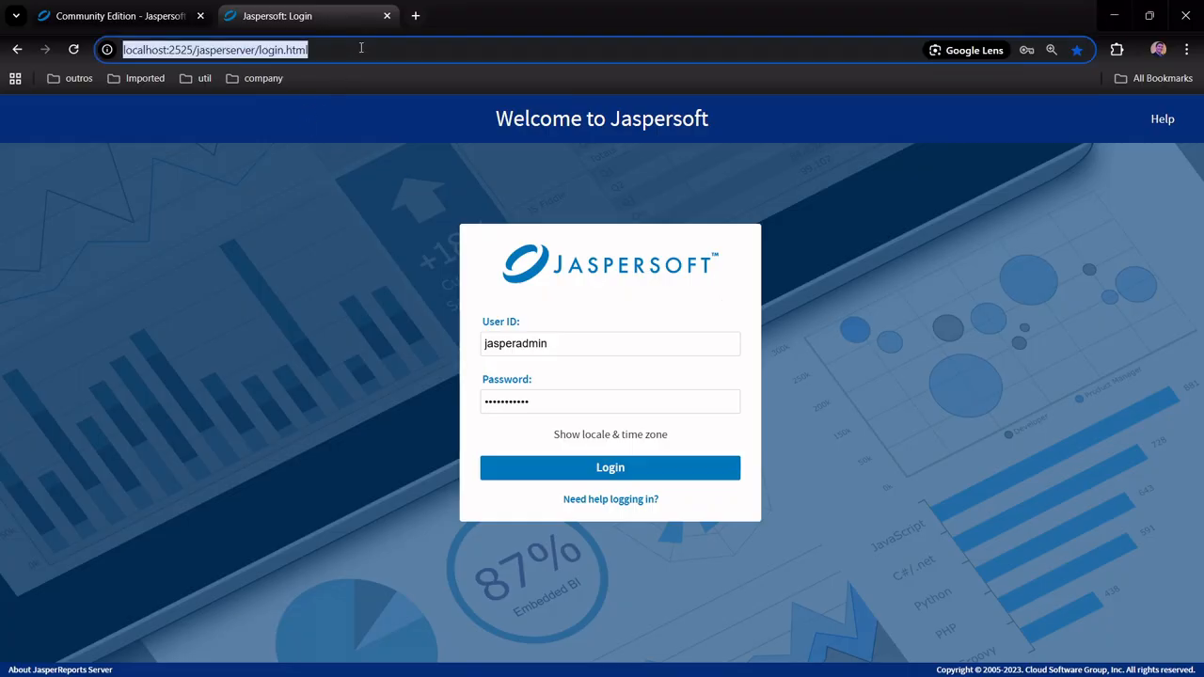
{"action": "key", "text": "Return"}
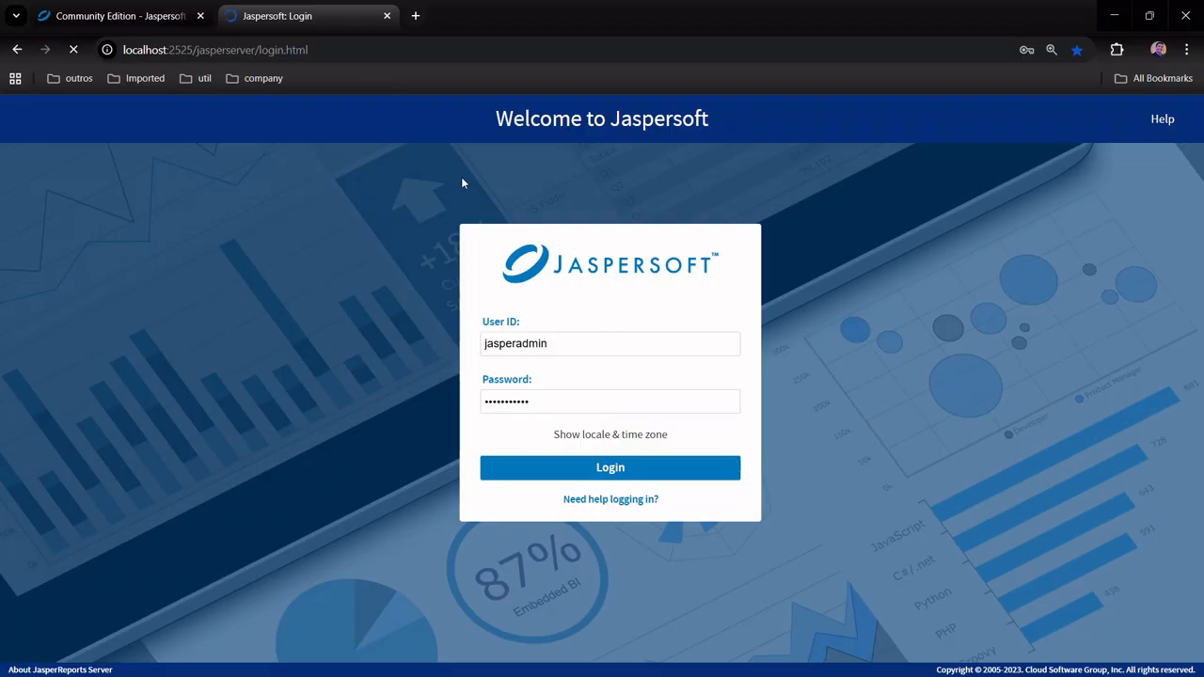
{"action": "key", "text": "alt+Tab"}
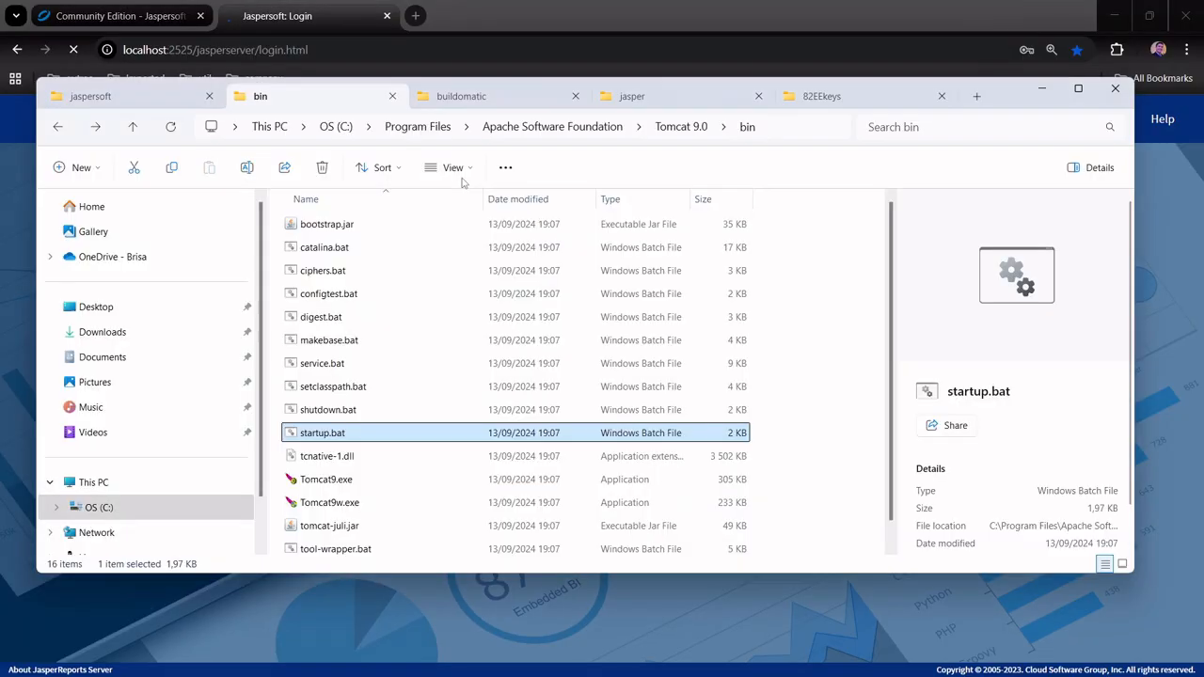
{"action": "key", "text": "alt+Tab"}
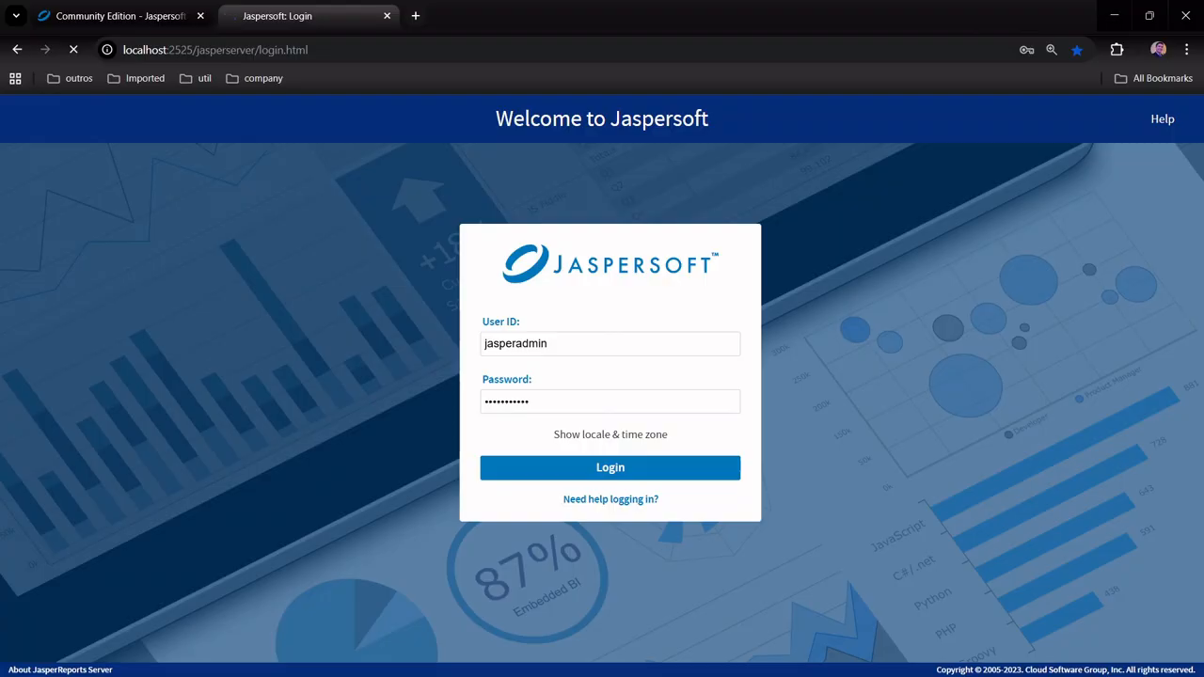
- Check the jasperserver deployment and server startup progress in the Tomcat console while the login page loads
{"action": "key", "text": "alt+Tab"}
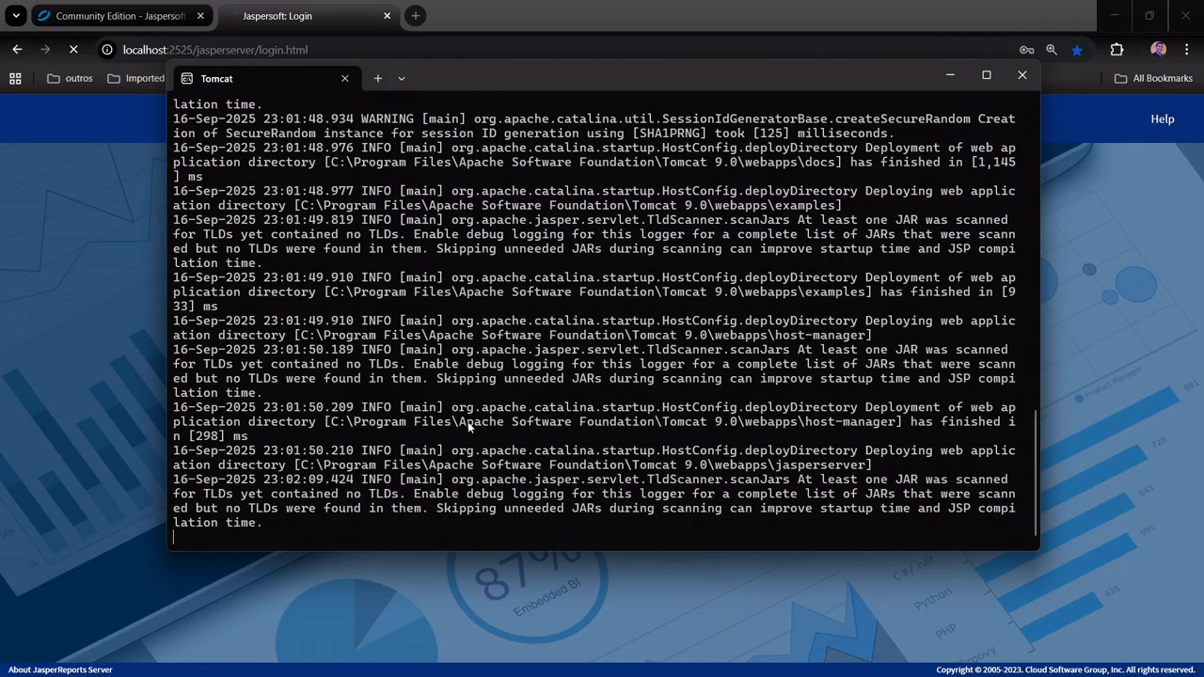
{"action": "scroll", "coordinate": [467, 421], "scroll_direction": "up", "scroll_amount": 1}
{"action": "left_click", "coordinate": [82, 317]}
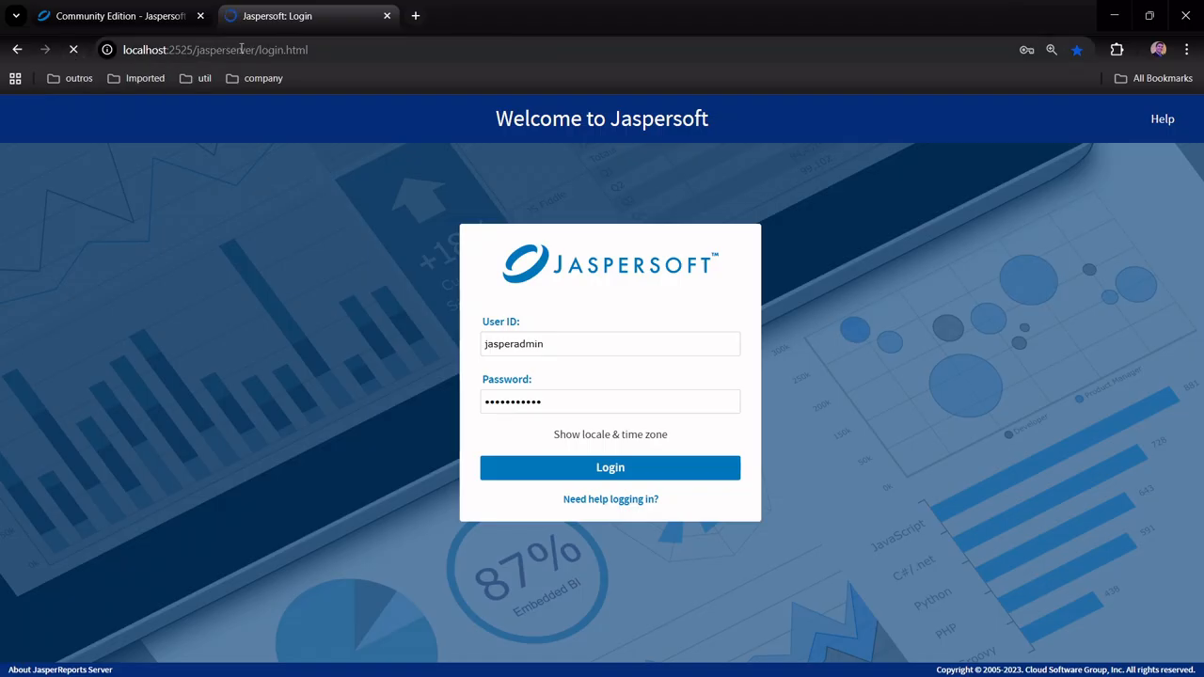
{"action": "left_click", "coordinate": [383, 43]}
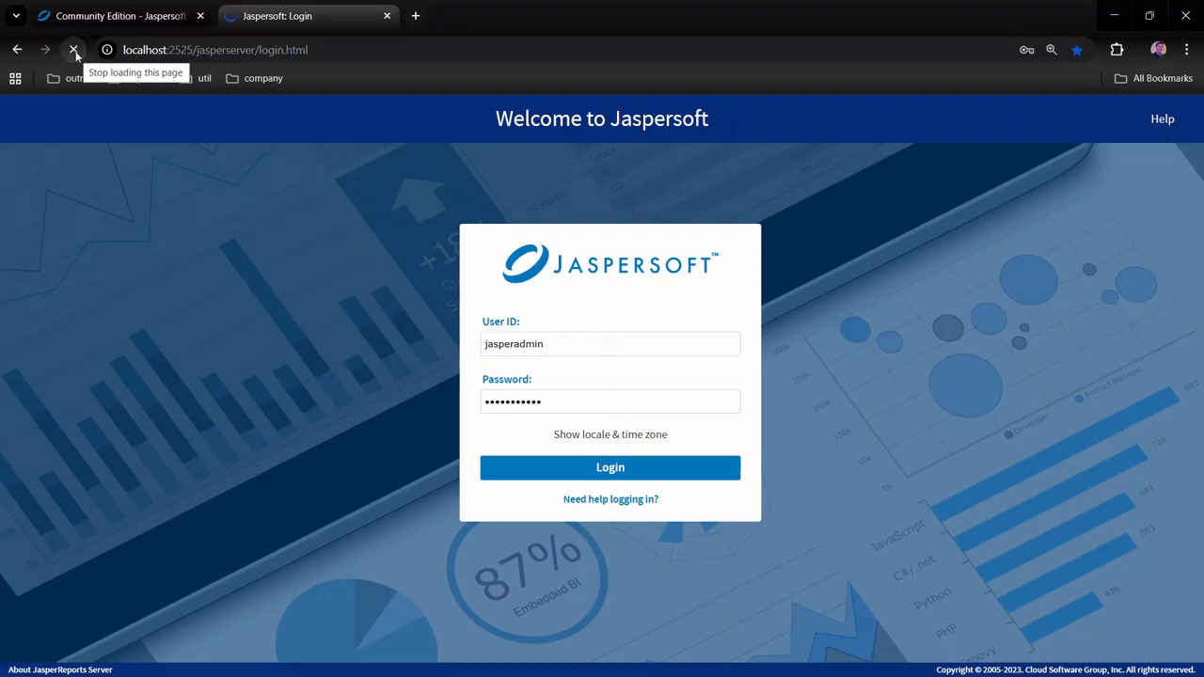
{"action": "key", "text": "alt+Tab"}
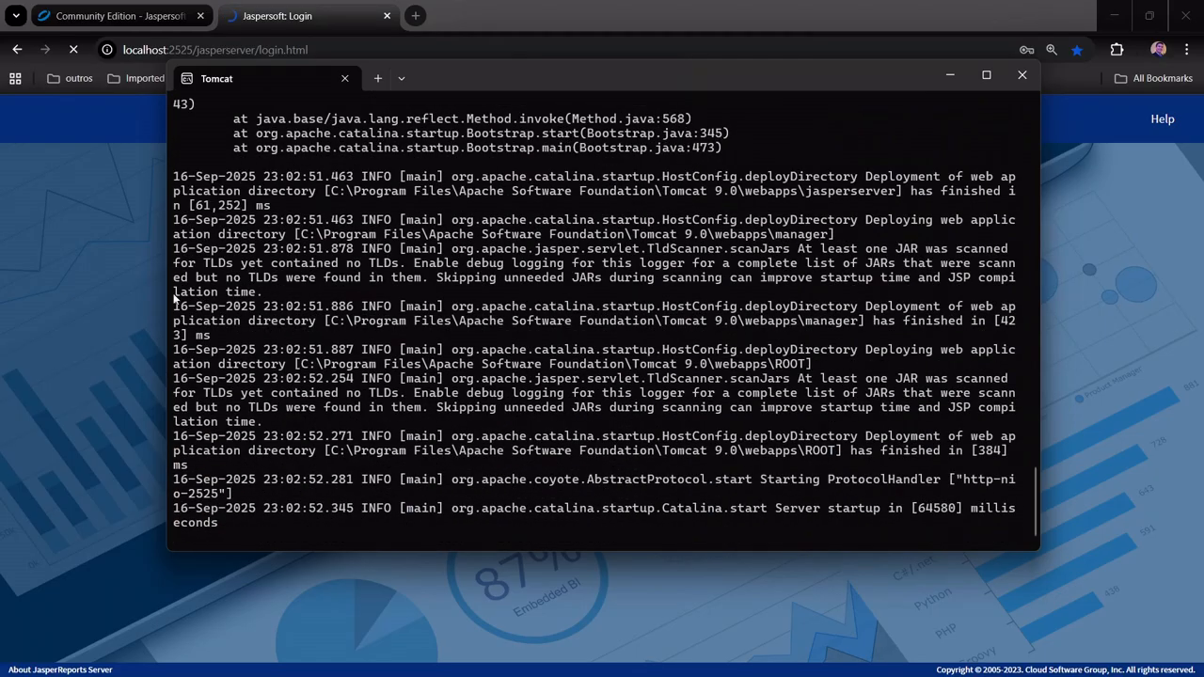
- Return to the browser, log in to JasperReports Server with the prefilled credentials, and dismiss the password change warning
{"action": "left_click", "coordinate": [87, 193]}
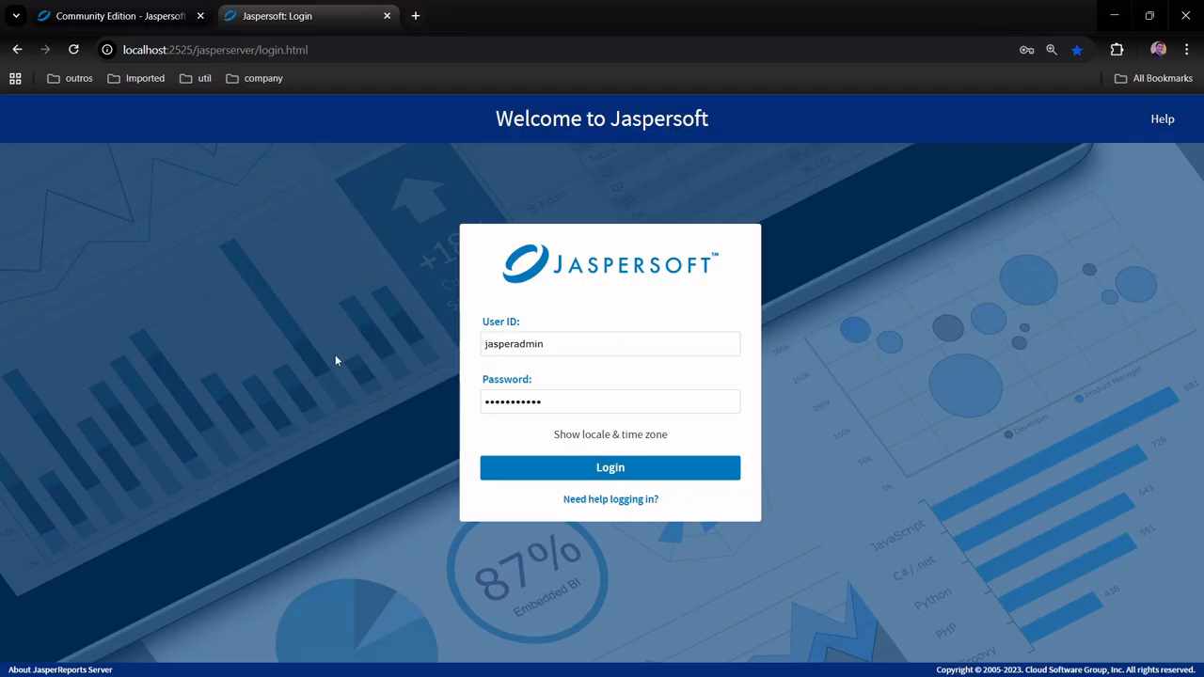
{"action": "left_click", "coordinate": [637, 477]}
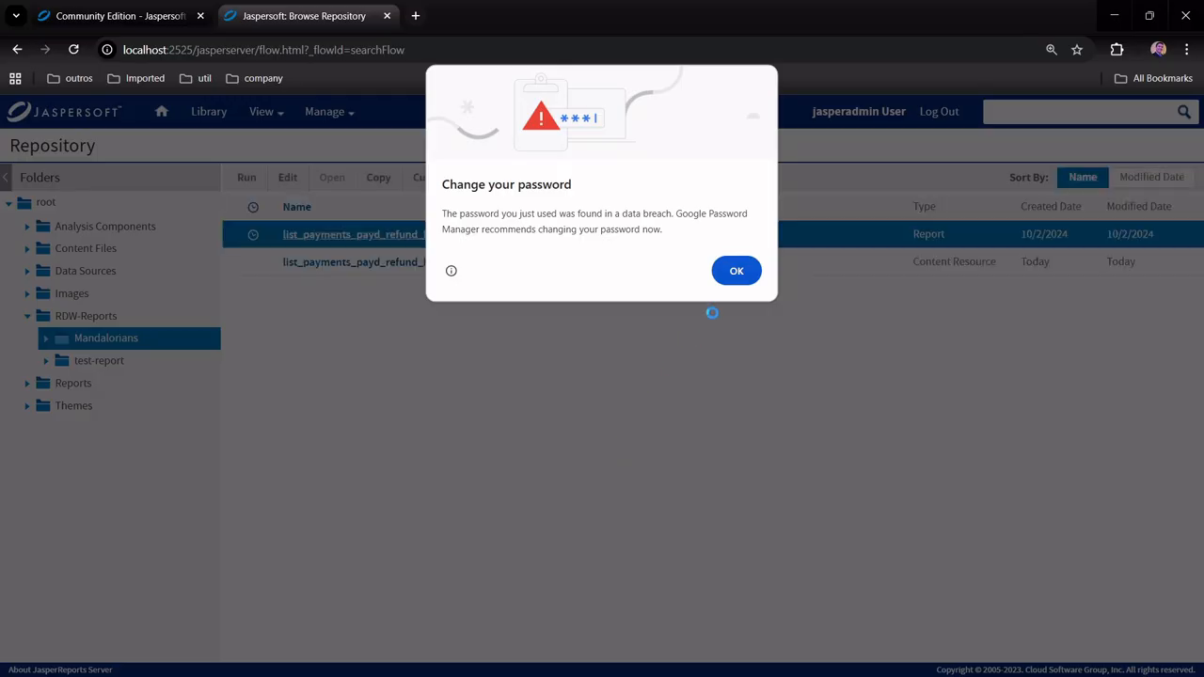
{"action": "left_click", "coordinate": [736, 278]}
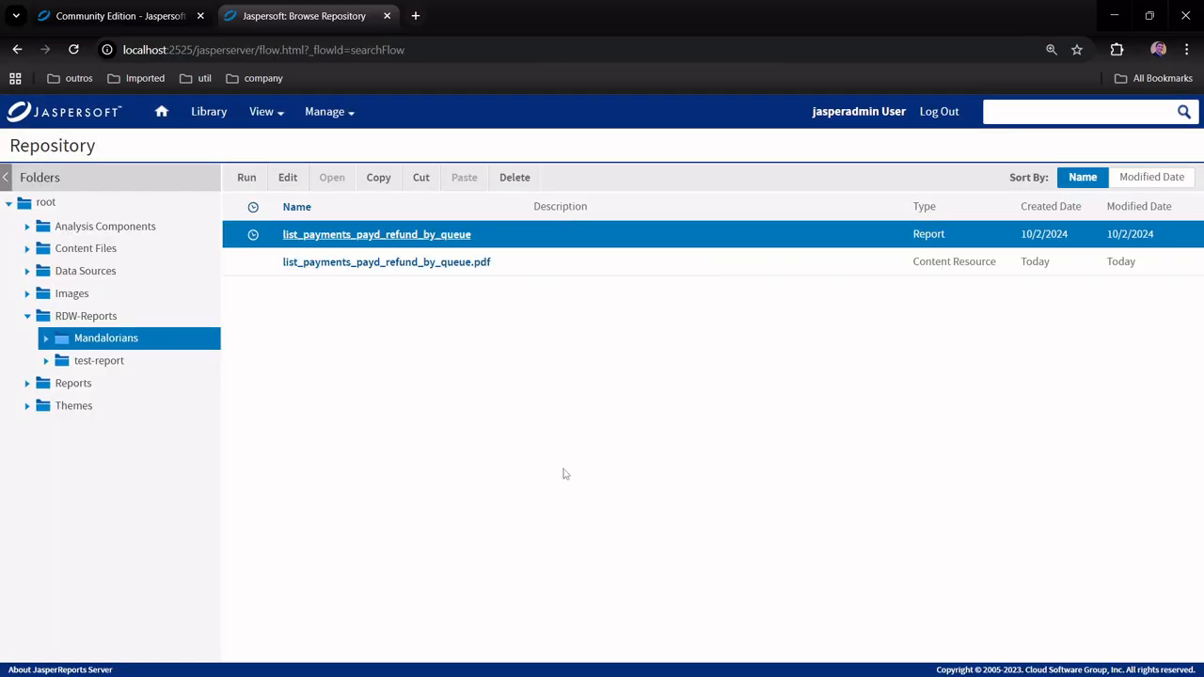
- Collapse the RDW-Reports folder and list the contents of the Data Sources folder
{"action": "left_click", "coordinate": [29, 320]}
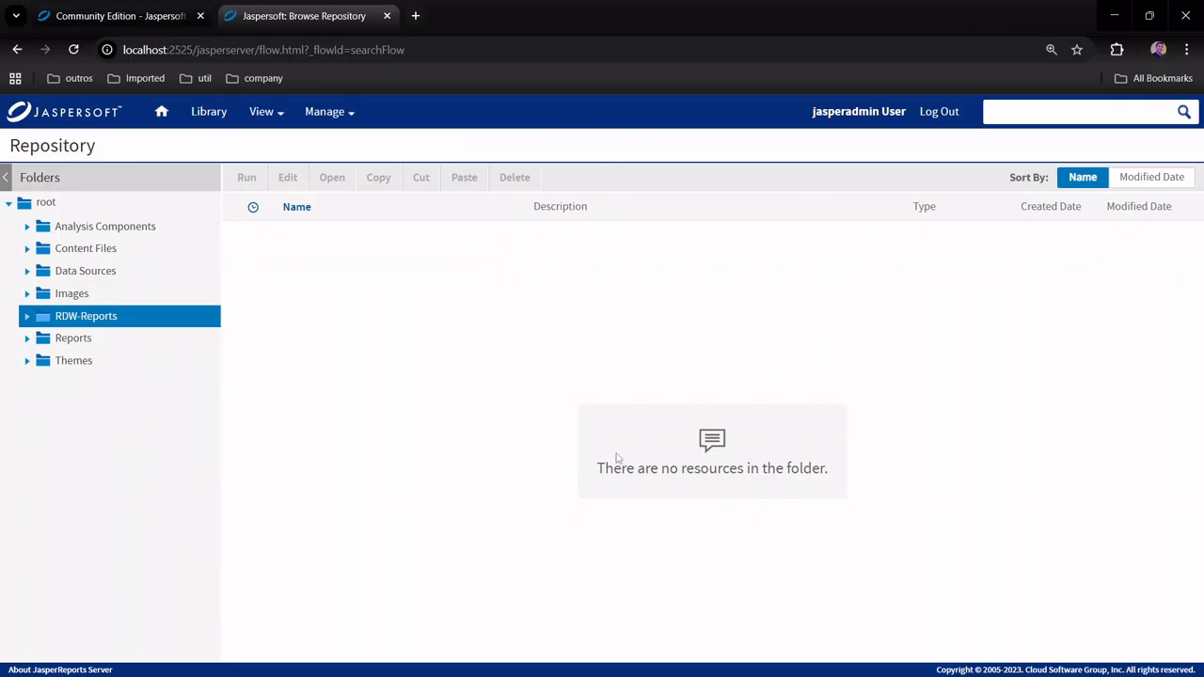
{"action": "key", "text": "Tab"}
{"action": "left_click", "coordinate": [83, 273]}
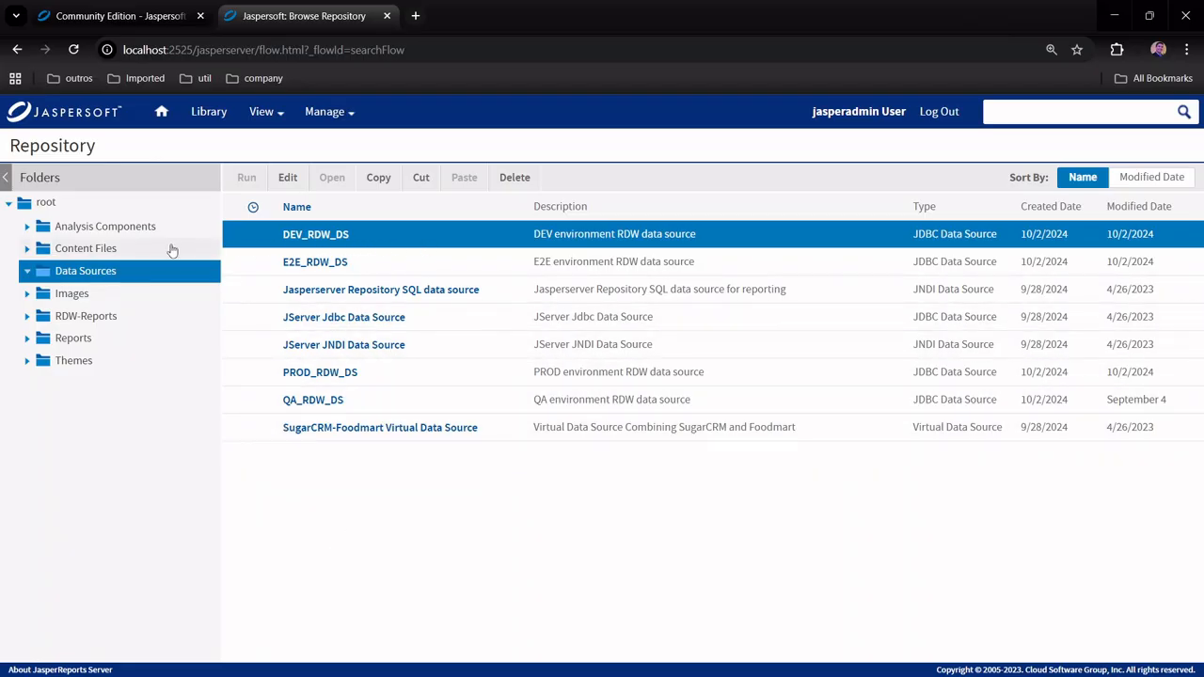
- Start a new data source in the Data Sources folder, review its JDBC connection fields, and cancel it
{"action": "right_click", "coordinate": [91, 276]}
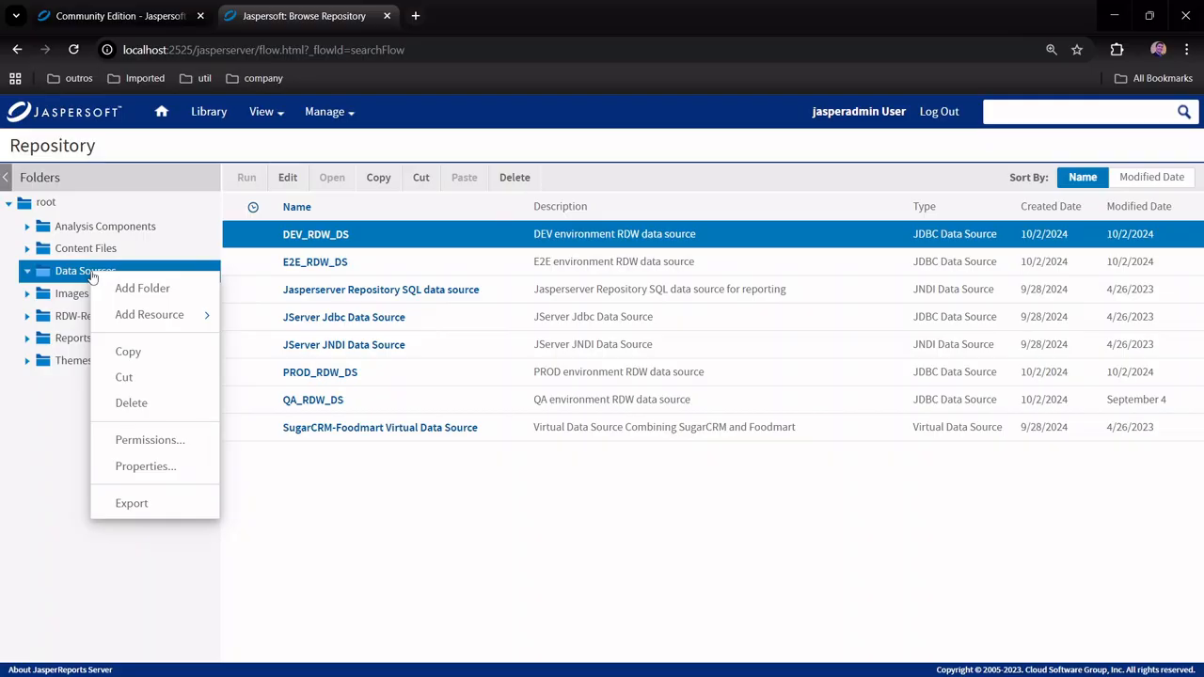
{"action": "mouse_move", "coordinate": [123, 317]}
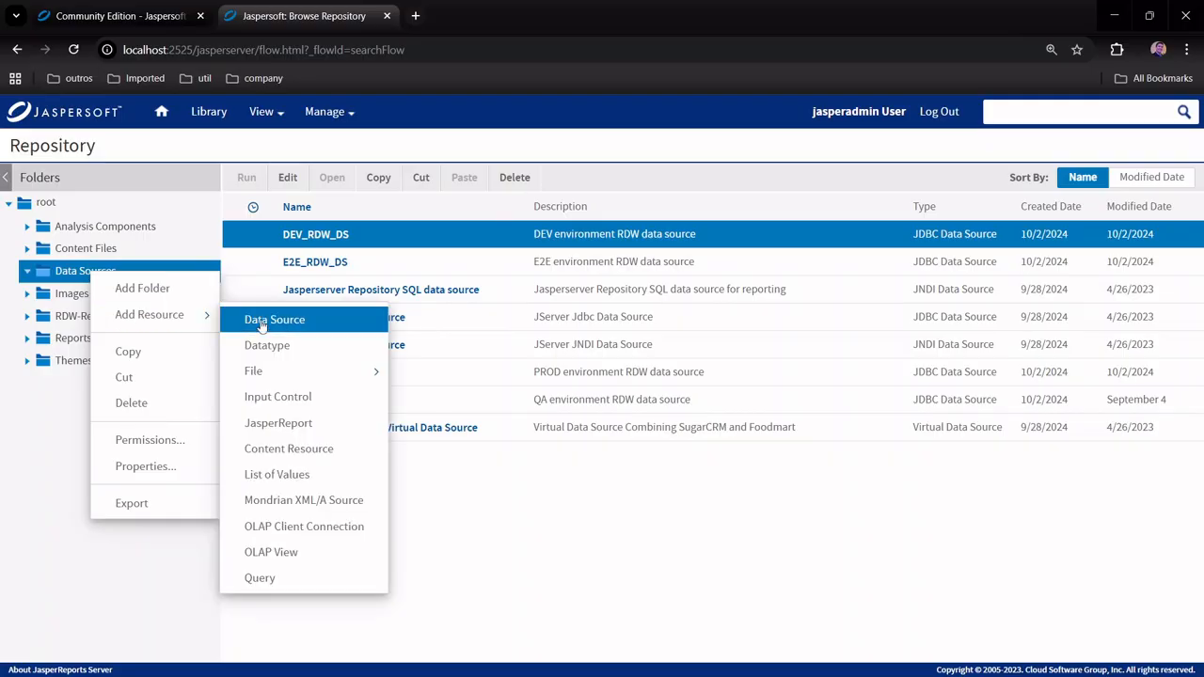
{"action": "left_click", "coordinate": [308, 324]}
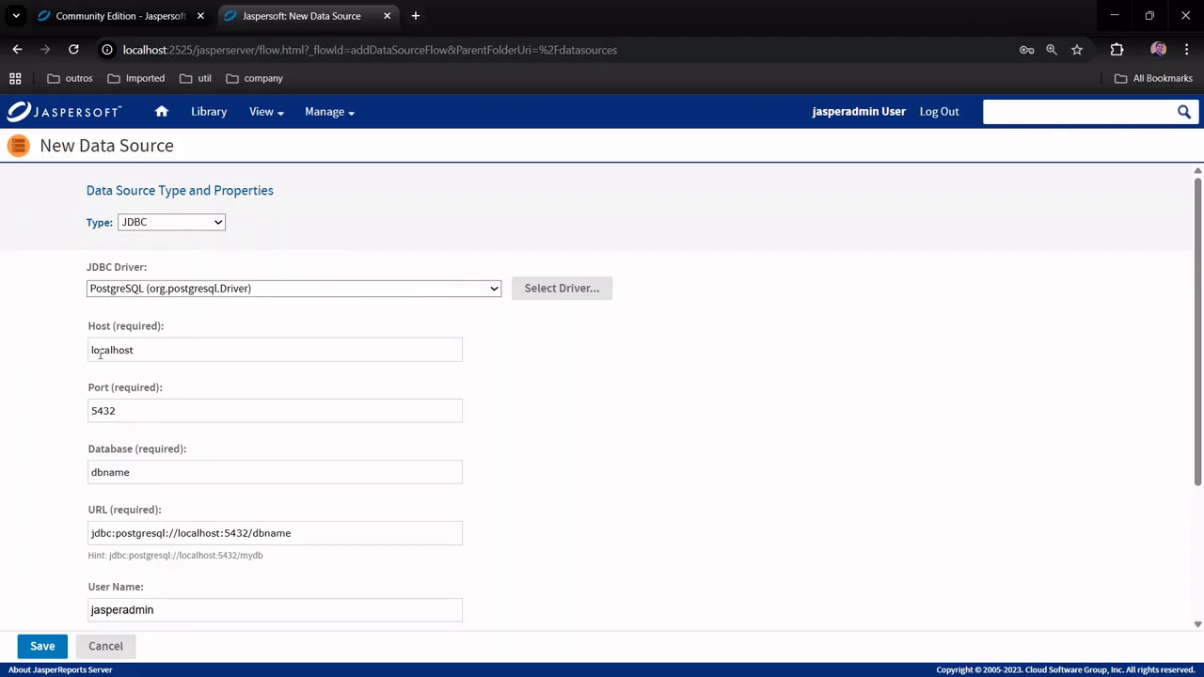
{"action": "scroll", "coordinate": [68, 420], "scroll_direction": "down", "scroll_amount": 2}
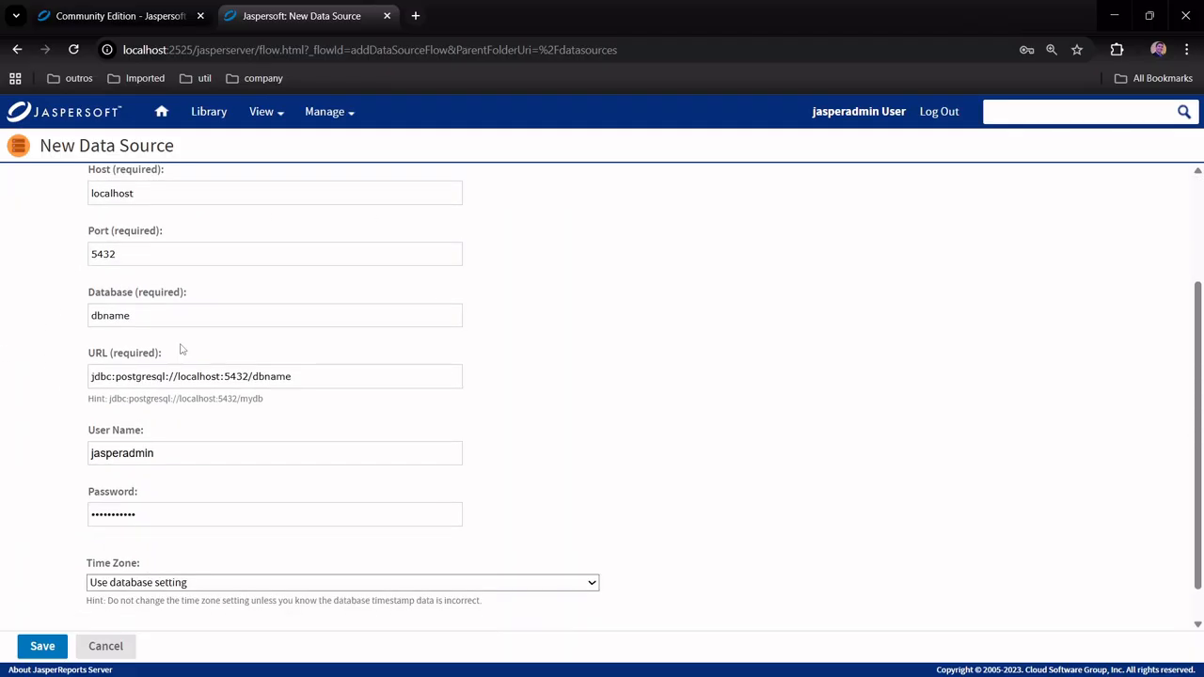
{"action": "scroll", "coordinate": [376, 395], "scroll_direction": "down", "scroll_amount": 1}
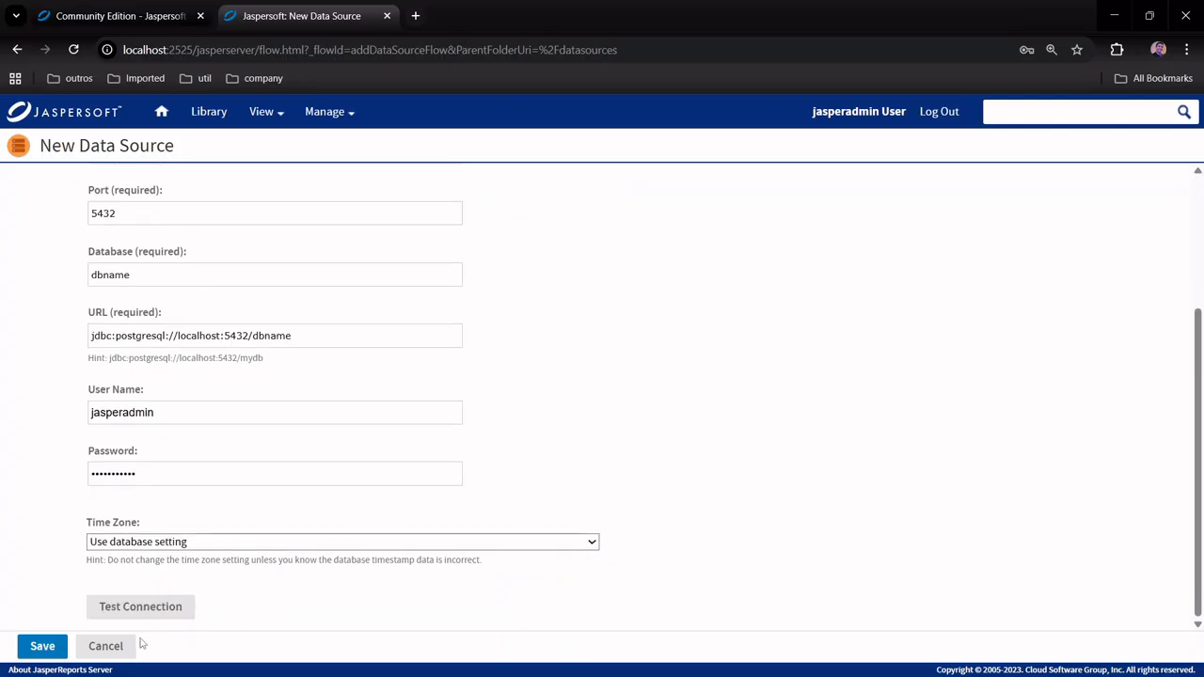
{"action": "left_click", "coordinate": [105, 646]}
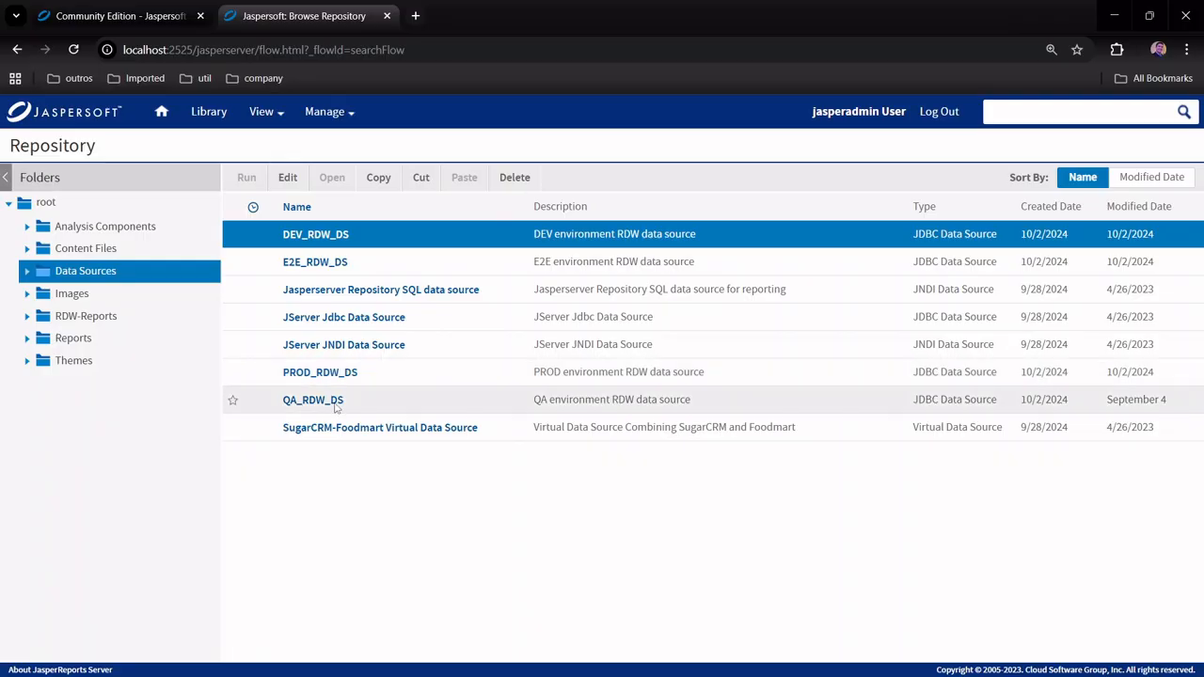
- Open the DEV_RDW_DS data source for editing, review its connection settings, test the connection, and exit without saving
{"action": "right_click", "coordinate": [316, 238]}
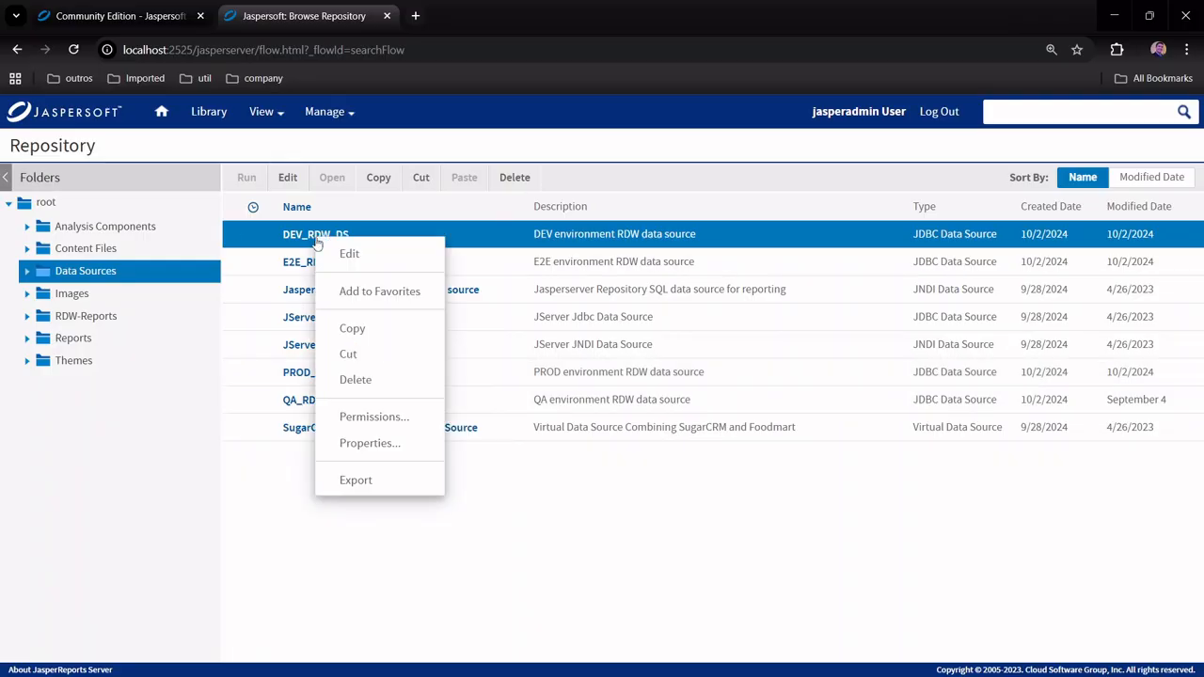
{"action": "left_click", "coordinate": [381, 256]}
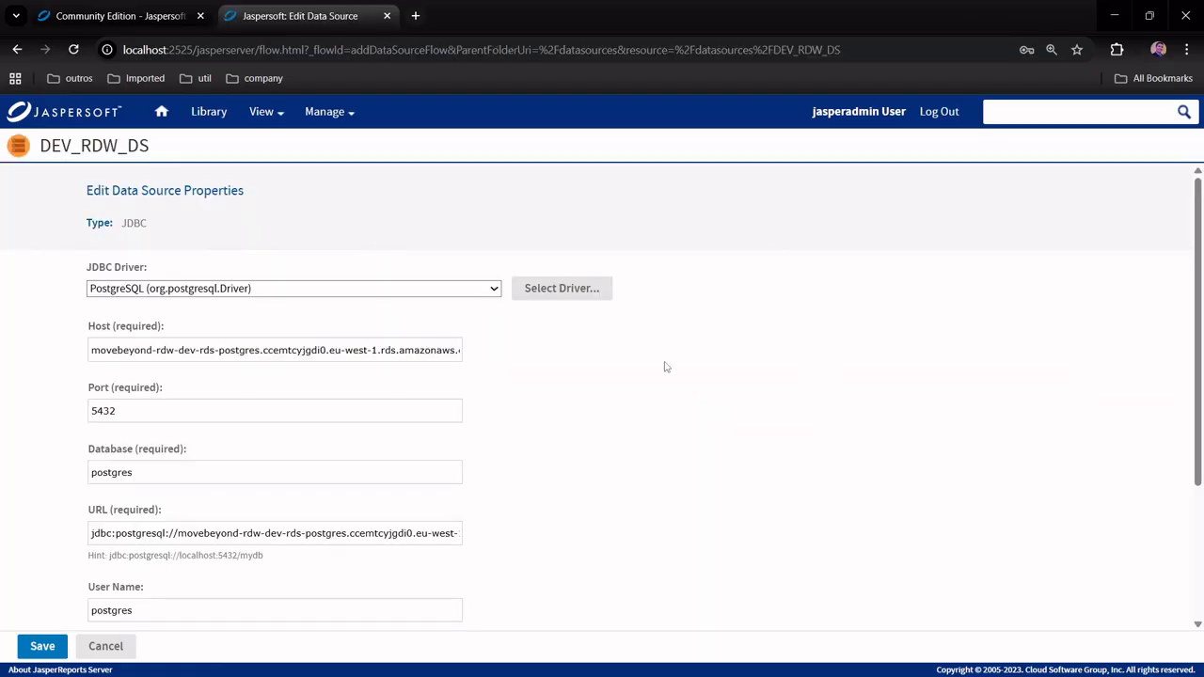
{"action": "scroll", "coordinate": [664, 365], "scroll_direction": "down", "scroll_amount": 1}
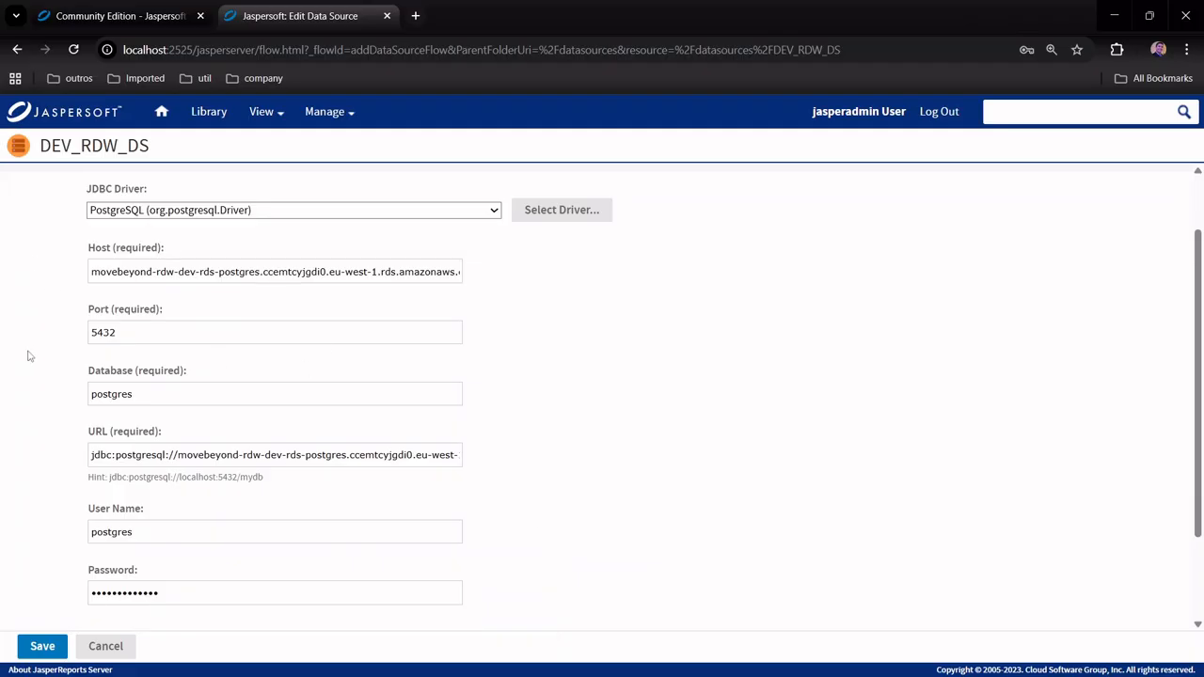
{"action": "scroll", "coordinate": [54, 315], "scroll_direction": "down", "scroll_amount": 1}
{"action": "scroll", "coordinate": [54, 315], "scroll_direction": "down", "scroll_amount": 1}
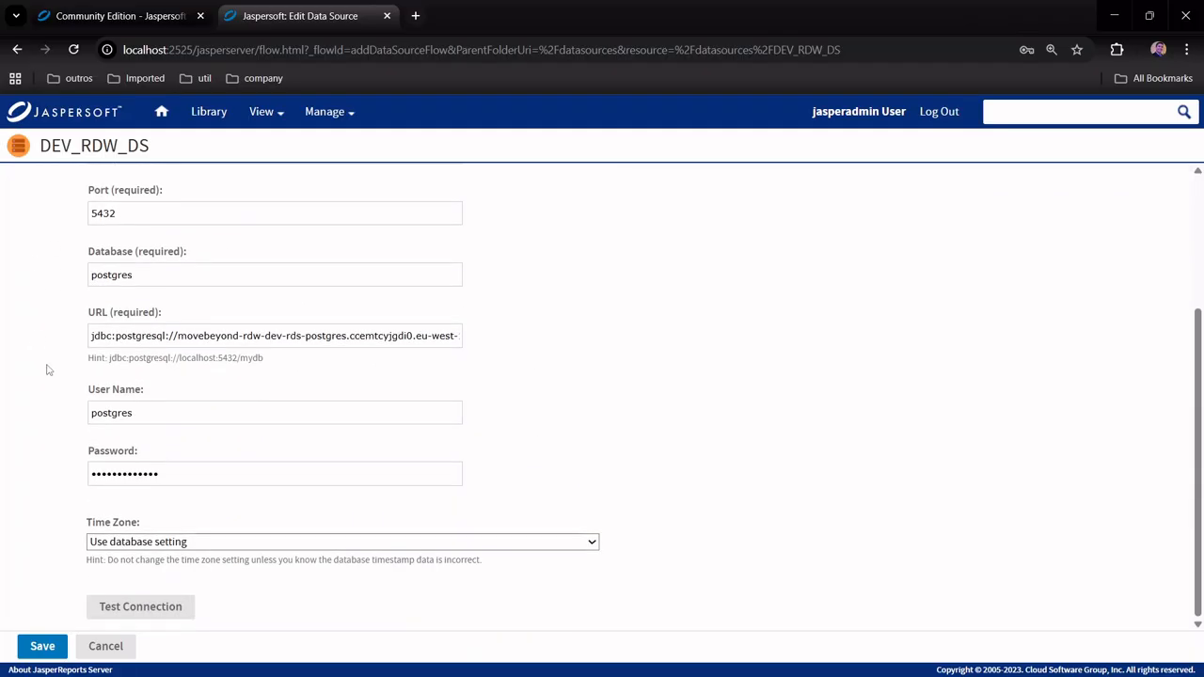
{"action": "left_click", "coordinate": [167, 613]}
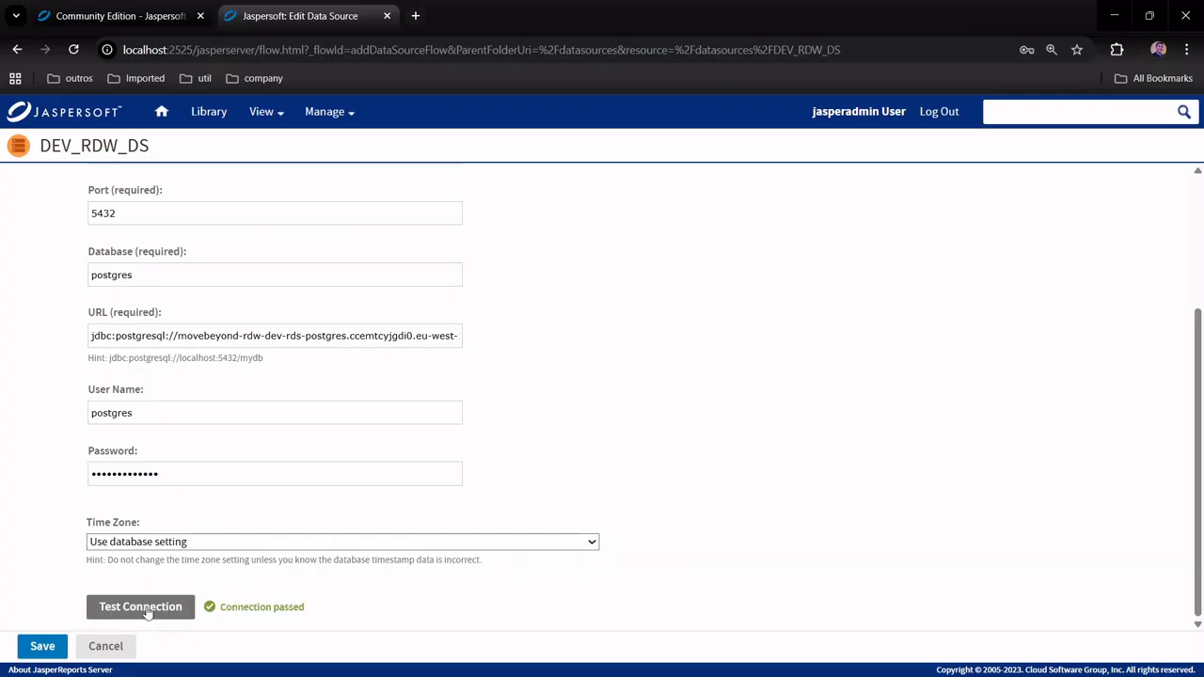
{"action": "left_click", "coordinate": [120, 647]}
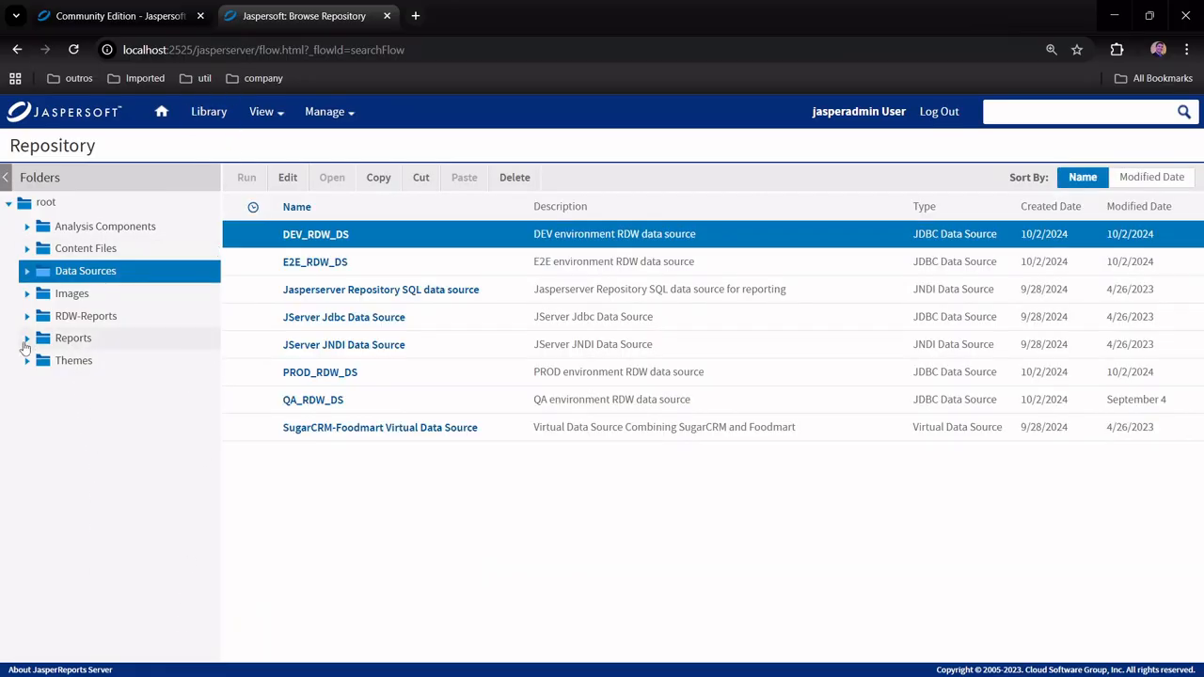
- View the contents of the Interactive folder under Reports and collapse Reports again
{"action": "left_click", "coordinate": [27, 340]}
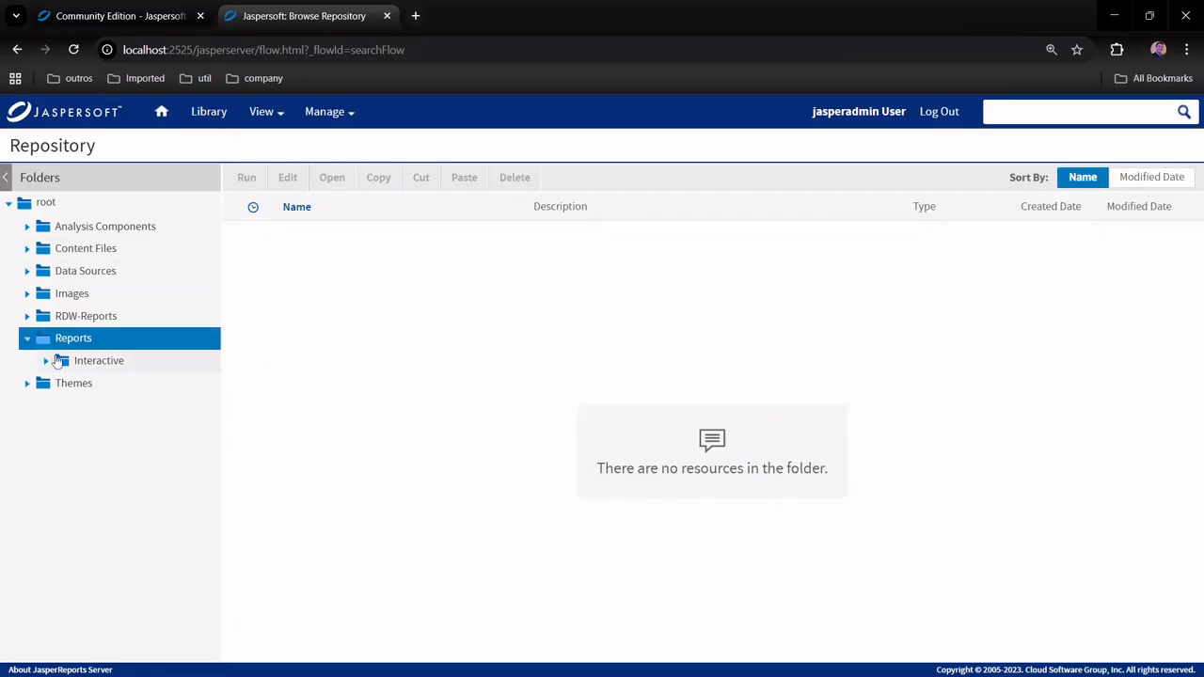
{"action": "left_click", "coordinate": [59, 362]}
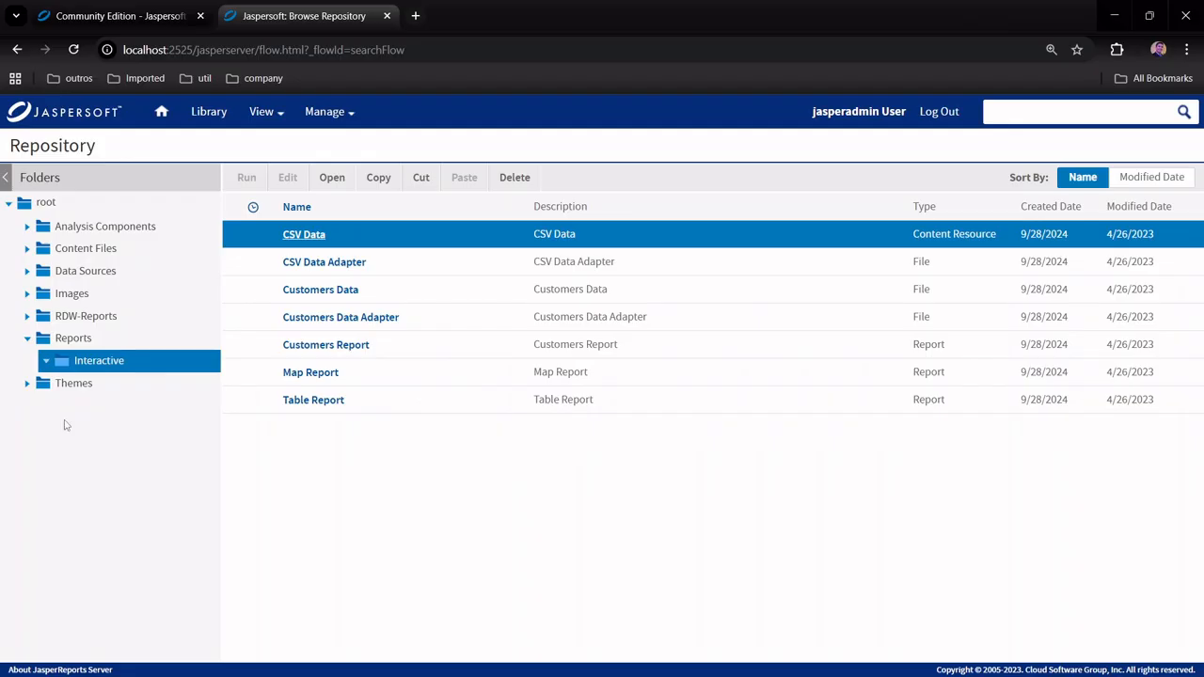
{"action": "left_click", "coordinate": [27, 339]}
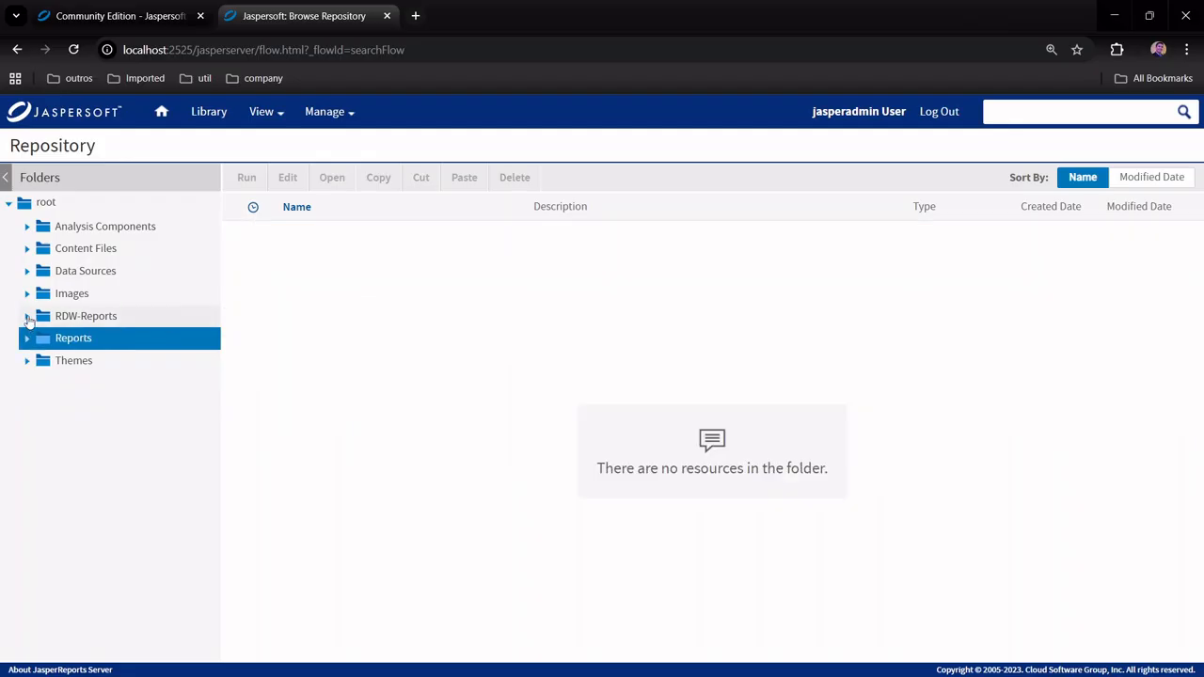
- Open list_payments_payd_refund_by_queue from RDW-Reports' Mandalorians folder, cancel its input controls, and close the report
{"action": "left_click", "coordinate": [28, 316]}
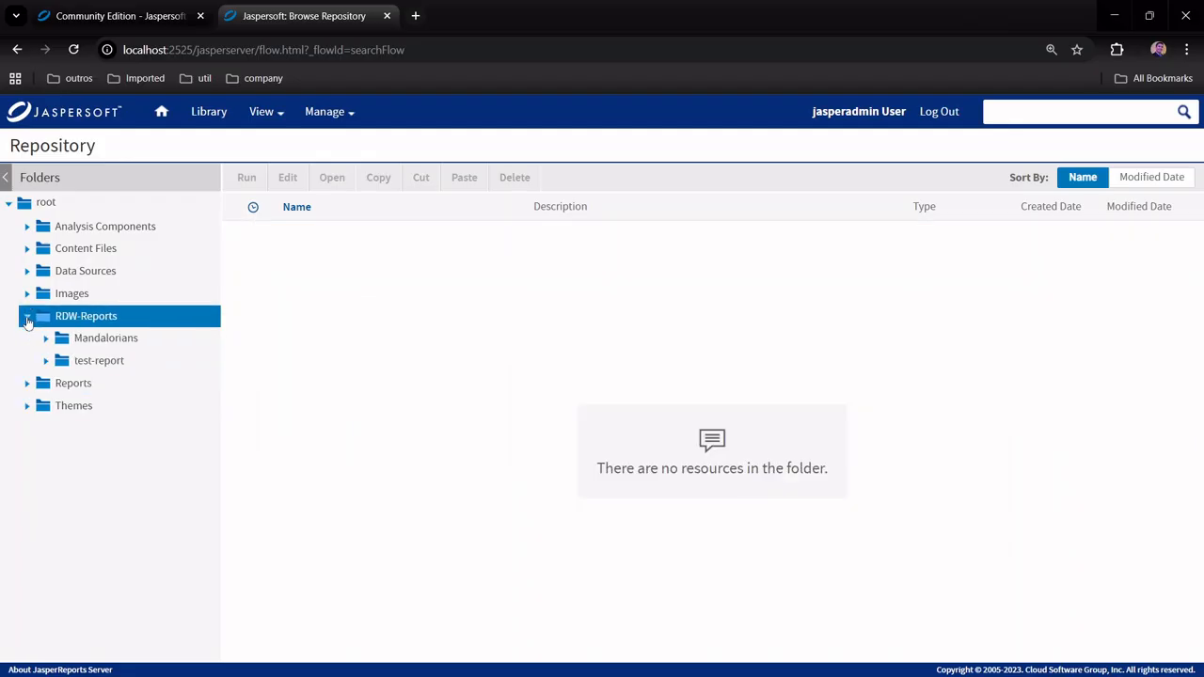
{"action": "left_click", "coordinate": [47, 342]}
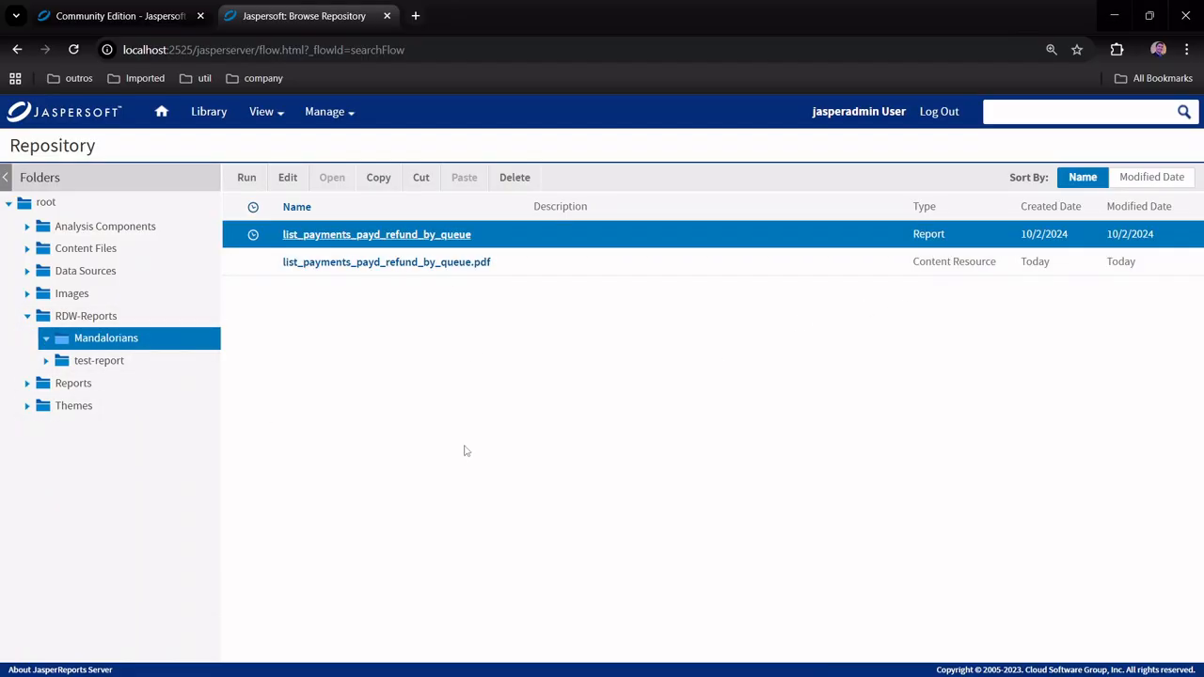
{"action": "left_click", "coordinate": [404, 237]}
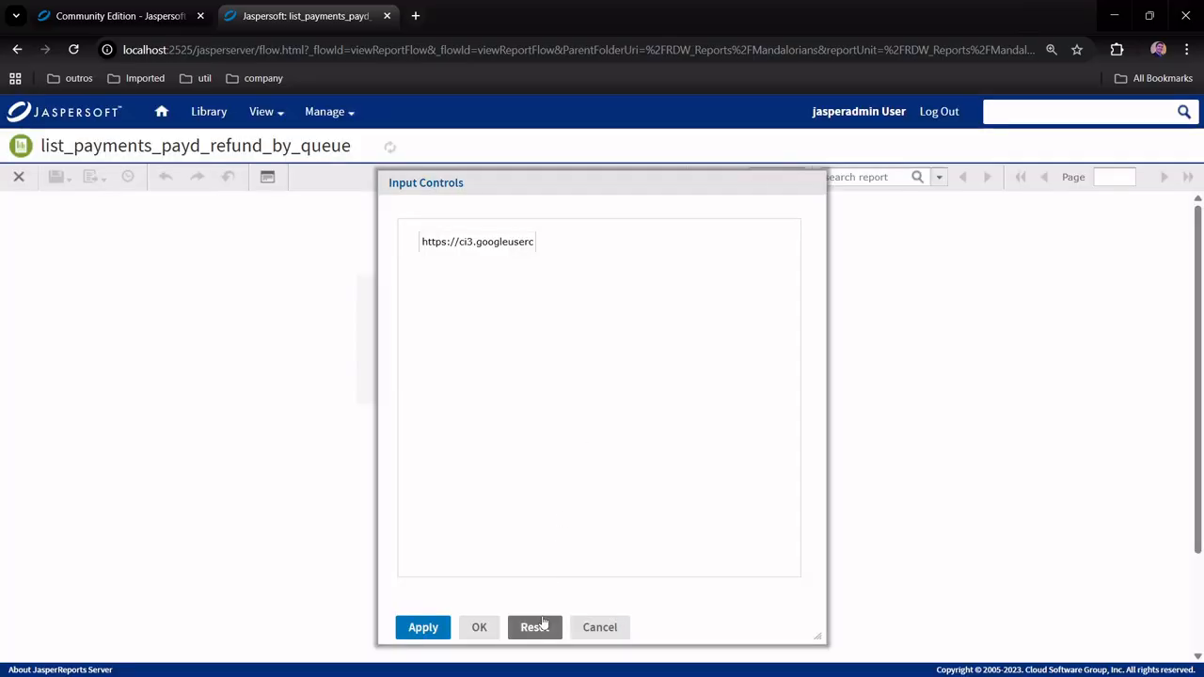
{"action": "left_click", "coordinate": [602, 627]}
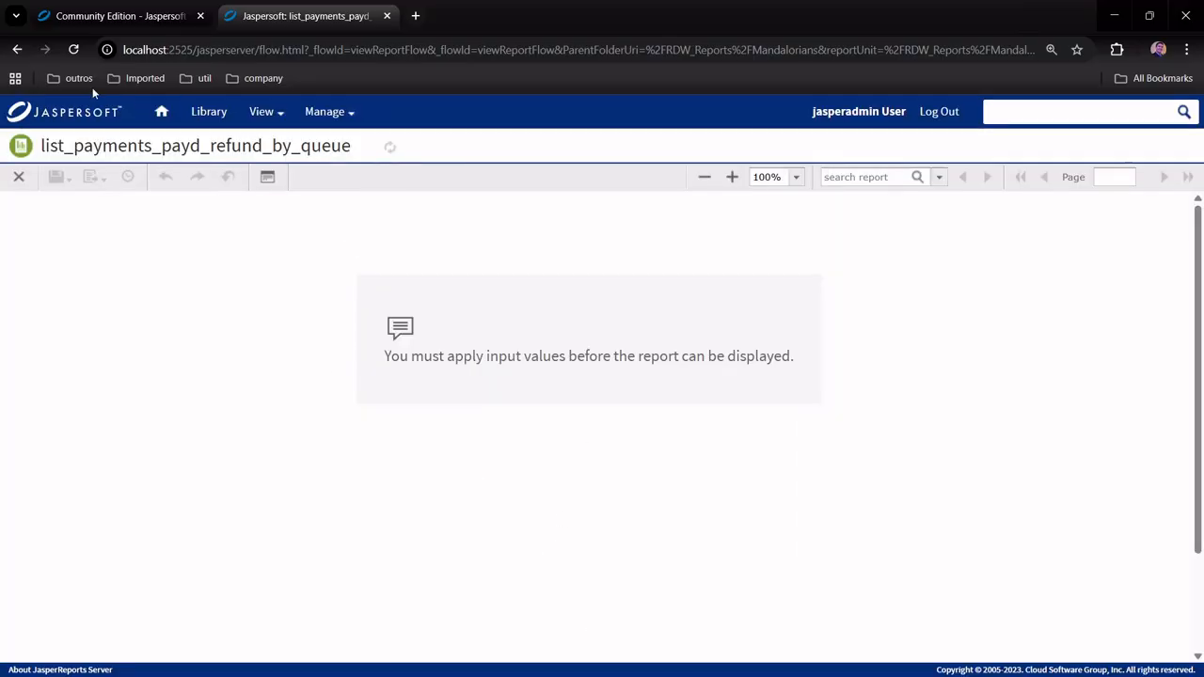
{"action": "left_click", "coordinate": [19, 176]}
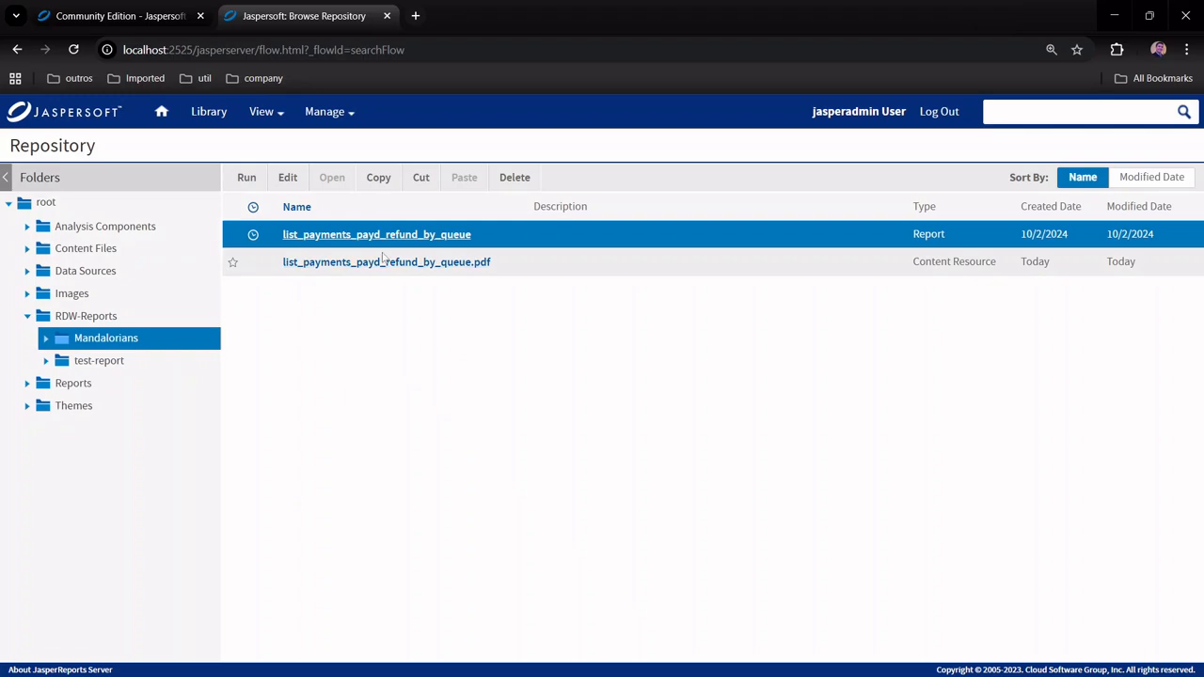
{"action": "left_click", "coordinate": [531, 264]}
{"action": "left_click", "coordinate": [539, 234]}
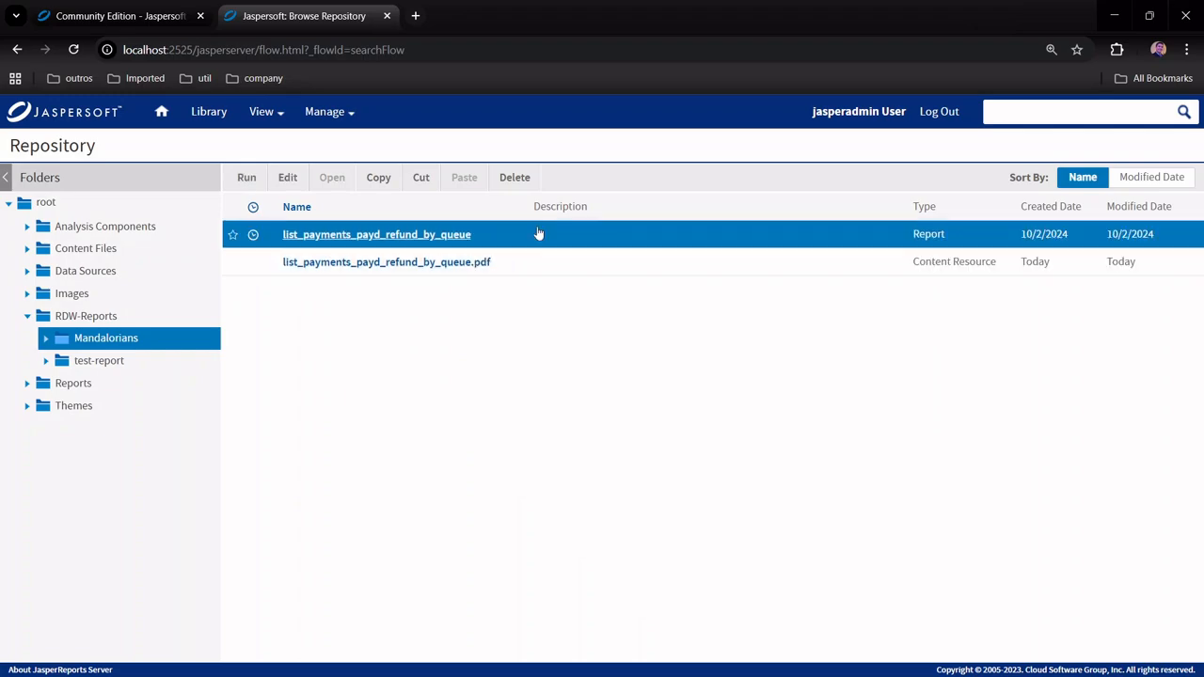
{"action": "left_click", "coordinate": [531, 262]}
{"action": "left_click", "coordinate": [530, 243]}
- Start adding a JasperReport to the Mandalorians folder and name it list_payments_payd_refund_by_queue2
{"action": "right_click", "coordinate": [126, 344]}
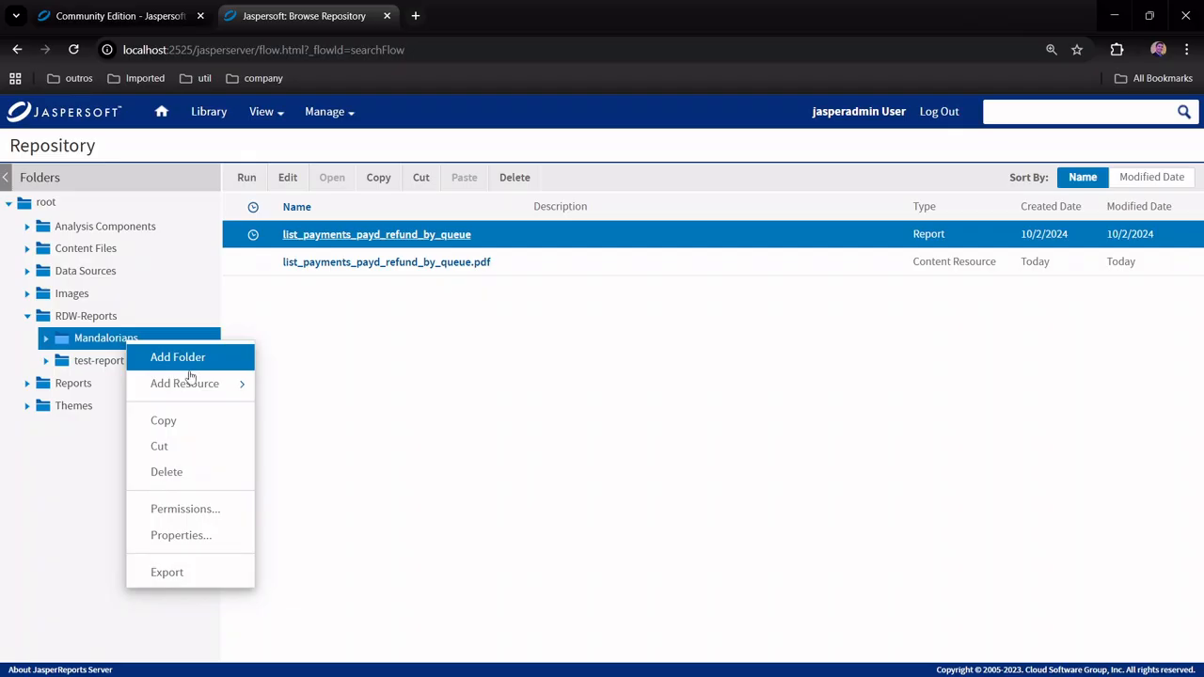
{"action": "mouse_move", "coordinate": [199, 388]}
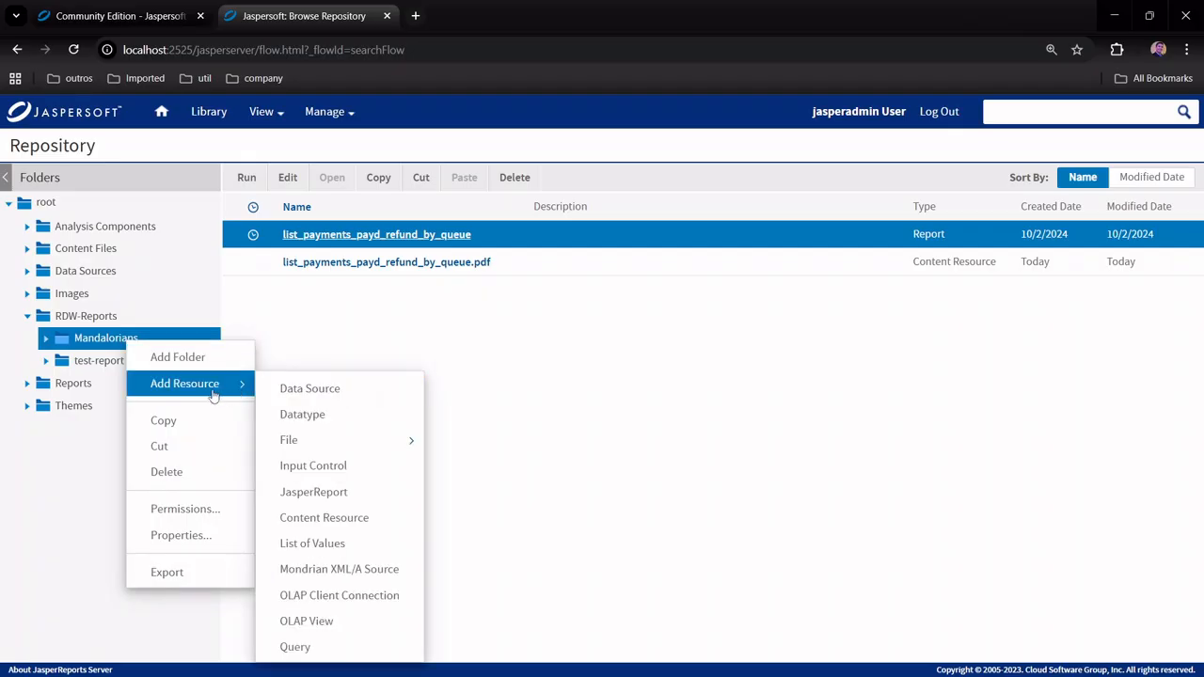
{"action": "left_click", "coordinate": [320, 492]}
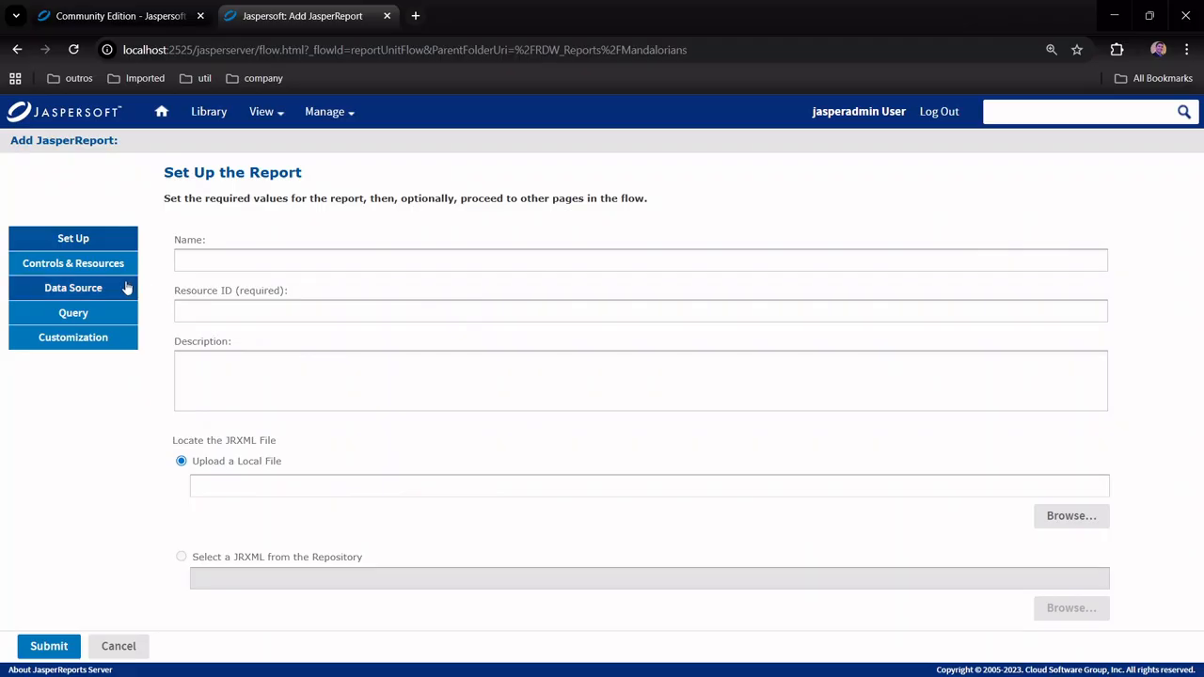
{"action": "left_click", "coordinate": [380, 258]}
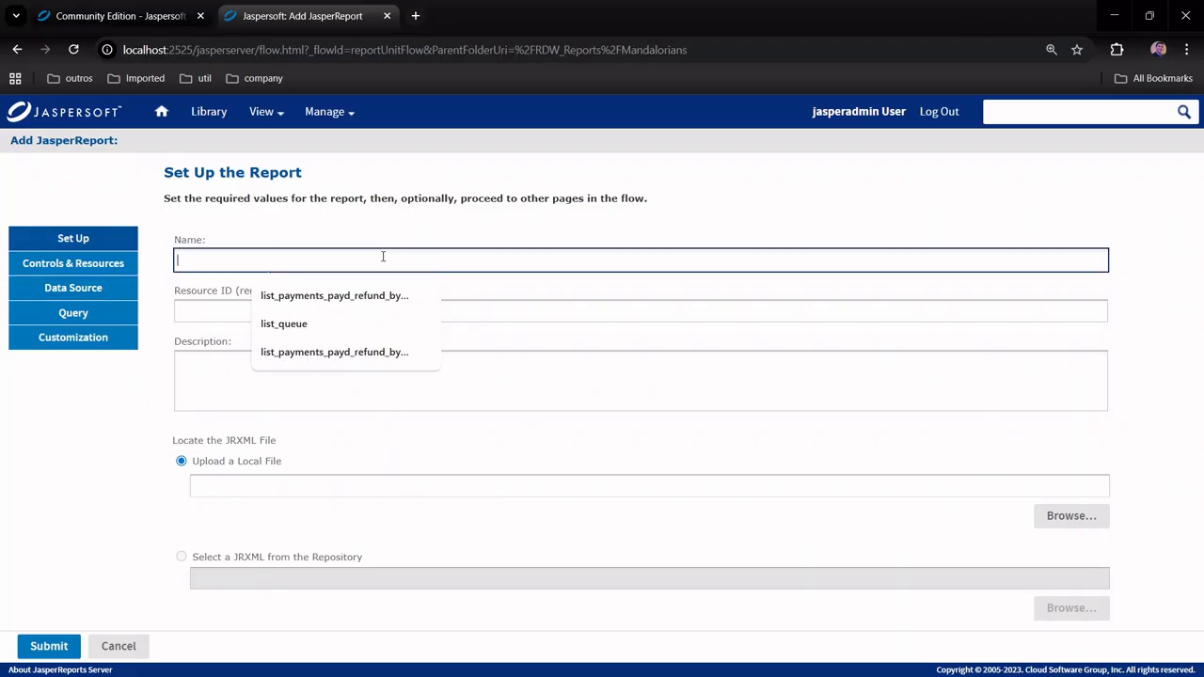
{"action": "left_click", "coordinate": [367, 295]}
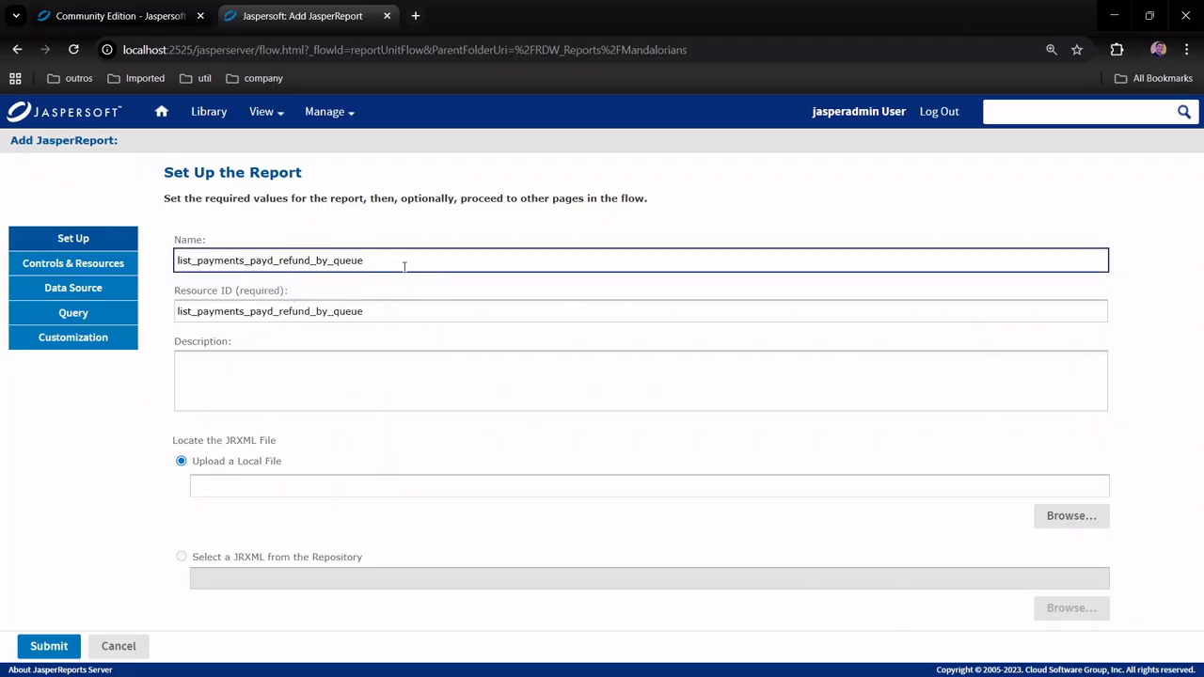
{"action": "type", "text": "2"}
{"action": "left_click", "coordinate": [167, 396]}
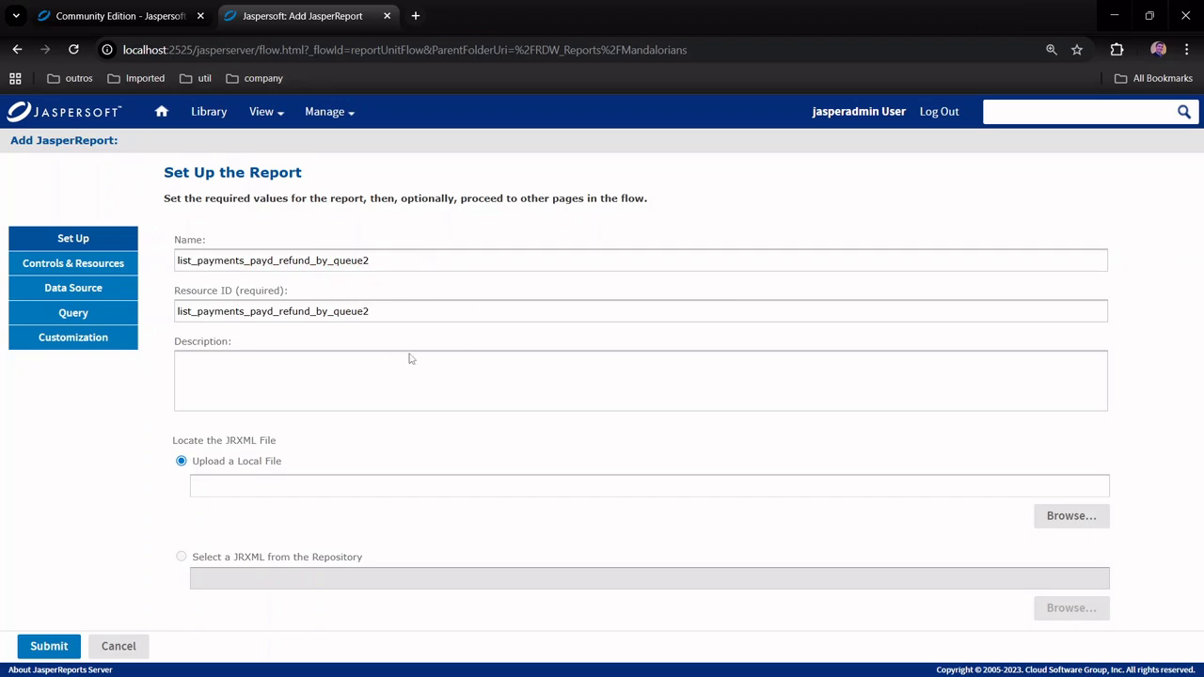
- Choose the local file list_payments_payd_refund_by_queue.jrxml as the report's JRXML and go to its Controls & Resources settings
{"action": "left_click", "coordinate": [1050, 523]}
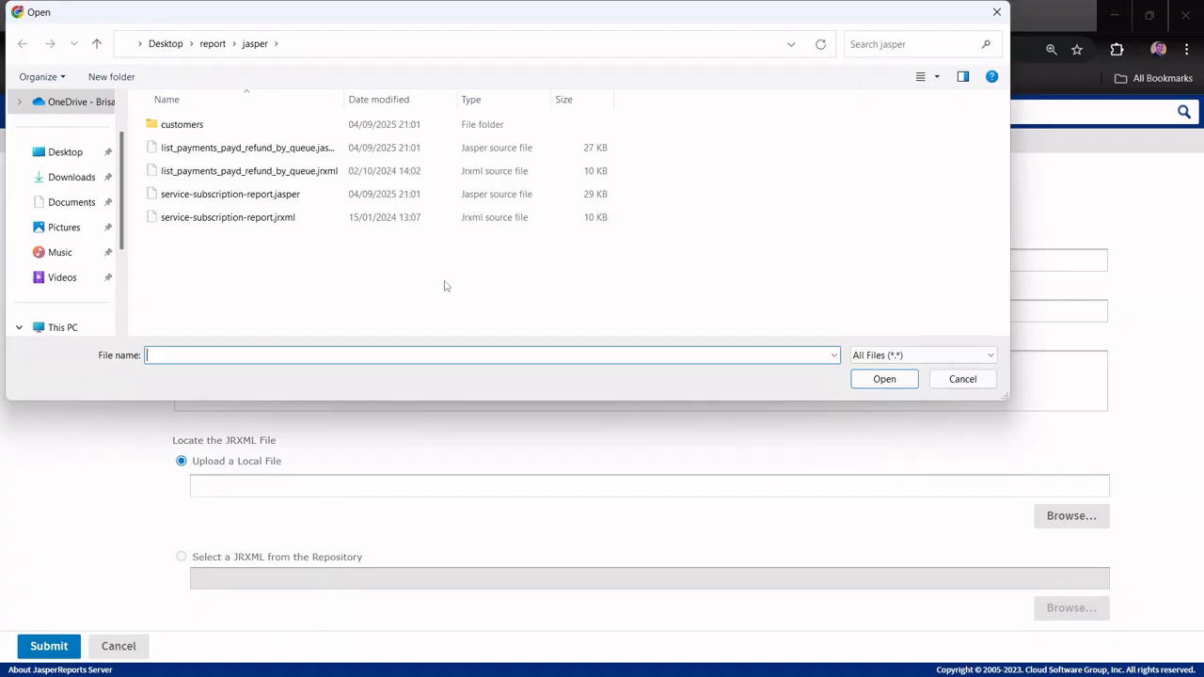
{"action": "double_click", "coordinate": [297, 170]}
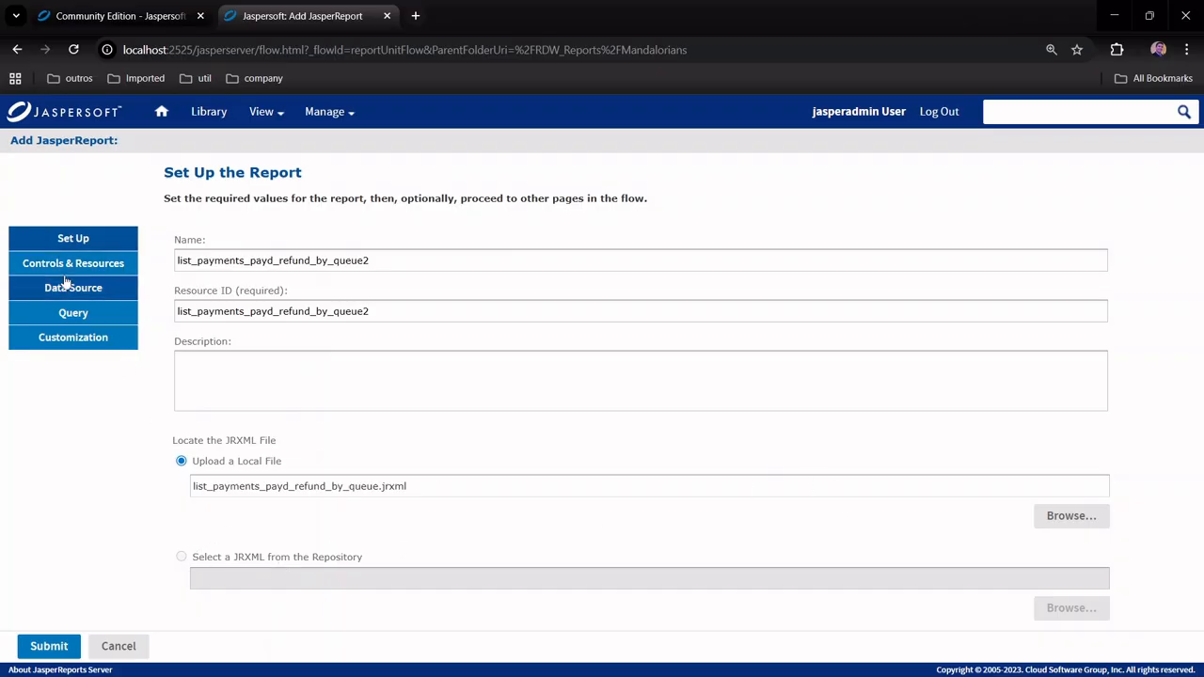
{"action": "left_click", "coordinate": [95, 267]}
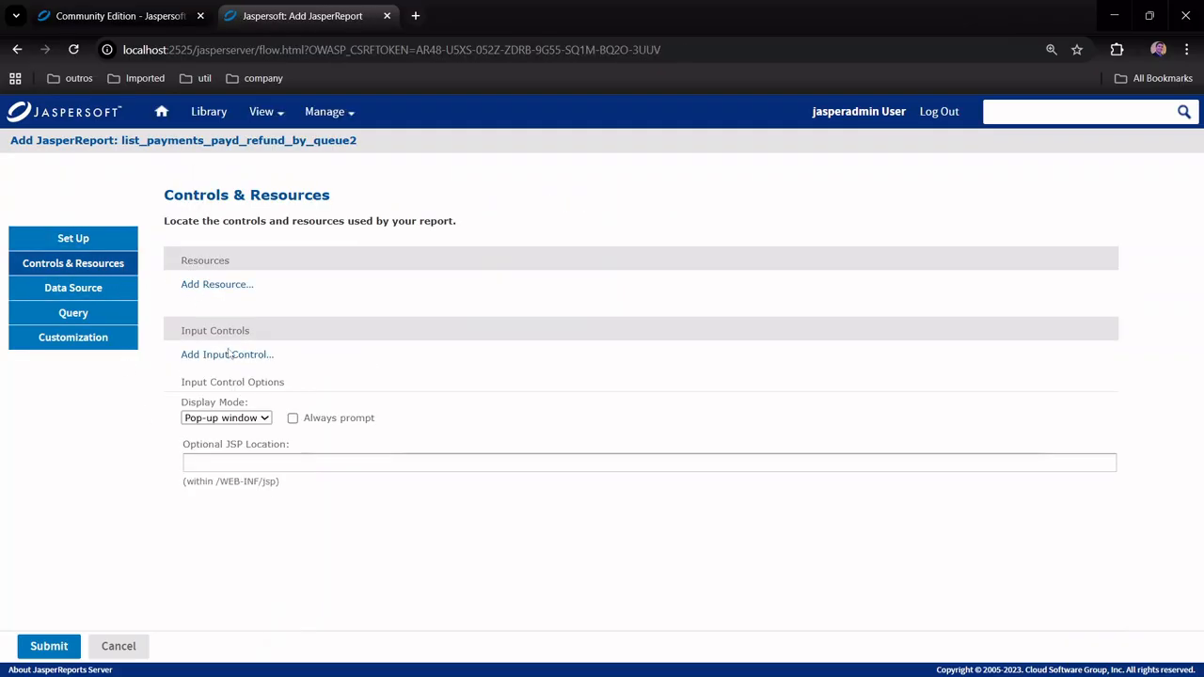
- Link the repository data source QA_RDW_DS from the Data Sources folder to the new report, and cancel adding the report
{"action": "left_click", "coordinate": [76, 295]}
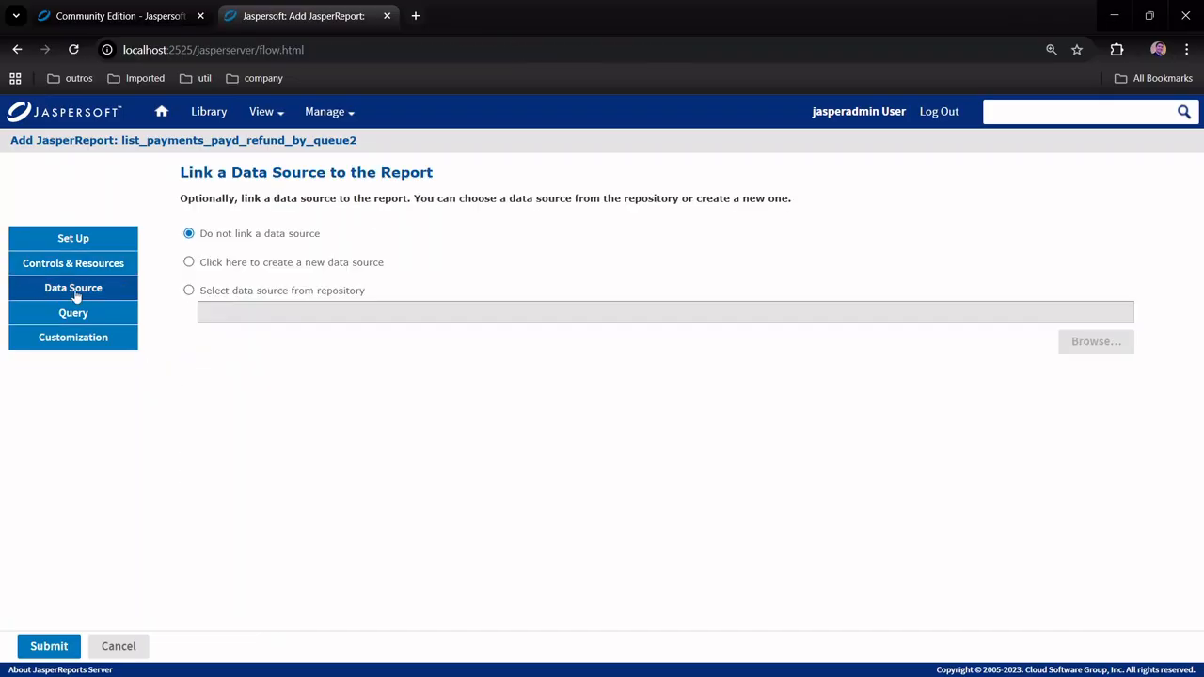
{"action": "left_click", "coordinate": [189, 292]}
{"action": "left_click", "coordinate": [1081, 341]}
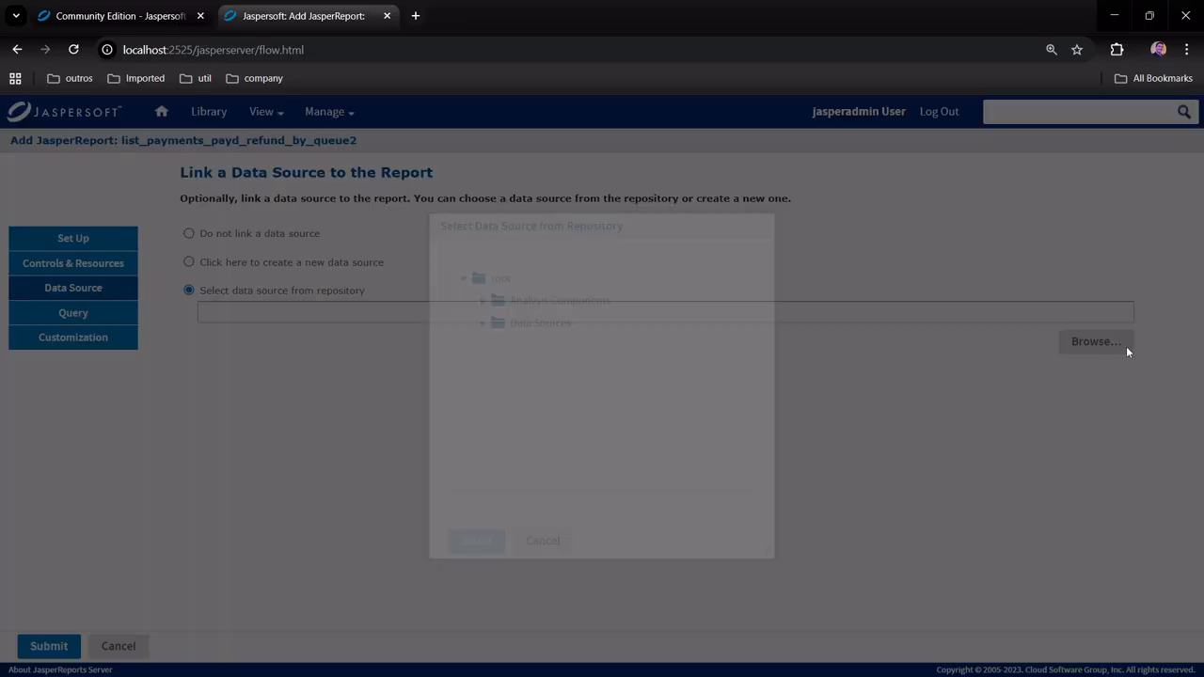
{"action": "left_click", "coordinate": [483, 325]}
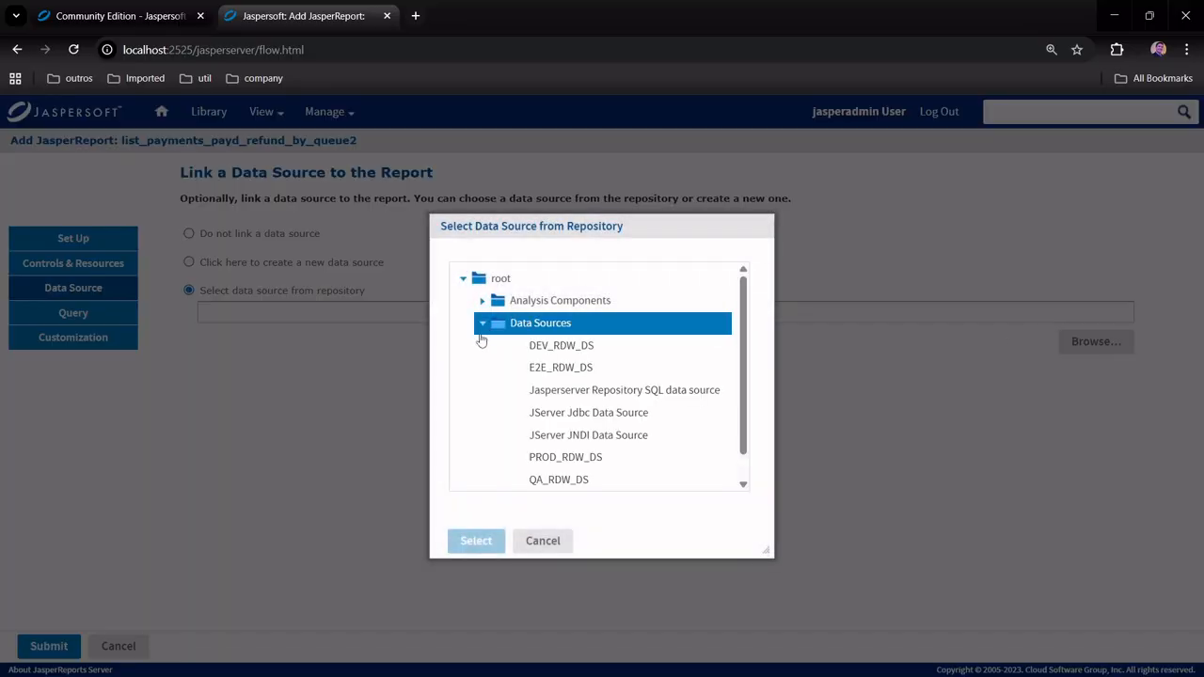
{"action": "left_click", "coordinate": [551, 483]}
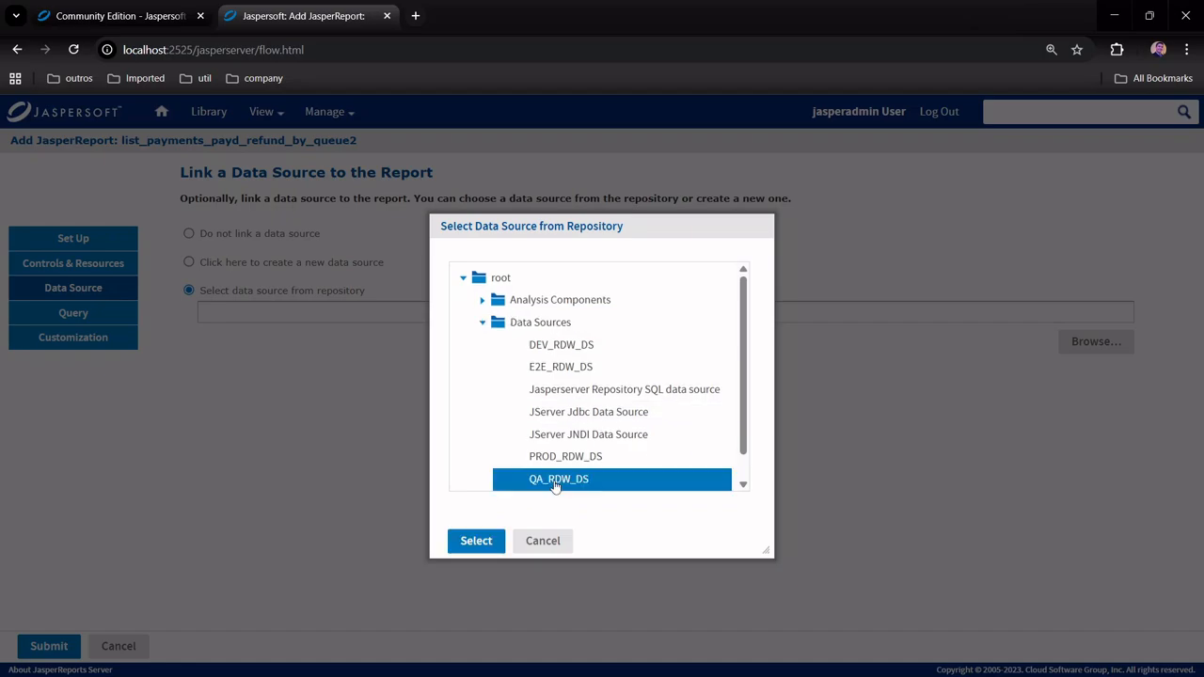
{"action": "left_click", "coordinate": [478, 544]}
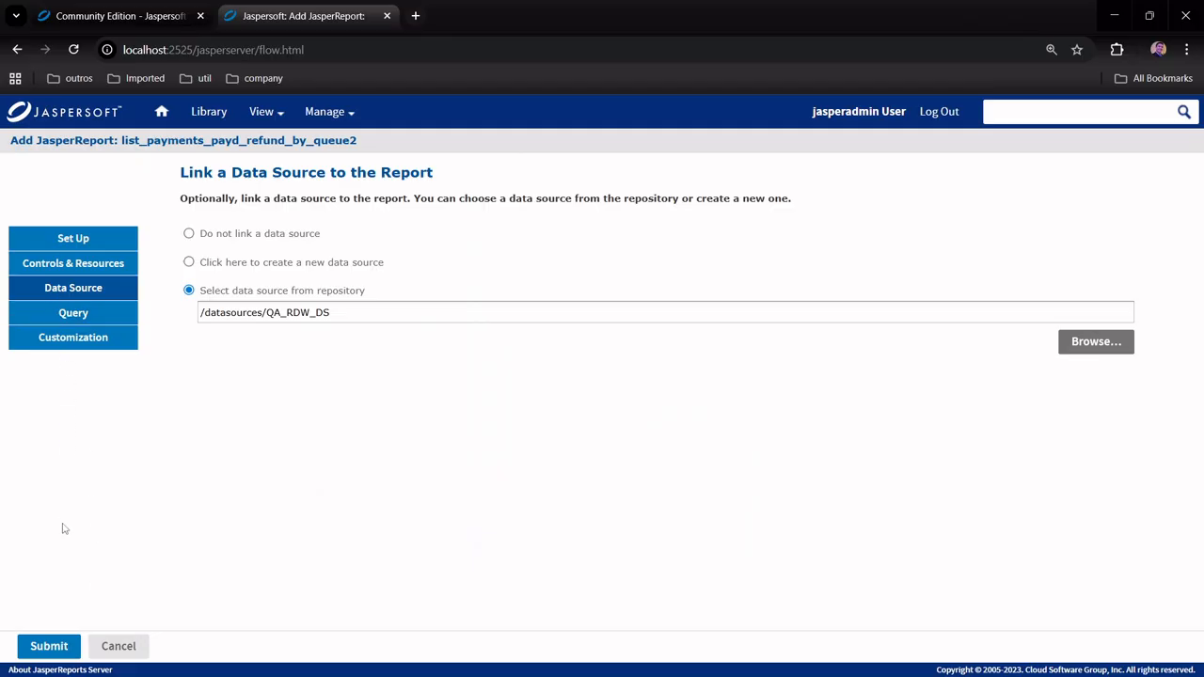
{"action": "left_click", "coordinate": [120, 647]}
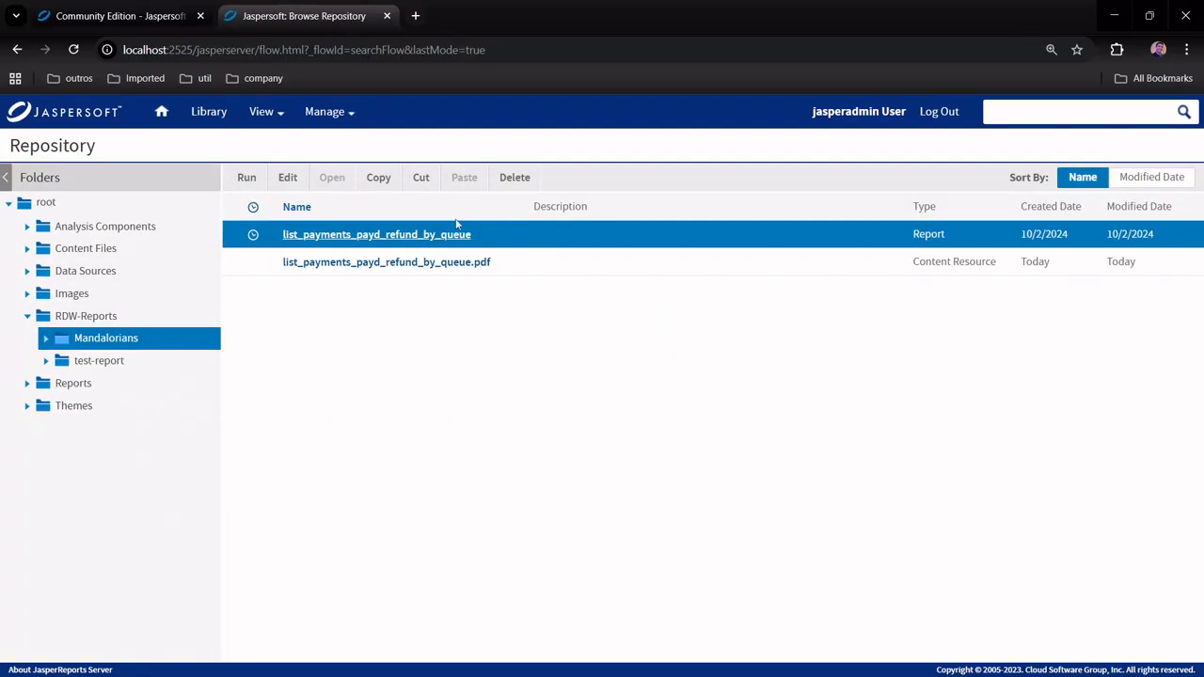
- Run the list_payments_payd_refund_by_queue report from the Mandalorians folder, accepting its preset input control
{"action": "right_click", "coordinate": [430, 236]}
{"action": "right_click", "coordinate": [453, 235]}
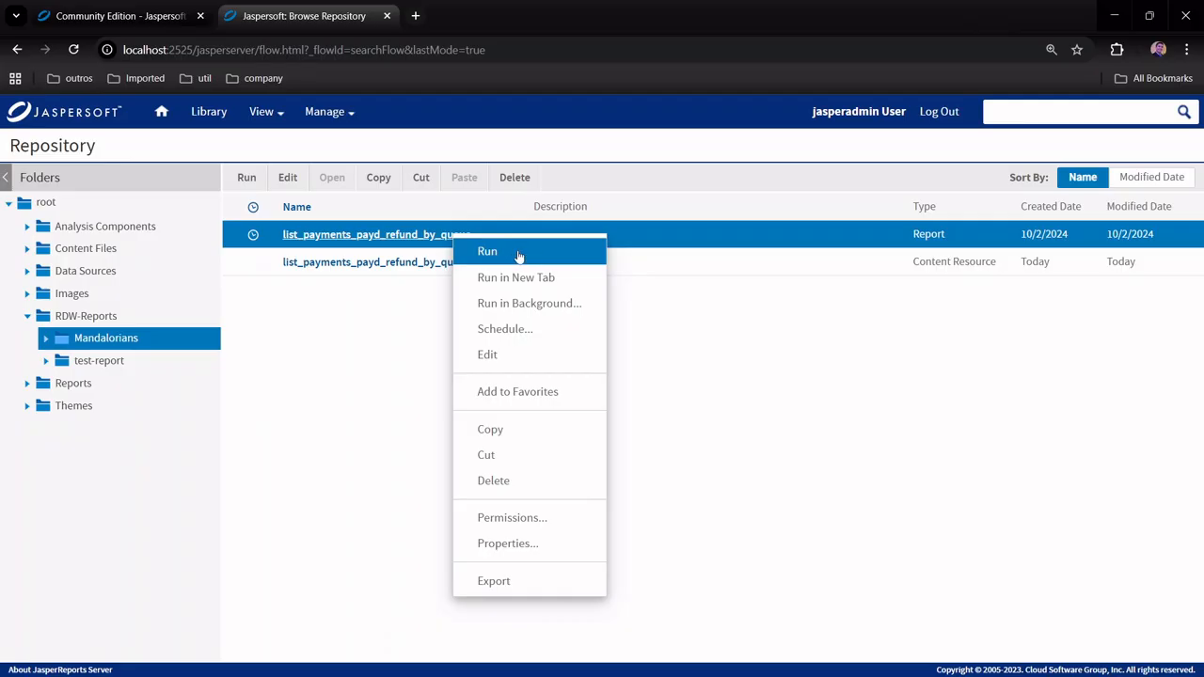
{"action": "left_click", "coordinate": [523, 253]}
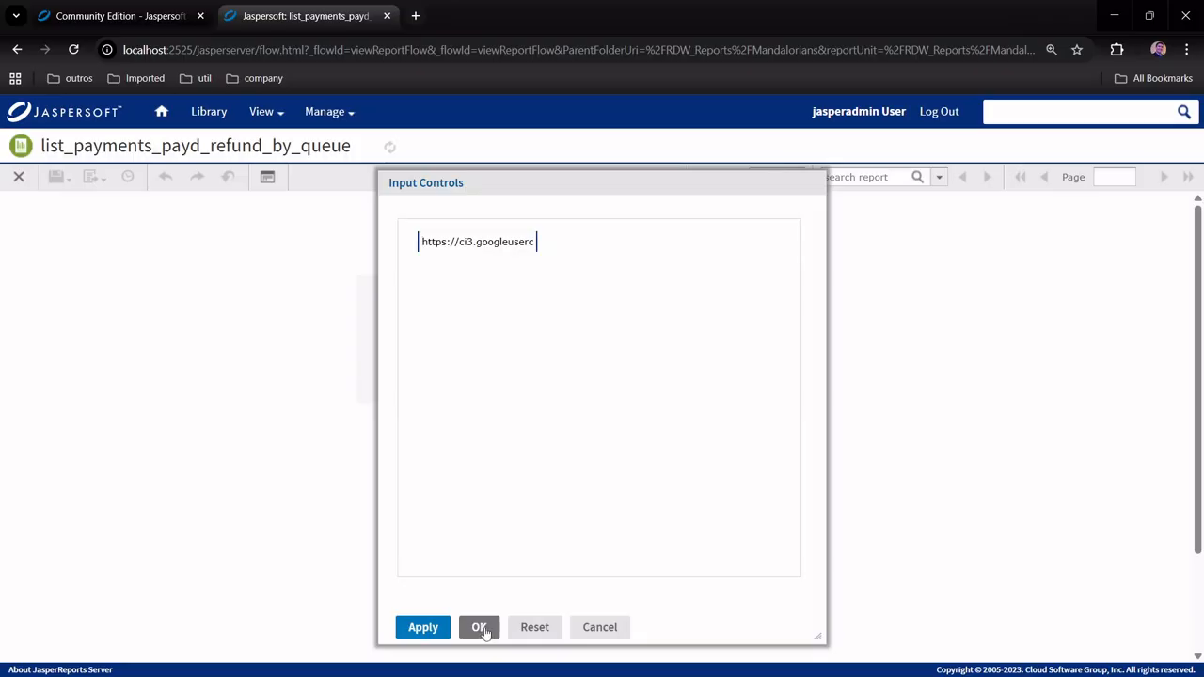
{"action": "left_click", "coordinate": [481, 630]}
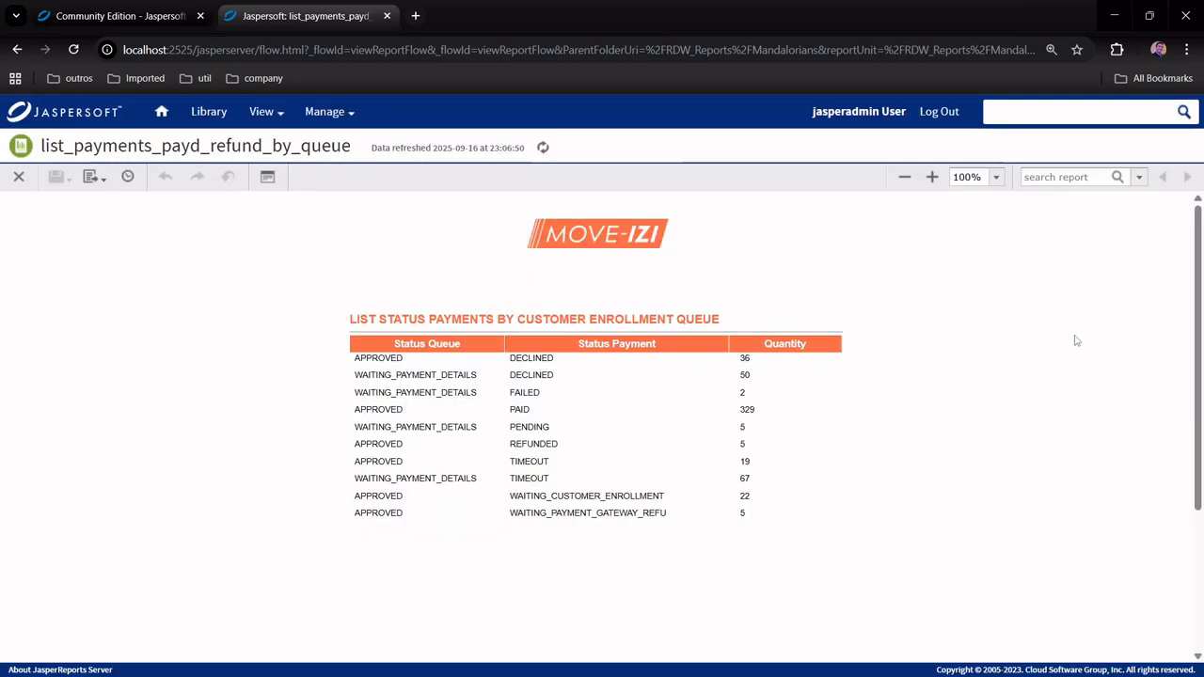
- Look through the generated report down to its page footer and close it
{"action": "left_click_drag", "start_coordinate": [1198, 234], "coordinate": [1198, 294]}
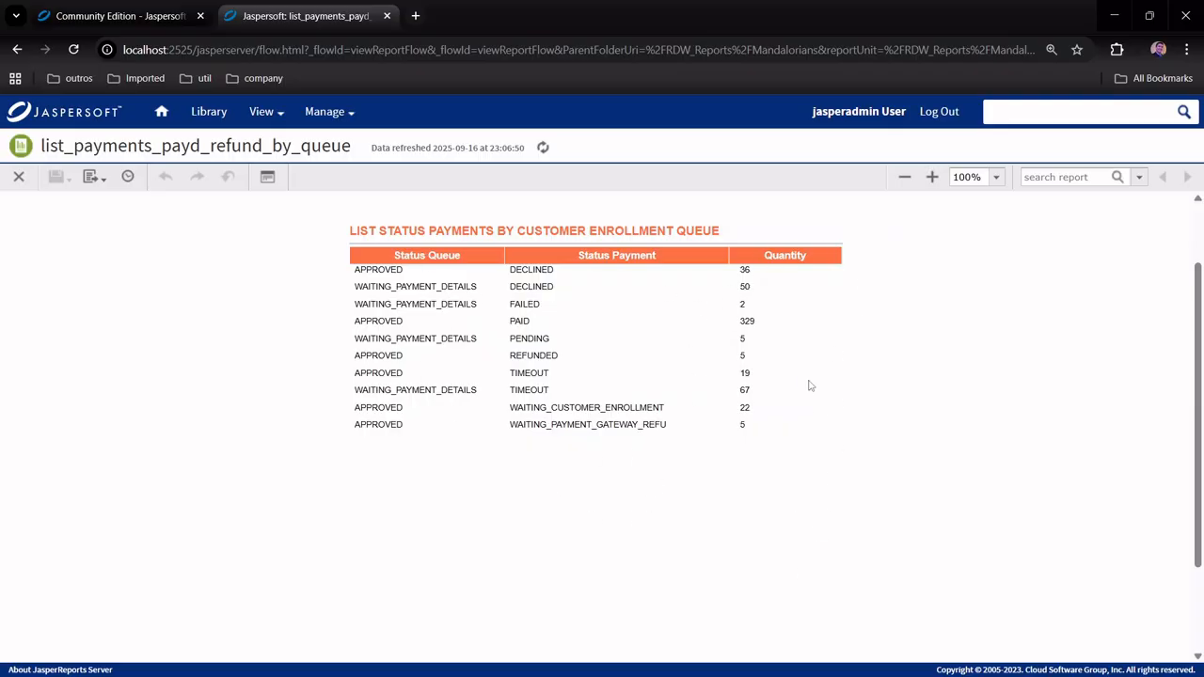
{"action": "scroll", "coordinate": [810, 378], "scroll_direction": "down", "scroll_amount": 2}
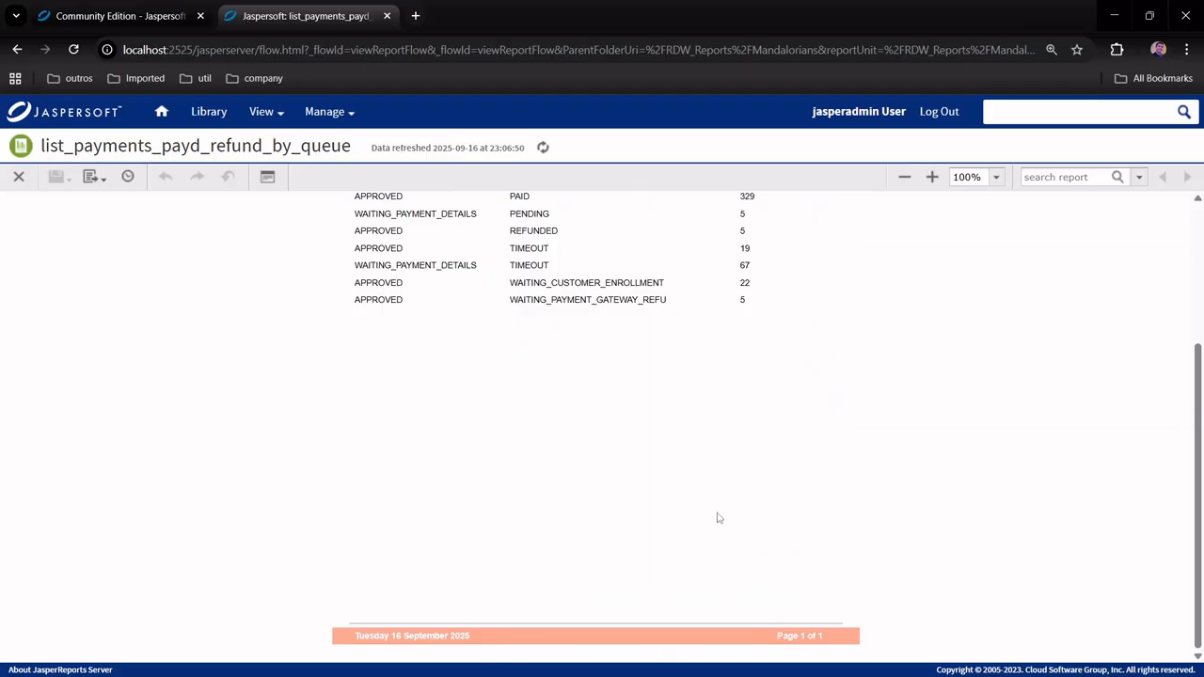
{"action": "scroll", "coordinate": [717, 516], "scroll_direction": "up", "scroll_amount": 4}
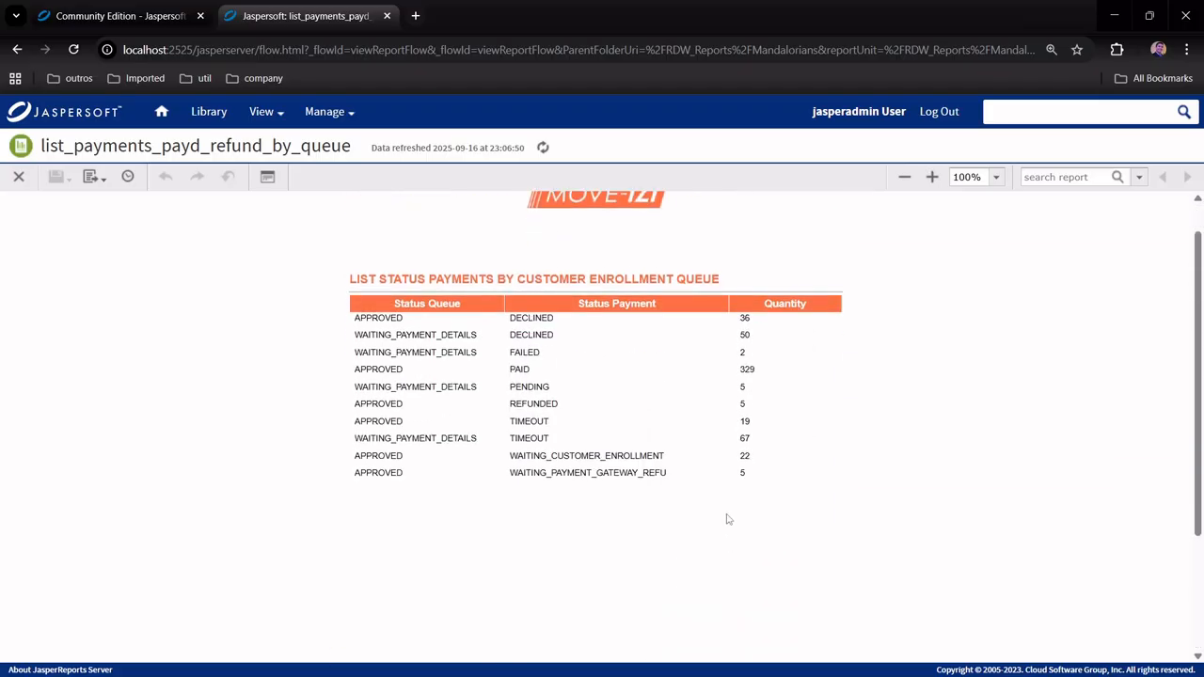
{"action": "left_click", "coordinate": [19, 177]}
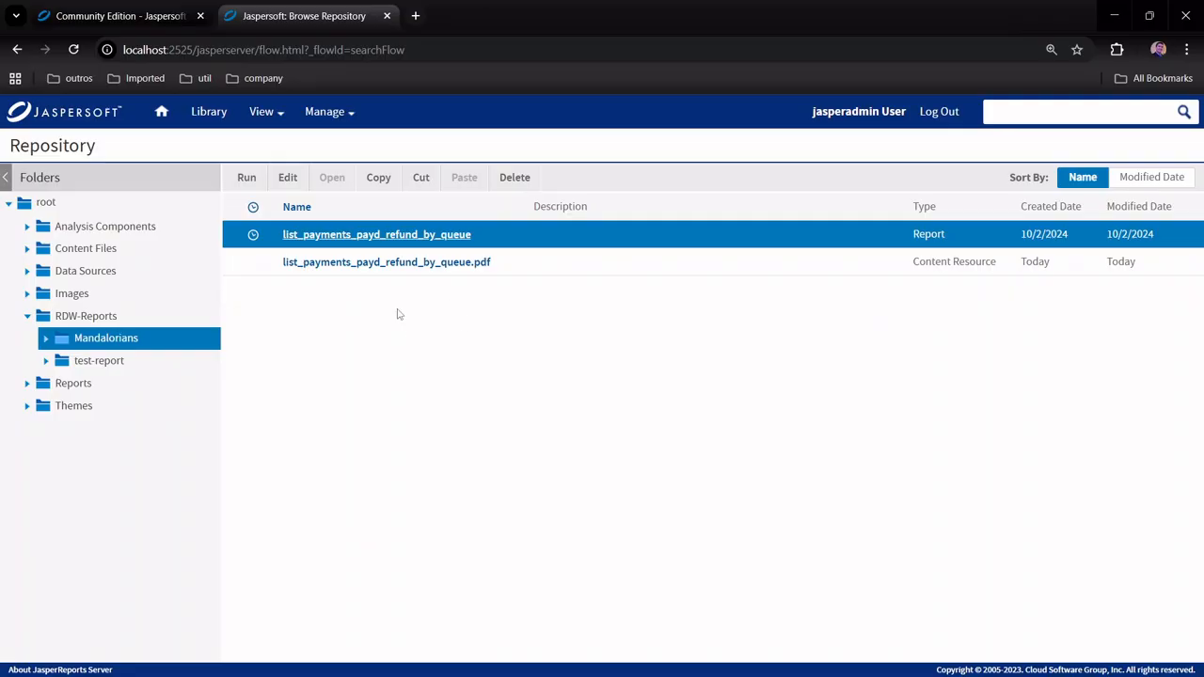
- Show the scheduled jobs of list_payments_payd_refund_by_queue and open the Test Report job for editing
{"action": "right_click", "coordinate": [425, 238]}
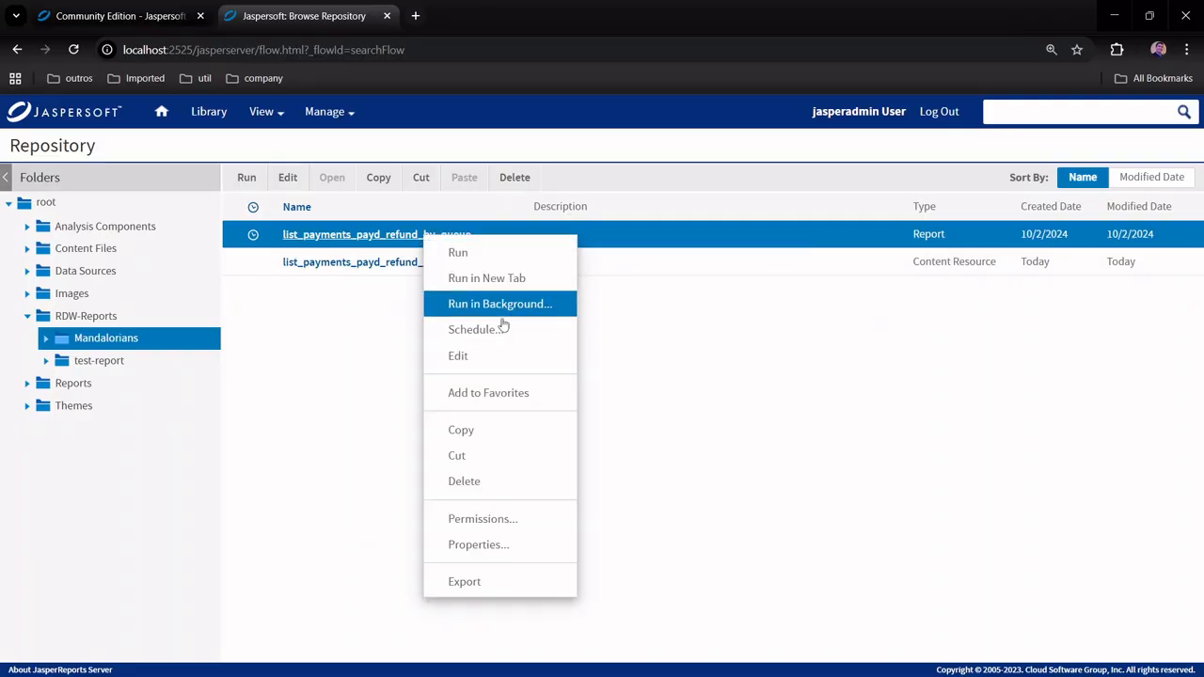
{"action": "left_click", "coordinate": [527, 339]}
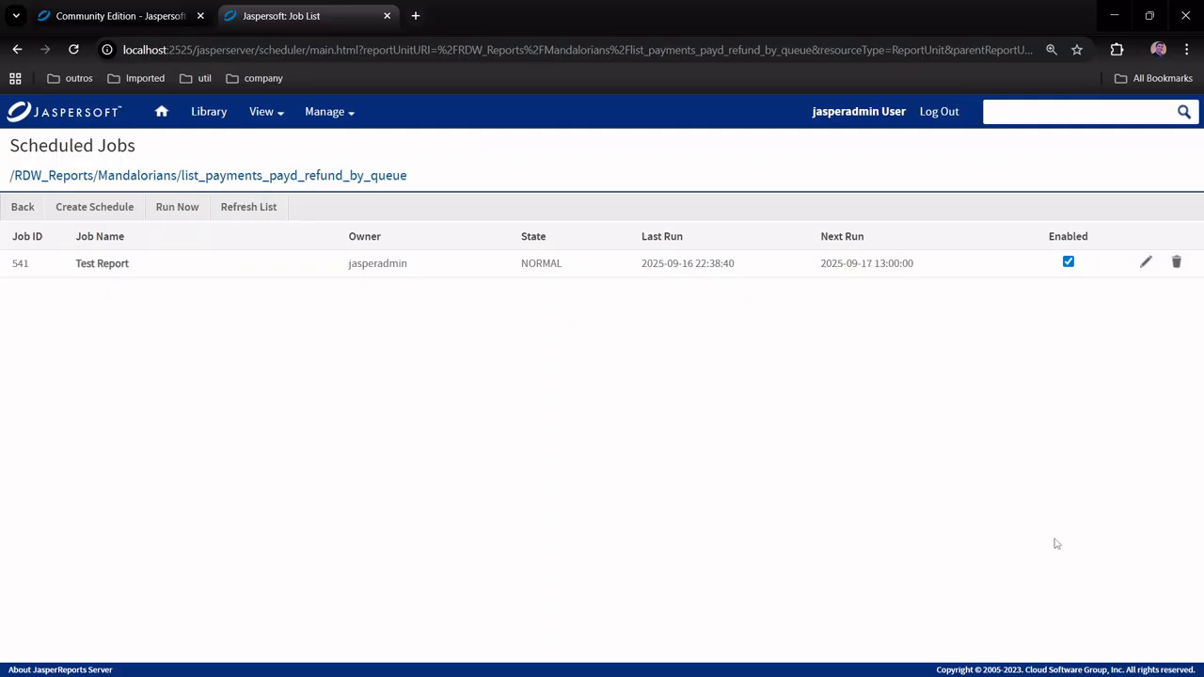
{"action": "left_click", "coordinate": [1145, 265]}
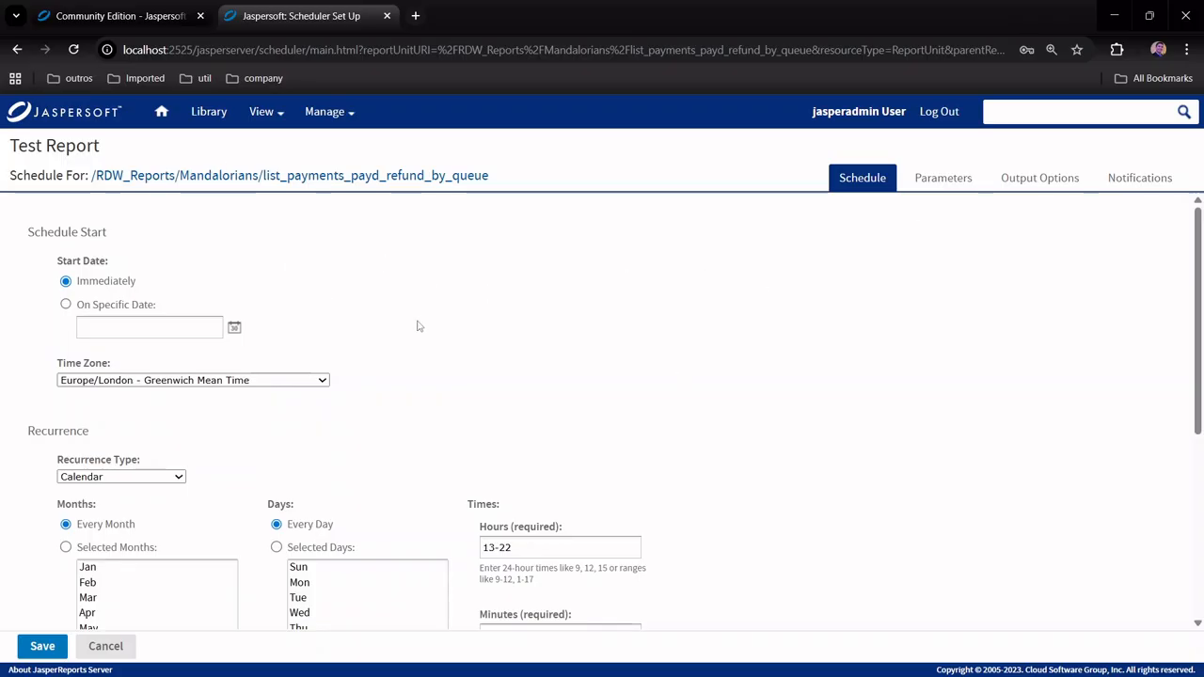
- Examine the job's schedule settings: start date, time zone, calendar recurrence, hours and minutes, end date and excluded holidays
{"action": "scroll", "coordinate": [516, 287], "scroll_direction": "down", "scroll_amount": 1}
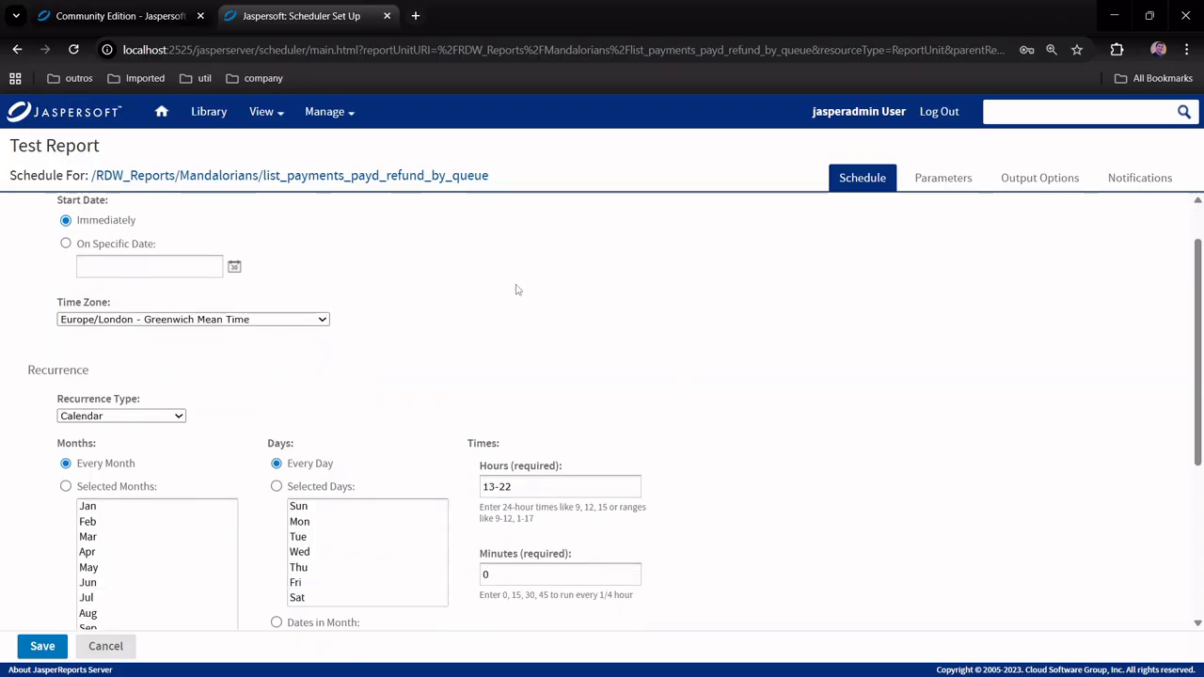
{"action": "scroll", "coordinate": [531, 290], "scroll_direction": "up", "scroll_amount": 1}
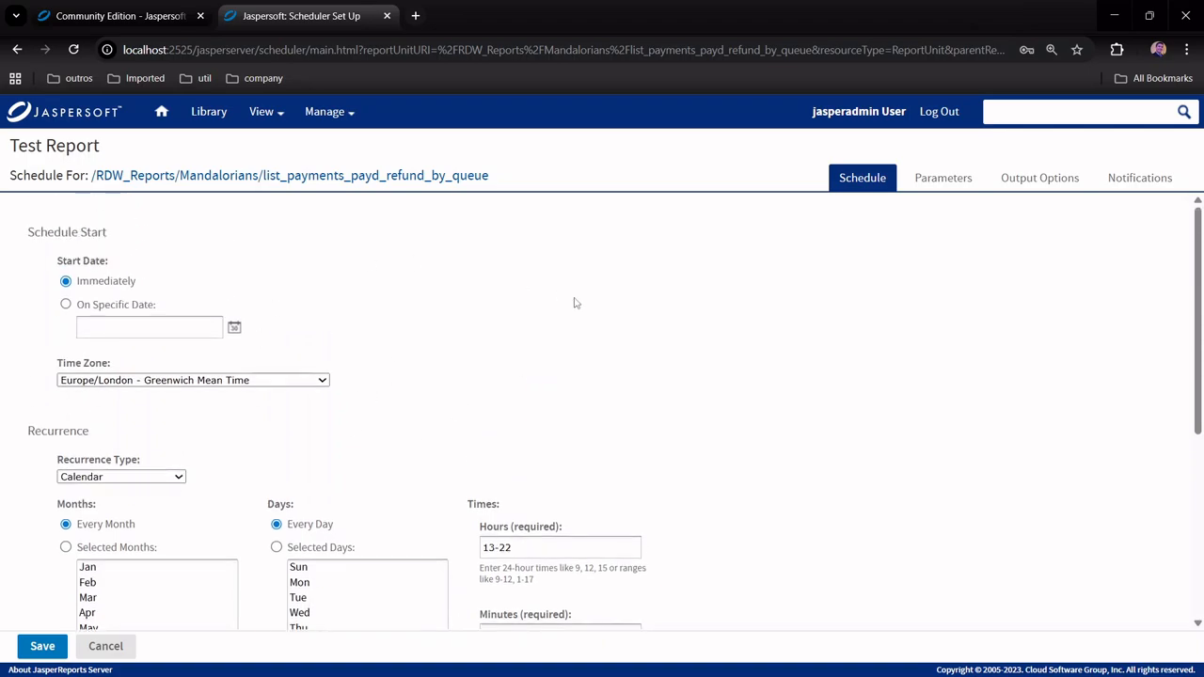
{"action": "scroll", "coordinate": [591, 312], "scroll_direction": "down", "scroll_amount": 1}
{"action": "scroll", "coordinate": [451, 297], "scroll_direction": "up", "scroll_amount": 1}
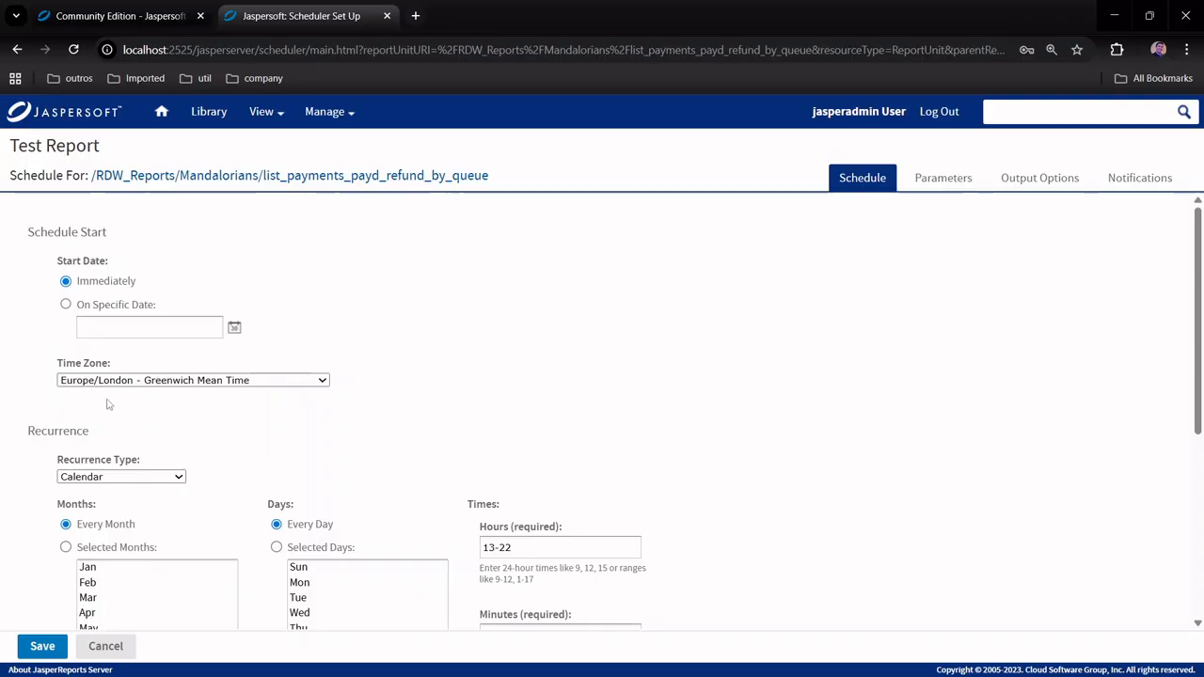
{"action": "scroll", "coordinate": [296, 411], "scroll_direction": "down", "scroll_amount": 1}
{"action": "scroll", "coordinate": [295, 411], "scroll_direction": "down", "scroll_amount": 1}
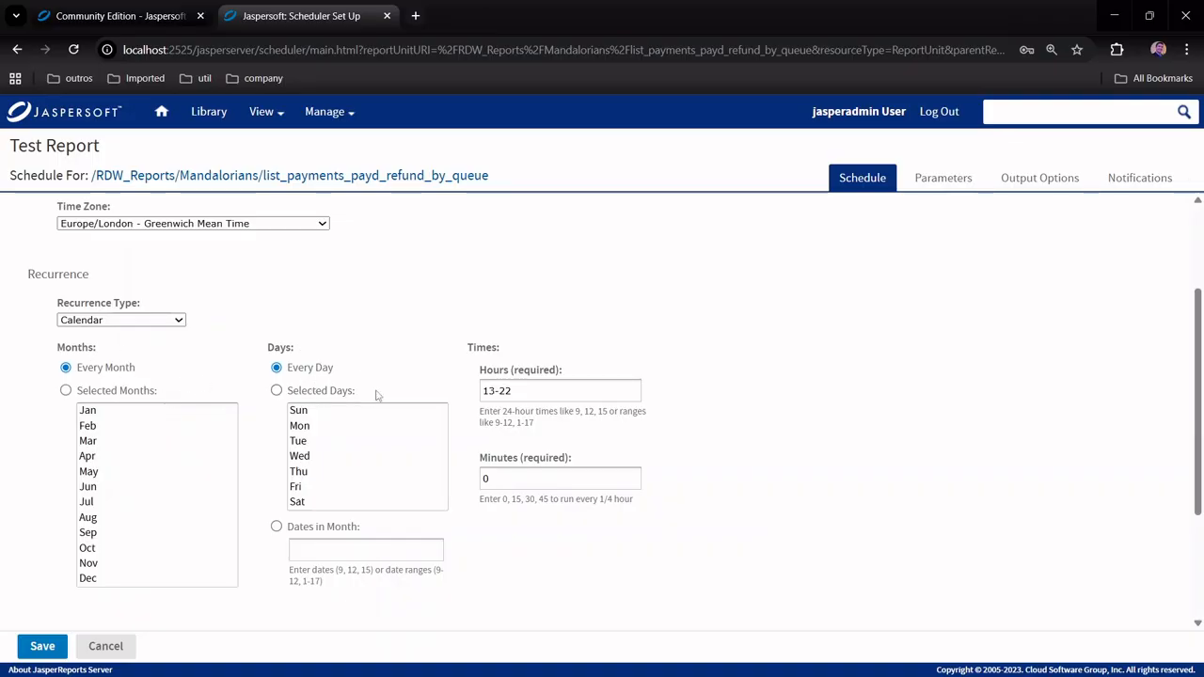
{"action": "scroll", "coordinate": [772, 348], "scroll_direction": "down", "scroll_amount": 2}
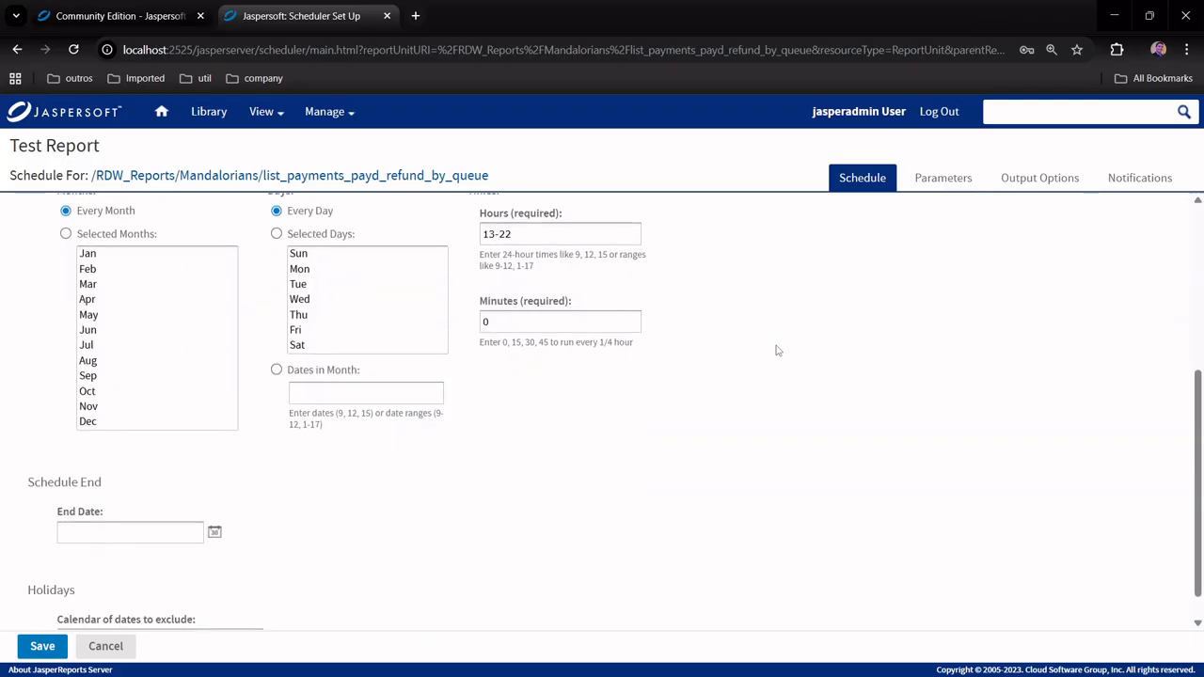
{"action": "scroll", "coordinate": [776, 350], "scroll_direction": "up", "scroll_amount": 2}
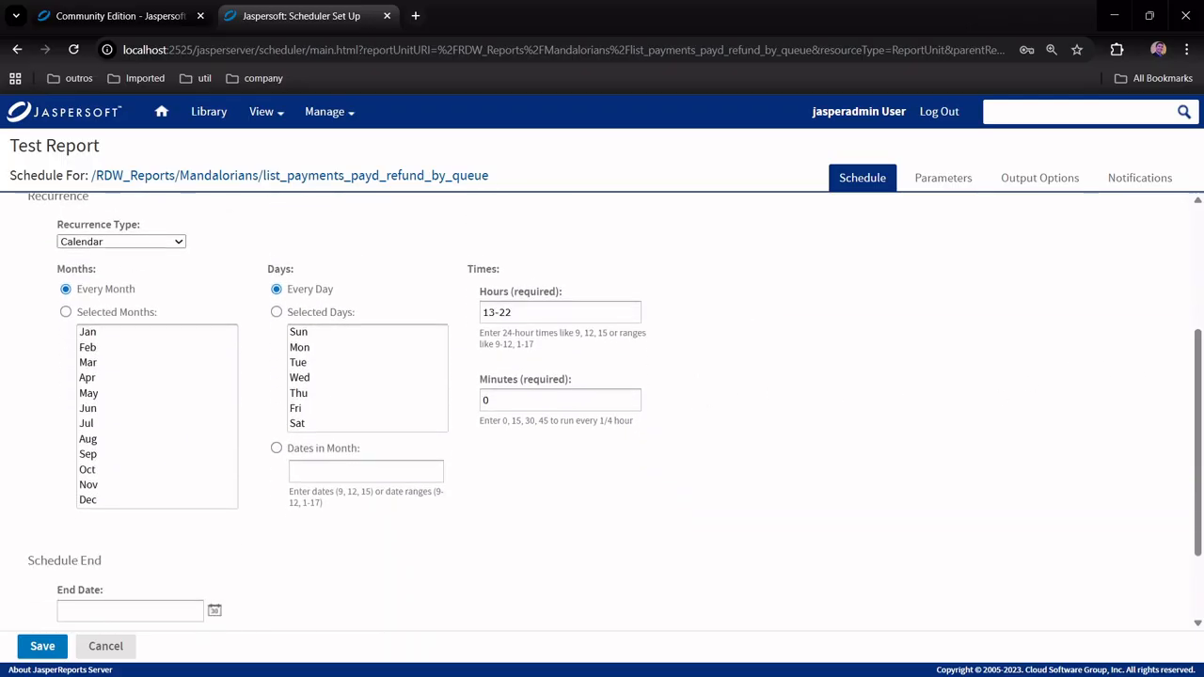
{"action": "left_click_drag", "start_coordinate": [1198, 382], "coordinate": [1198, 402]}
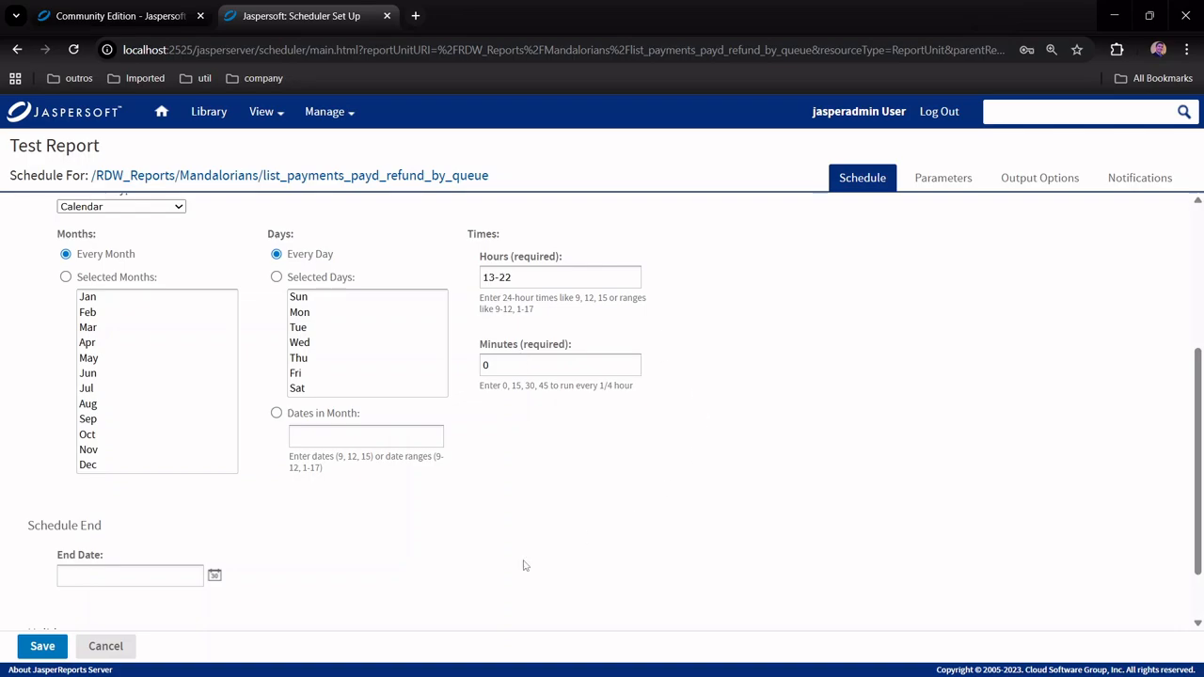
{"action": "scroll", "coordinate": [524, 563], "scroll_direction": "down", "scroll_amount": 1}
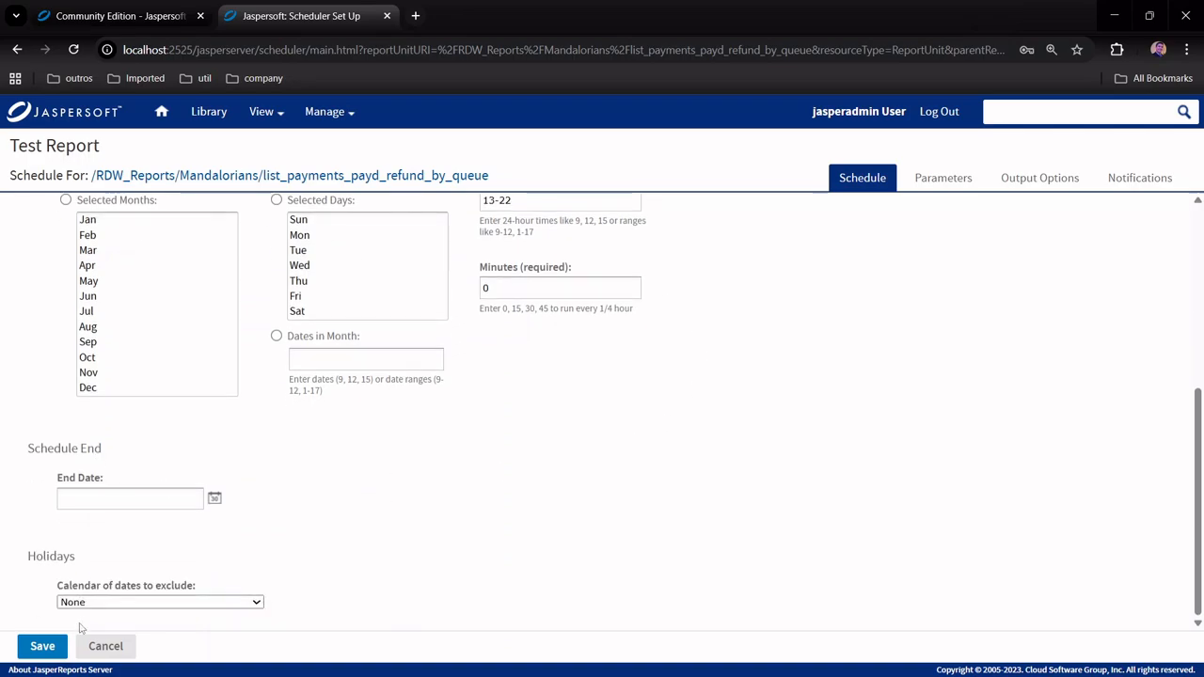
{"action": "scroll", "coordinate": [940, 467], "scroll_direction": "up", "scroll_amount": 2}
{"action": "scroll", "coordinate": [940, 467], "scroll_direction": "up", "scroll_amount": 3}
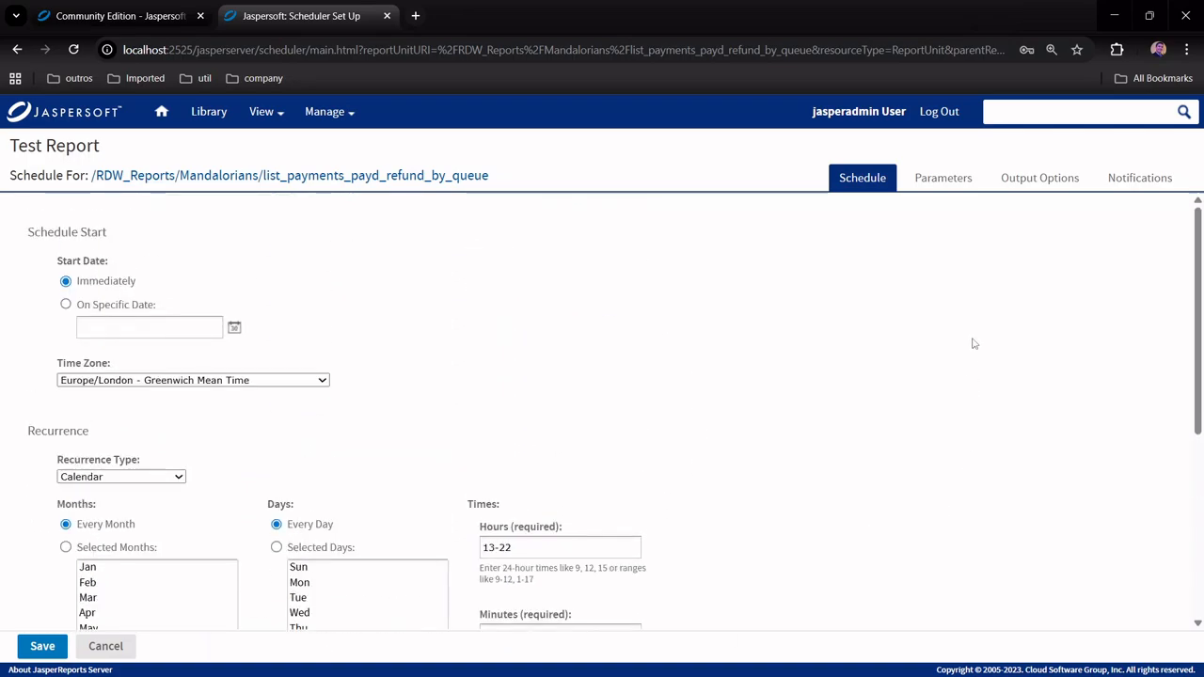
- Inspect the full image URL in the logo field of the scheduled job's parameters
{"action": "left_click", "coordinate": [938, 179]}
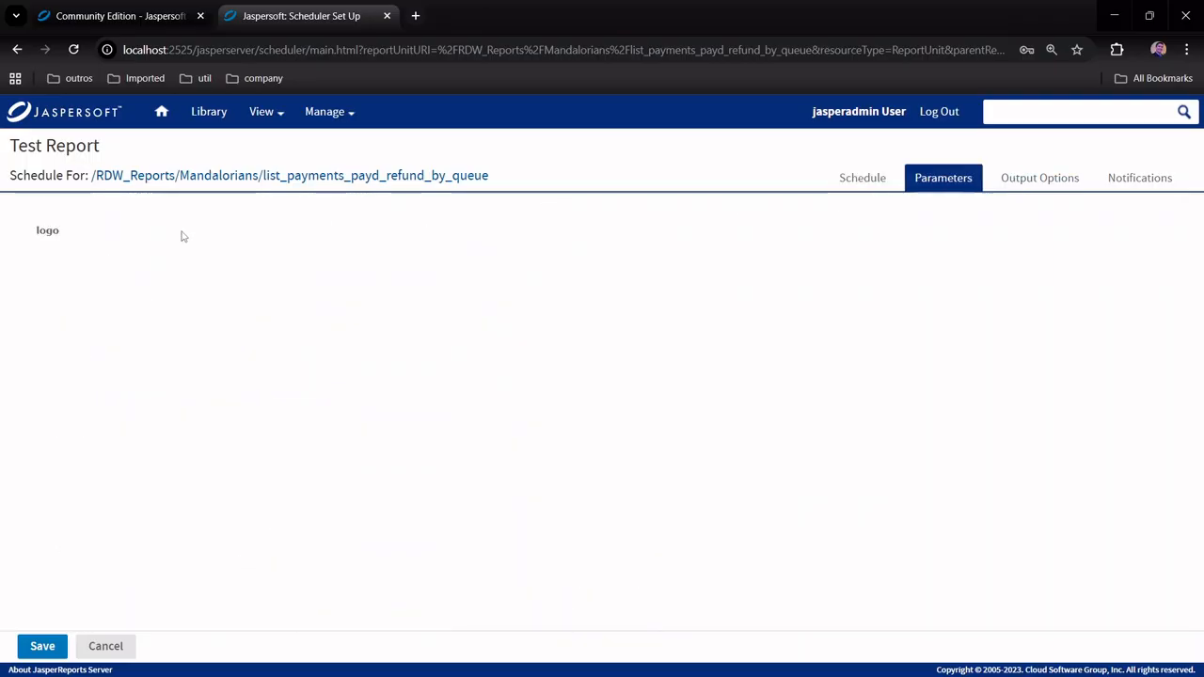
{"action": "left_click", "coordinate": [54, 231]}
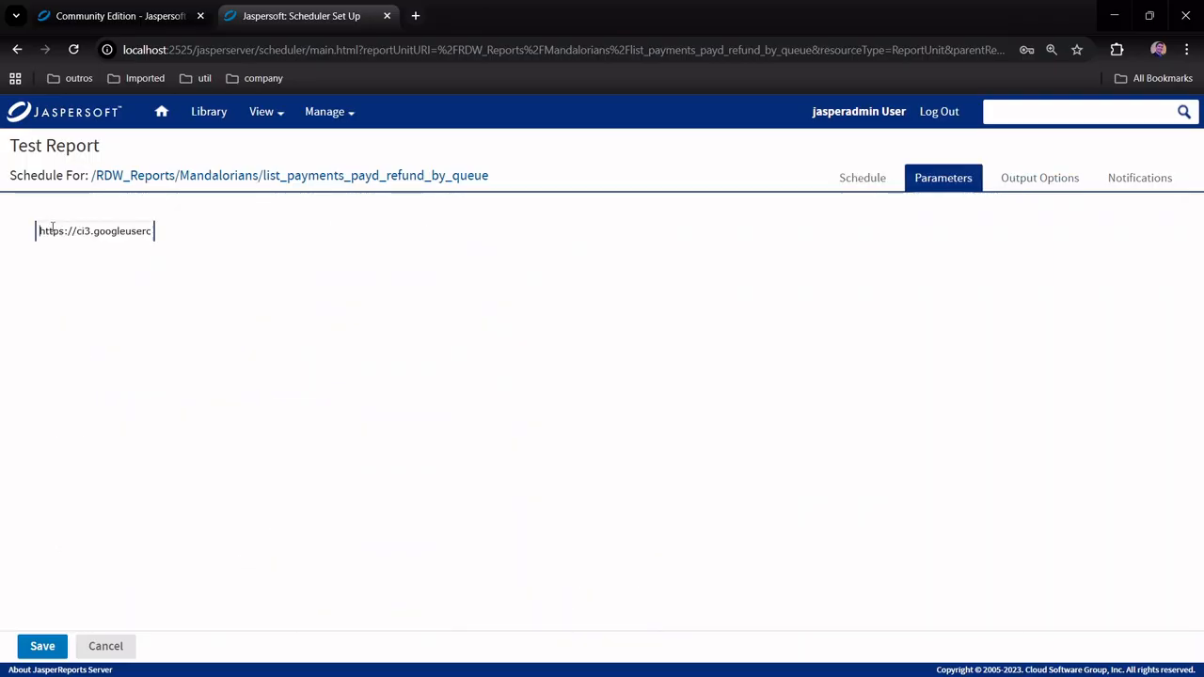
{"action": "left_click_drag", "start_coordinate": [53, 230], "coordinate": [183, 235]}
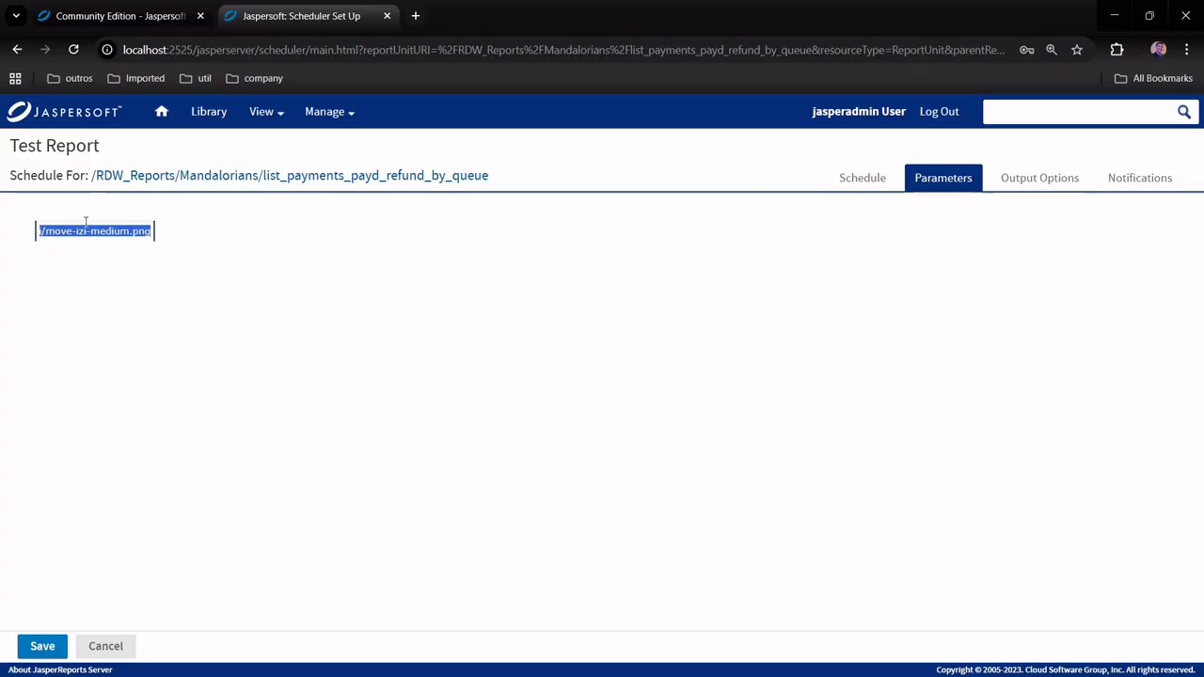
{"action": "left_click", "coordinate": [85, 228]}
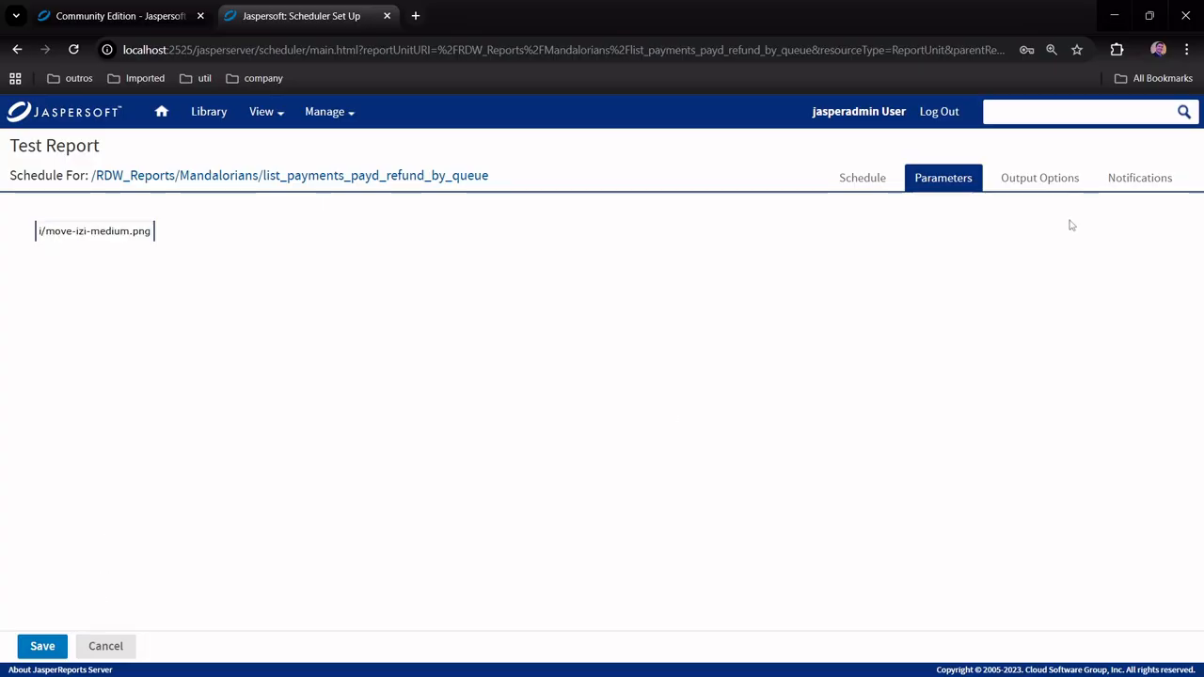
- Examine the job's output options, covering the file name, locale, formats, file handling and output destinations
{"action": "left_click", "coordinate": [1025, 186]}
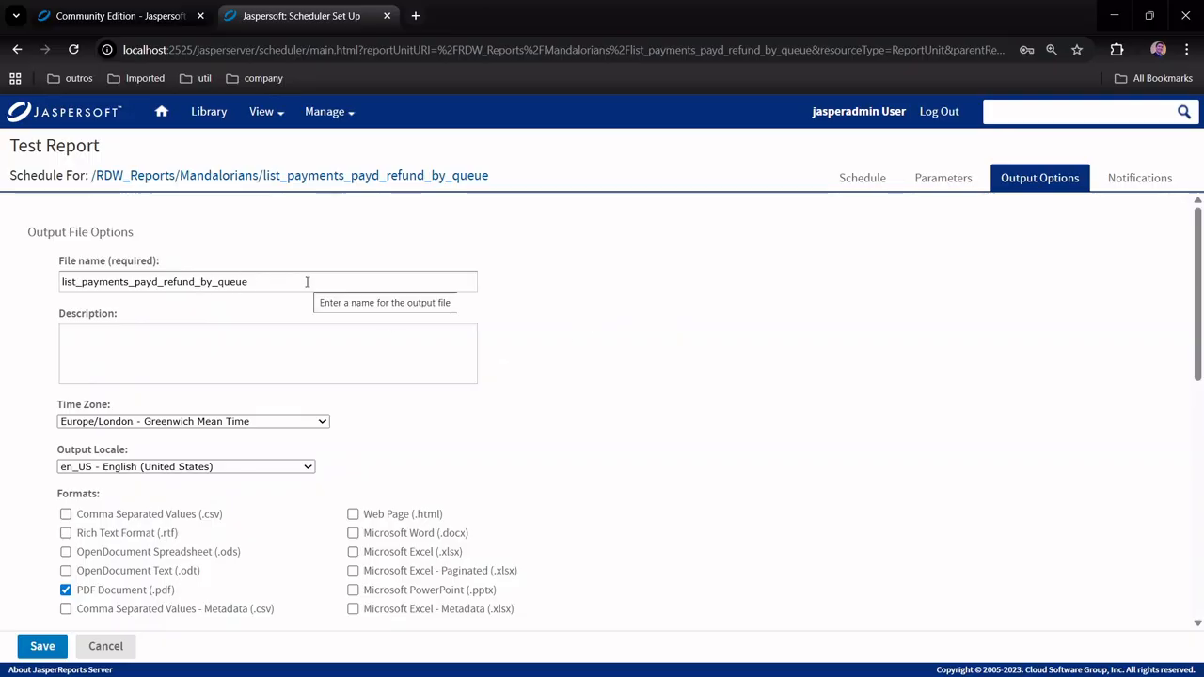
{"action": "scroll", "coordinate": [620, 336], "scroll_direction": "down", "scroll_amount": 2}
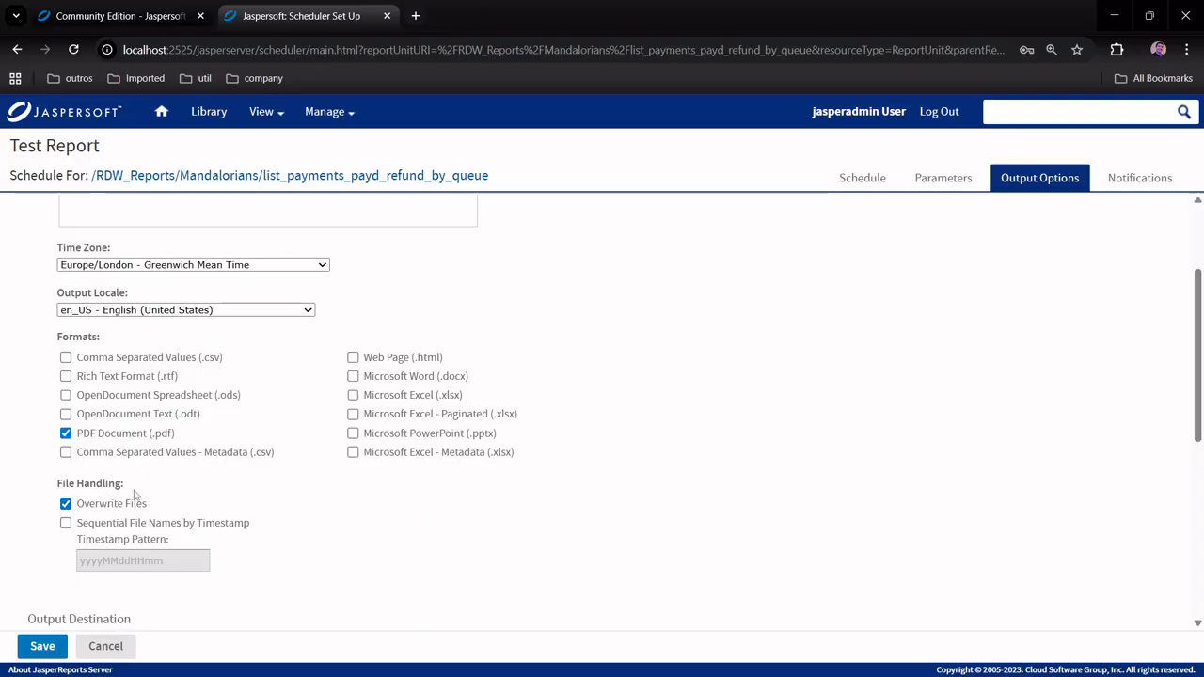
{"action": "scroll", "coordinate": [291, 517], "scroll_direction": "down", "scroll_amount": 3}
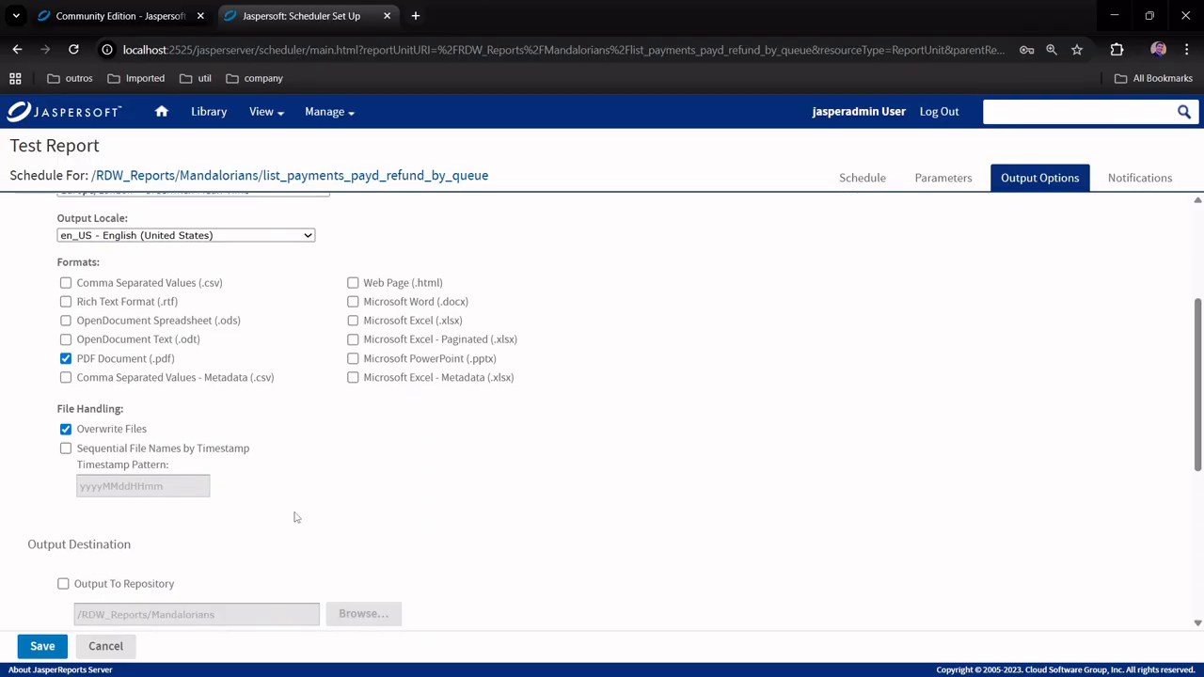
{"action": "scroll", "coordinate": [389, 389], "scroll_direction": "down", "scroll_amount": 1}
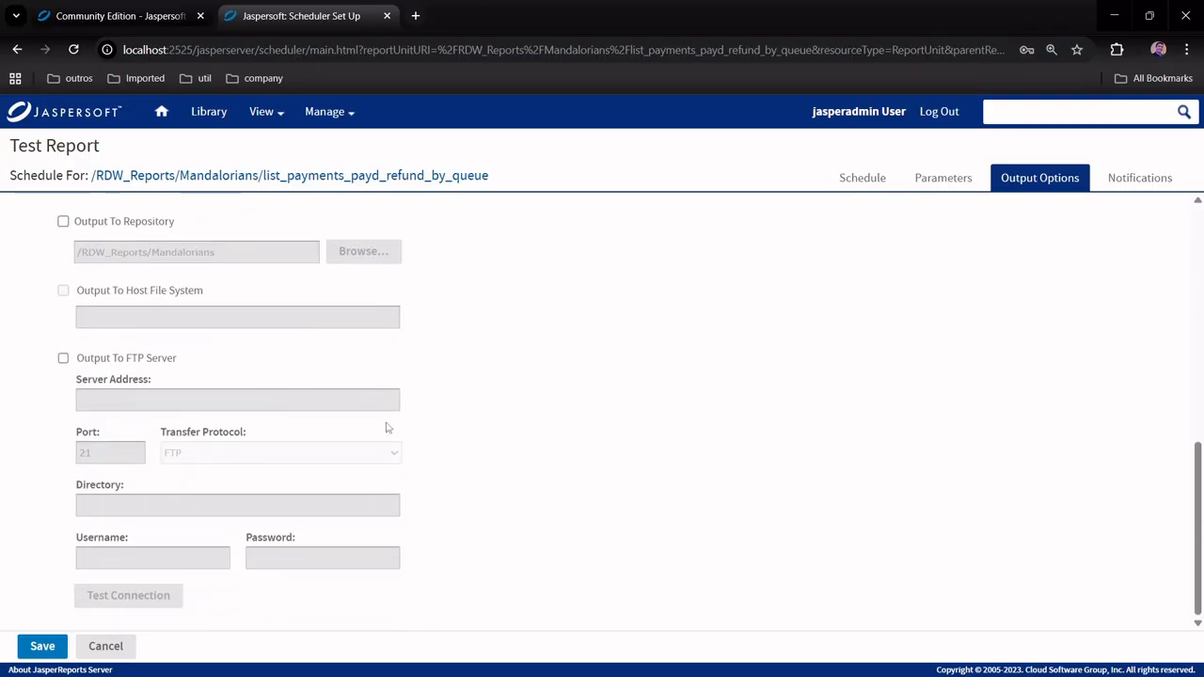
{"action": "scroll", "coordinate": [366, 505], "scroll_direction": "up", "scroll_amount": 6}
{"action": "scroll", "coordinate": [436, 458], "scroll_direction": "up", "scroll_amount": 1}
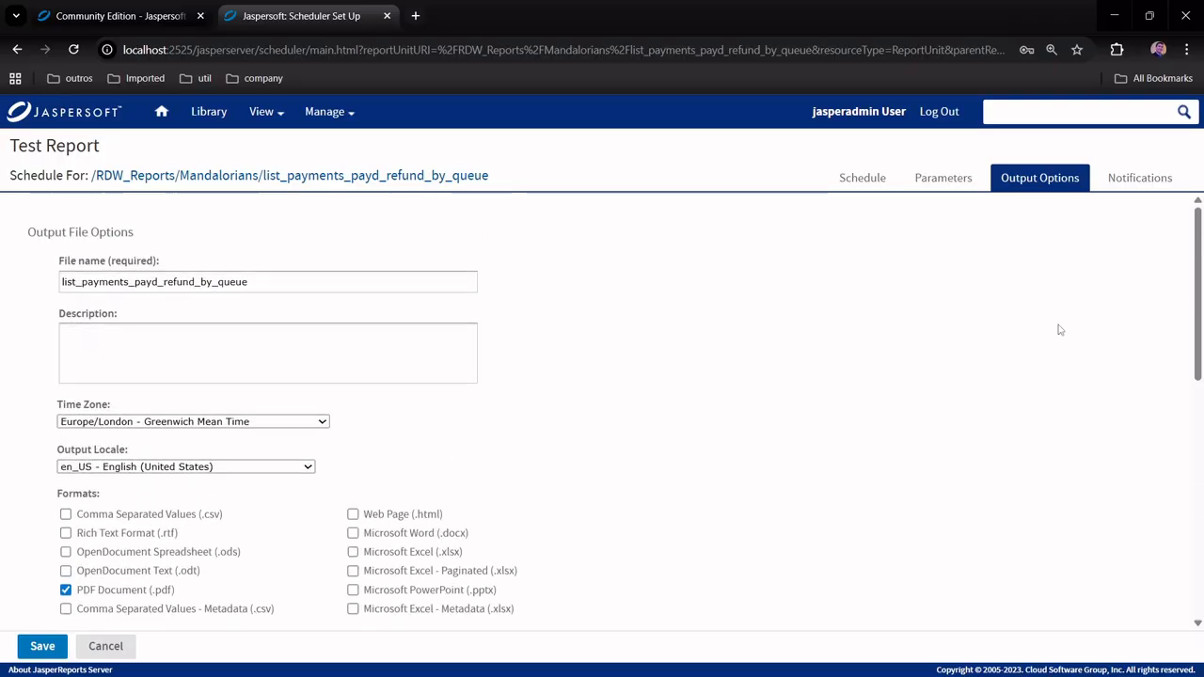
- Examine the Test Report job's email notification settings, cancel the edit and return to the repository folder
{"action": "left_click", "coordinate": [1135, 186]}
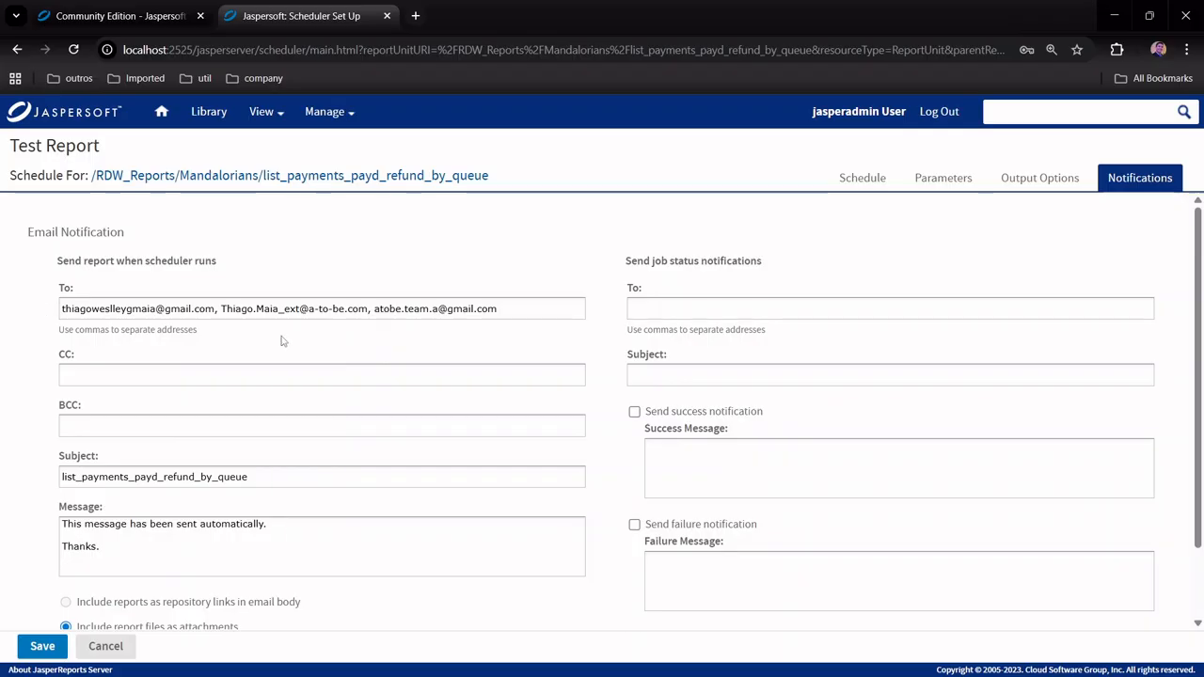
{"action": "scroll", "coordinate": [488, 336], "scroll_direction": "down", "scroll_amount": 1}
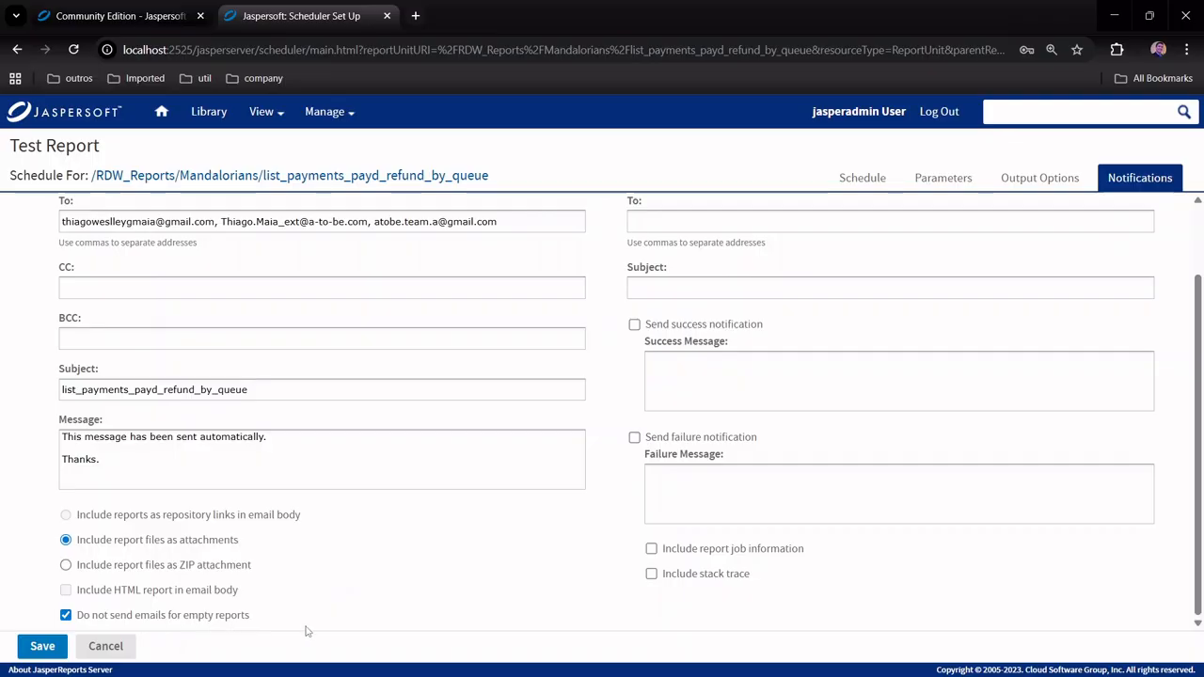
{"action": "left_click", "coordinate": [105, 647]}
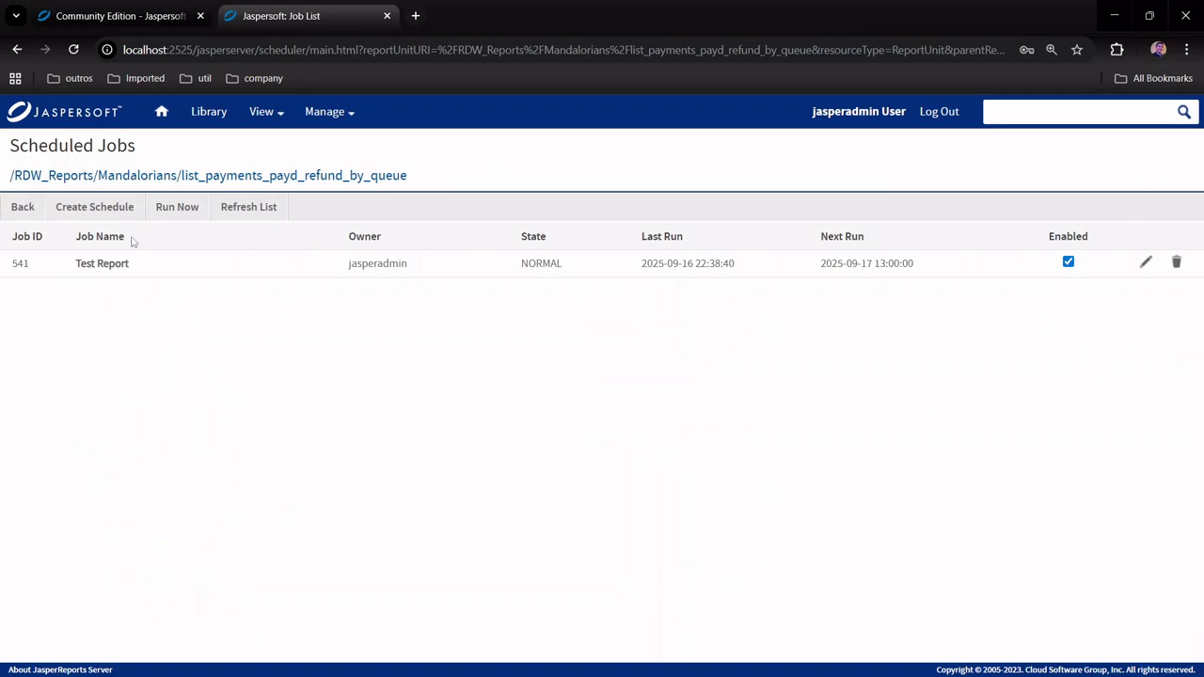
{"action": "left_click", "coordinate": [17, 209]}
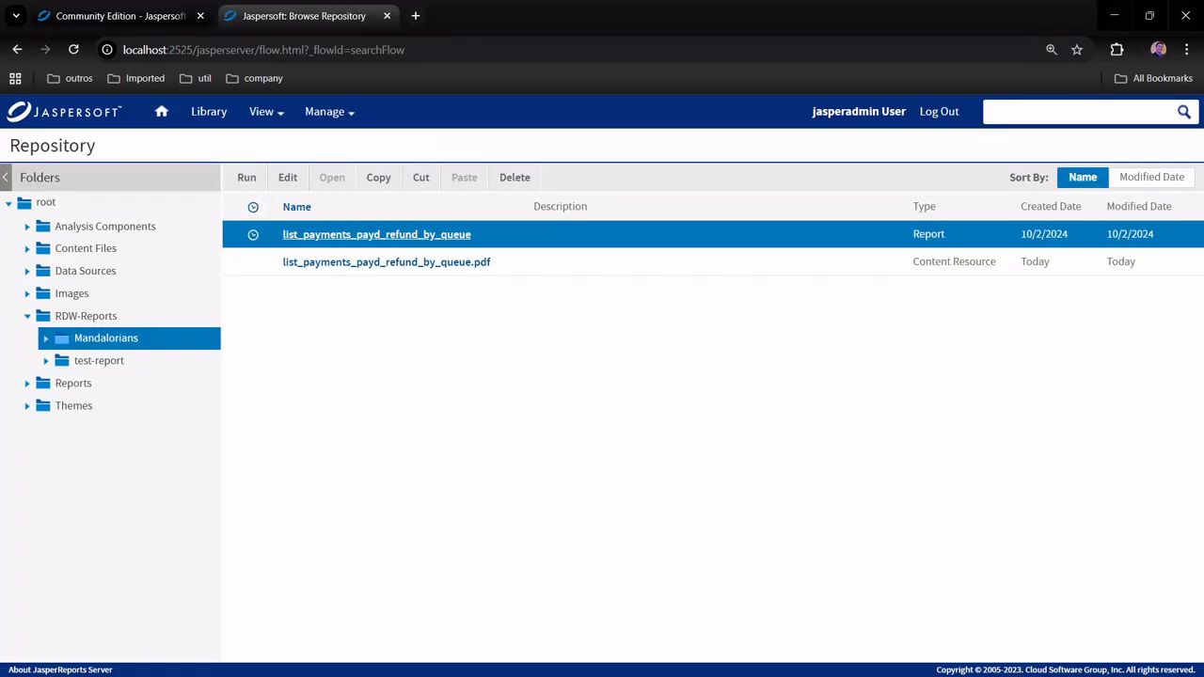
- Switch to Gmail, open the list_payments_payd_refund_by_queue email and look through the messages in its conversation
{"action": "left_click", "coordinate": [1113, 15]}
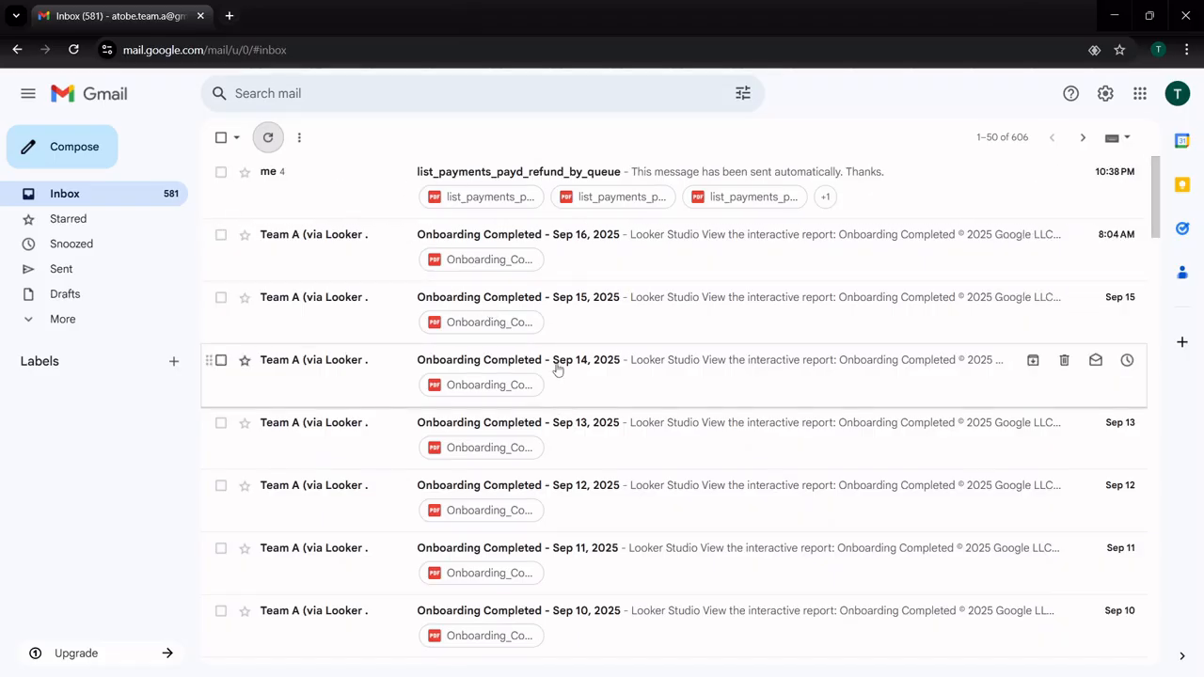
{"action": "left_click", "coordinate": [461, 178]}
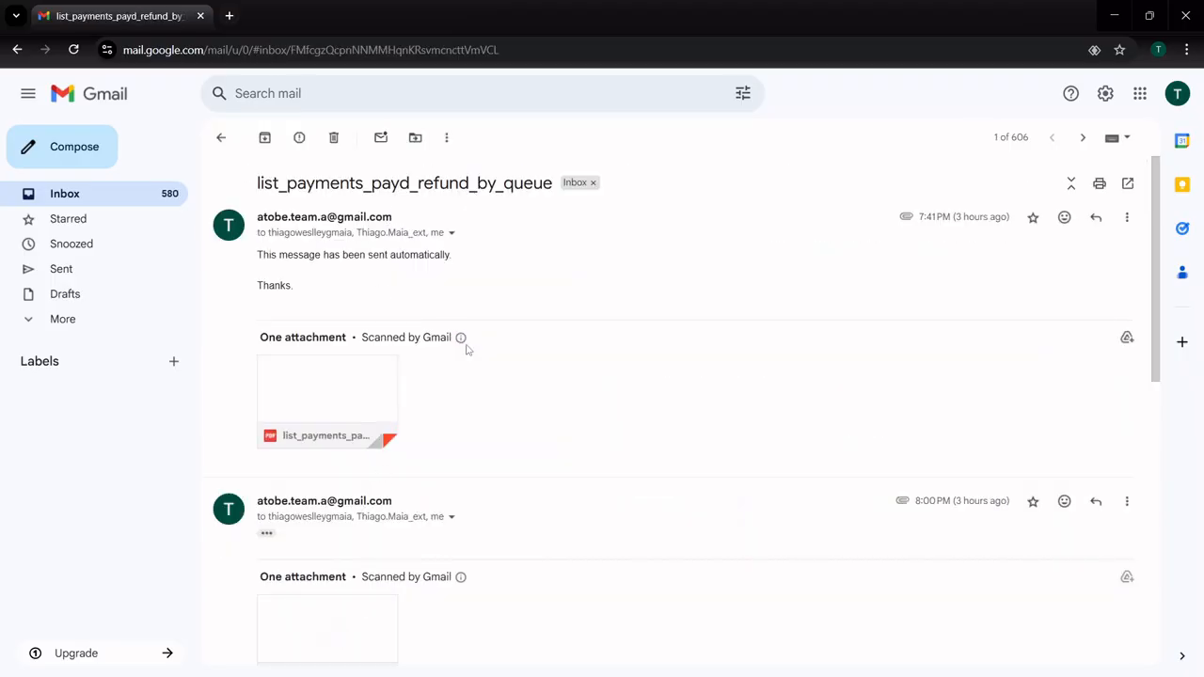
{"action": "scroll", "coordinate": [528, 273], "scroll_direction": "down", "scroll_amount": 1}
{"action": "scroll", "coordinate": [528, 273], "scroll_direction": "down", "scroll_amount": 5}
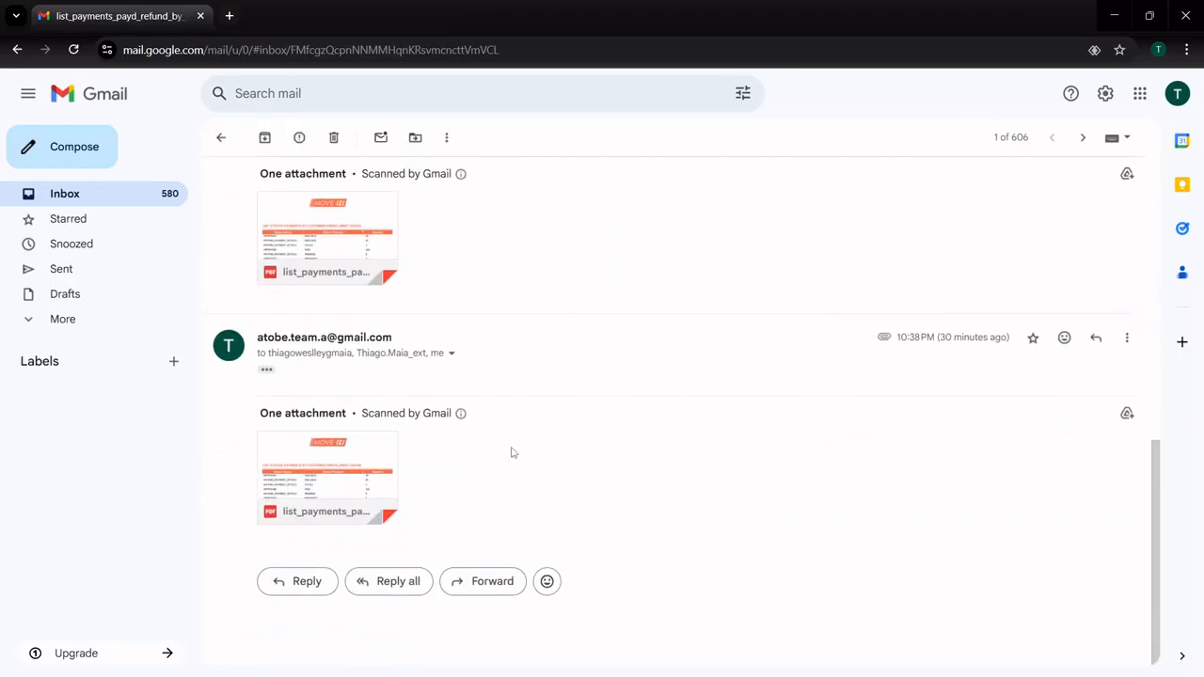
{"action": "scroll", "coordinate": [512, 453], "scroll_direction": "up", "scroll_amount": 10}
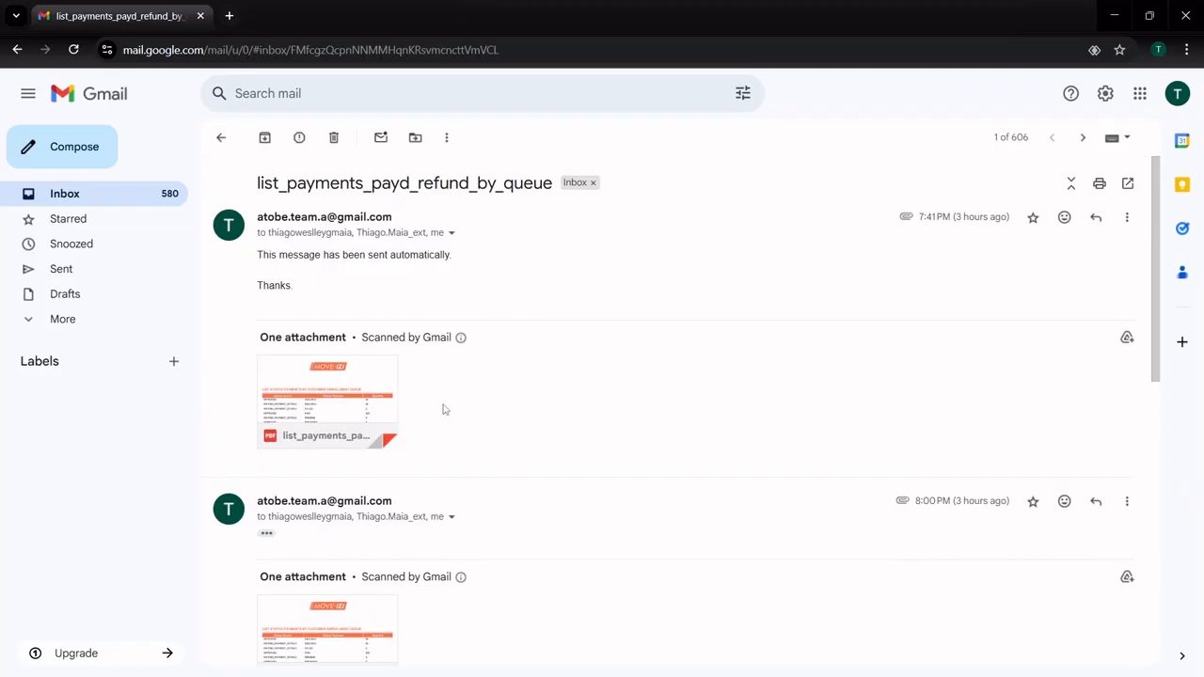
- Examine the PDF report attached to the first message, close the preview and review the other messages' attachments
{"action": "left_click", "coordinate": [358, 402]}
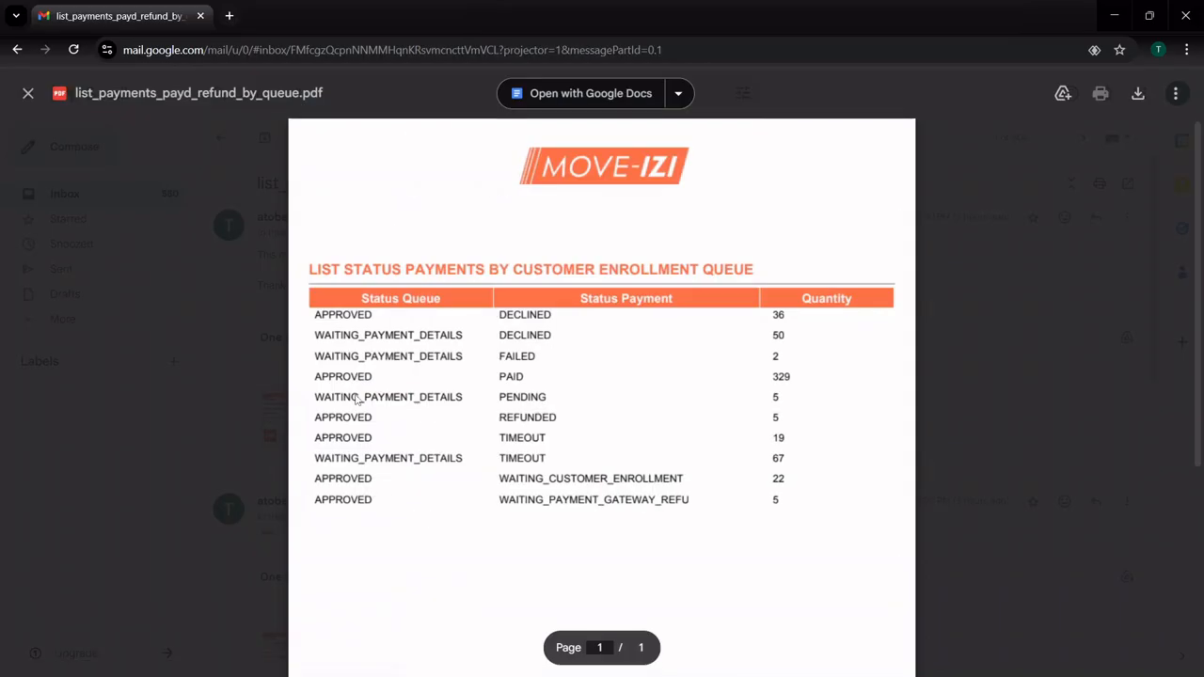
{"action": "scroll", "coordinate": [621, 376], "scroll_direction": "down", "scroll_amount": 3}
{"action": "scroll", "coordinate": [663, 404], "scroll_direction": "up", "scroll_amount": 3}
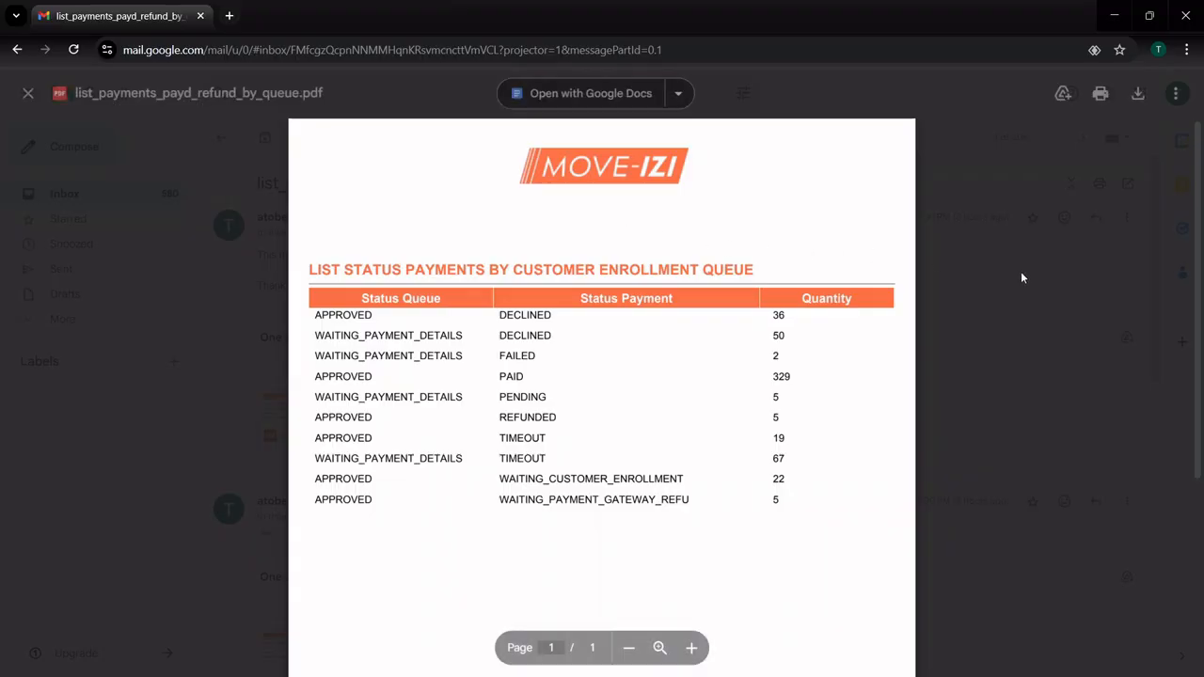
{"action": "scroll", "coordinate": [602, 395], "scroll_direction": "down", "scroll_amount": 1}
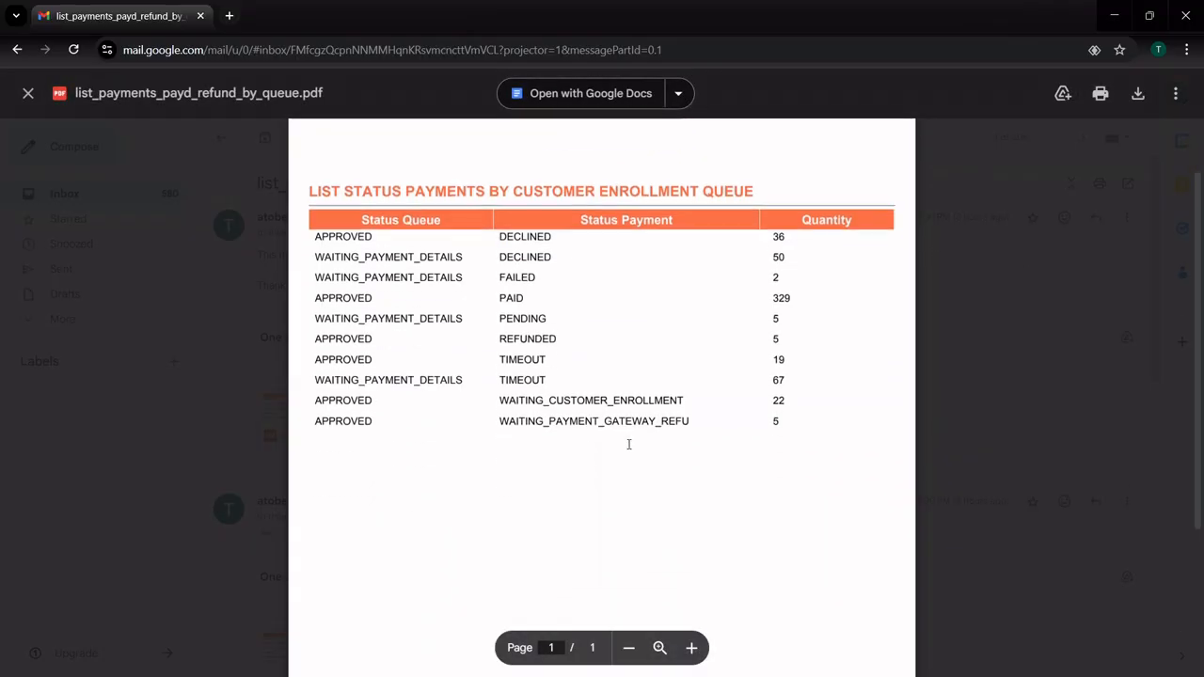
{"action": "left_click", "coordinate": [966, 438]}
{"action": "scroll", "coordinate": [663, 422], "scroll_direction": "down", "scroll_amount": 3}
{"action": "scroll", "coordinate": [434, 451], "scroll_direction": "up", "scroll_amount": 3}
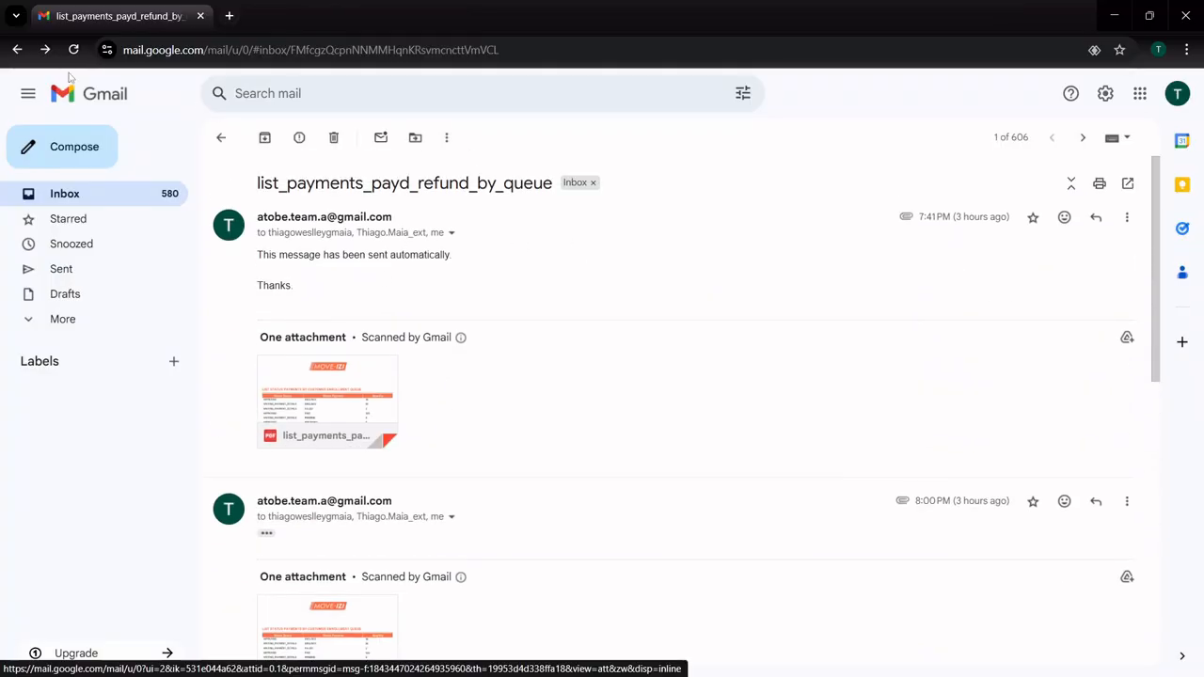
{"action": "scroll", "coordinate": [870, 357], "scroll_direction": "down", "scroll_amount": 5}
{"action": "scroll", "coordinate": [827, 376], "scroll_direction": "up", "scroll_amount": 5}
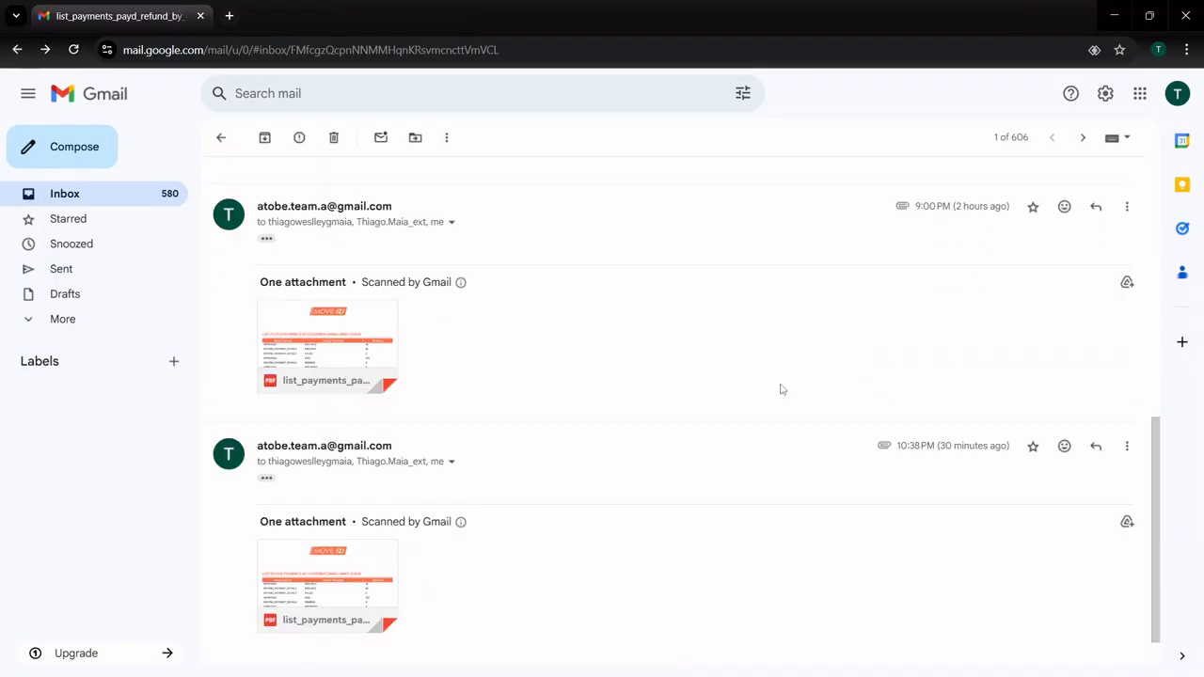
{"action": "left_click", "coordinate": [18, 50]}
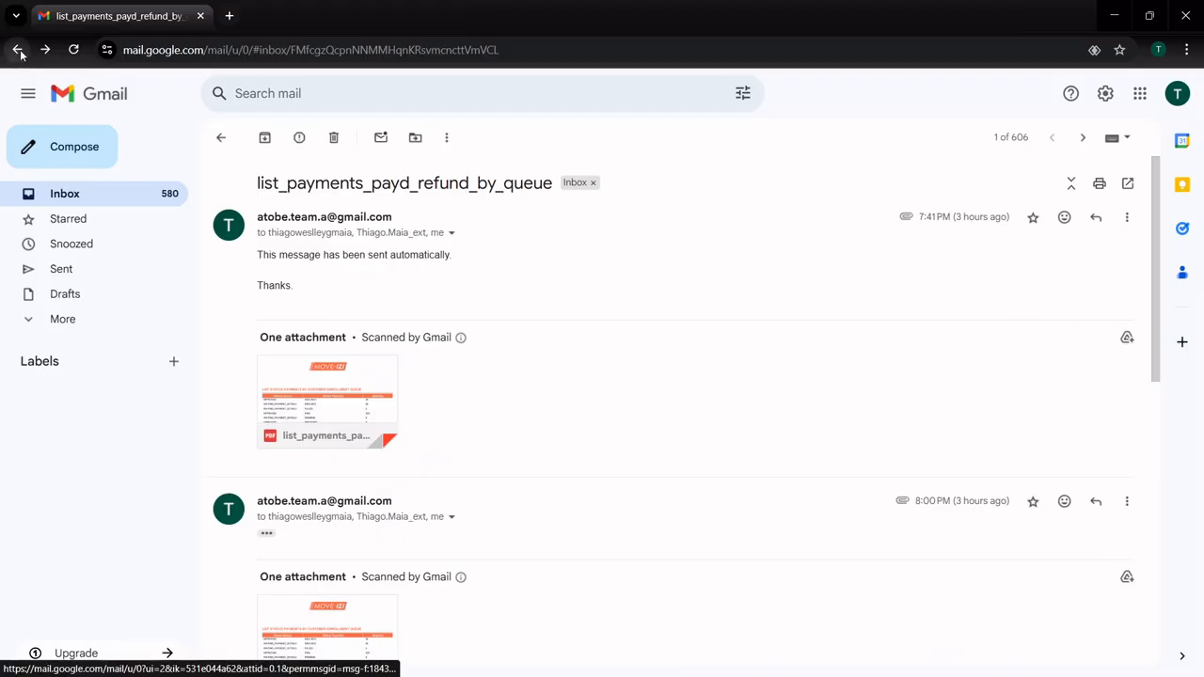
- Switch to Jaspersoft Studio and open list_payments_payd_refund_by_queue.jrxml from the MyReports project
{"action": "left_click", "coordinate": [1111, 20]}
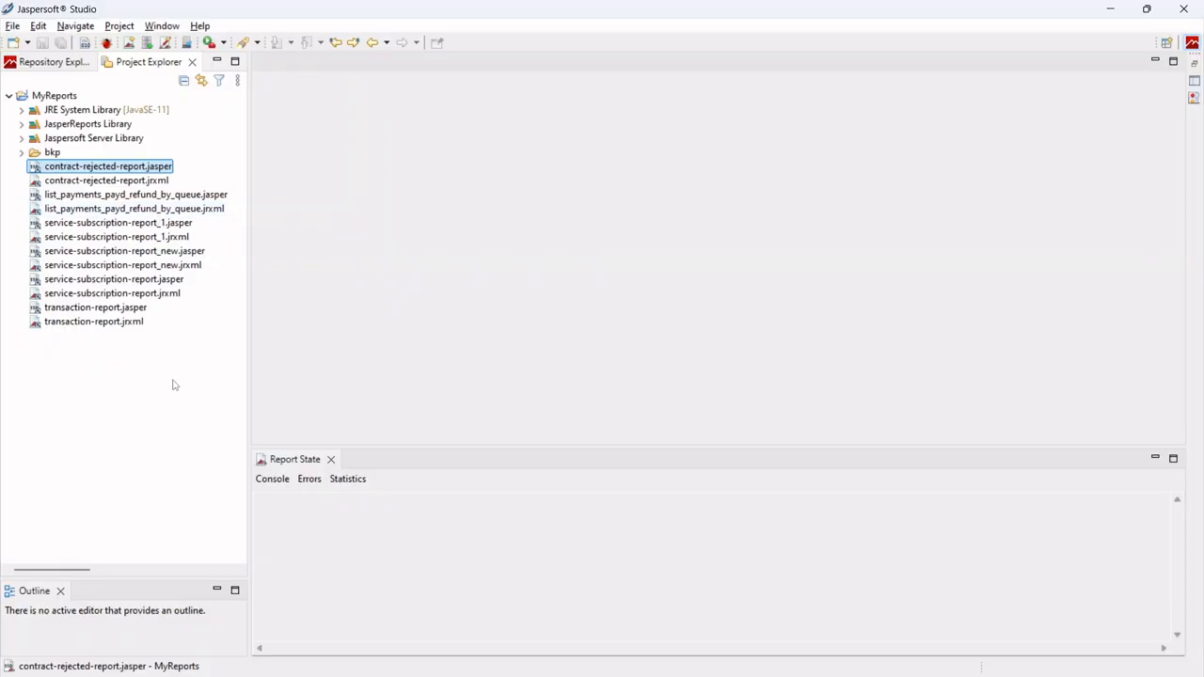
{"action": "double_click", "coordinate": [144, 209]}
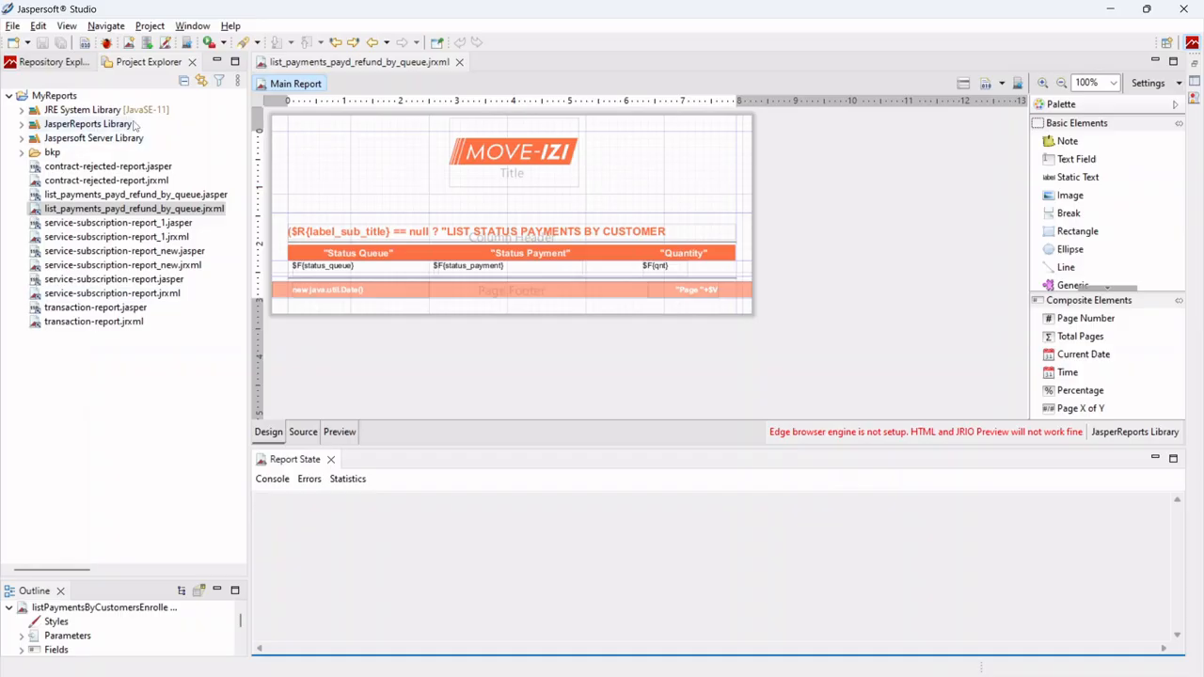
{"action": "left_click", "coordinate": [154, 211]}
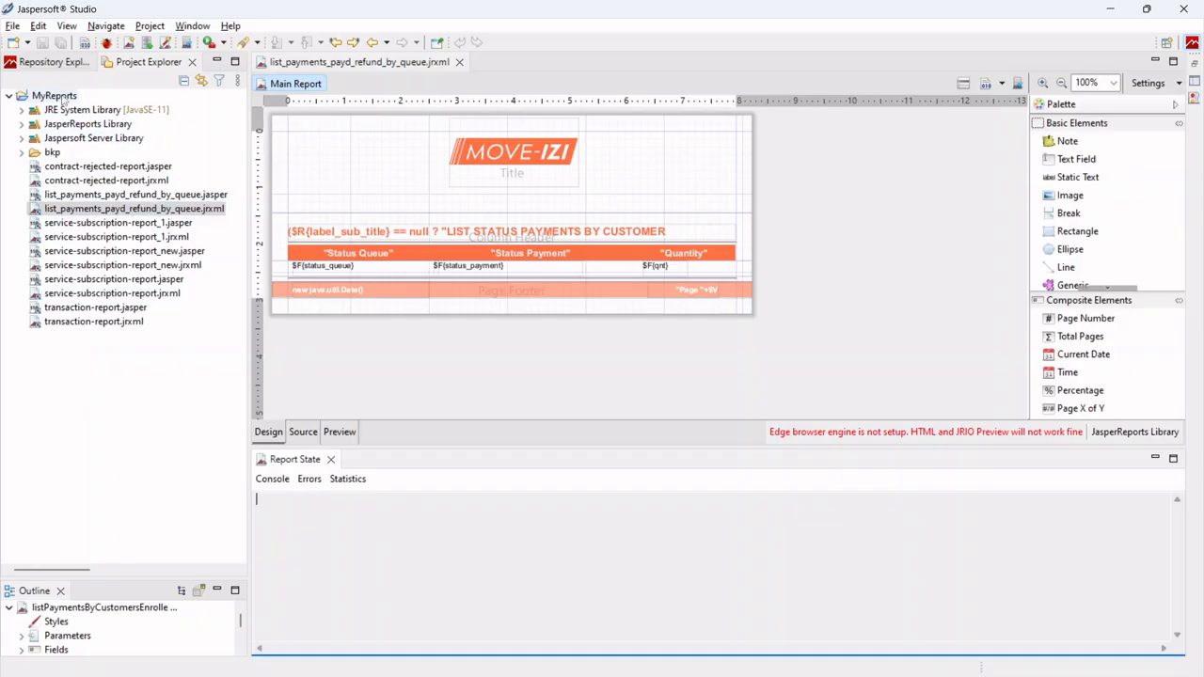
- Look at the item types that can be created in the MyReports project, including Jasper Report
{"action": "right_click", "coordinate": [62, 96]}
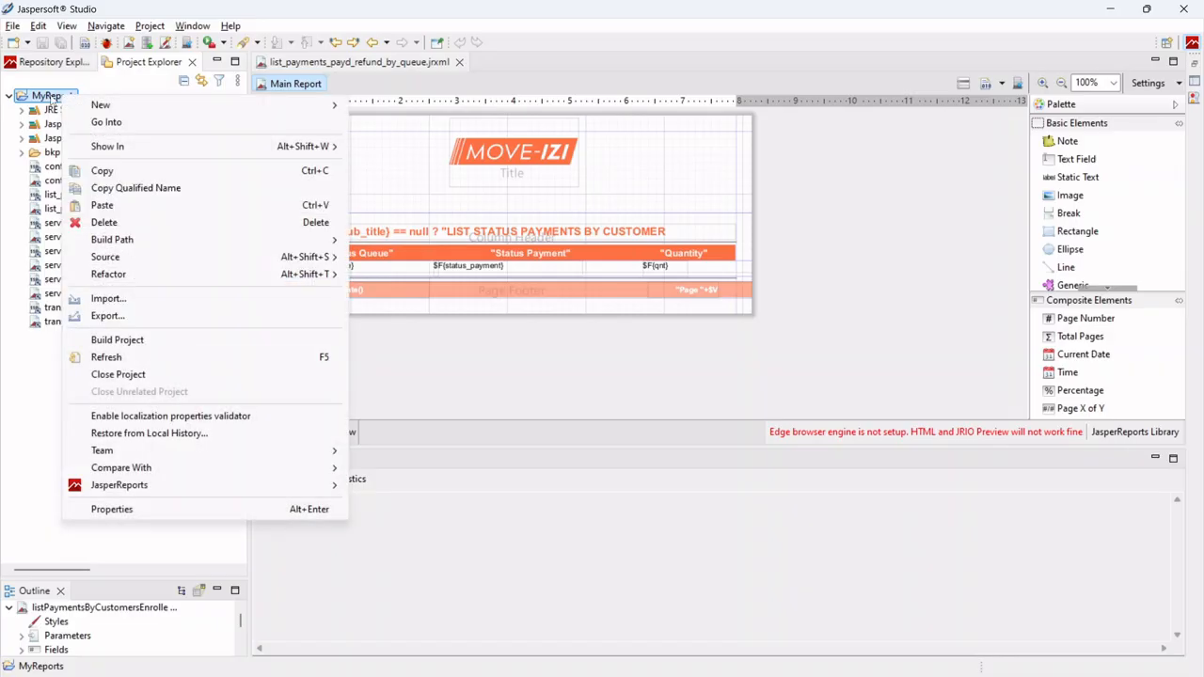
{"action": "mouse_move", "coordinate": [136, 106]}
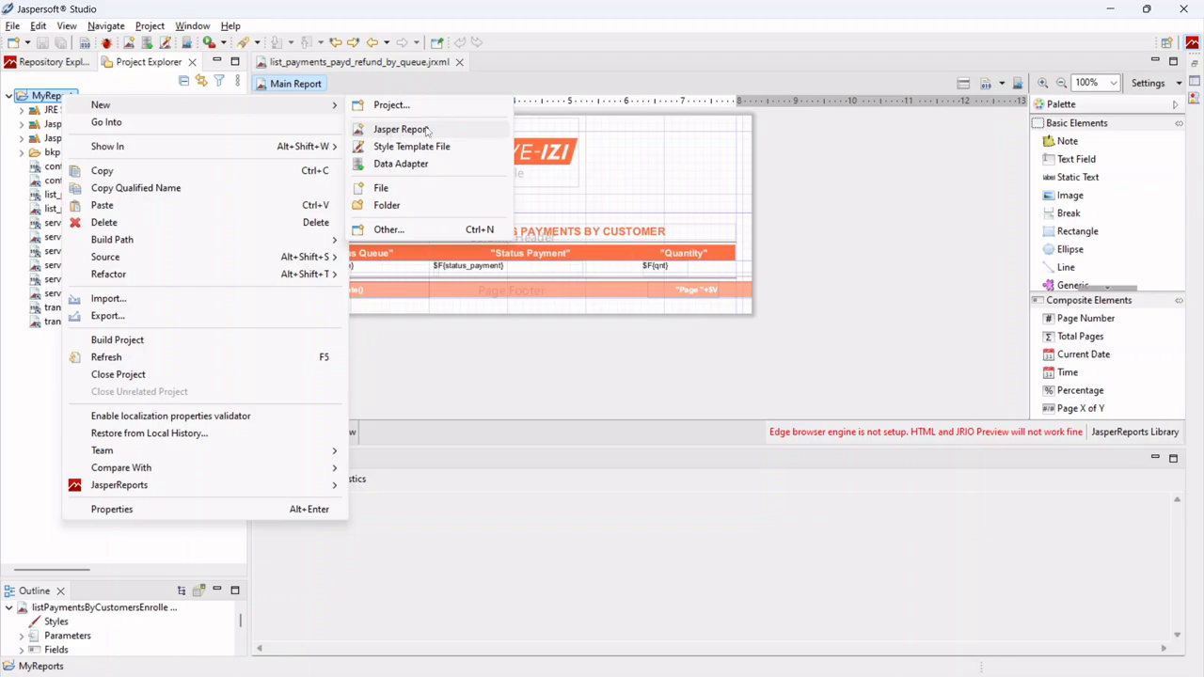
{"action": "left_click", "coordinate": [573, 46]}
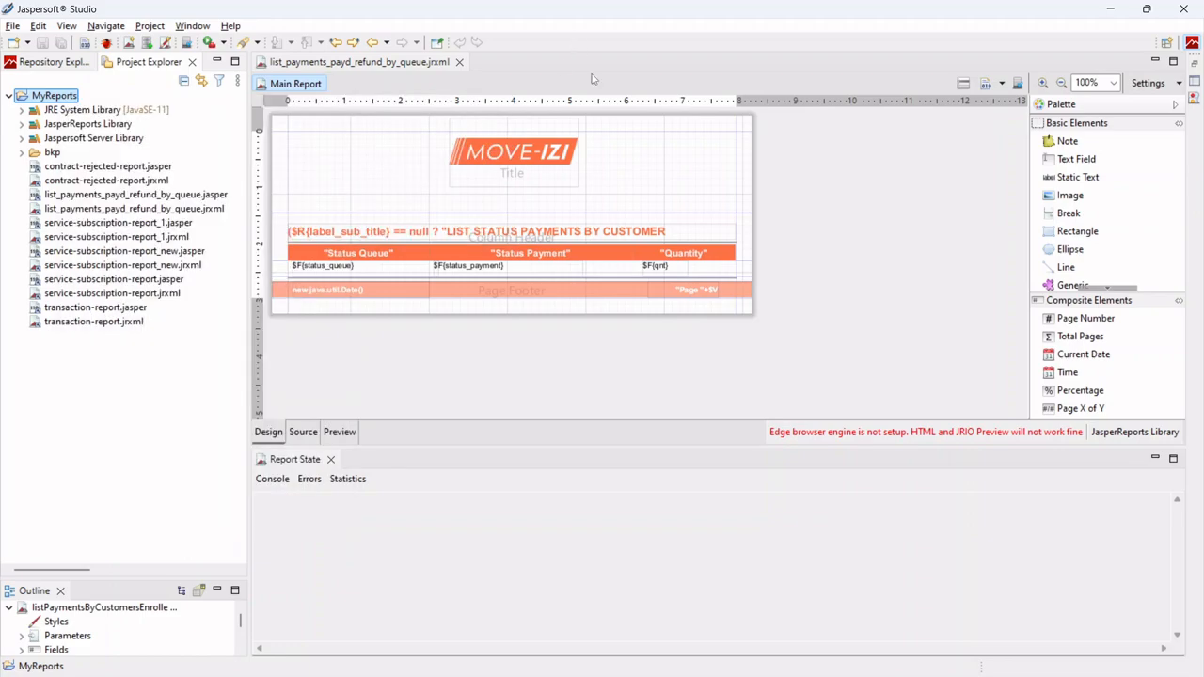
- Look at the available types for a new data adapter, select Database JDBC Connection and close the wizard without creating one
{"action": "left_click", "coordinate": [45, 62]}
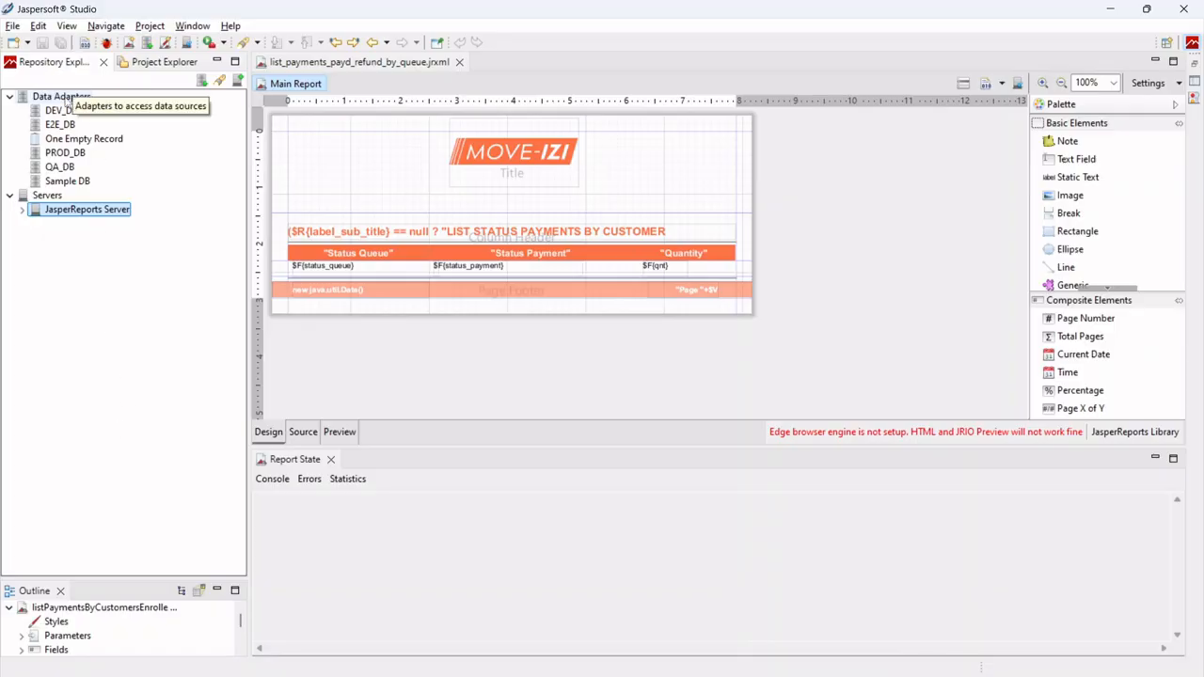
{"action": "right_click", "coordinate": [66, 99]}
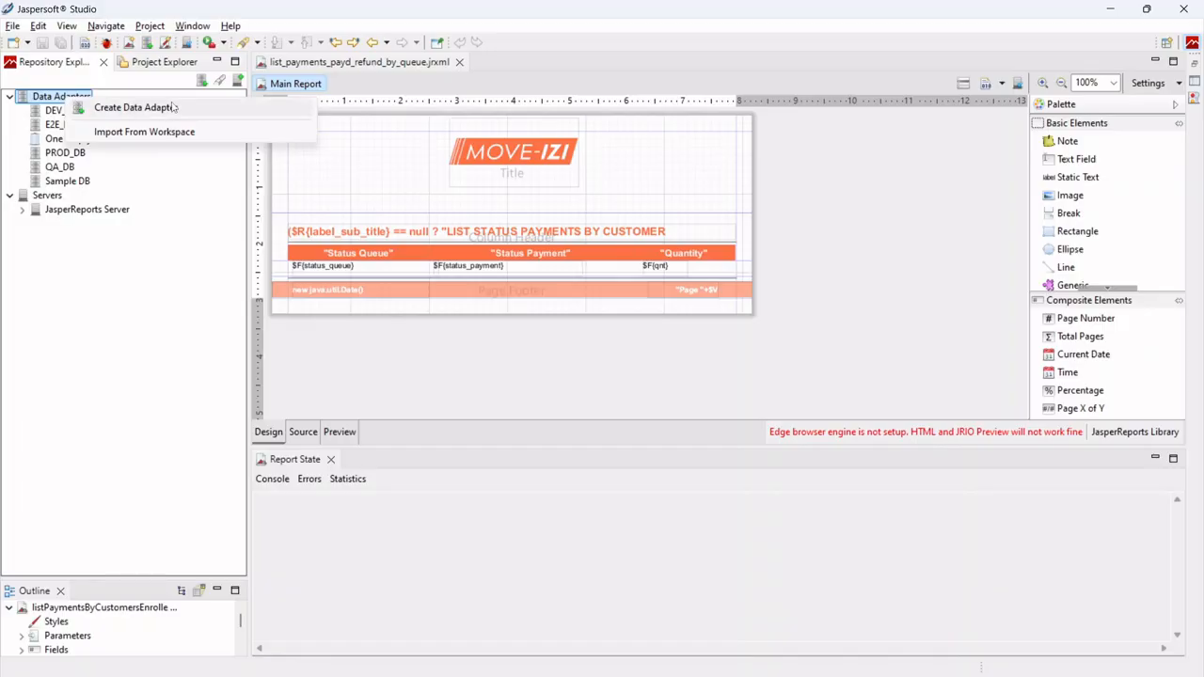
{"action": "left_click", "coordinate": [209, 107]}
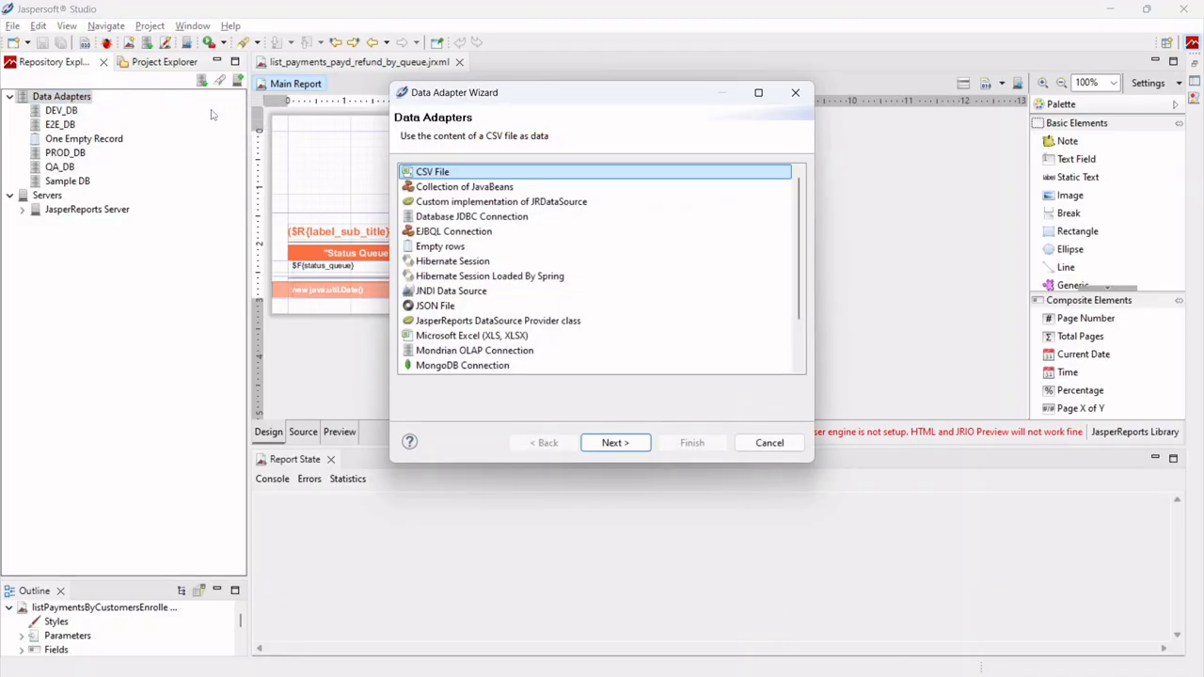
{"action": "left_click", "coordinate": [462, 219]}
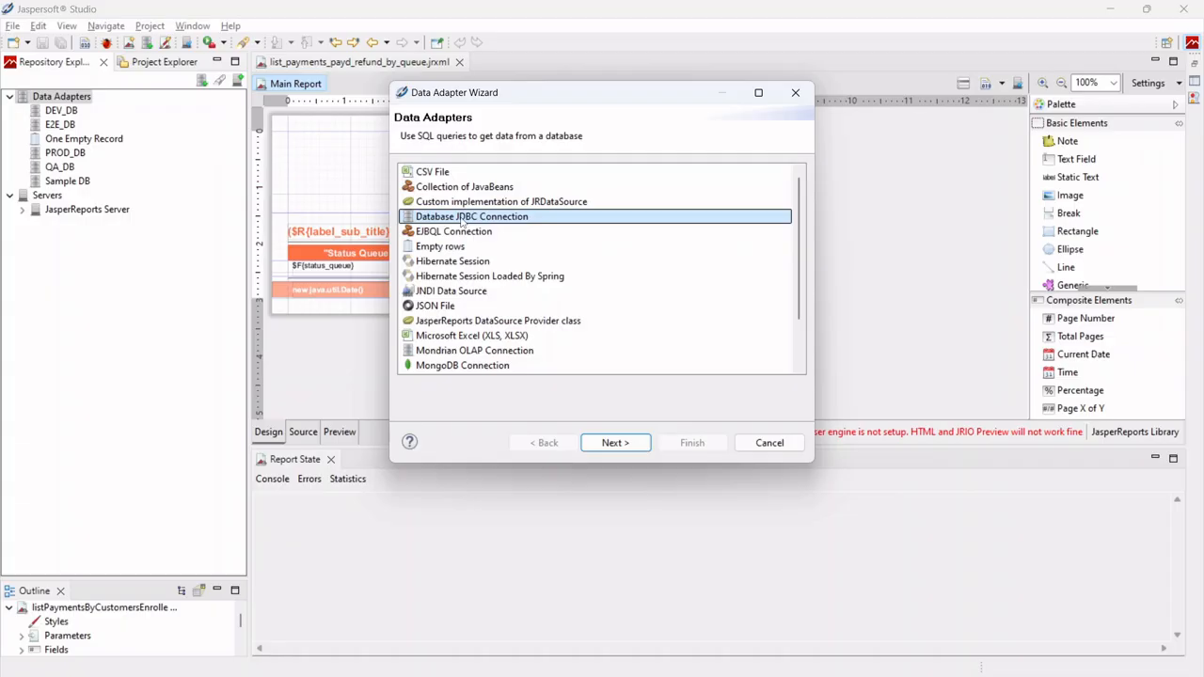
{"action": "left_click", "coordinate": [797, 94]}
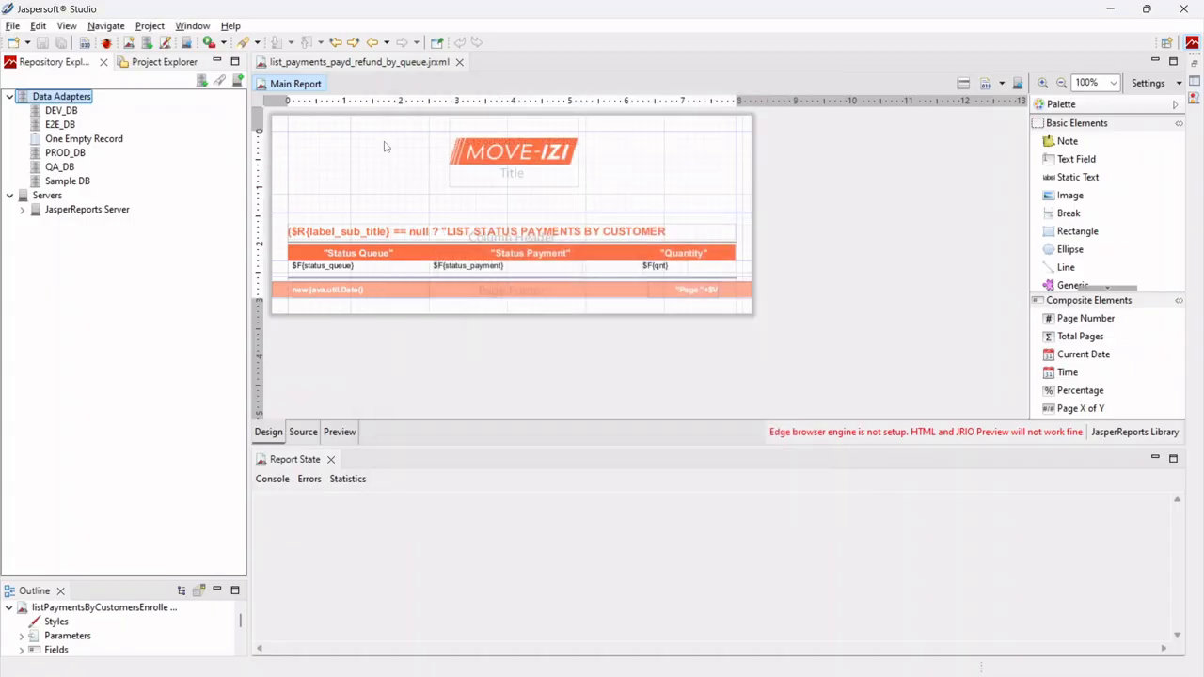
- Inspect the DEV_DB data adapter's JDBC settings, test its connection and cancel the edit
{"action": "left_click", "coordinate": [61, 111]}
{"action": "right_click", "coordinate": [61, 111]}
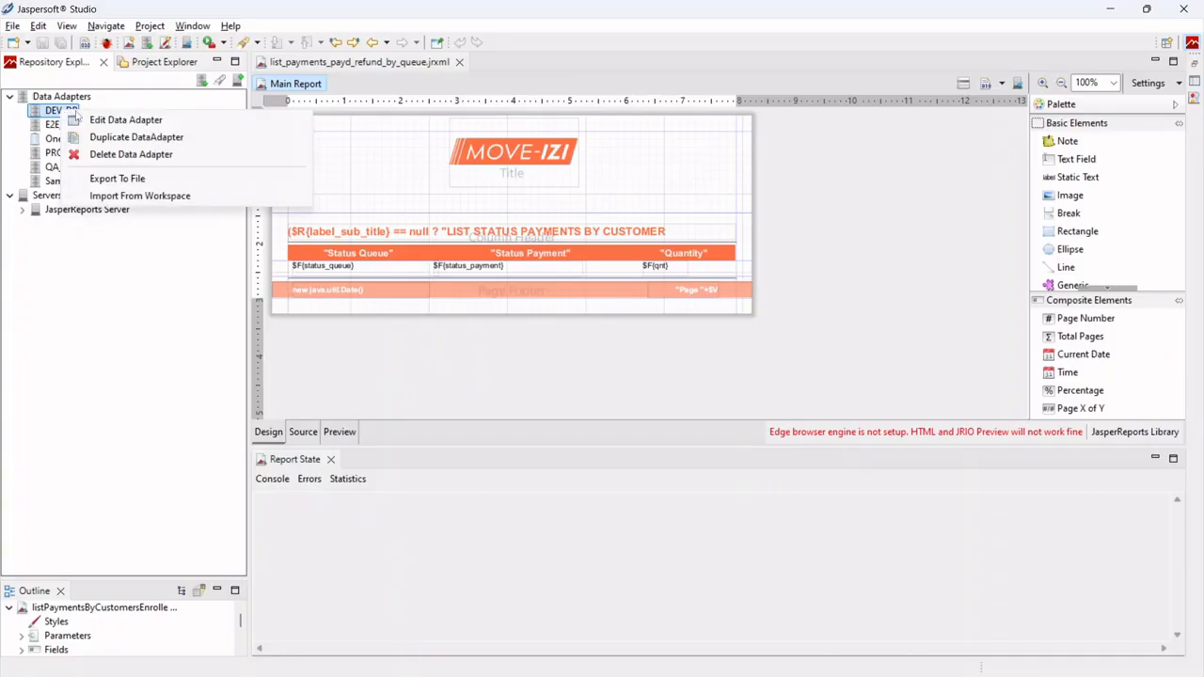
{"action": "left_click", "coordinate": [125, 120]}
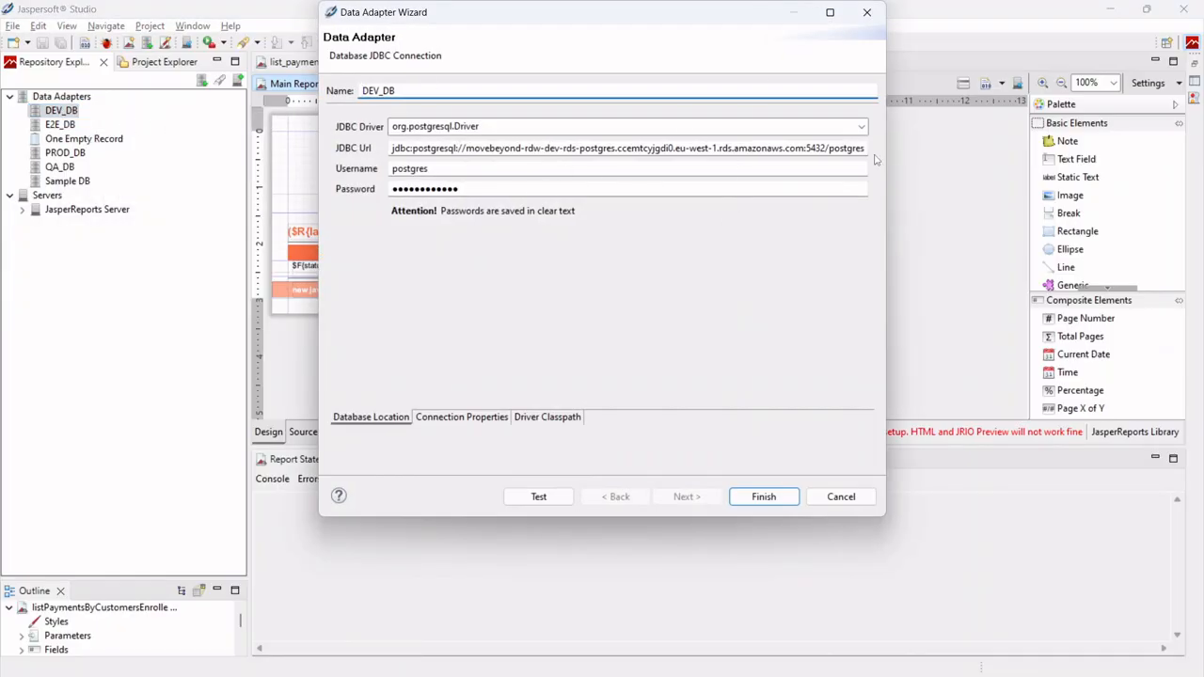
{"action": "left_click", "coordinate": [537, 496]}
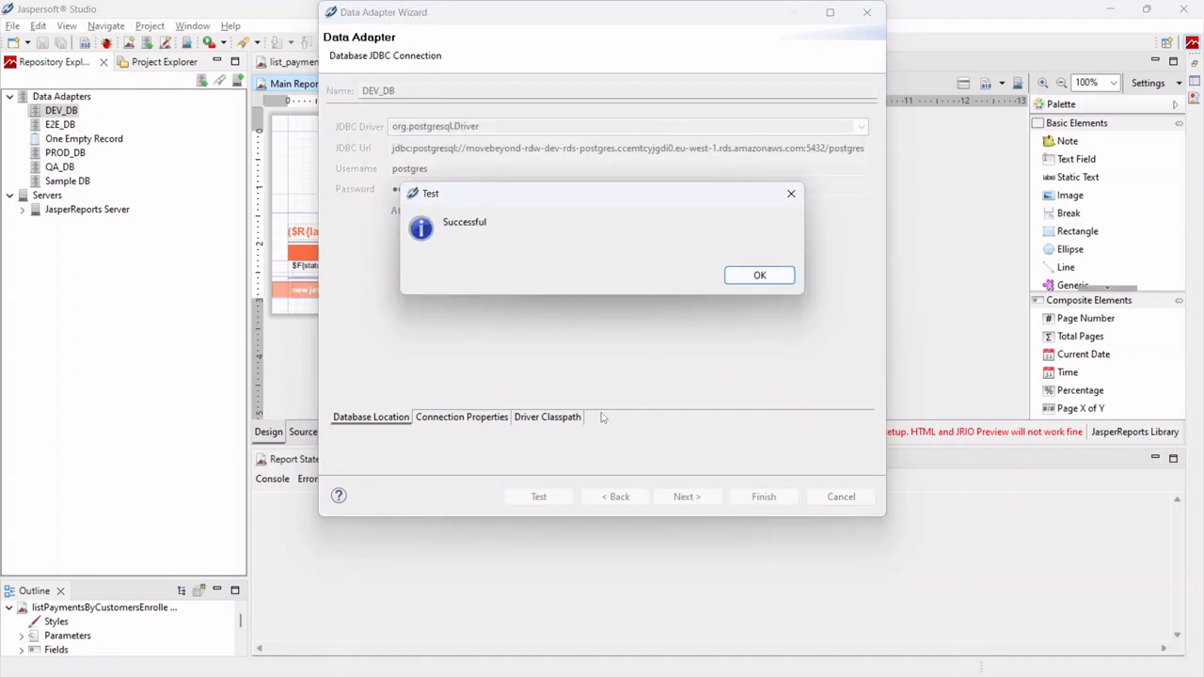
{"action": "left_click", "coordinate": [752, 276]}
{"action": "left_click", "coordinate": [834, 500]}
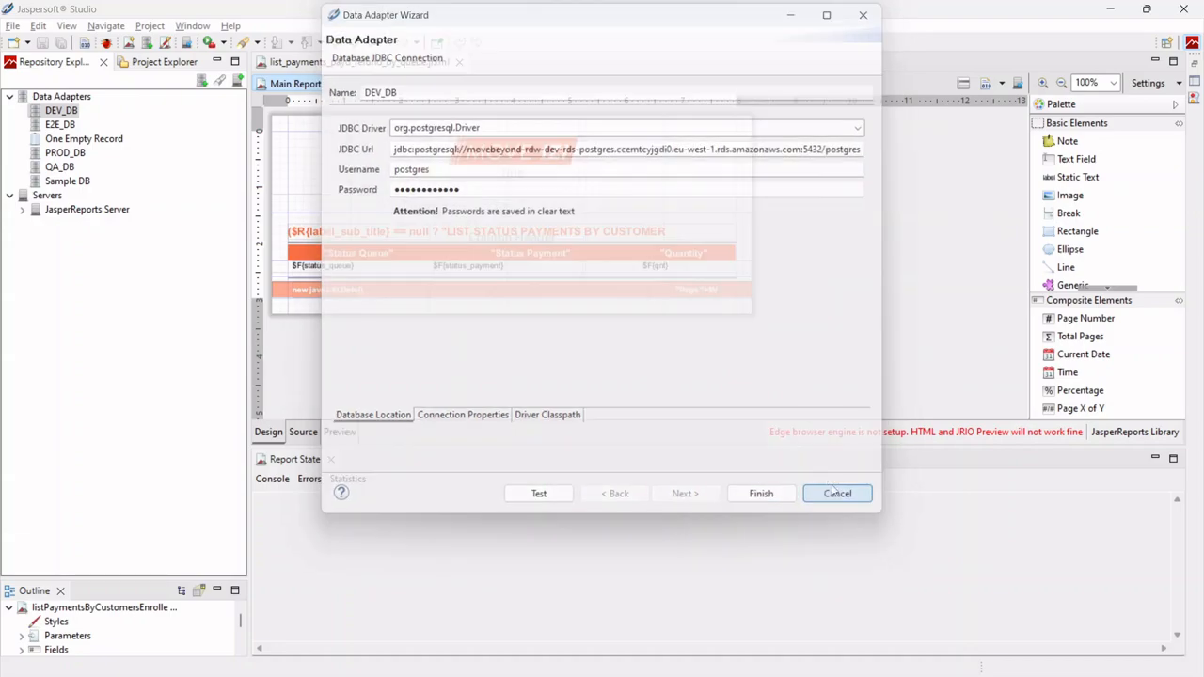
- Inspect the existing JasperReports Server connection's settings, test the connection and close the configuration without saving
{"action": "right_click", "coordinate": [60, 196]}
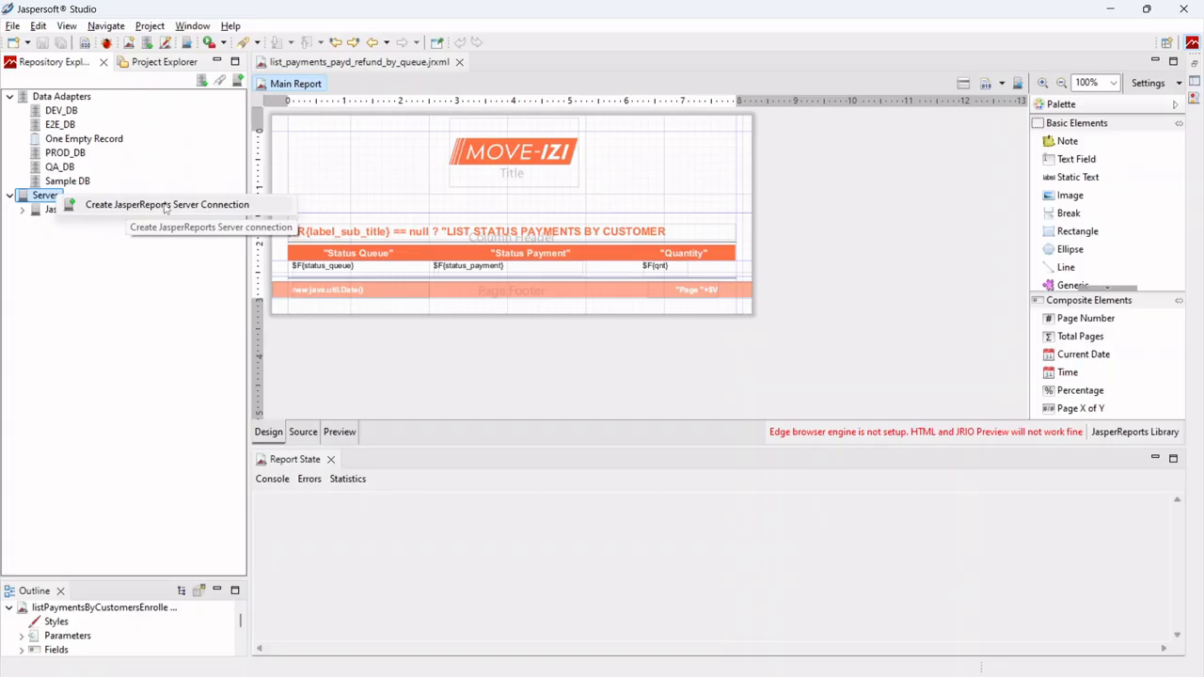
{"action": "key", "text": "Escape"}
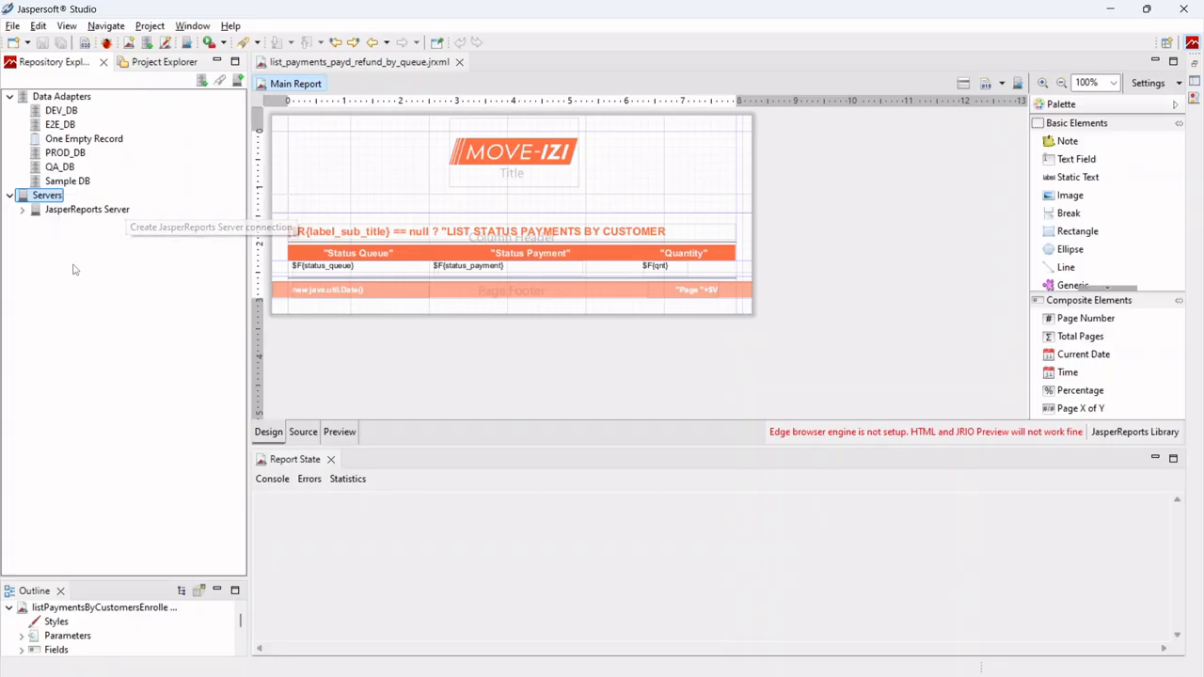
{"action": "right_click", "coordinate": [86, 211]}
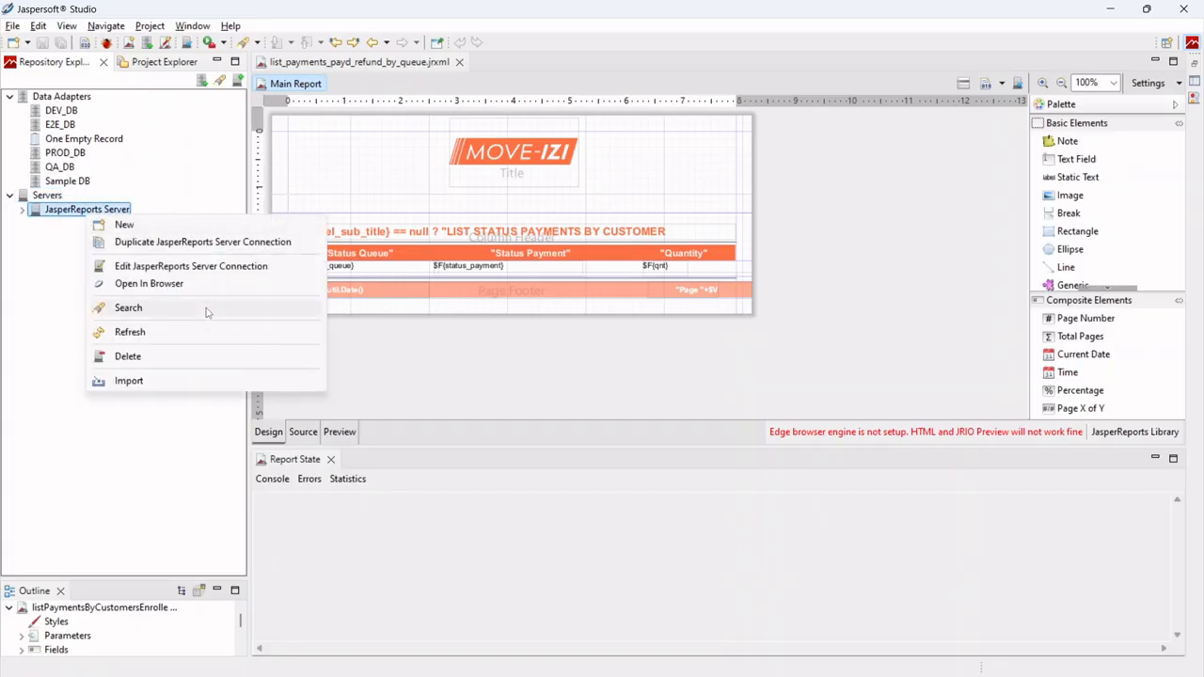
{"action": "double_click", "coordinate": [62, 213]}
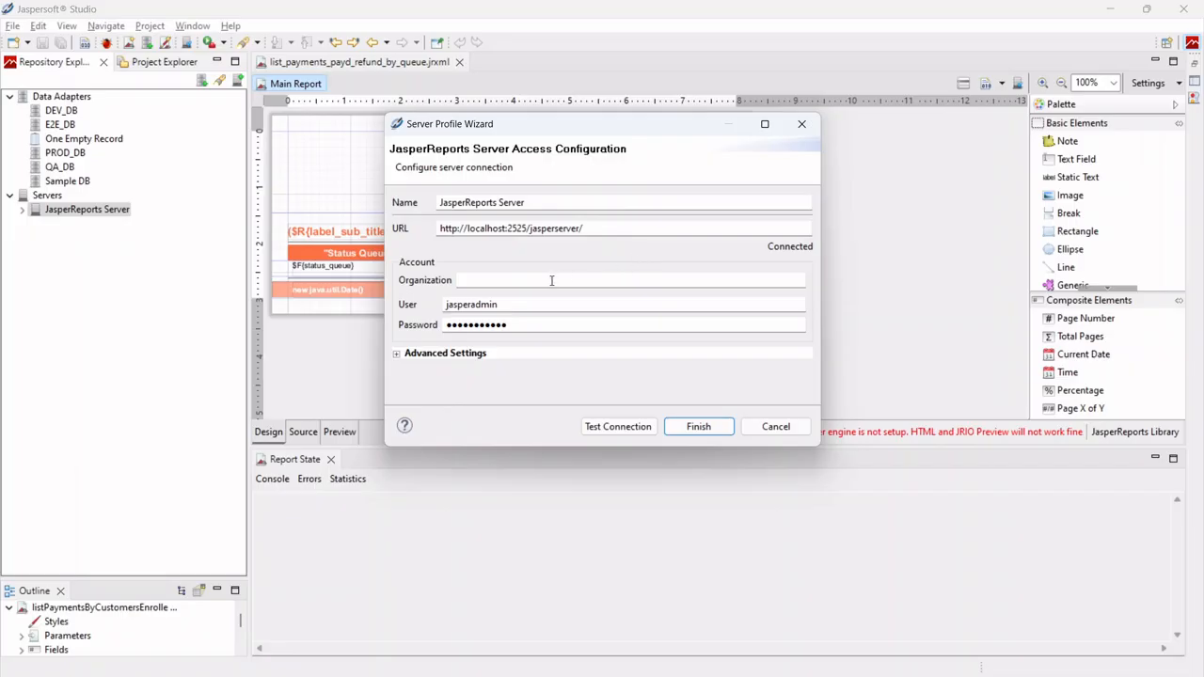
{"action": "left_click", "coordinate": [396, 354]}
{"action": "left_click", "coordinate": [396, 354]}
{"action": "left_click", "coordinate": [618, 431]}
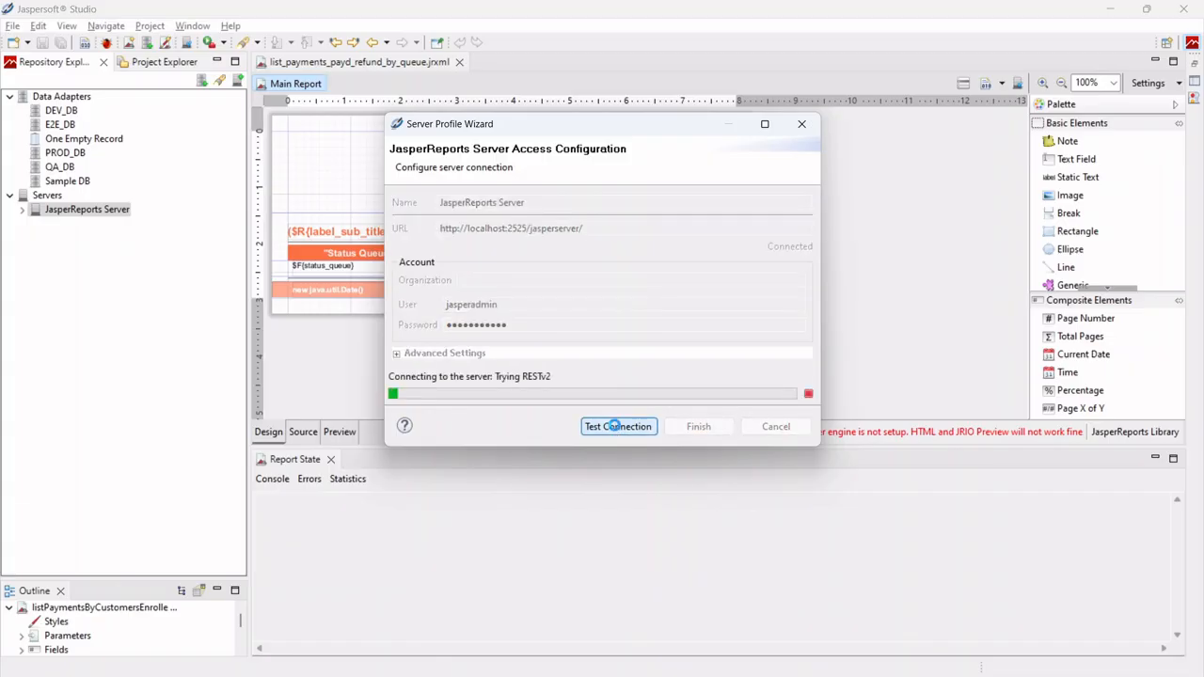
{"action": "left_click", "coordinate": [759, 296]}
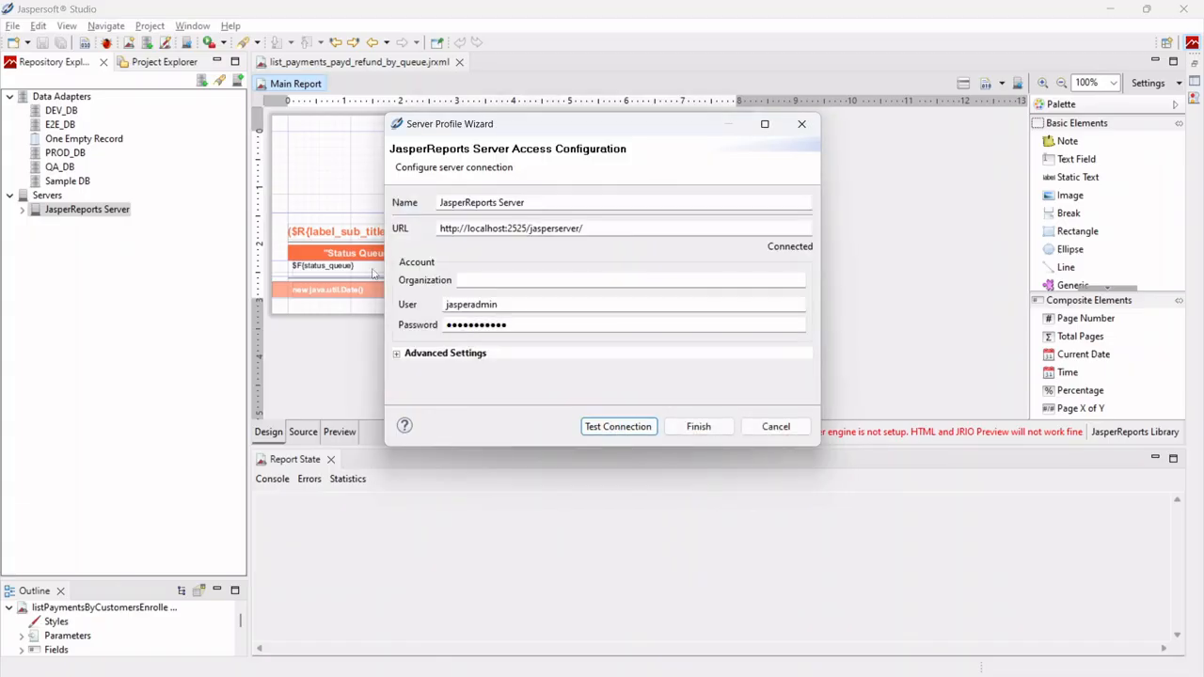
{"action": "left_click", "coordinate": [800, 124]}
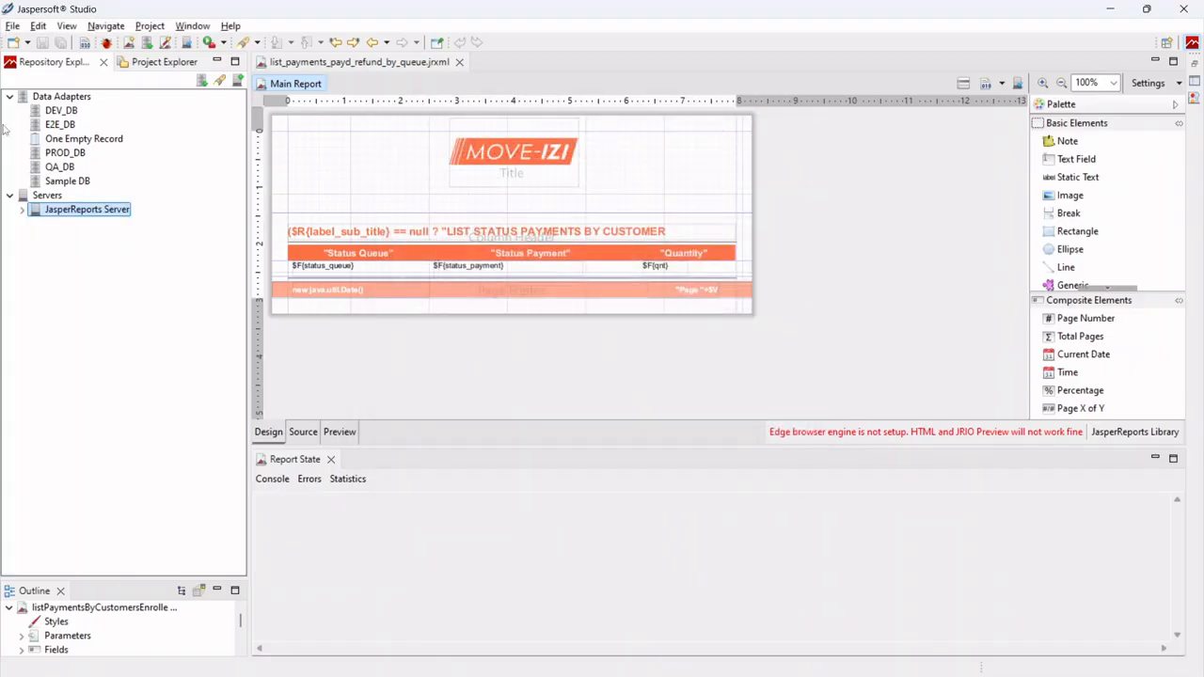
- Try to publish the MyReports project to JasperReports Server, then return to the server's repository in the browser
{"action": "left_click", "coordinate": [161, 62]}
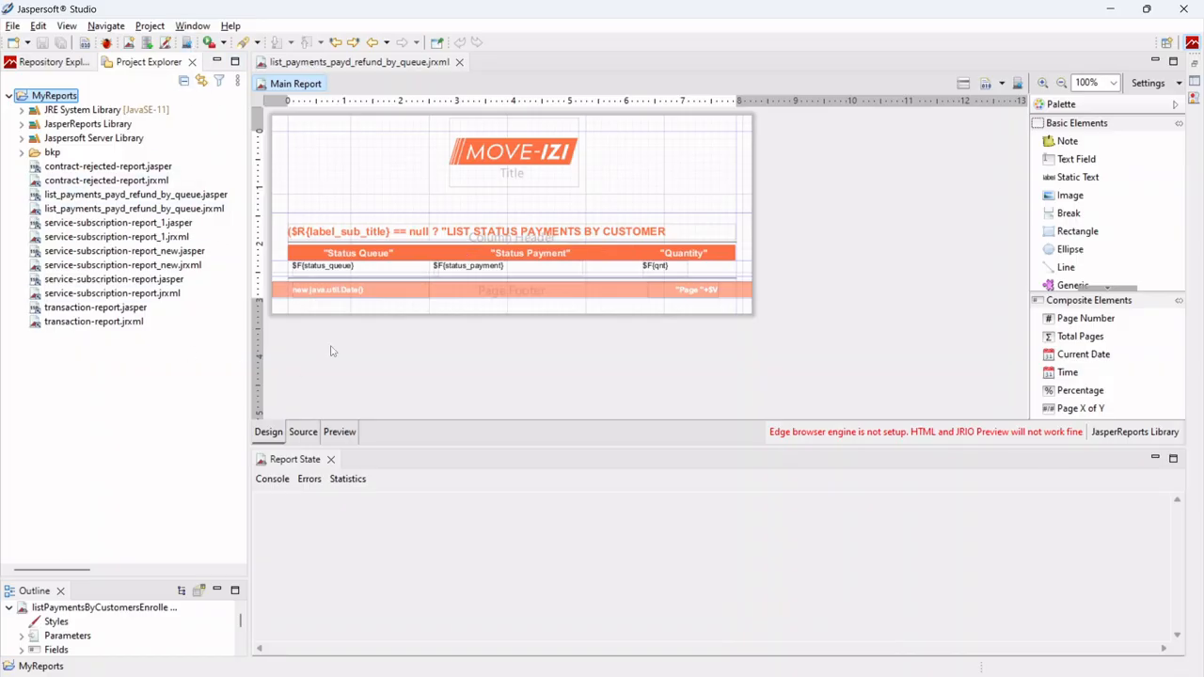
{"action": "left_click", "coordinate": [187, 44]}
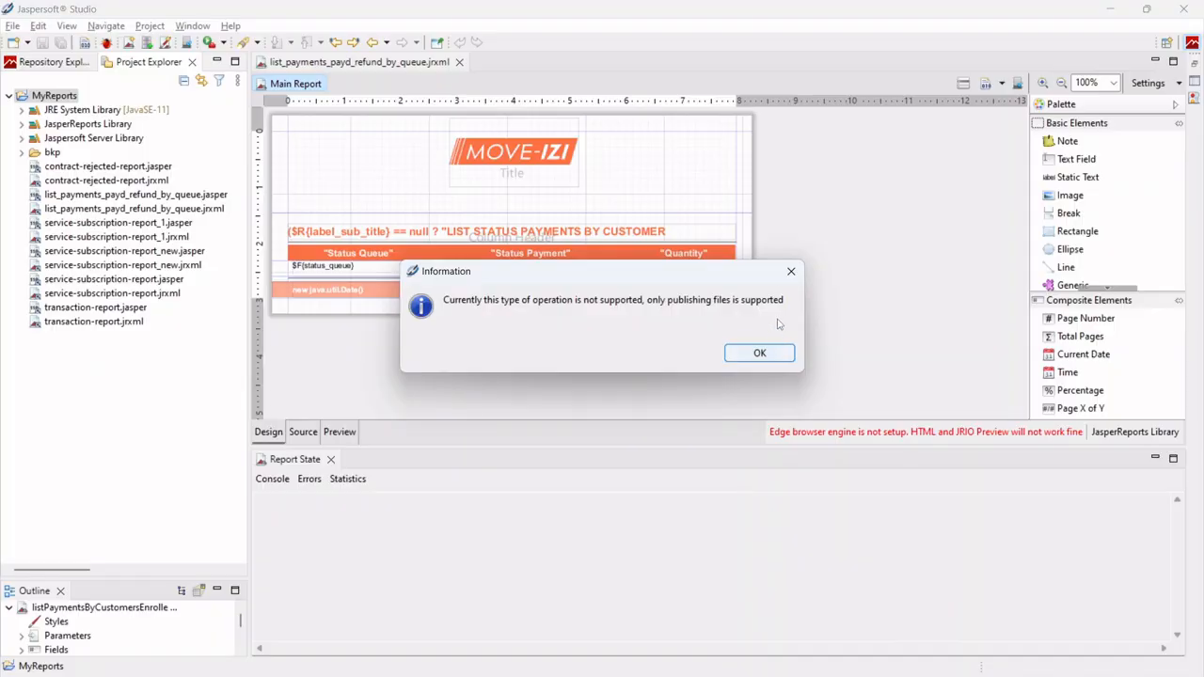
{"action": "left_click", "coordinate": [790, 271]}
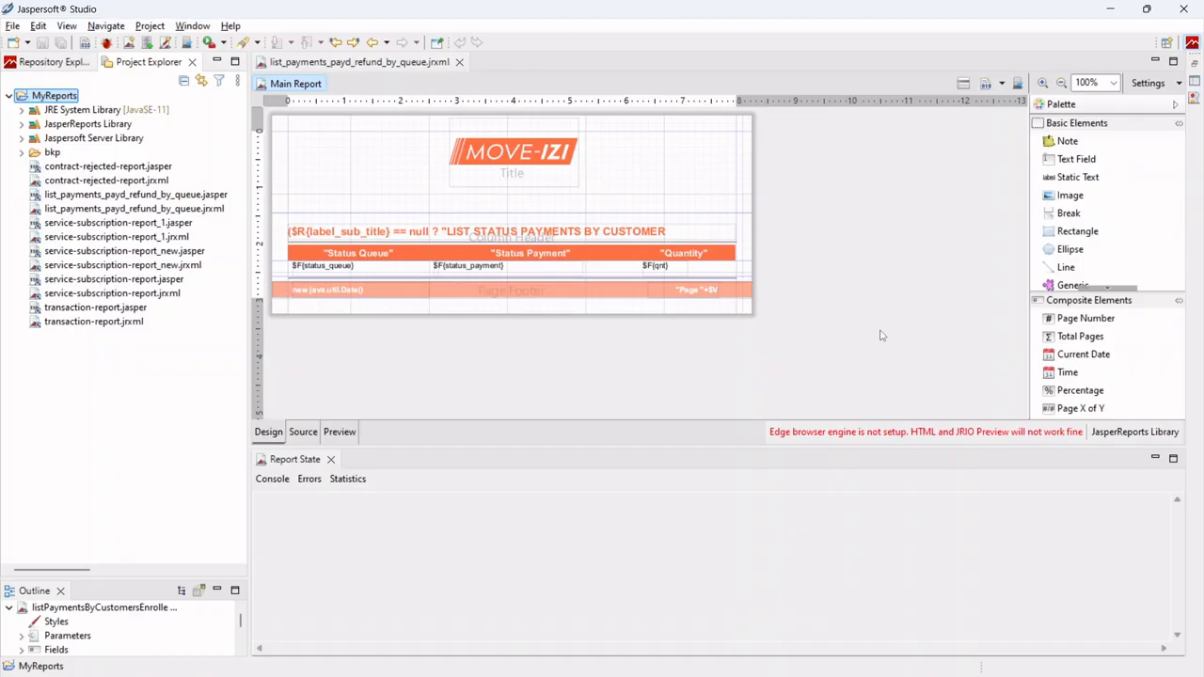
{"action": "left_click", "coordinate": [1119, 13]}
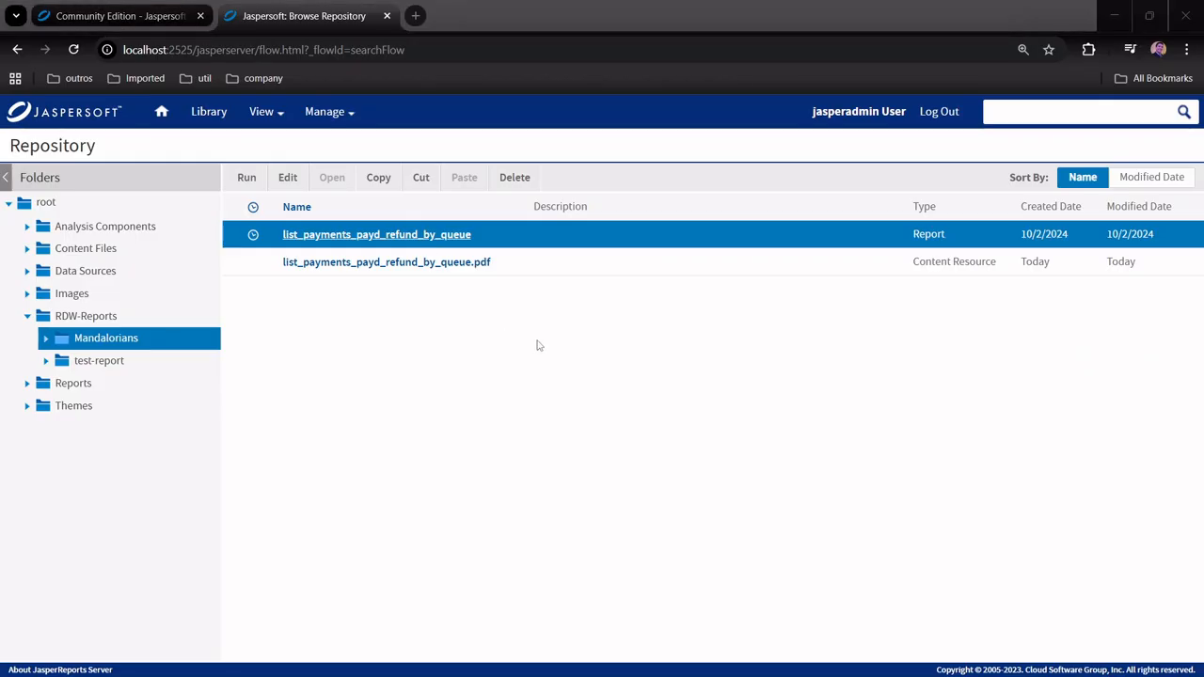